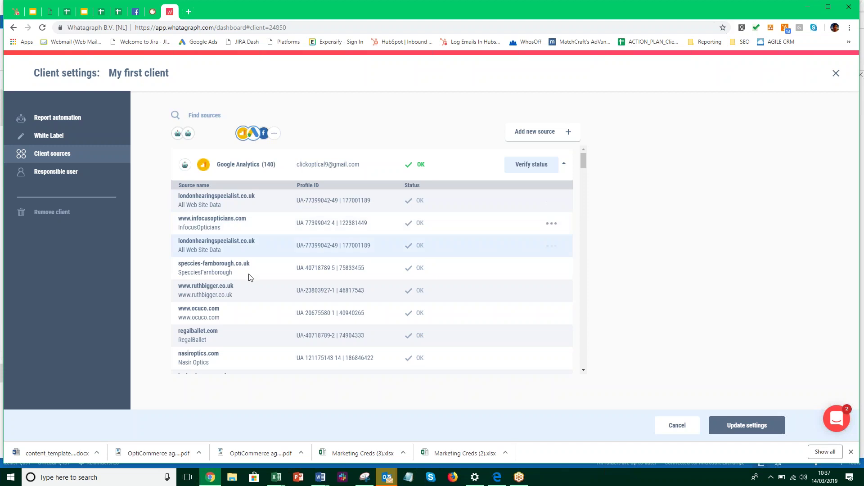
Search the client's sources for 'infocu' to list the Infocus Opticians Google Analytics entries
{"action": "scroll", "coordinate": [279, 252], "scroll_direction": "down", "scroll_amount": 4}
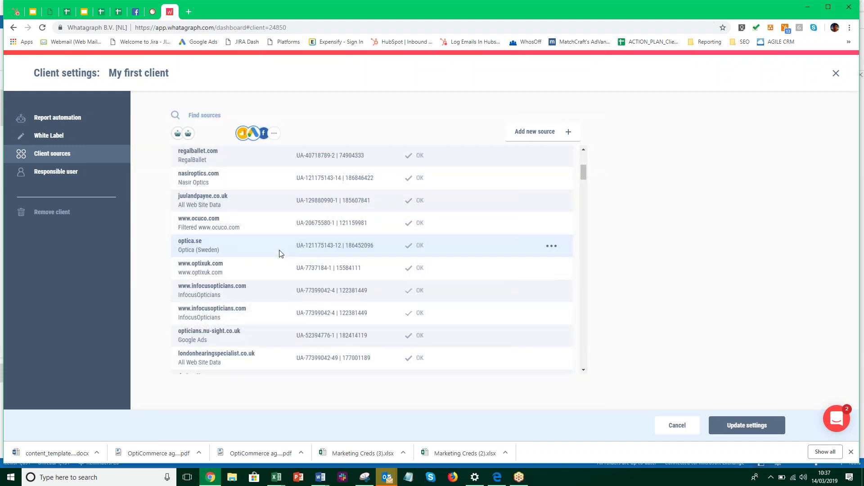
{"action": "scroll", "coordinate": [280, 254], "scroll_direction": "down", "scroll_amount": 2}
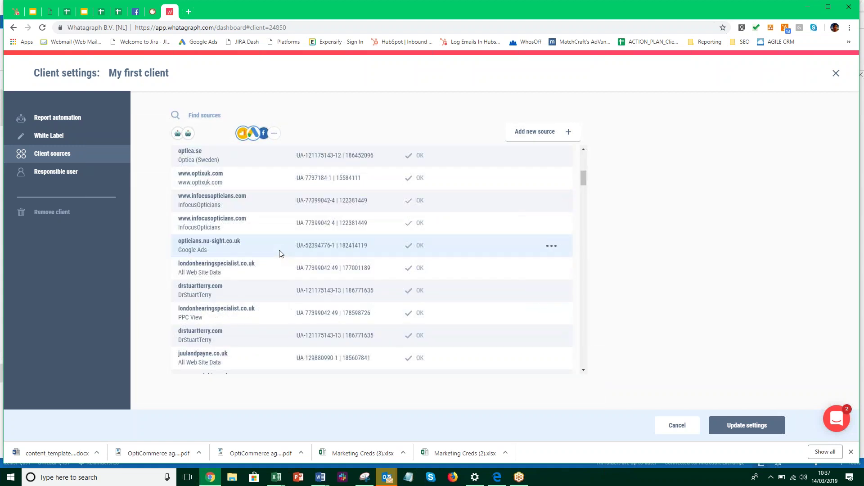
{"action": "scroll", "coordinate": [279, 253], "scroll_direction": "down", "scroll_amount": 1}
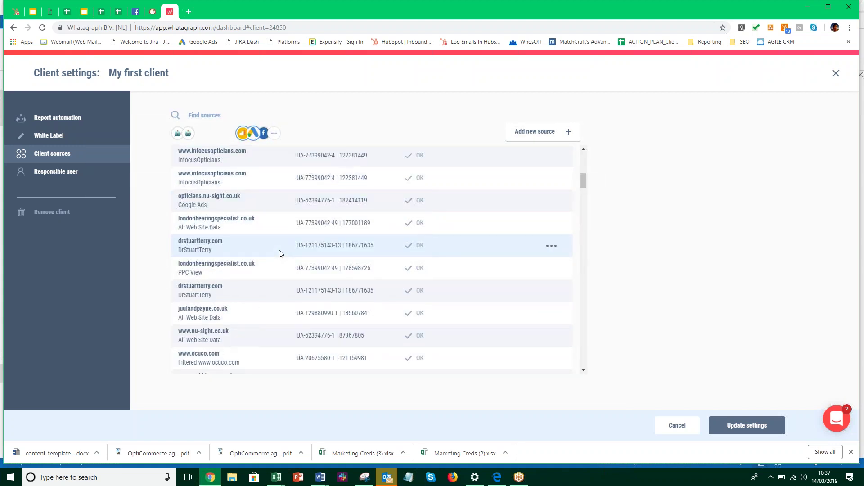
{"action": "scroll", "coordinate": [282, 254], "scroll_direction": "up", "scroll_amount": 2}
{"action": "left_click", "coordinate": [231, 116]}
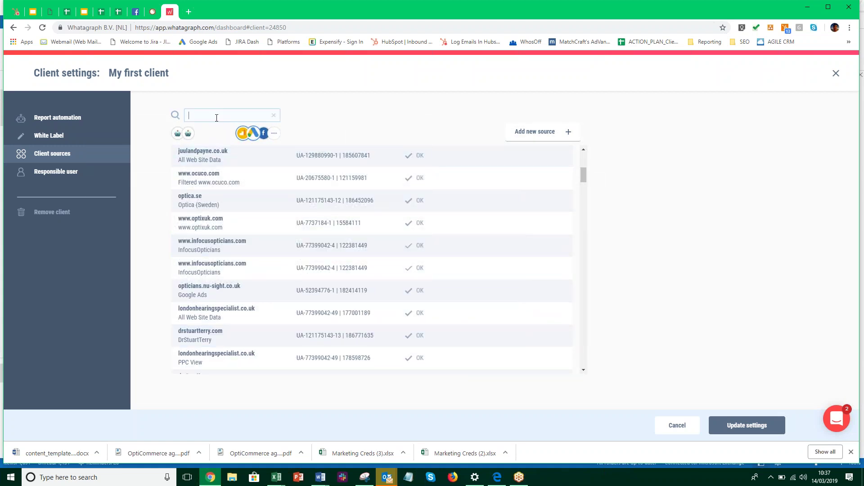
{"action": "type", "text": "ferreir"}
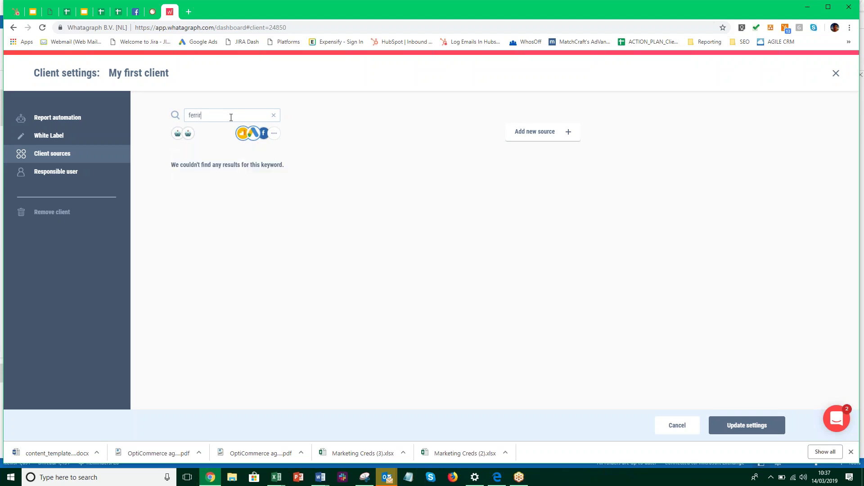
{"action": "key", "text": "BackSpace"}
{"action": "key", "text": "BackSpace"}
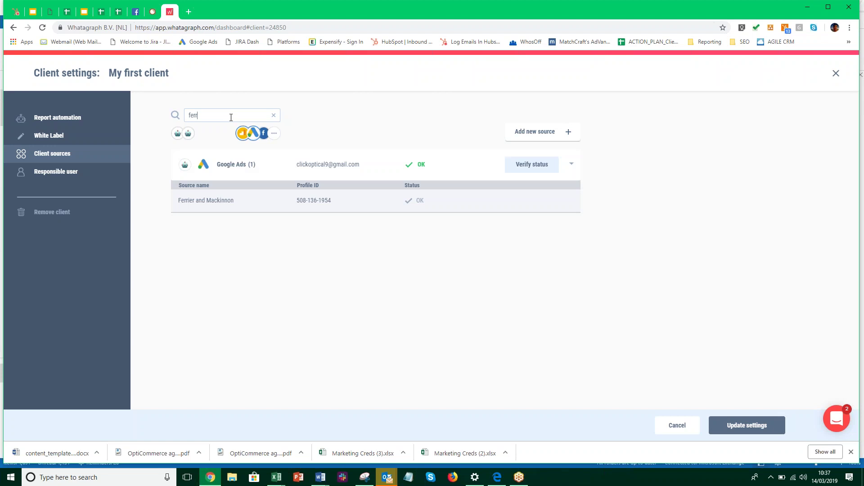
{"action": "key", "text": "BackSpace"}
{"action": "key", "text": "BackSpace"}
{"action": "key", "text": "BackSpace"}
{"action": "key", "text": "BackSpace"}
{"action": "type", "text": "e"}
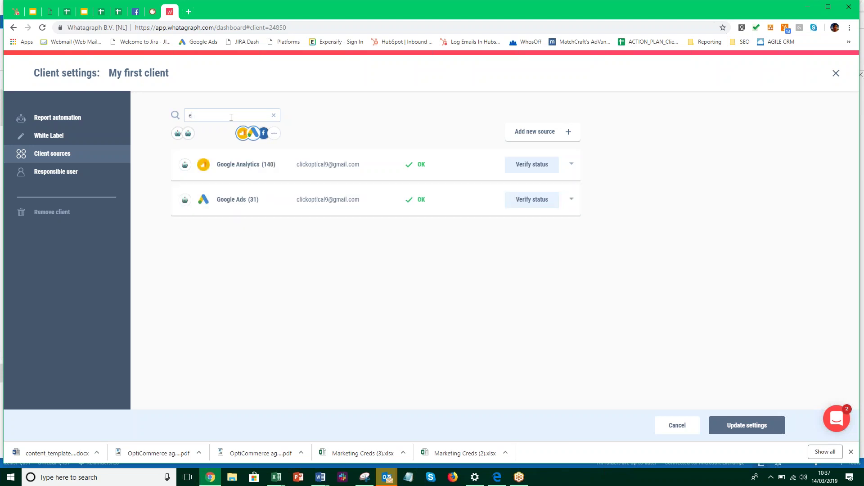
{"action": "key", "text": "BackSpace"}
{"action": "type", "text": "se"}
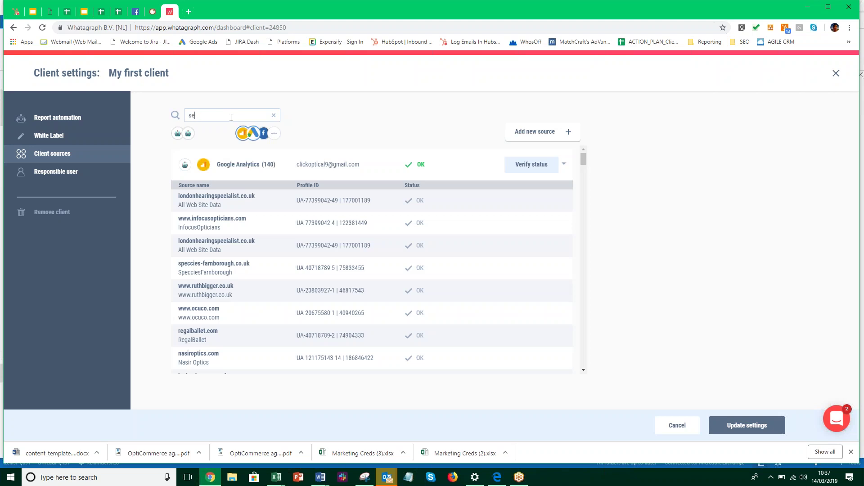
{"action": "type", "text": "g"}
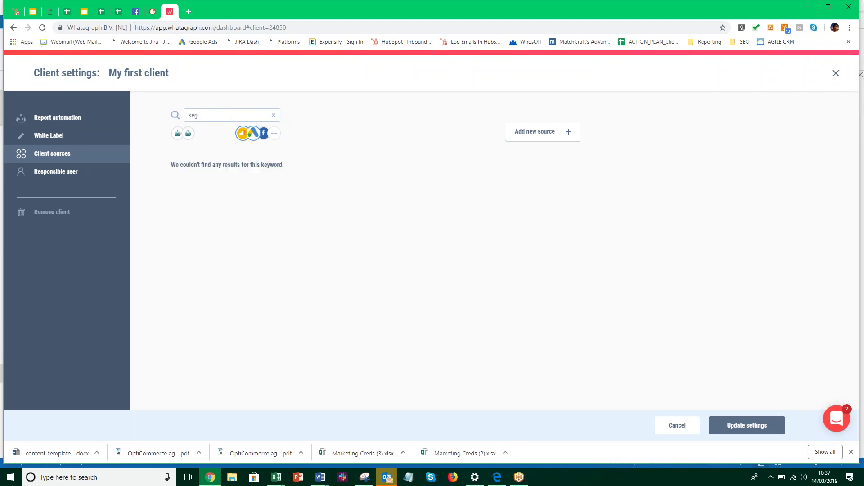
{"action": "key", "text": "BackSpace"}
{"action": "type", "text": "ig"}
{"action": "key", "text": "BackSpace"}
{"action": "key", "text": "BackSpace"}
{"action": "key", "text": "BackSpace"}
{"action": "key", "text": "BackSpace"}
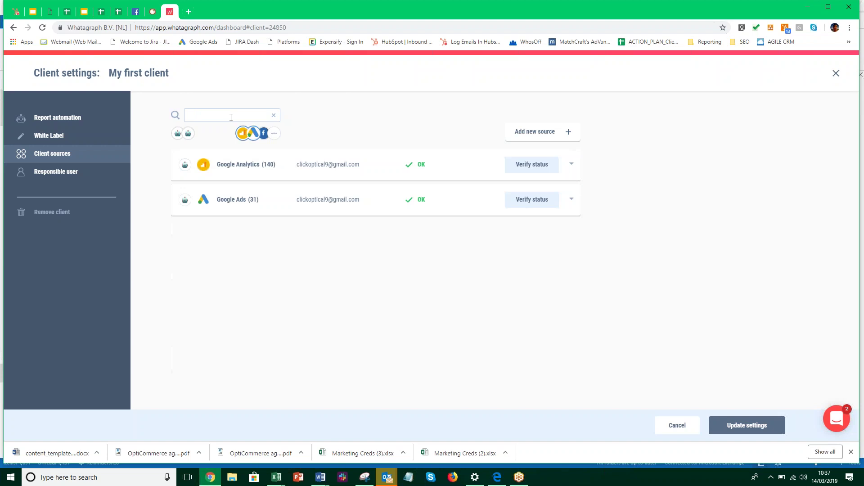
{"action": "type", "text": "infocu"}
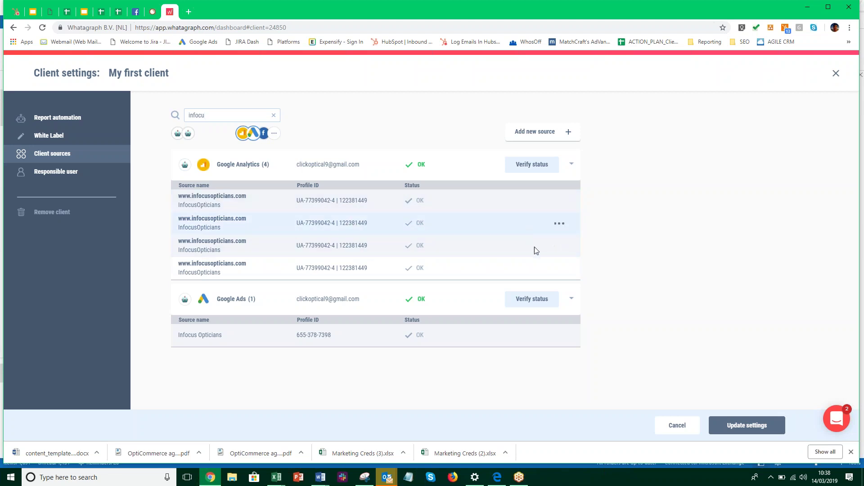
Remove the fourth and third Infocus Opticians sources, confirming each removal
{"action": "left_click", "coordinate": [559, 269]}
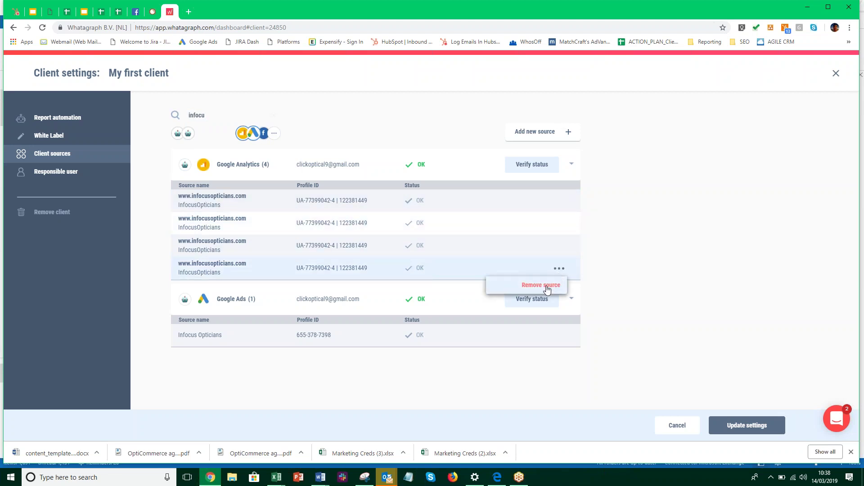
{"action": "left_click", "coordinate": [545, 285]}
{"action": "left_click", "coordinate": [431, 284]}
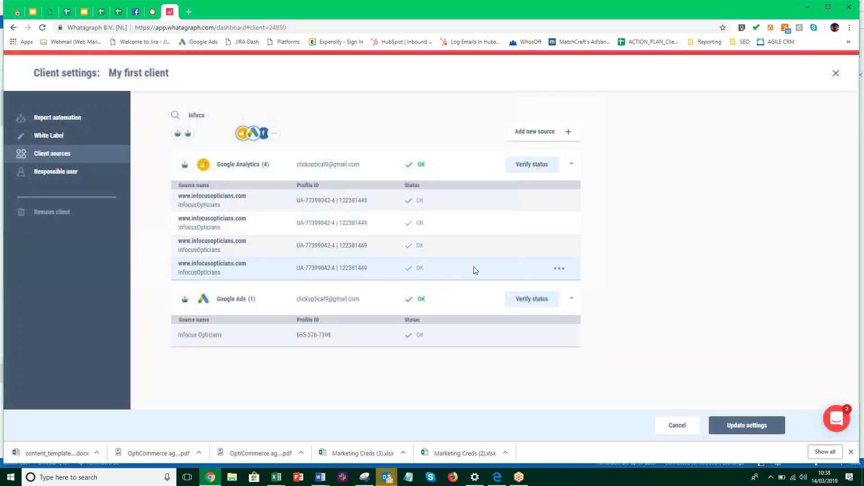
{"action": "left_click", "coordinate": [560, 246]}
{"action": "left_click", "coordinate": [541, 262]}
{"action": "left_click", "coordinate": [433, 284]}
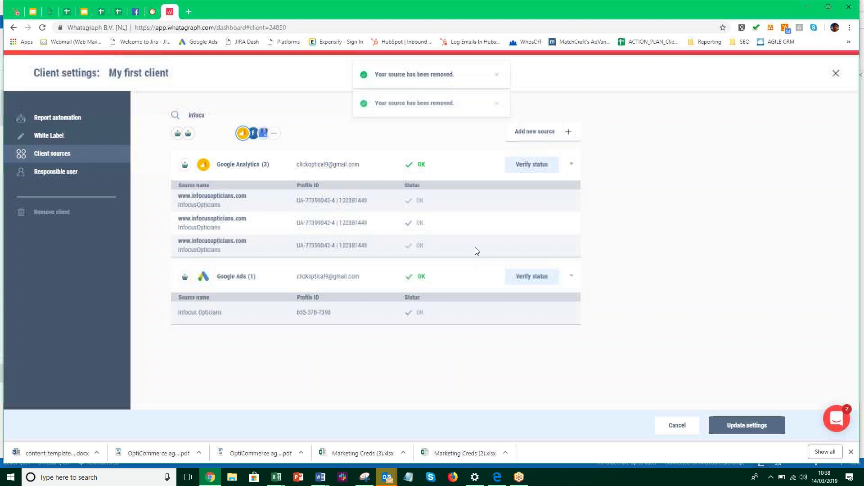
Remove the second Infocus Opticians source, then erase the 'infocu' search term
{"action": "left_click", "coordinate": [560, 225]}
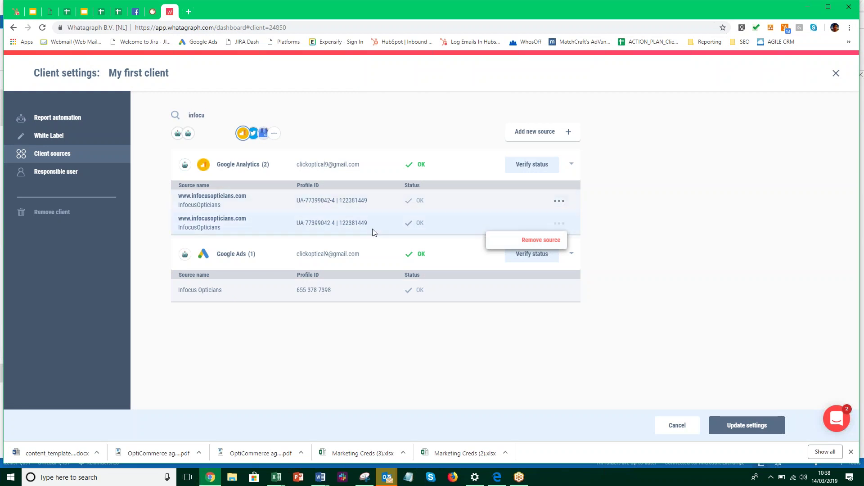
{"action": "left_click", "coordinate": [537, 245]}
{"action": "left_click", "coordinate": [432, 283]}
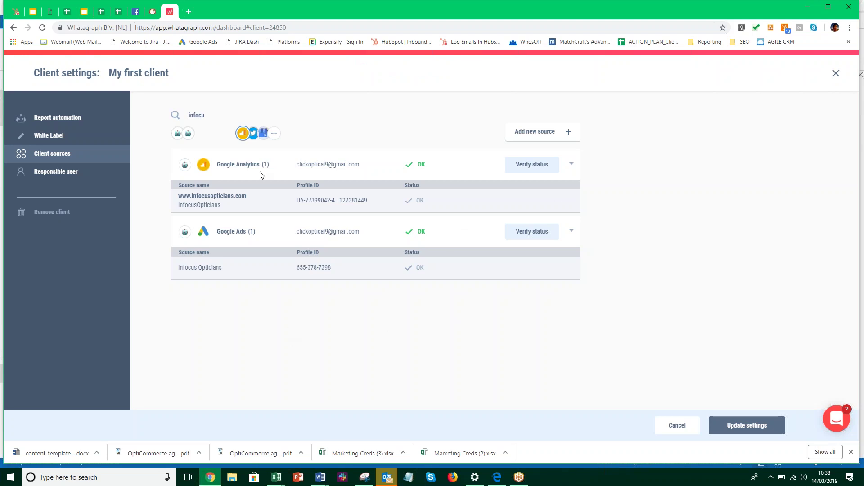
{"action": "left_click", "coordinate": [207, 118]}
{"action": "key", "text": "BackSpace"}
{"action": "key", "text": "BackSpace"}
{"action": "key", "text": "BackSpace"}
{"action": "key", "text": "BackSpace"}
{"action": "key", "text": "BackSpace"}
{"action": "key", "text": "BackSpace"}
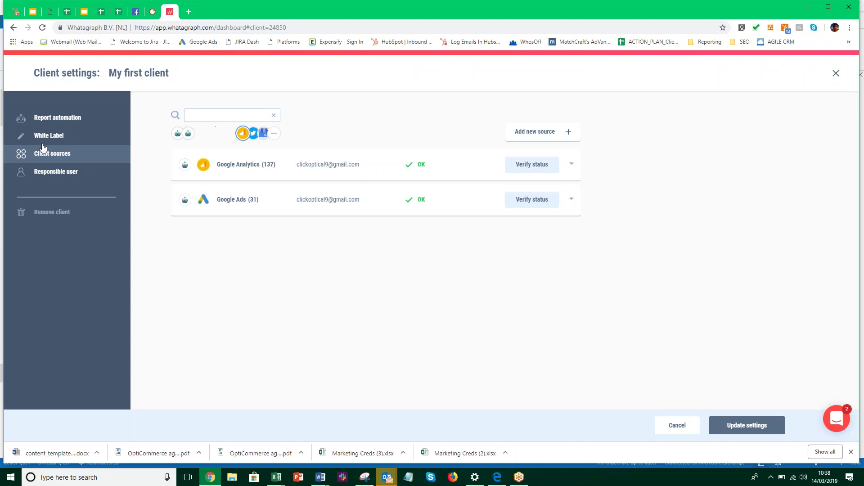
Add Twitter, Google My Business, Facebook, Facebook Ads and Instagram Business to the source types shown
{"action": "left_click", "coordinate": [55, 154]}
{"action": "left_click", "coordinate": [277, 136]}
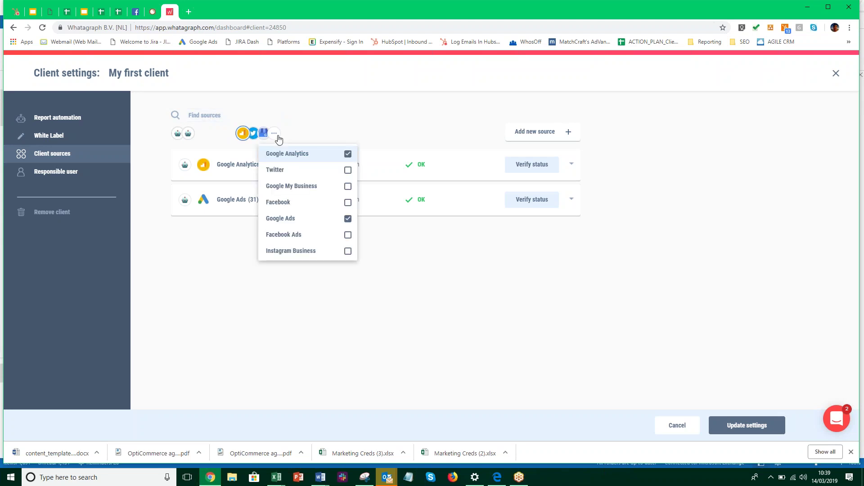
{"action": "left_click", "coordinate": [347, 170]}
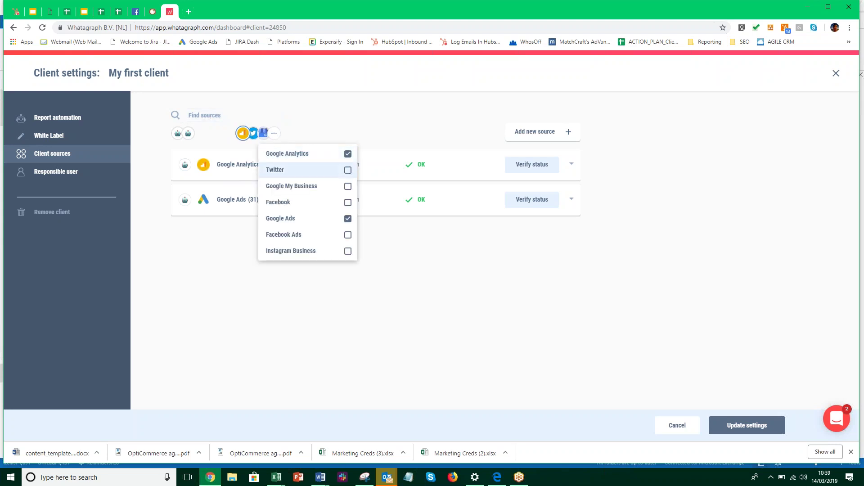
{"action": "left_click", "coordinate": [348, 186]}
{"action": "left_click", "coordinate": [347, 202]}
{"action": "left_click", "coordinate": [347, 235]}
{"action": "left_click", "coordinate": [350, 254]}
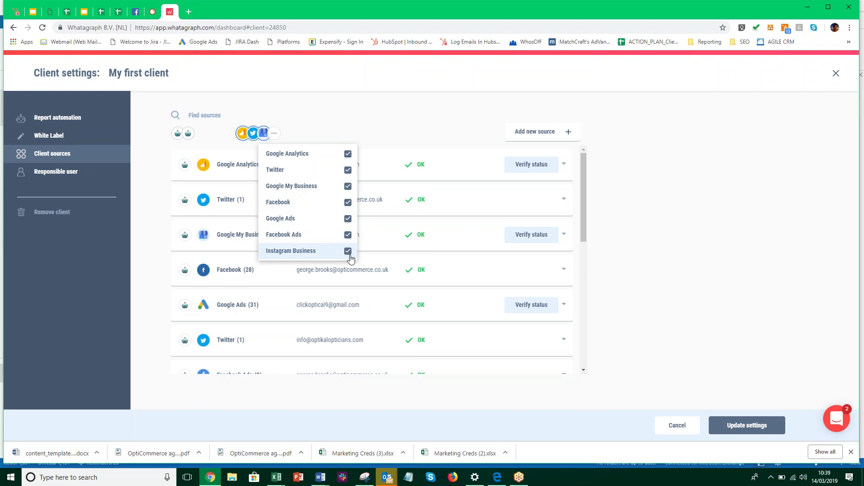
{"action": "scroll", "coordinate": [376, 226], "scroll_direction": "down", "scroll_amount": 5}
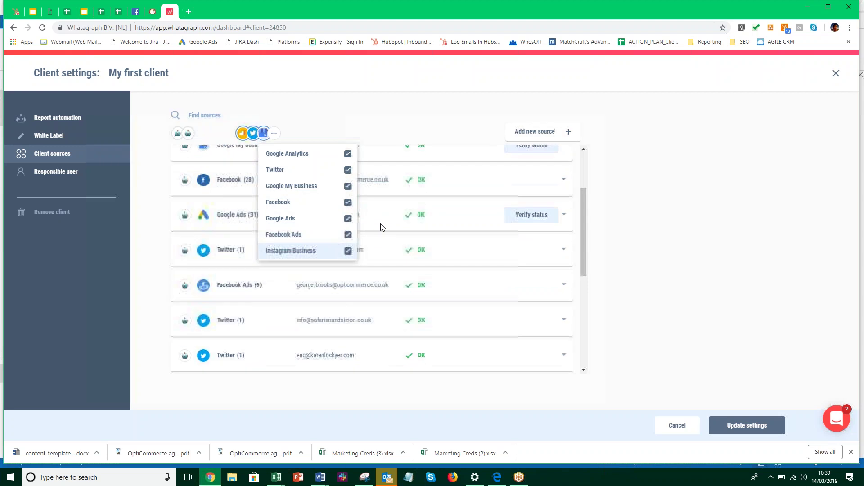
{"action": "scroll", "coordinate": [386, 266], "scroll_direction": "down", "scroll_amount": 3}
{"action": "left_click", "coordinate": [378, 128]}
{"action": "left_click_drag", "start_coordinate": [585, 279], "coordinate": [587, 161]}
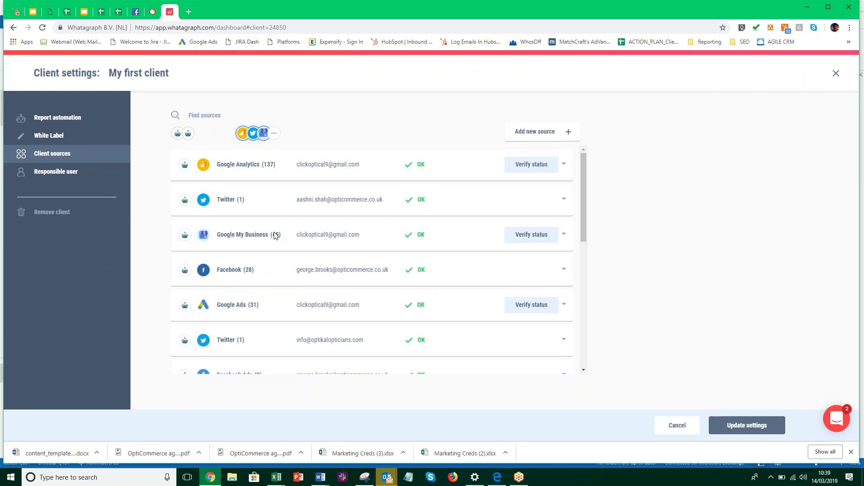
Expand the Google Ads (31) source and browse its accounts, such as OPTIX Opticians and Click Optical
{"action": "scroll", "coordinate": [274, 253], "scroll_direction": "down", "scroll_amount": 1}
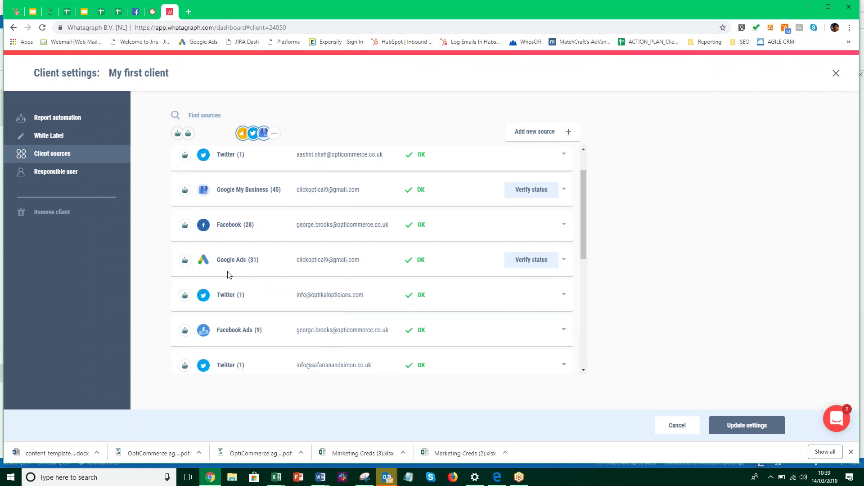
{"action": "left_click", "coordinate": [270, 270]}
{"action": "scroll", "coordinate": [272, 291], "scroll_direction": "down", "scroll_amount": 3}
{"action": "scroll", "coordinate": [272, 297], "scroll_direction": "down", "scroll_amount": 5}
{"action": "scroll", "coordinate": [292, 292], "scroll_direction": "up", "scroll_amount": 10}
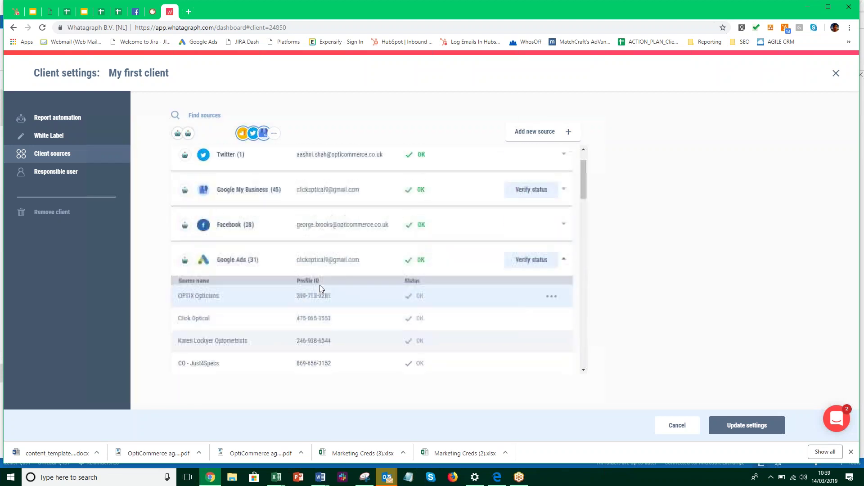
{"action": "scroll", "coordinate": [320, 285], "scroll_direction": "up", "scroll_amount": 1}
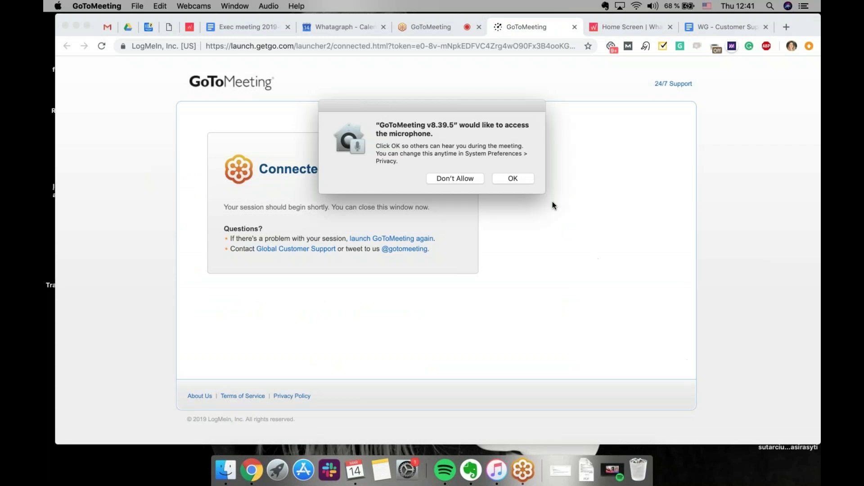
Allow GoToMeeting microphone access, decline the feedback request, and go back to the Whatagraph tab
{"action": "left_click", "coordinate": [522, 181]}
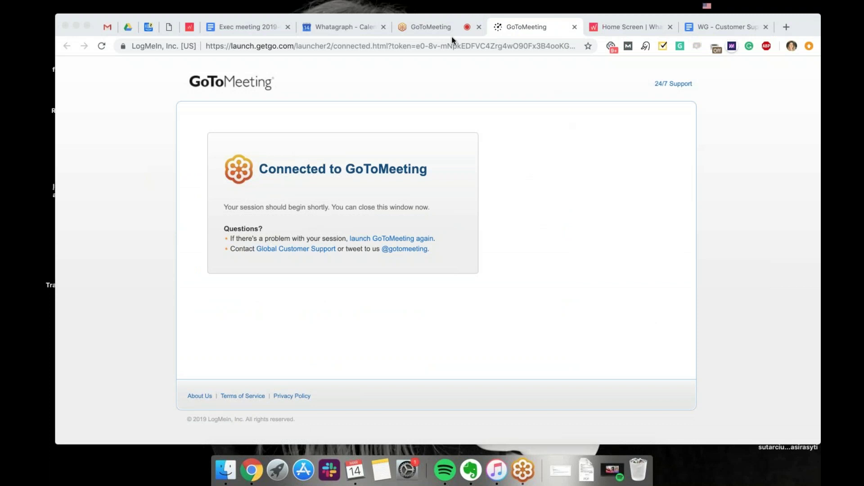
{"action": "left_click", "coordinate": [428, 26]}
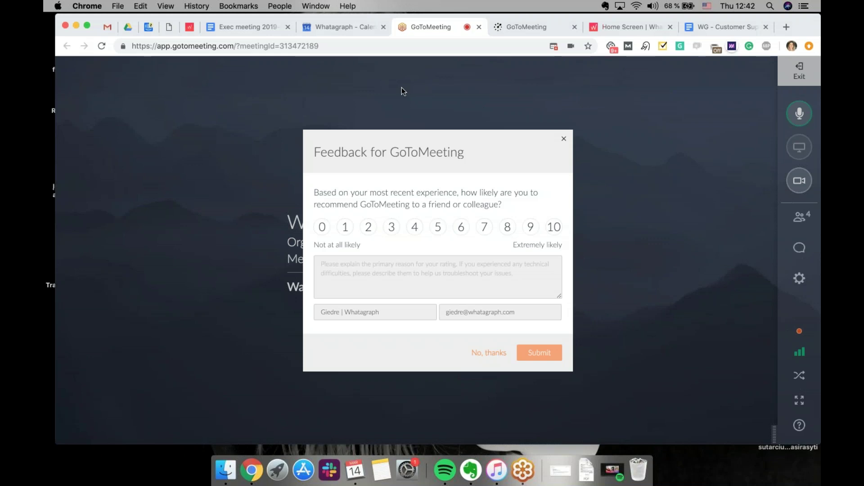
{"action": "left_click", "coordinate": [494, 353]}
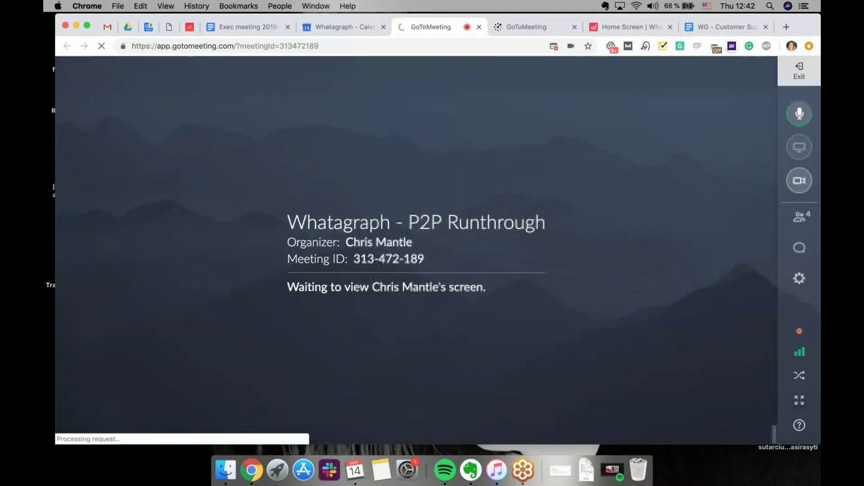
{"action": "left_click", "coordinate": [641, 27]}
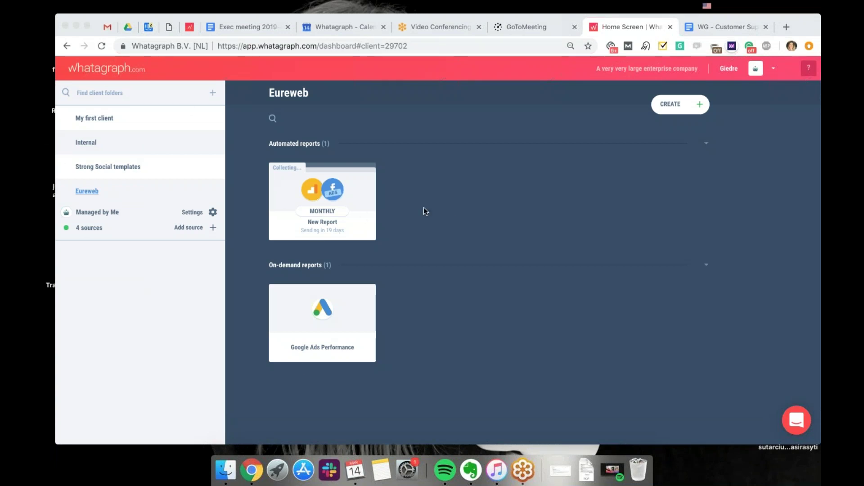
Go from My first client to the Internal folder with its two on-demand reports
{"action": "left_click", "coordinate": [140, 121]}
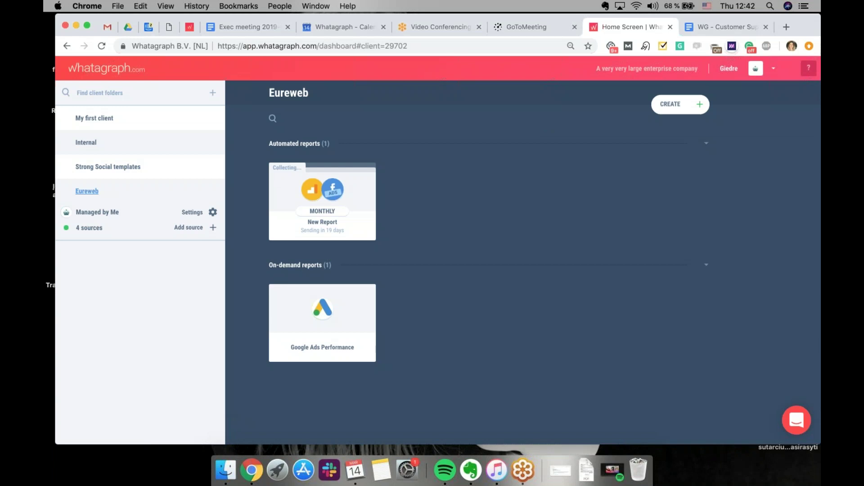
{"action": "left_click", "coordinate": [140, 119]}
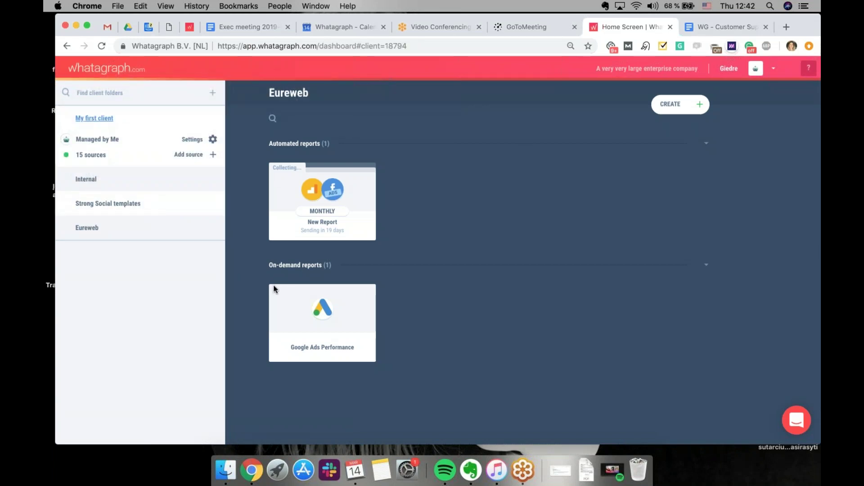
{"action": "left_click", "coordinate": [154, 186]}
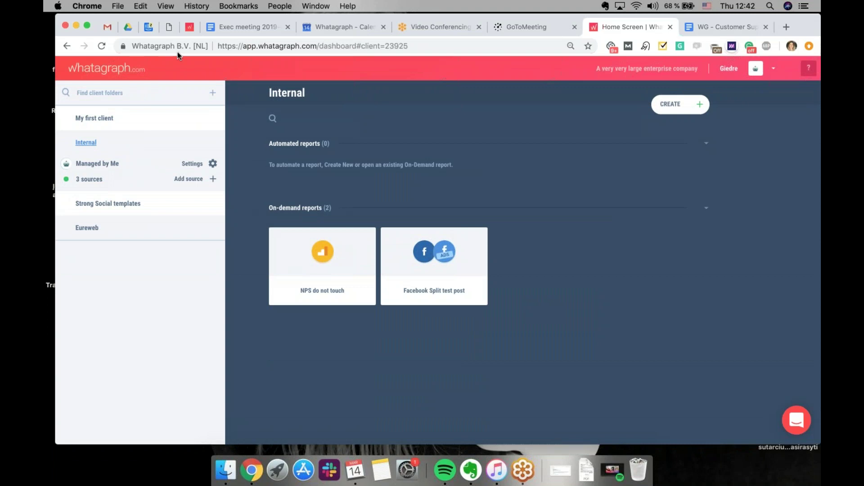
Create a client folder named 'OptiCommerce' and open its client settings
{"action": "left_click", "coordinate": [214, 94]}
{"action": "type", "text": "Opt"}
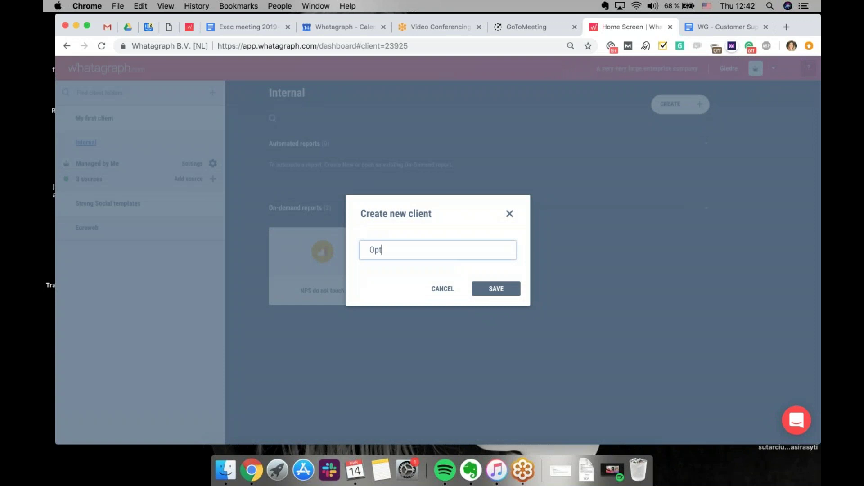
{"action": "type", "text": "iCommerce"}
{"action": "left_click", "coordinate": [497, 292]}
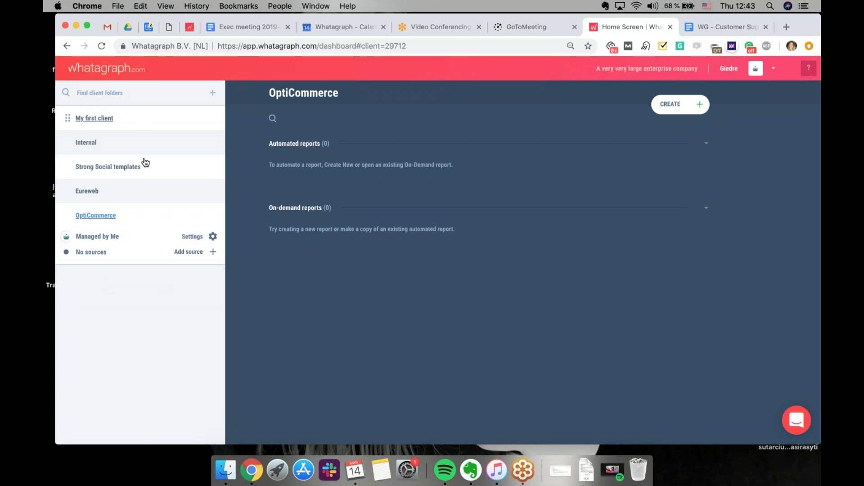
{"action": "left_click", "coordinate": [193, 238]}
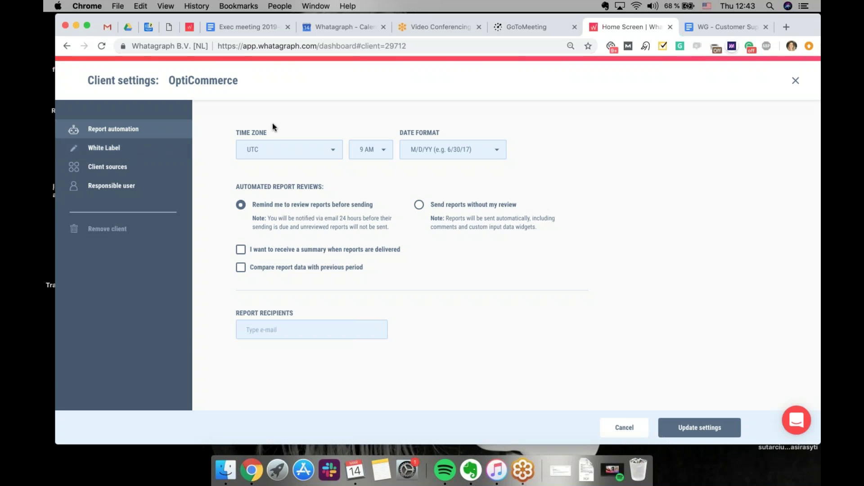
{"action": "left_click", "coordinate": [330, 155]}
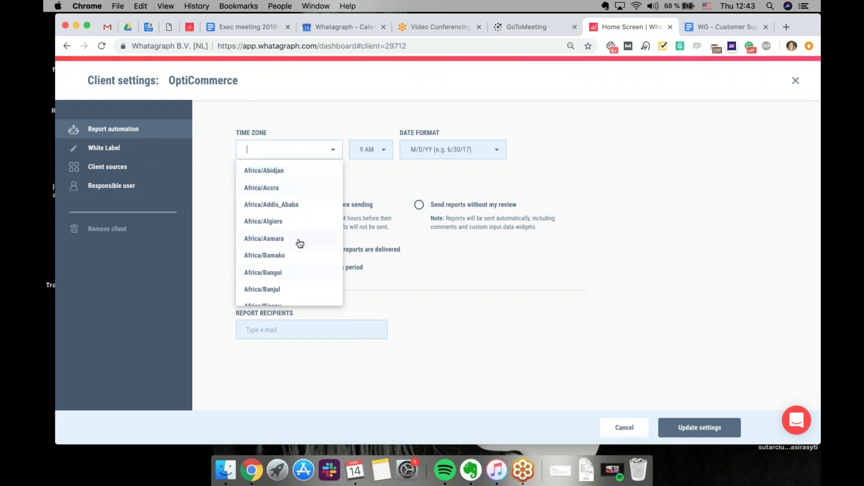
{"action": "left_click", "coordinate": [734, 199]}
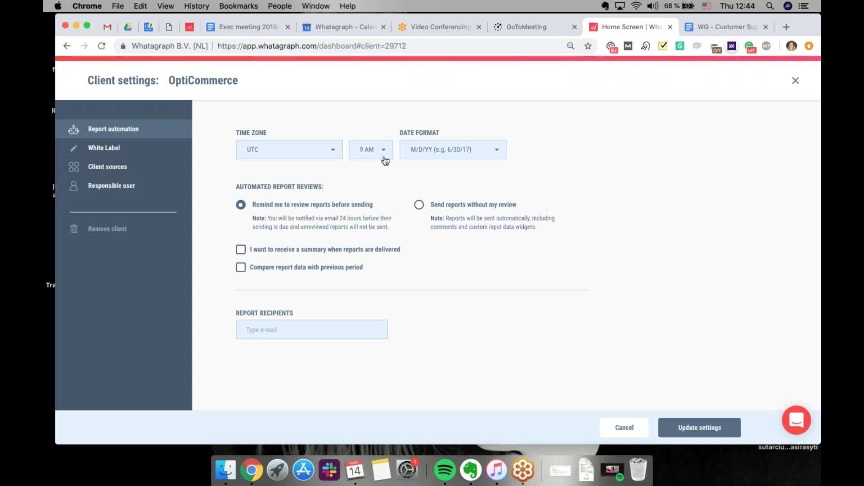
{"action": "left_click", "coordinate": [453, 155]}
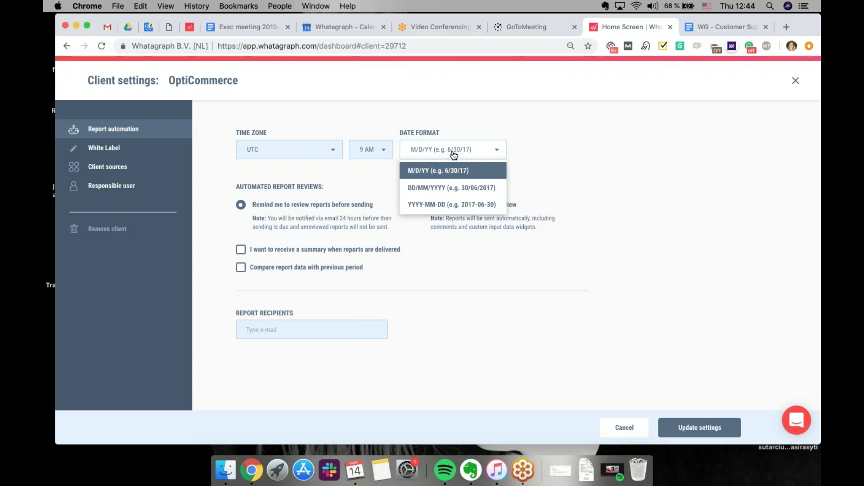
{"action": "left_click", "coordinate": [570, 187]}
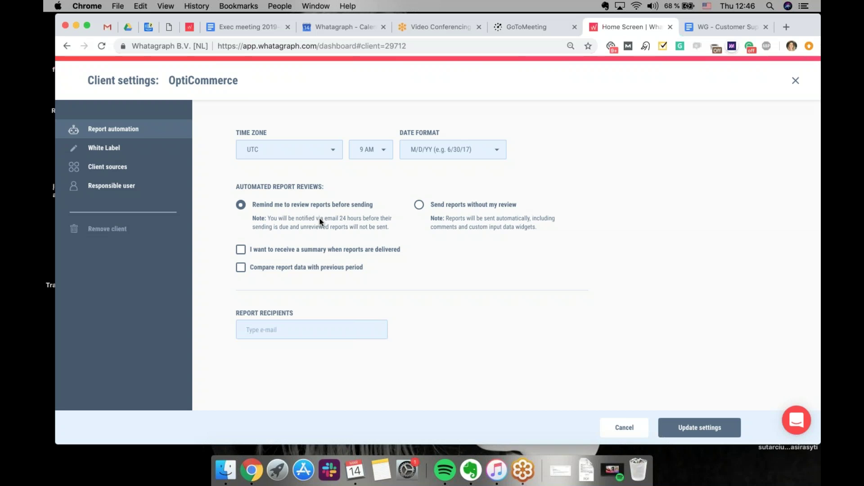
Send OptiCommerce reports without review, compare with the previous period, and add a recipient's e-mail address
{"action": "left_click", "coordinate": [420, 206]}
{"action": "left_click", "coordinate": [243, 270]}
{"action": "left_click", "coordinate": [337, 329]}
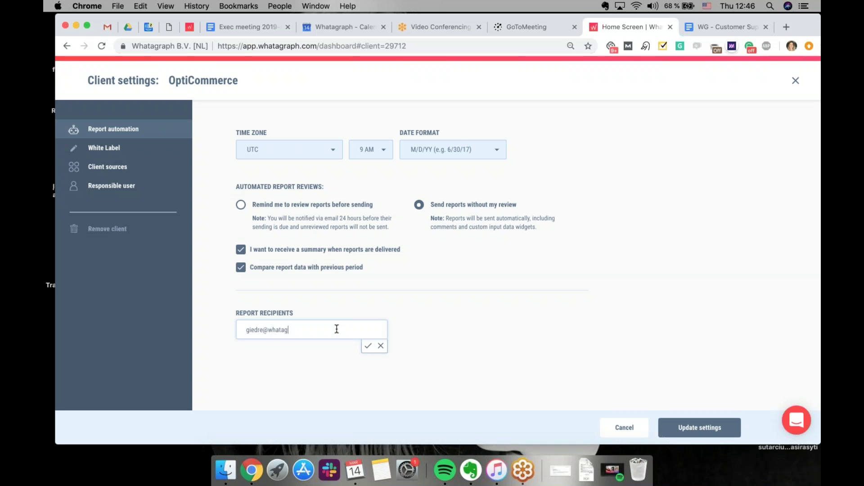
{"action": "left_click", "coordinate": [368, 346]}
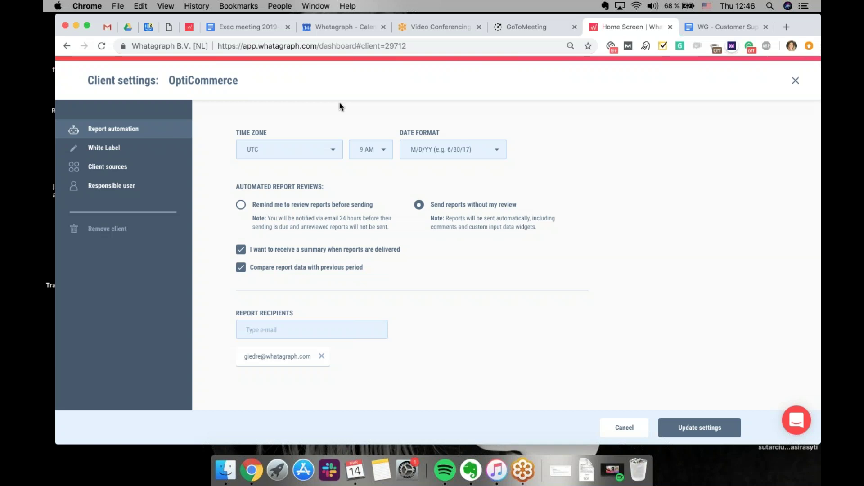
Review the White Label Colours and E-mails settings, leaving Reply-to empty, then view OptiCommerce's client sources
{"action": "left_click", "coordinate": [118, 158]}
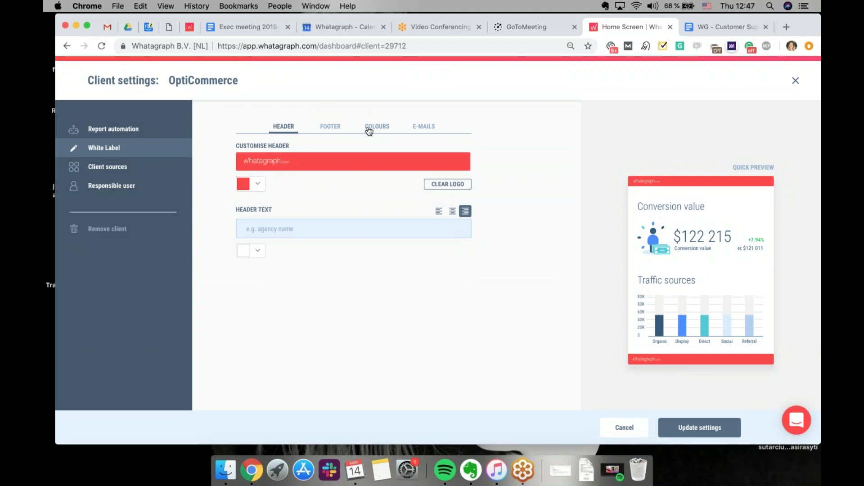
{"action": "left_click", "coordinate": [373, 129]}
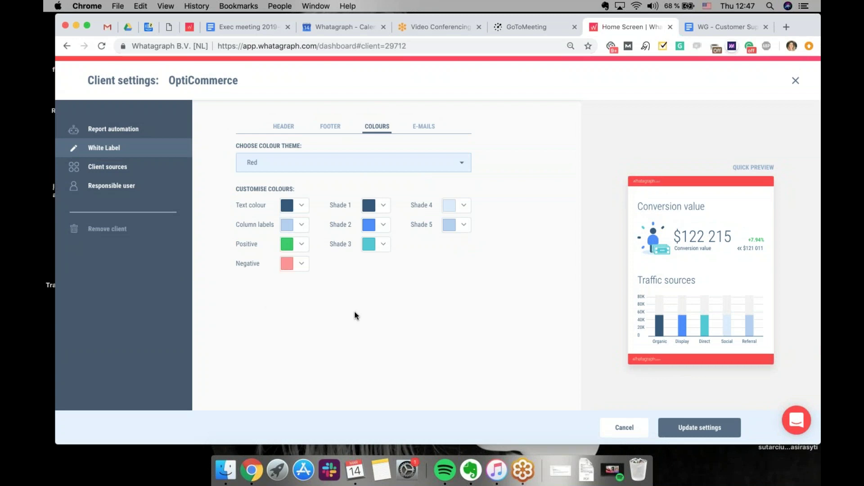
{"action": "left_click", "coordinate": [427, 125]}
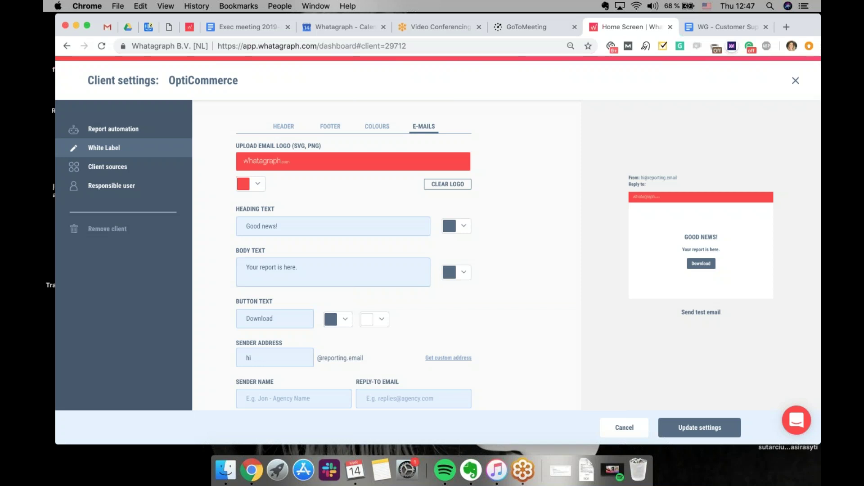
{"action": "scroll", "coordinate": [387, 256], "scroll_direction": "down", "scroll_amount": 1}
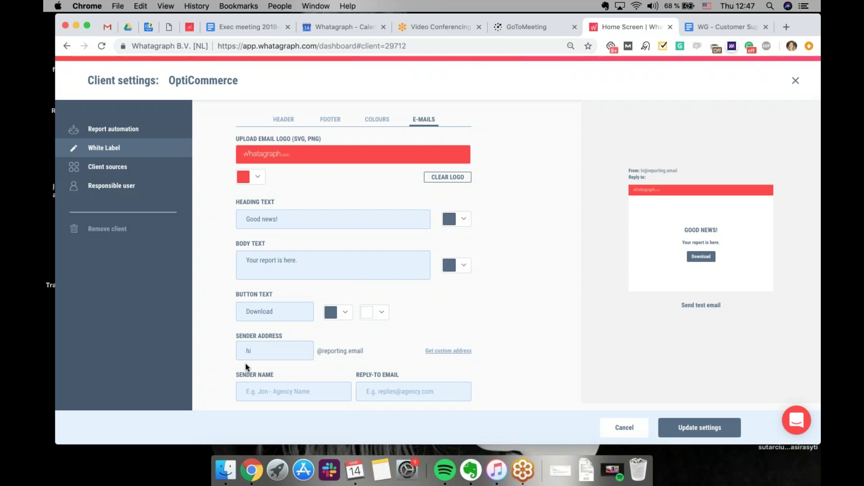
{"action": "left_click", "coordinate": [391, 390]}
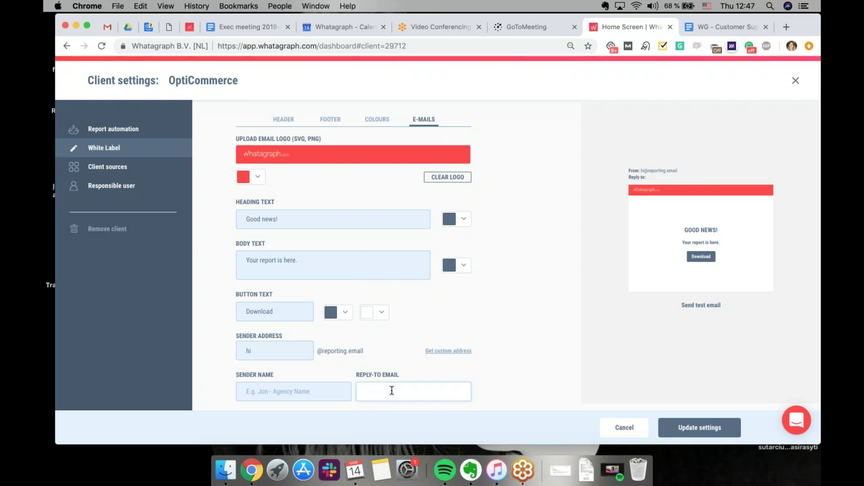
{"action": "left_click", "coordinate": [490, 374]}
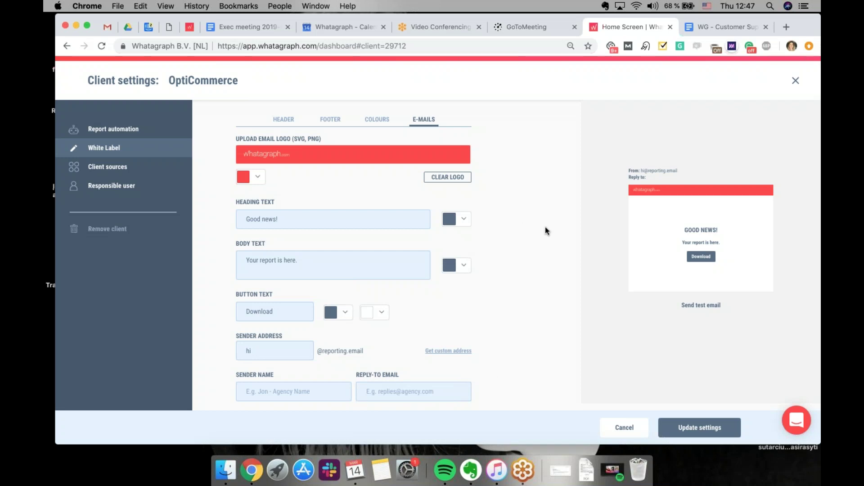
{"action": "left_click", "coordinate": [148, 177]}
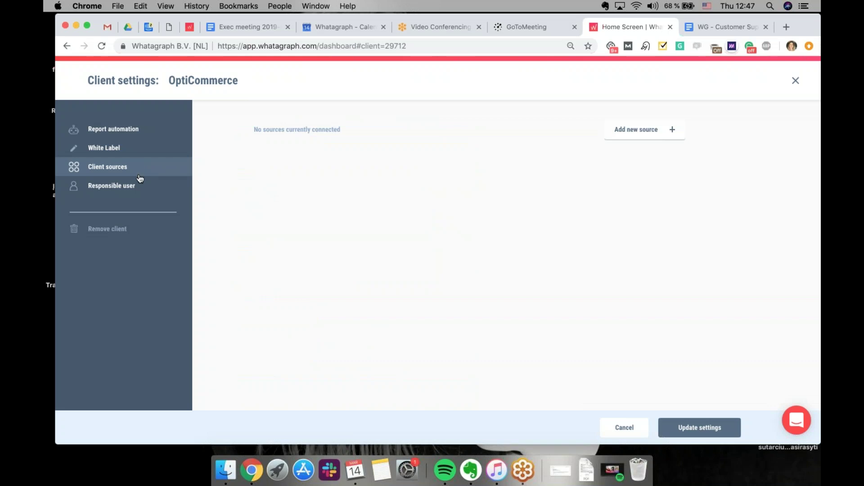
Check the Responsible user section, then save OptiCommerce's client settings with Update settings
{"action": "left_click", "coordinate": [122, 186]}
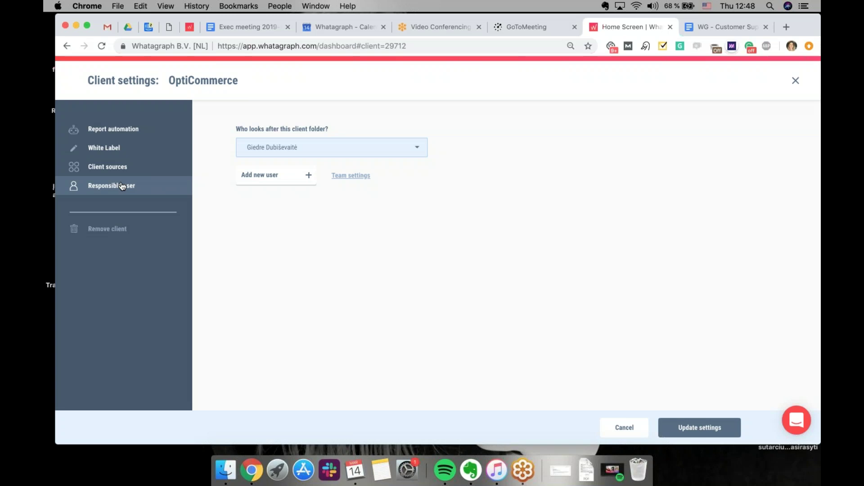
{"action": "left_click", "coordinate": [693, 431]}
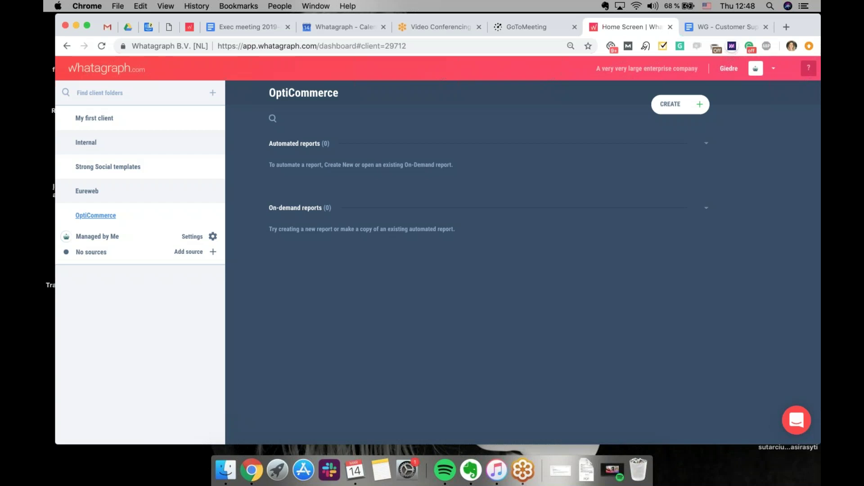
{"action": "left_click", "coordinate": [163, 120]}
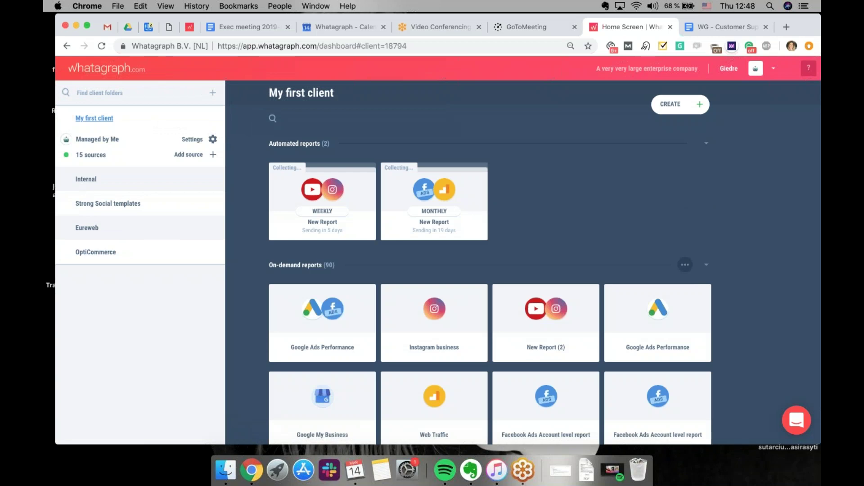
{"action": "mouse_move", "coordinate": [332, 190]}
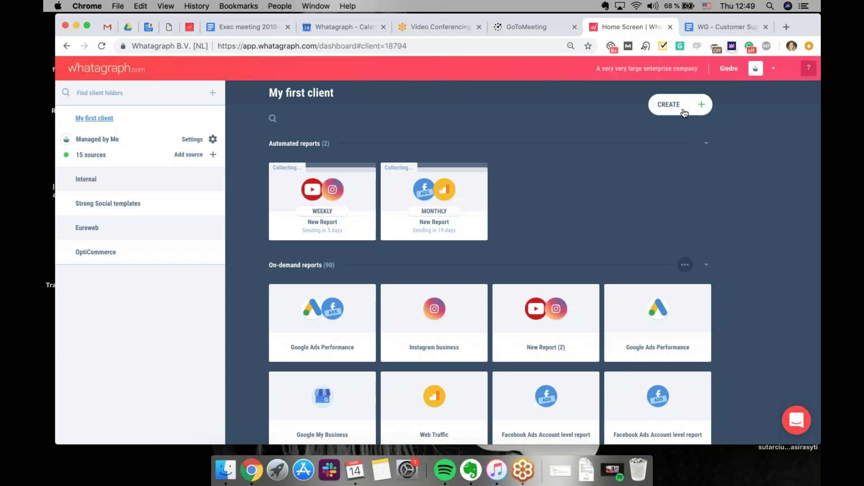
Browse the Team templates, then create a new report from the Blank template
{"action": "left_click", "coordinate": [683, 110]}
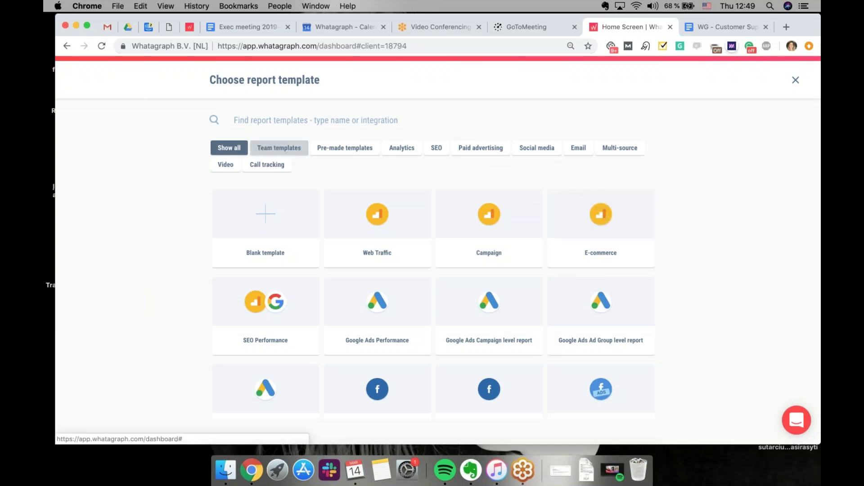
{"action": "left_click", "coordinate": [280, 148]}
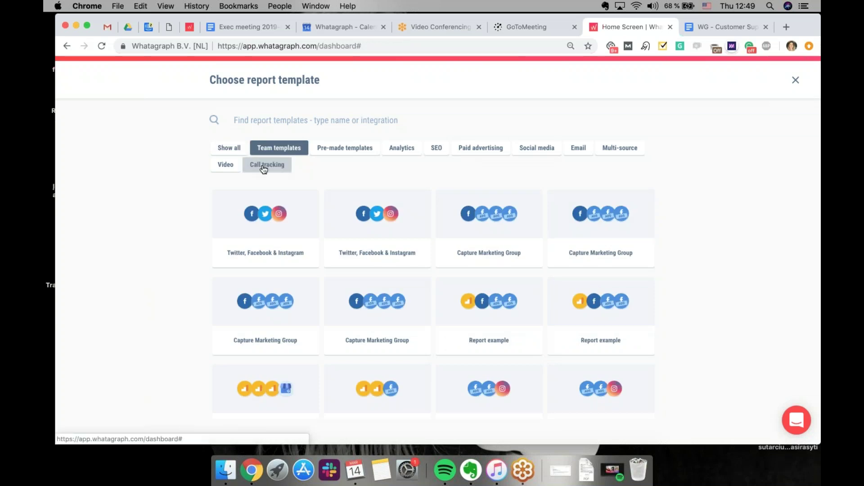
{"action": "left_click", "coordinate": [229, 149]}
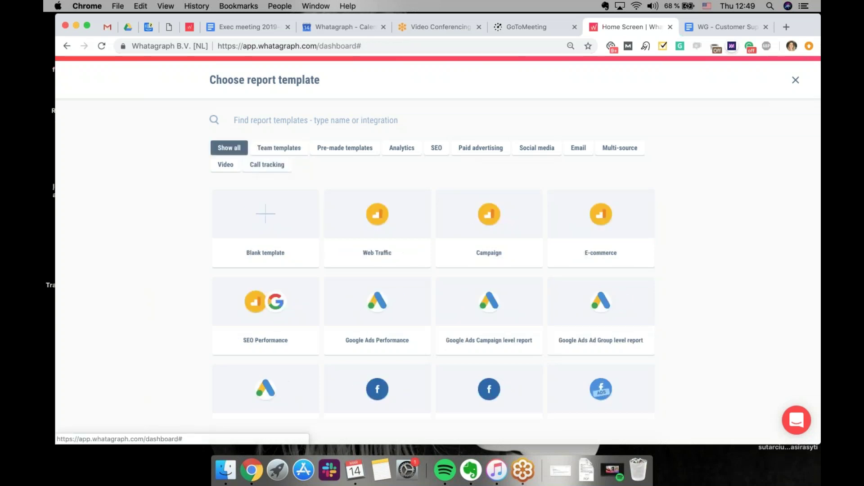
{"action": "left_click", "coordinate": [275, 202]}
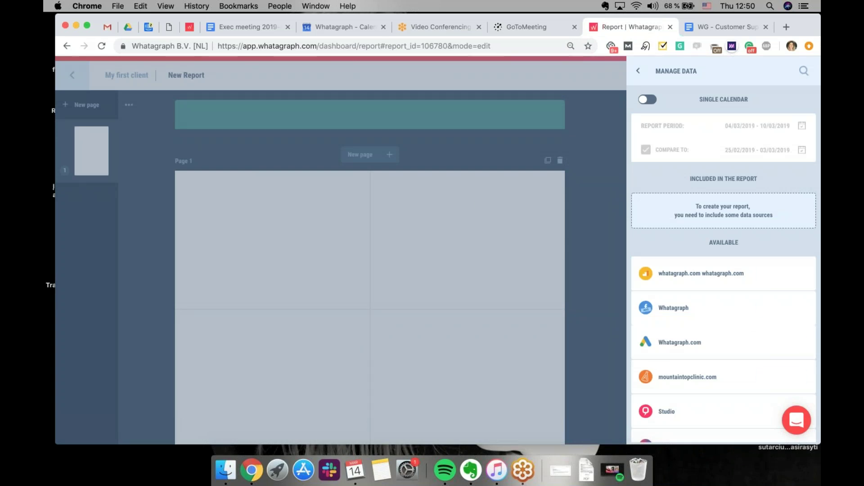
Include the whatagraph.com Analytics view and the Whatagraph and Whatagraph.com accounts in the report
{"action": "mouse_move", "coordinate": [775, 276]}
{"action": "left_click", "coordinate": [777, 275]}
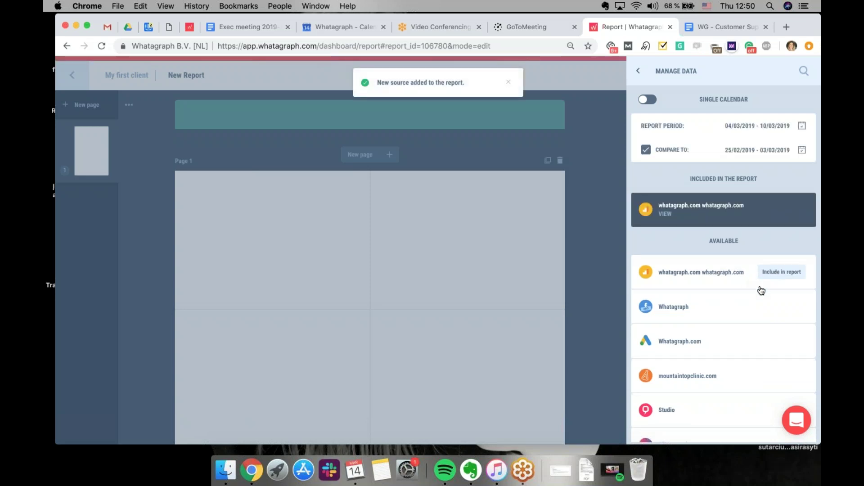
{"action": "left_click", "coordinate": [791, 309]}
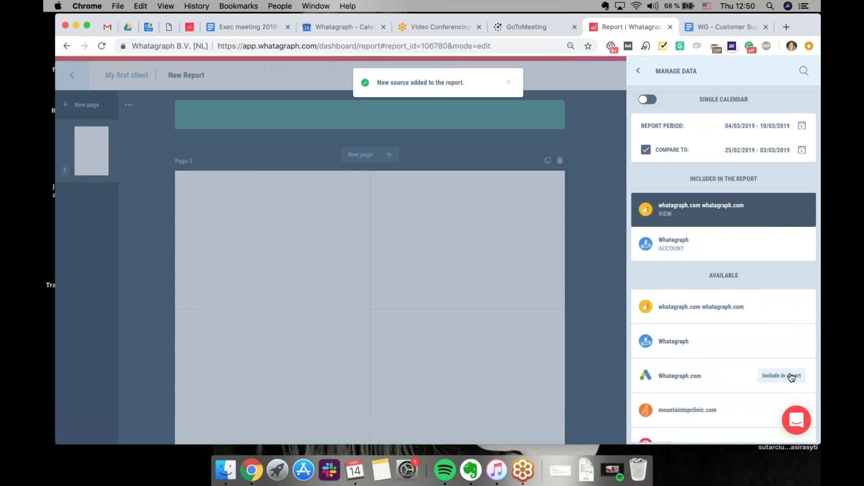
{"action": "left_click", "coordinate": [791, 376]}
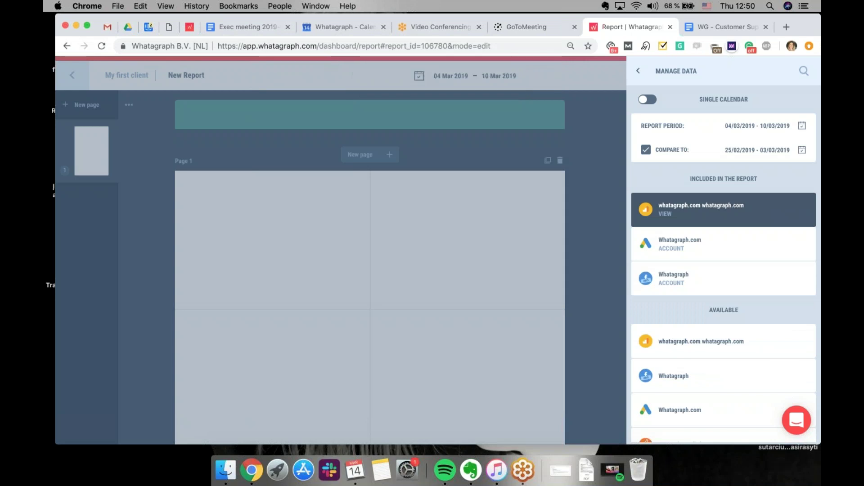
Set the period to Year to date (01/01/2019–14/03/2019), compared with the same period last year
{"action": "left_click", "coordinate": [753, 126]}
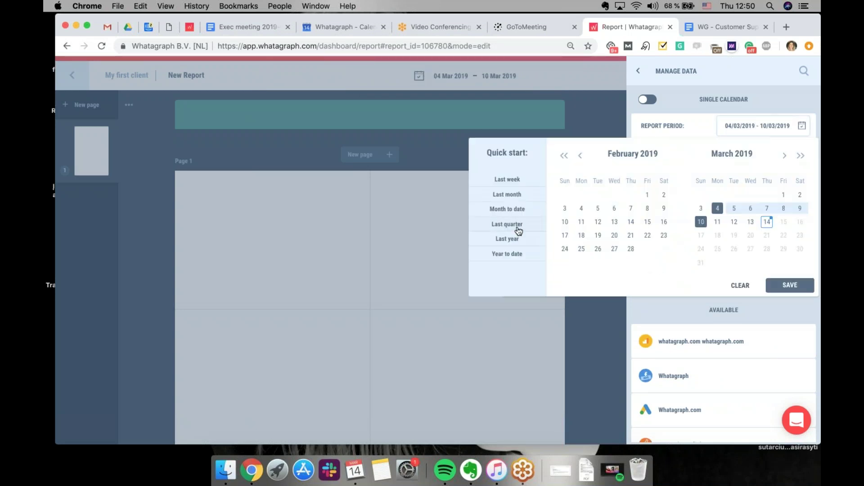
{"action": "left_click", "coordinate": [513, 254]}
{"action": "left_click", "coordinate": [803, 290]}
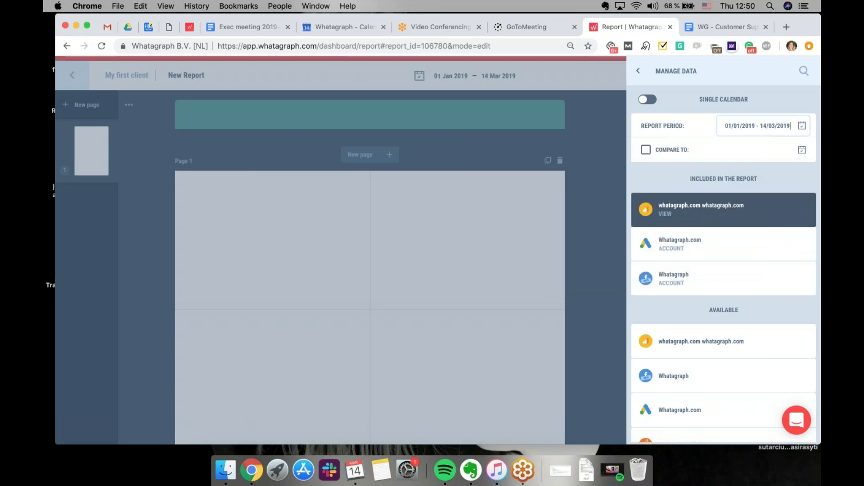
{"action": "left_click", "coordinate": [646, 149]}
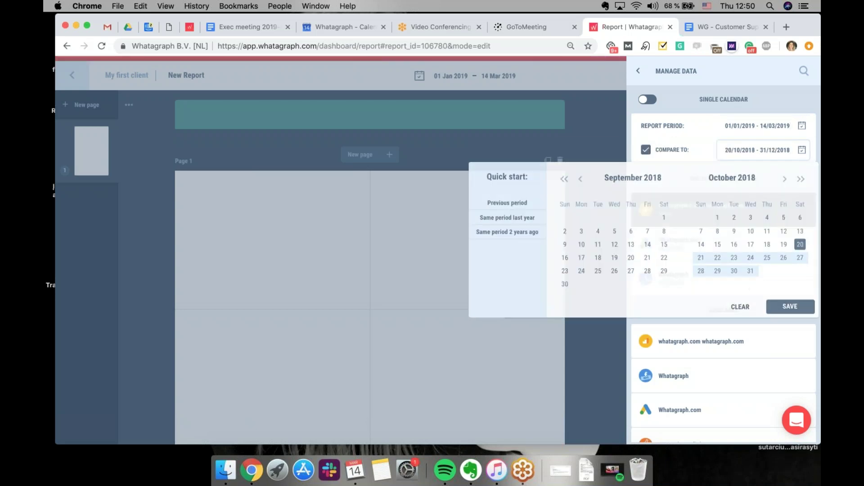
{"action": "left_click", "coordinate": [506, 219]}
{"action": "left_click", "coordinate": [793, 313]}
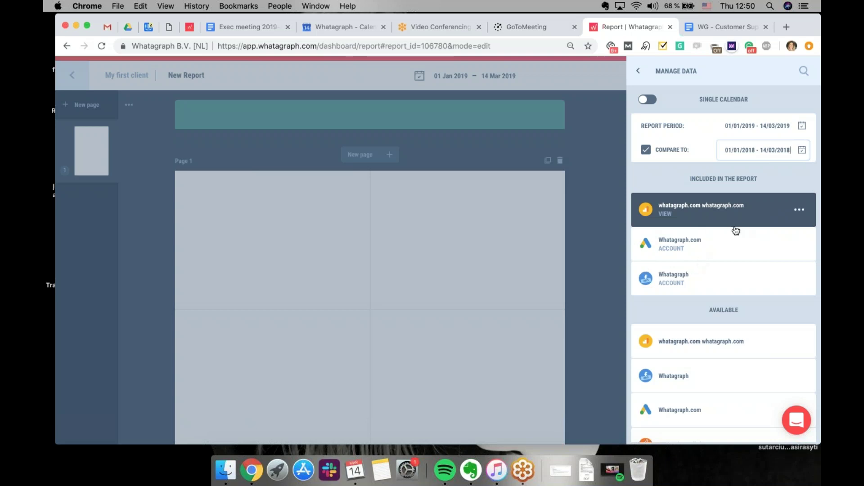
Leave Manage Data and switch on the custom report theme under White Label
{"action": "left_click", "coordinate": [641, 74]}
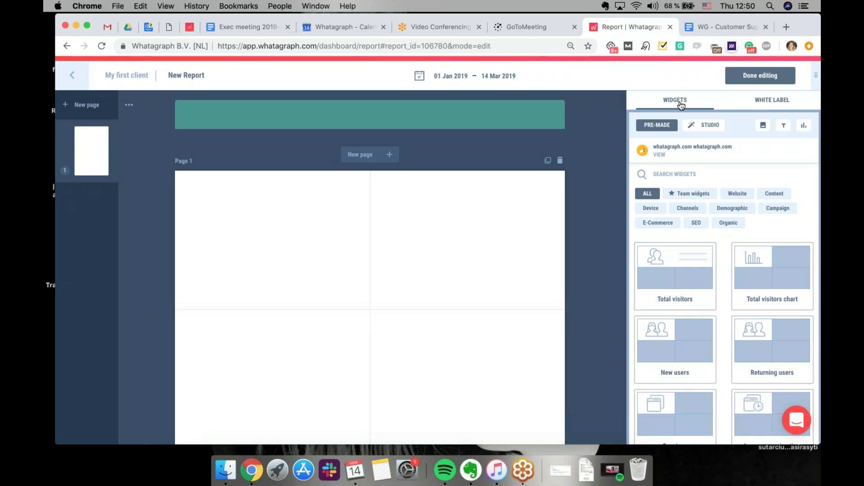
{"action": "left_click", "coordinate": [759, 111]}
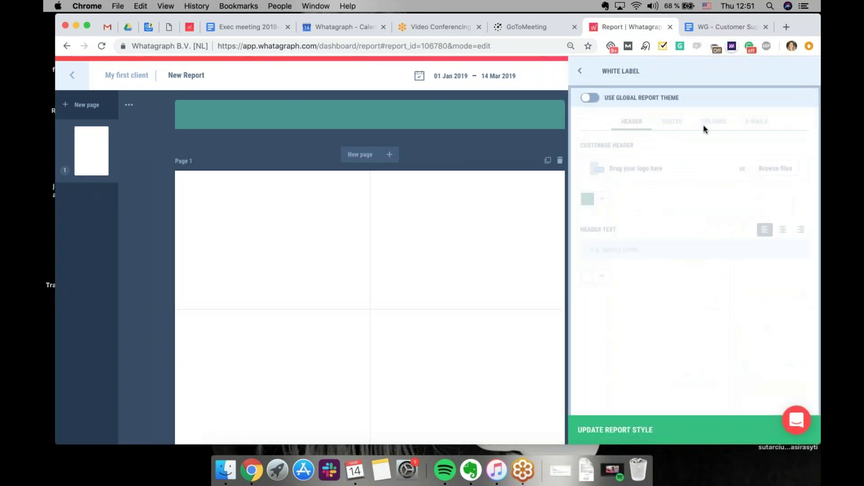
{"action": "left_click", "coordinate": [588, 102]}
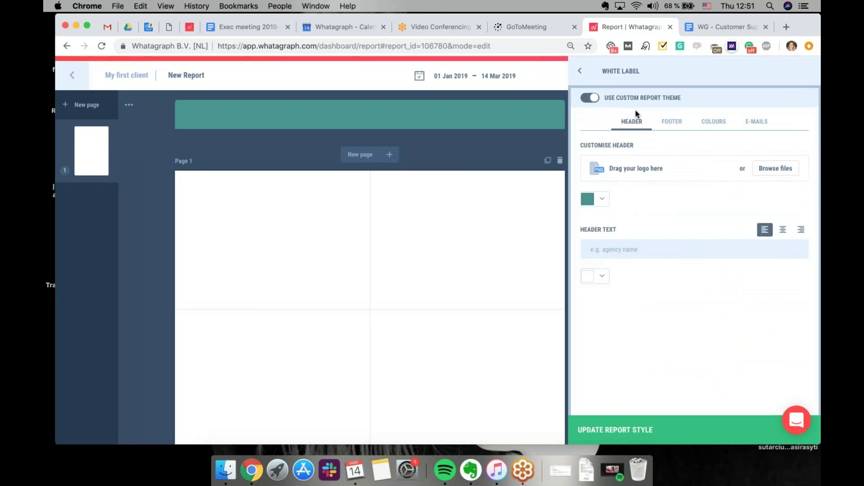
{"action": "left_click", "coordinate": [581, 72]}
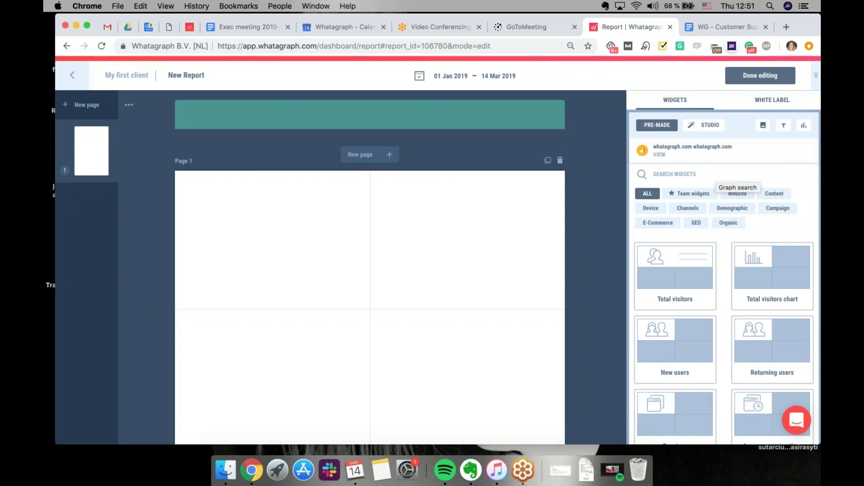
Drag an Image widget from Studio into the top-left cell of Page 1
{"action": "left_click", "coordinate": [702, 127]}
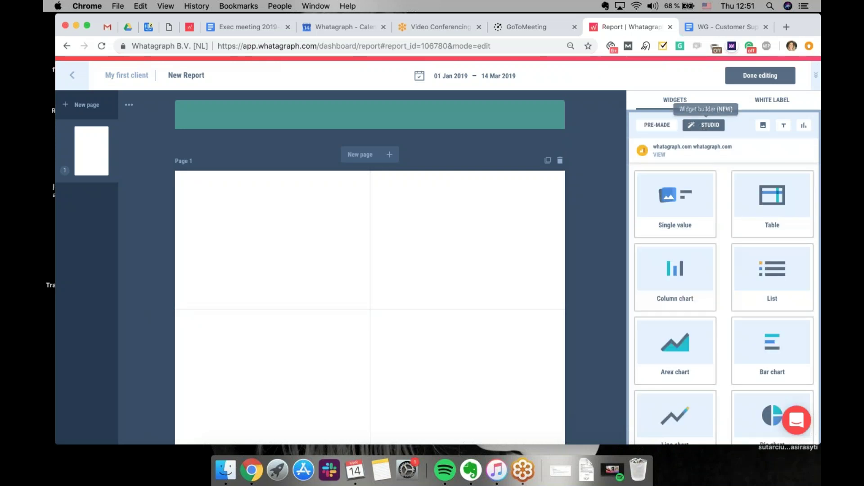
{"action": "left_click", "coordinate": [763, 126]}
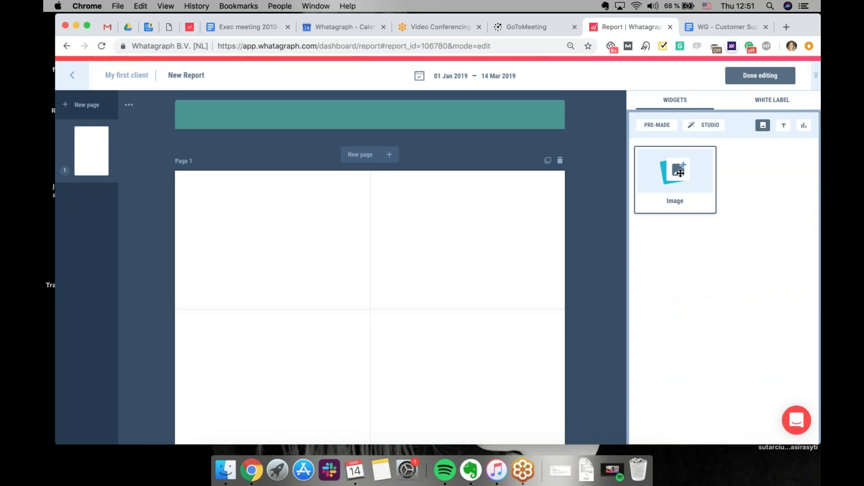
{"action": "left_click_drag", "start_coordinate": [680, 174], "coordinate": [295, 243]}
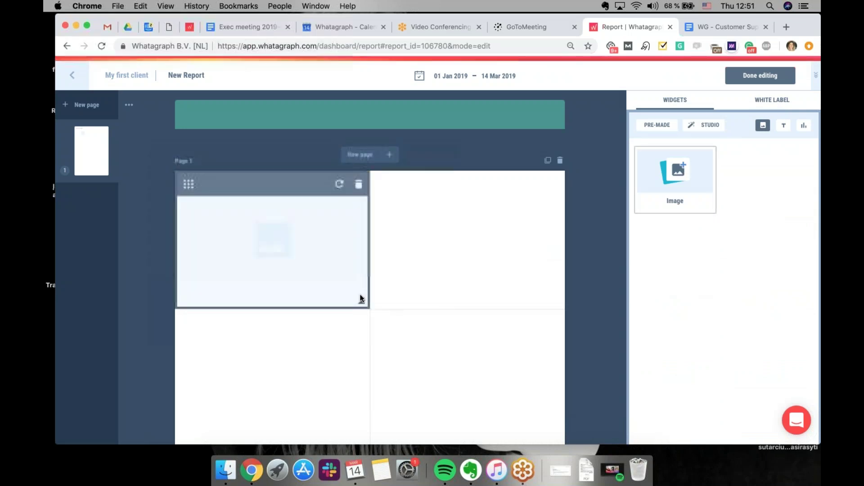
Stretch and then delete the trial image widget, bringing up the text widgets
{"action": "left_click_drag", "start_coordinate": [360, 298], "coordinate": [548, 411]}
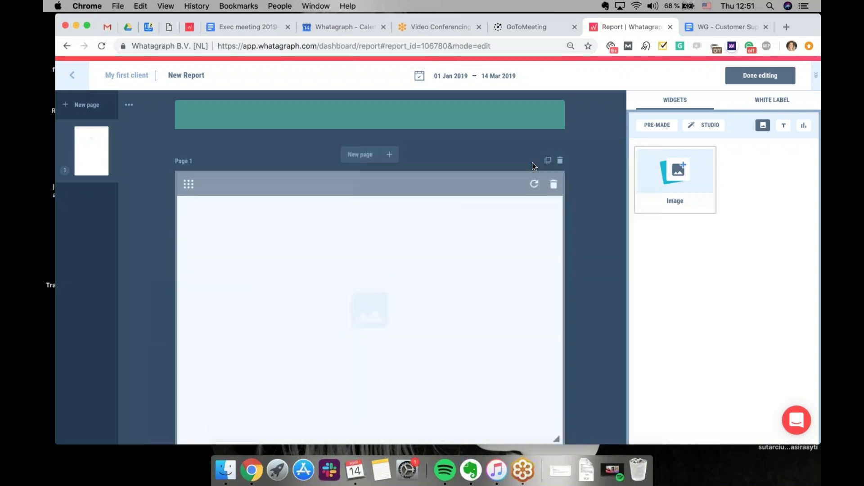
{"action": "left_click", "coordinate": [553, 186]}
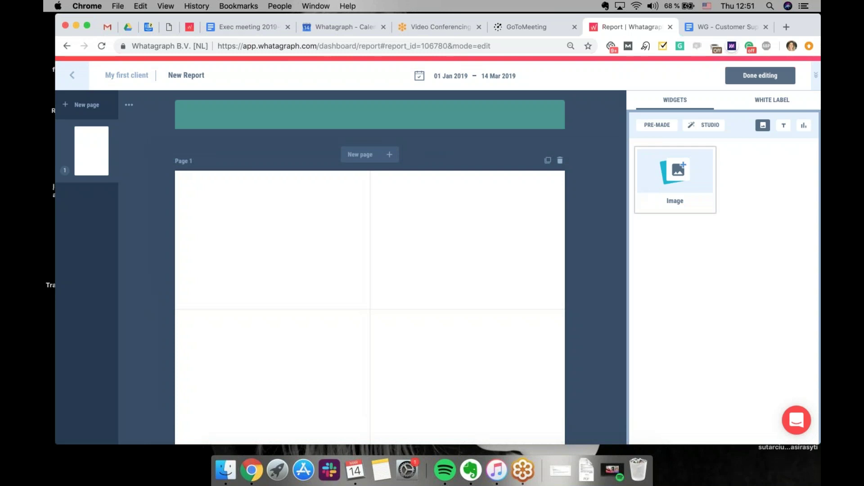
{"action": "left_click", "coordinate": [783, 127]}
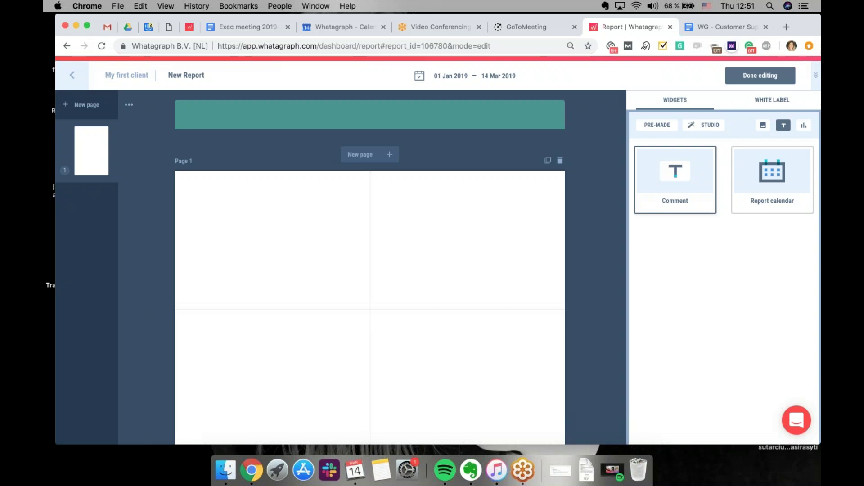
Place a Comment widget top-left on Page 1 and title it 'Monthly Report'
{"action": "left_click_drag", "start_coordinate": [688, 182], "coordinate": [225, 239]}
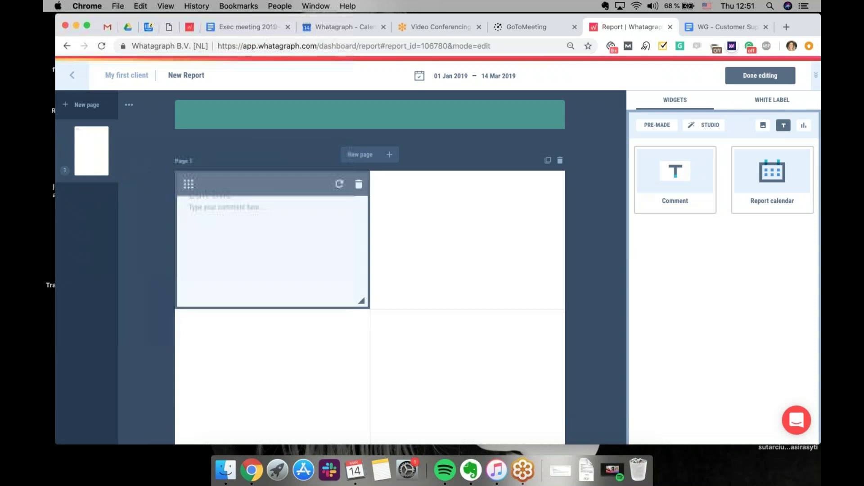
{"action": "left_click", "coordinate": [299, 230]}
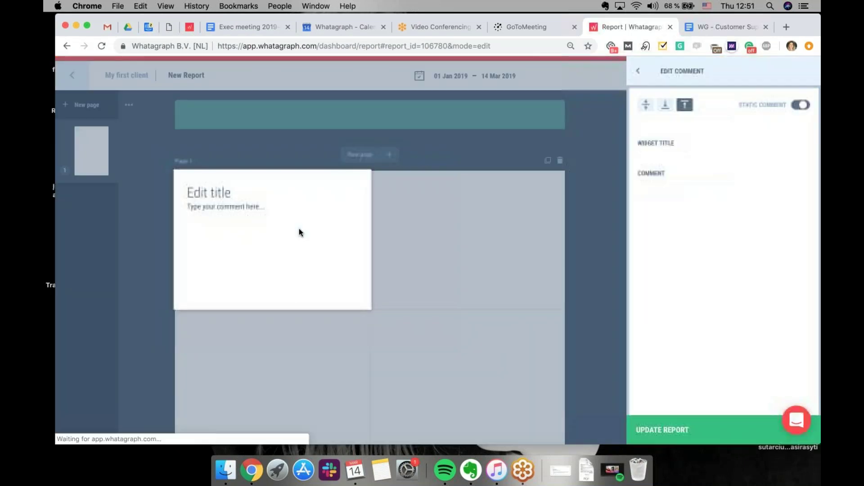
{"action": "left_click_drag", "start_coordinate": [706, 163], "coordinate": [636, 168]}
{"action": "type", "text": "Montlhy Report"}
{"action": "left_click", "coordinate": [670, 161]}
{"action": "key", "text": "BackSpace"}
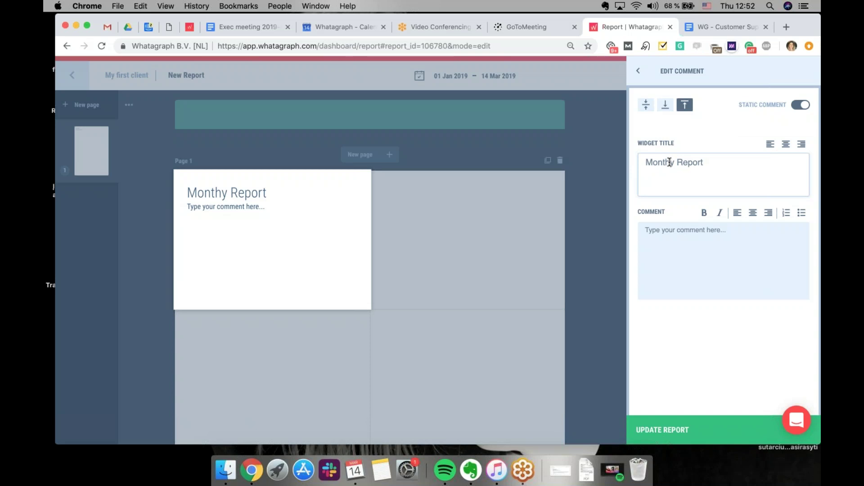
{"action": "type", "text": "l"}
Centre the title, clear the comment text, update the report, and add a report calendar beside it
{"action": "left_click", "coordinate": [646, 105]}
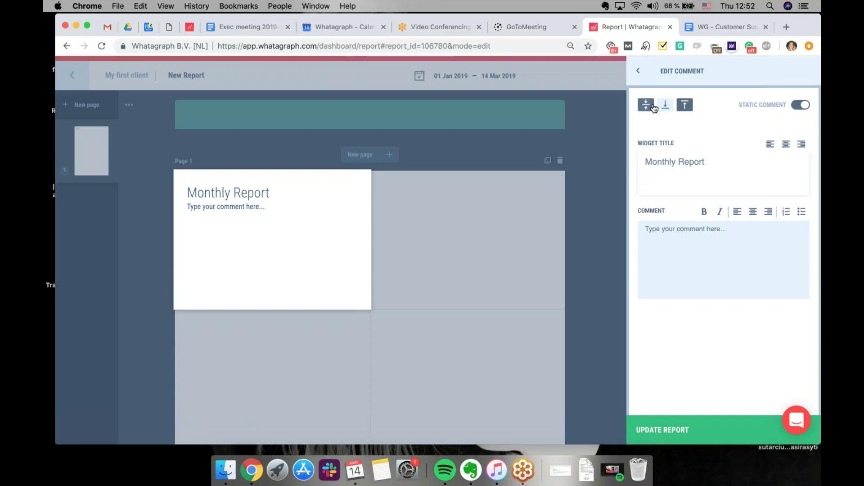
{"action": "left_click", "coordinate": [785, 144]}
{"action": "triple_click", "coordinate": [650, 229]}
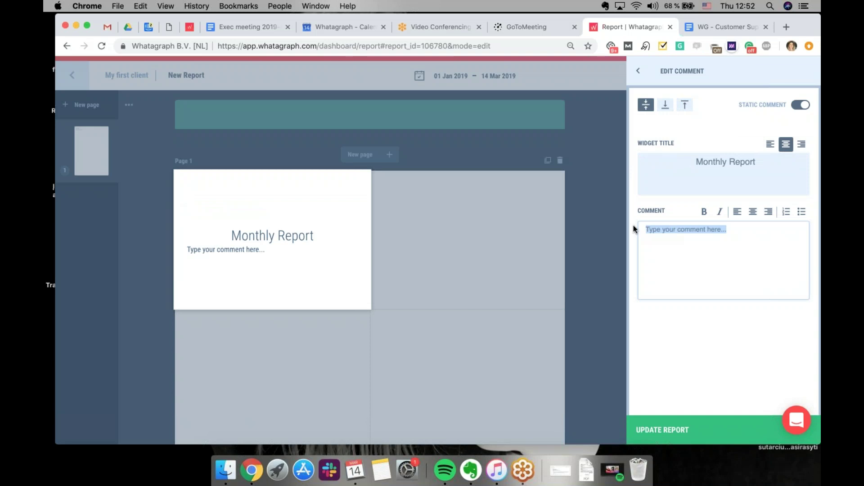
{"action": "key", "text": "BackSpace"}
{"action": "left_click", "coordinate": [665, 428]}
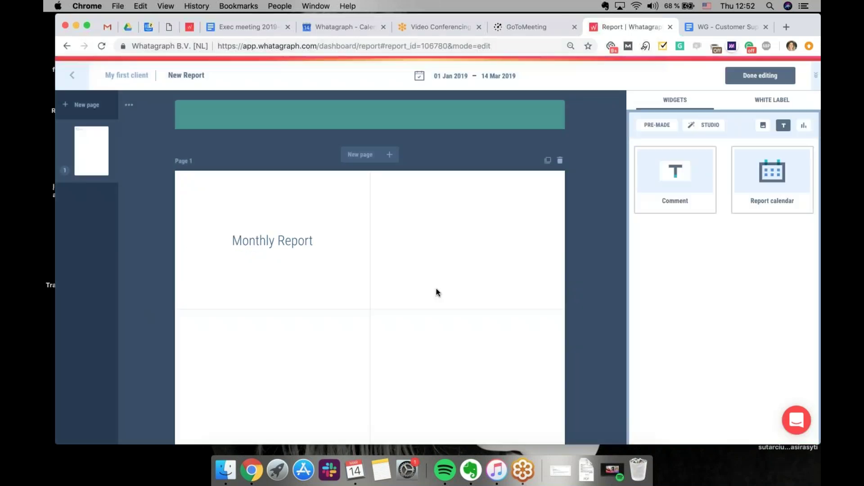
{"action": "left_click_drag", "start_coordinate": [361, 304], "coordinate": [413, 301]}
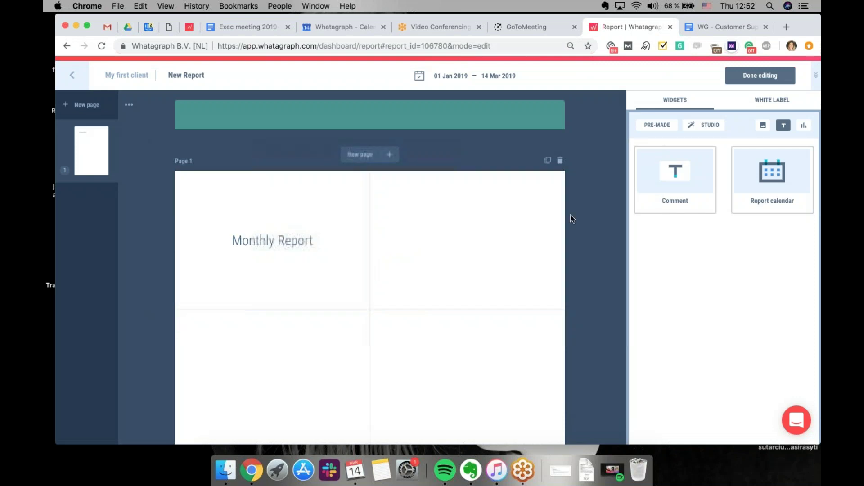
{"action": "left_click_drag", "start_coordinate": [783, 192], "coordinate": [445, 265]}
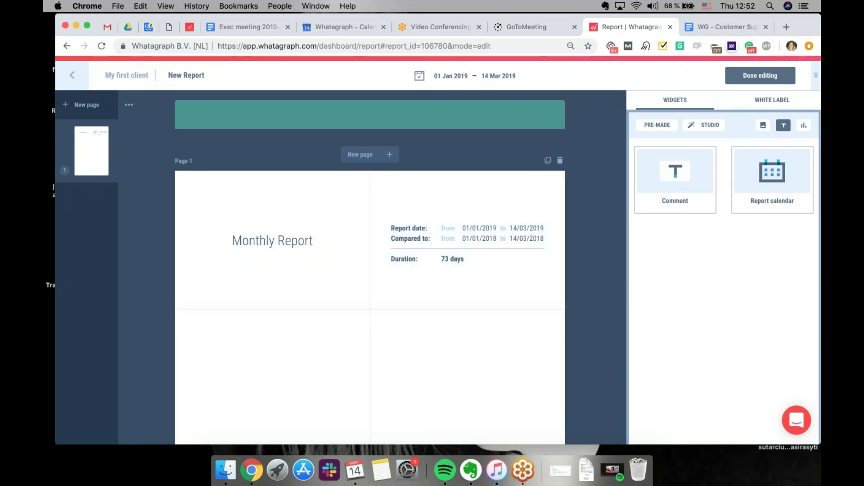
{"action": "left_click", "coordinate": [799, 131]}
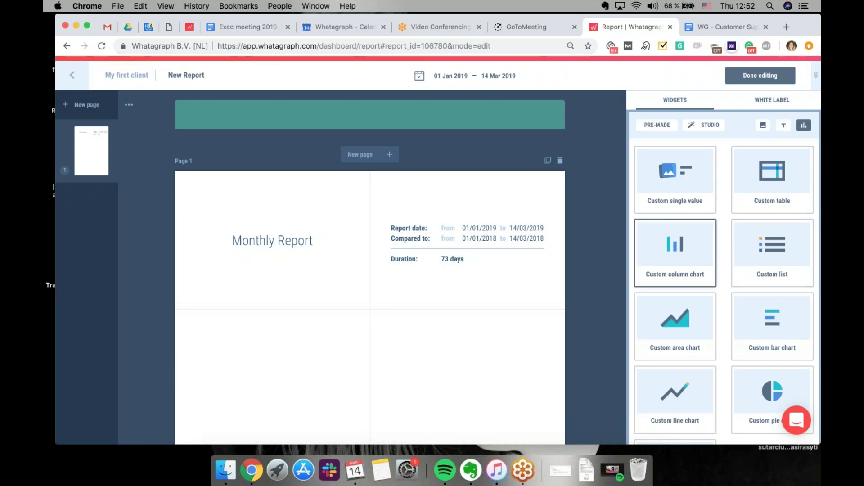
Add a custom table of Homepage metrics (3000 sessions, 4000 impressions, 1000 clicks, 25% CTR) below the title
{"action": "left_click_drag", "start_coordinate": [764, 164], "coordinate": [366, 365]}
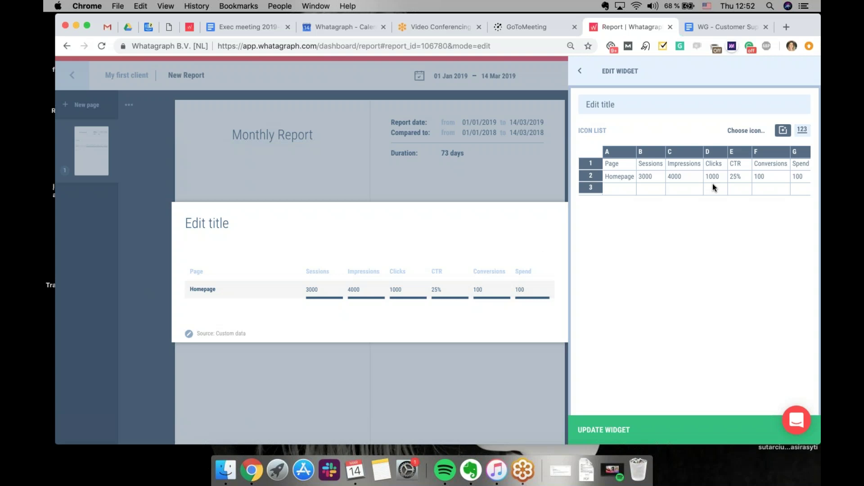
{"action": "left_click", "coordinate": [682, 190]}
{"action": "key", "text": "Down"}
{"action": "key", "text": "Down"}
{"action": "key", "text": "Down"}
{"action": "key", "text": "Down"}
{"action": "key", "text": "Down"}
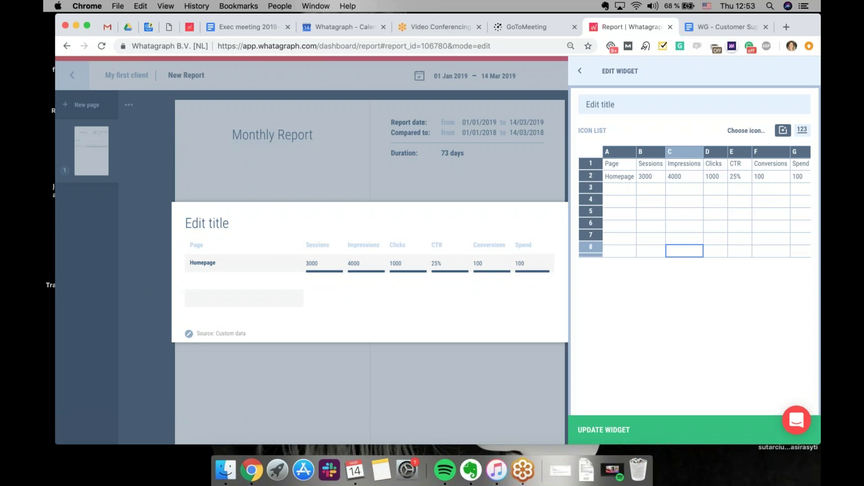
{"action": "left_click", "coordinate": [580, 72]}
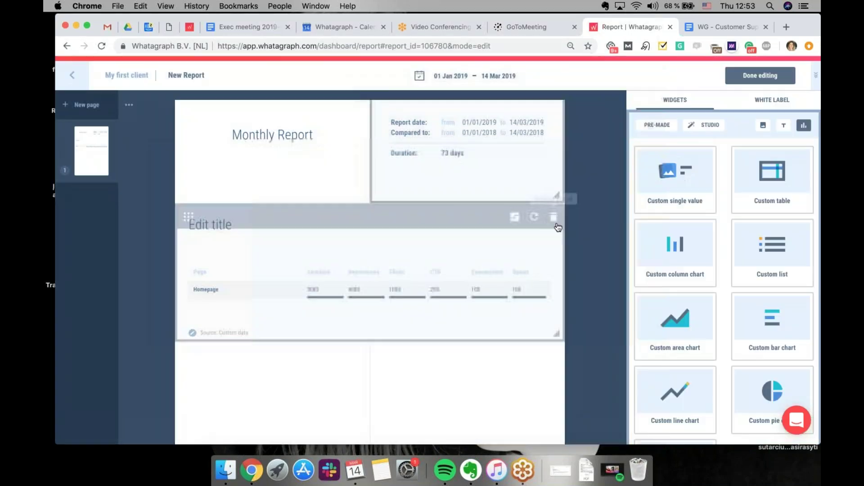
{"action": "mouse_move", "coordinate": [808, 25]}
{"action": "left_mouse_down"}
{"action": "mouse_move", "coordinate": [734, 37]}
{"action": "mouse_move", "coordinate": [814, 20]}
{"action": "mouse_move", "coordinate": [807, 26]}
{"action": "left_mouse_up"}
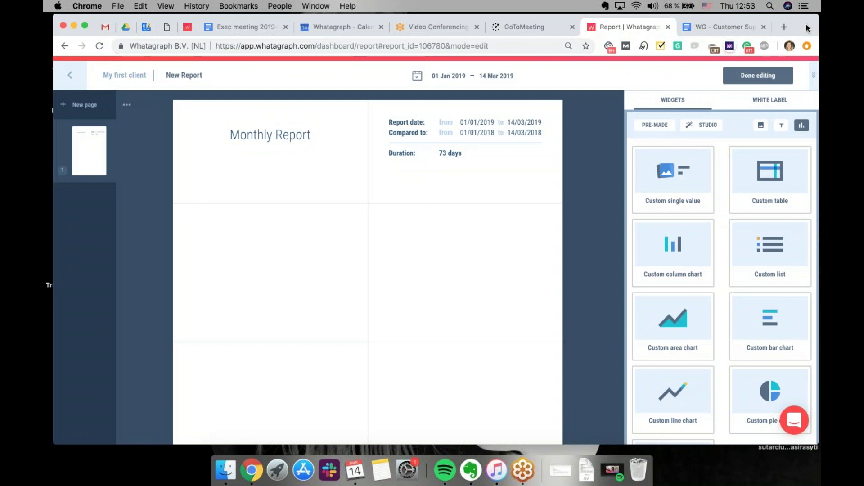
{"action": "left_click_drag", "start_coordinate": [772, 158], "coordinate": [554, 222]}
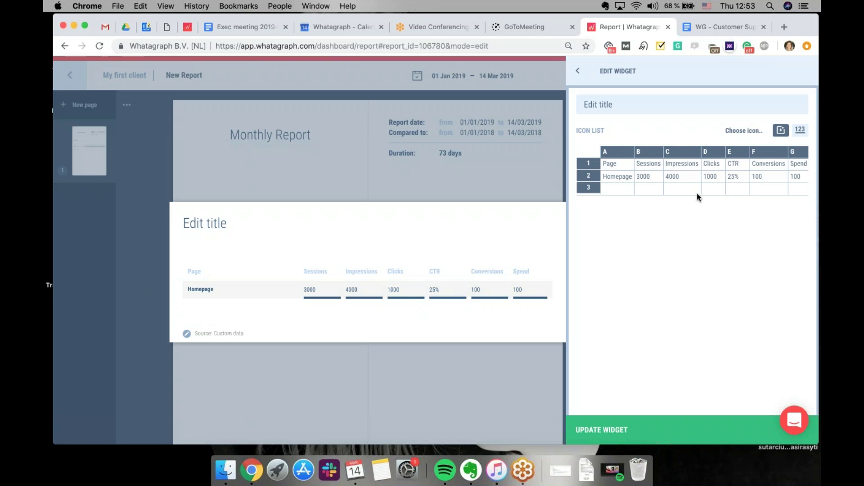
{"action": "left_click", "coordinate": [578, 71]}
{"action": "left_click_drag", "start_coordinate": [673, 180], "coordinate": [504, 401]}
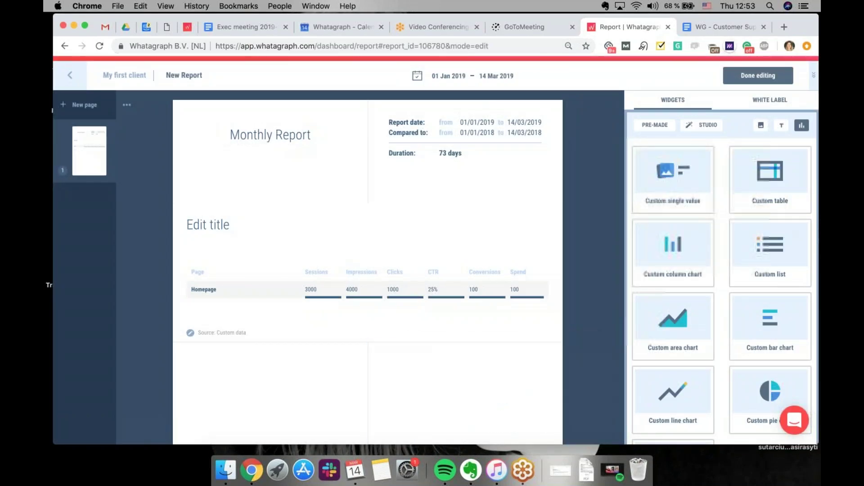
Place the Impressions single-value widget and edit its 150000 value
{"action": "left_click_drag", "start_coordinate": [466, 290], "coordinate": [480, 296]}
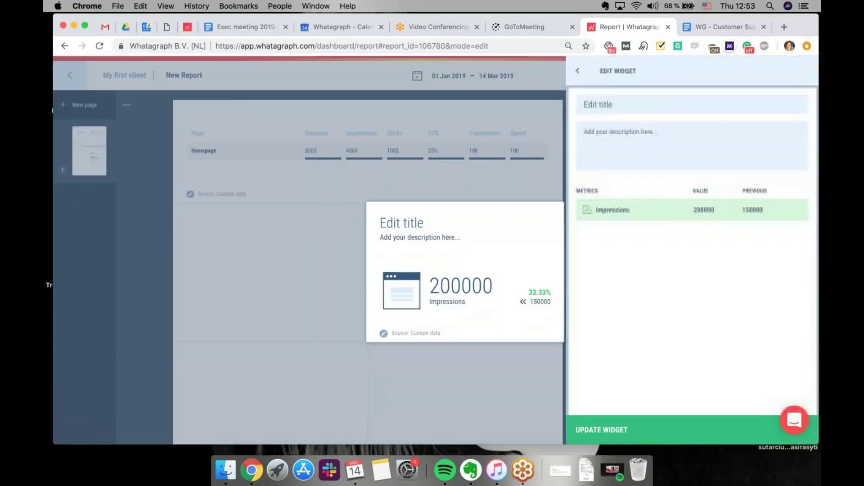
{"action": "mouse_move", "coordinate": [747, 214]}
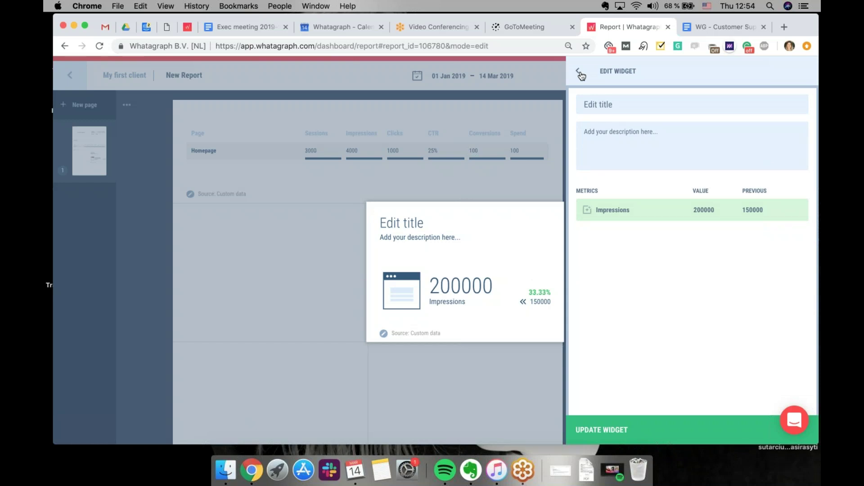
{"action": "left_click", "coordinate": [579, 73]}
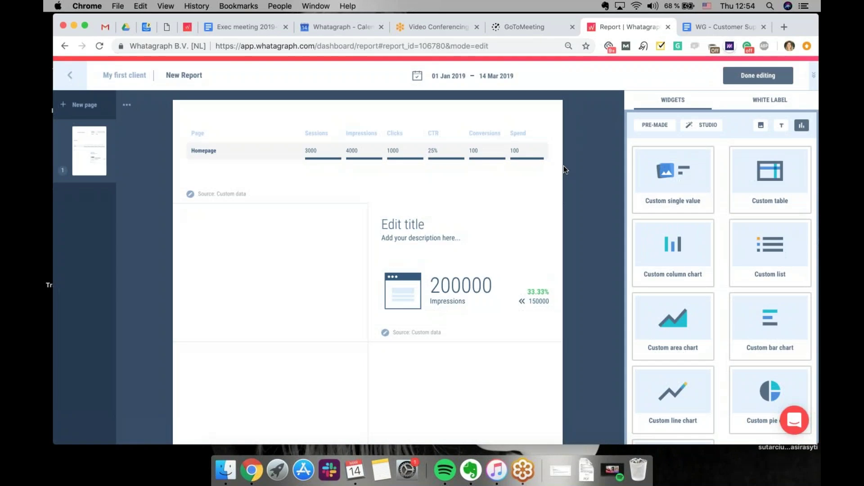
{"action": "mouse_move", "coordinate": [552, 221]}
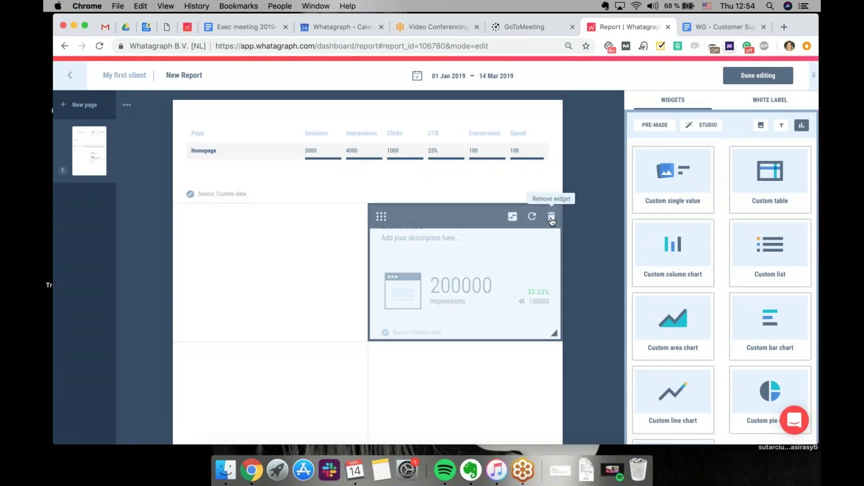
{"action": "left_click", "coordinate": [537, 292]}
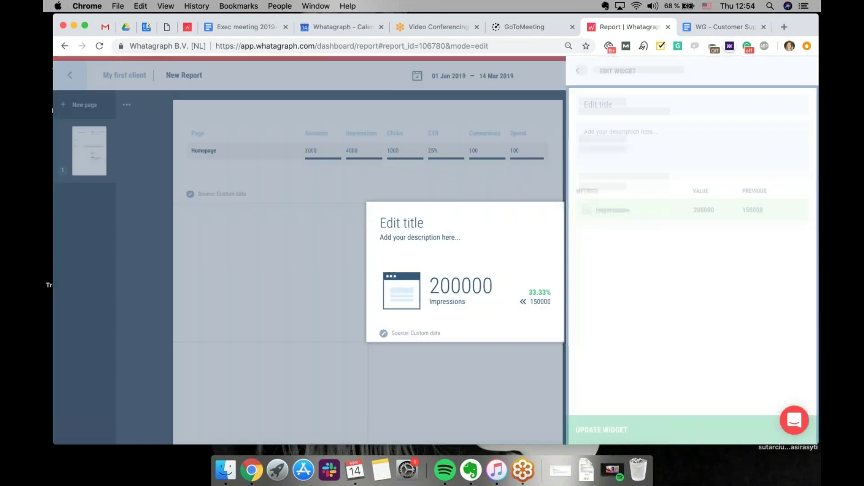
{"action": "left_click", "coordinate": [757, 215]}
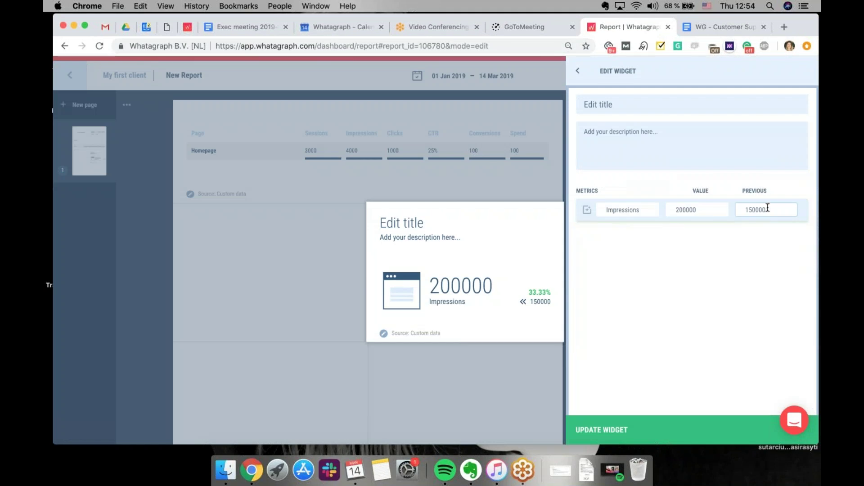
{"action": "left_click_drag", "start_coordinate": [774, 209], "coordinate": [746, 211]}
{"action": "left_click", "coordinate": [578, 73]}
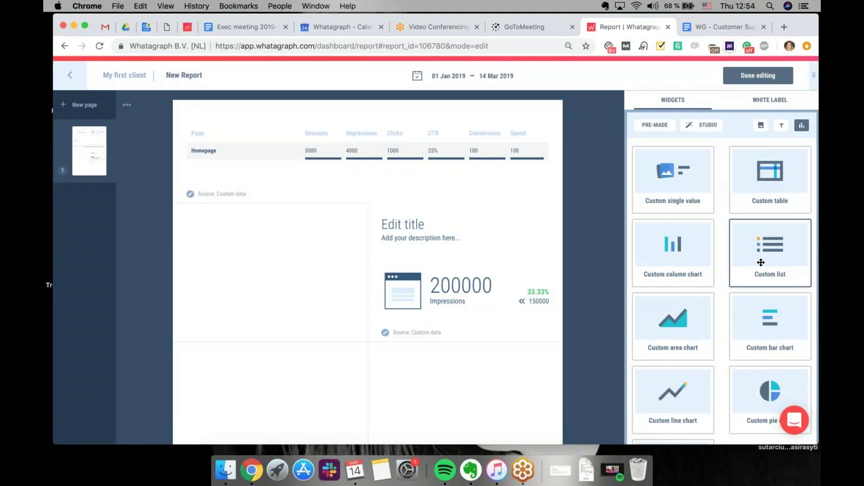
Try a custom list widget in the left slot, discard it, and delete the Impressions widget
{"action": "left_click_drag", "start_coordinate": [761, 262], "coordinate": [288, 267]}
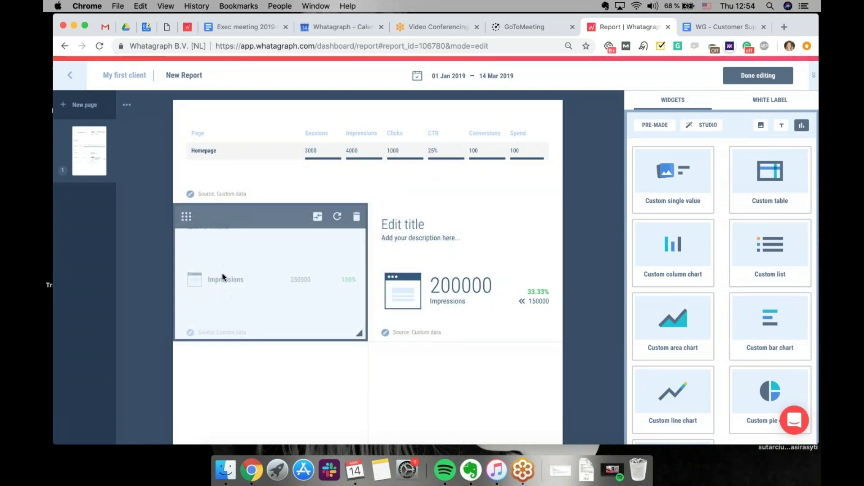
{"action": "left_click", "coordinate": [239, 320]}
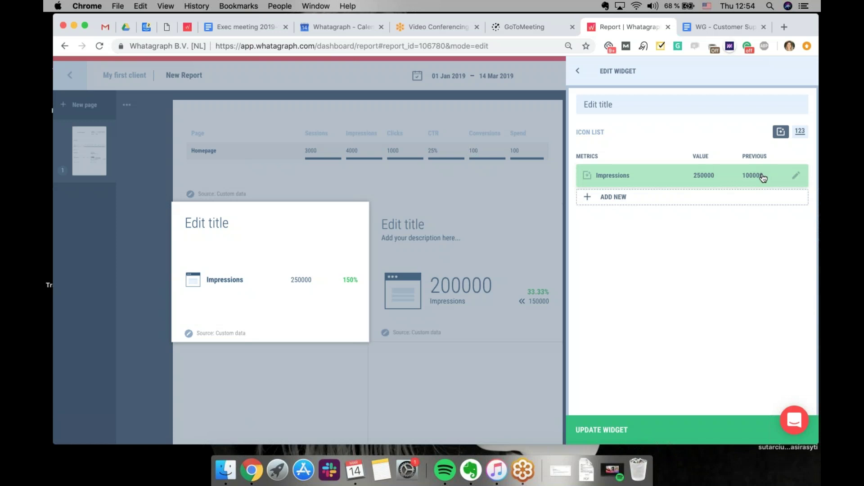
{"action": "left_click", "coordinate": [582, 73]}
{"action": "left_click", "coordinate": [550, 218]}
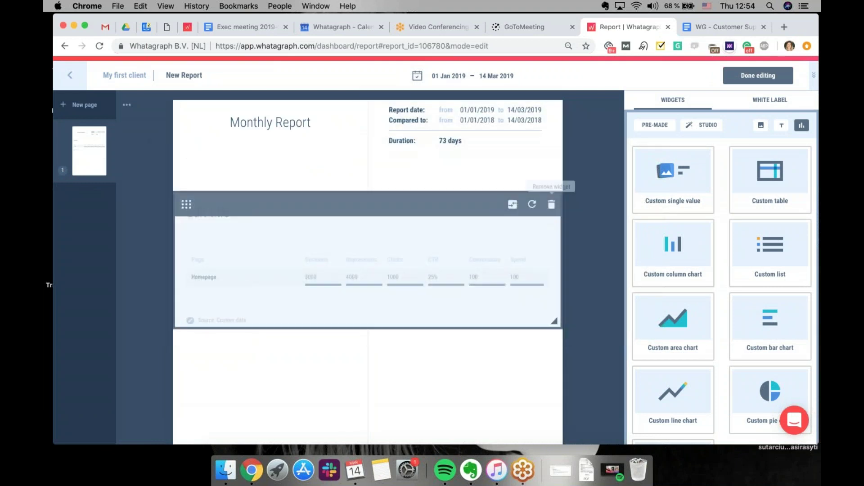
Search pre-made widgets for 'ses' and add Sessions and Average session time to Page 1
{"action": "left_click", "coordinate": [655, 126]}
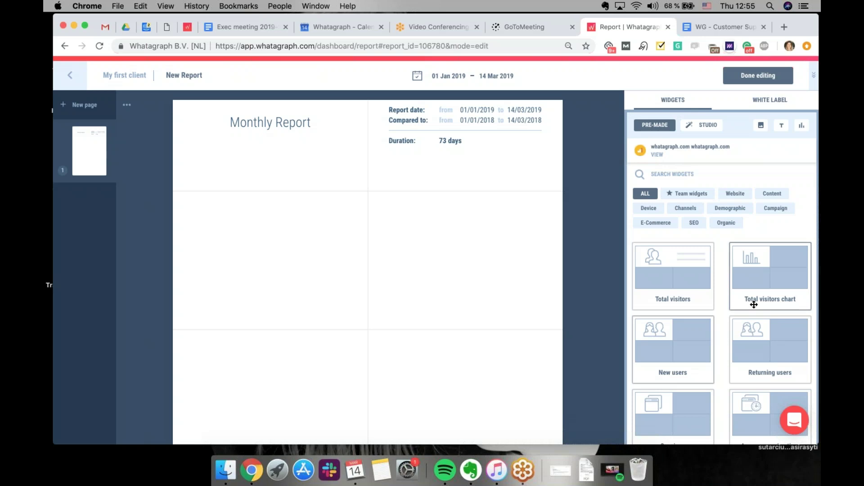
{"action": "left_click", "coordinate": [683, 177]}
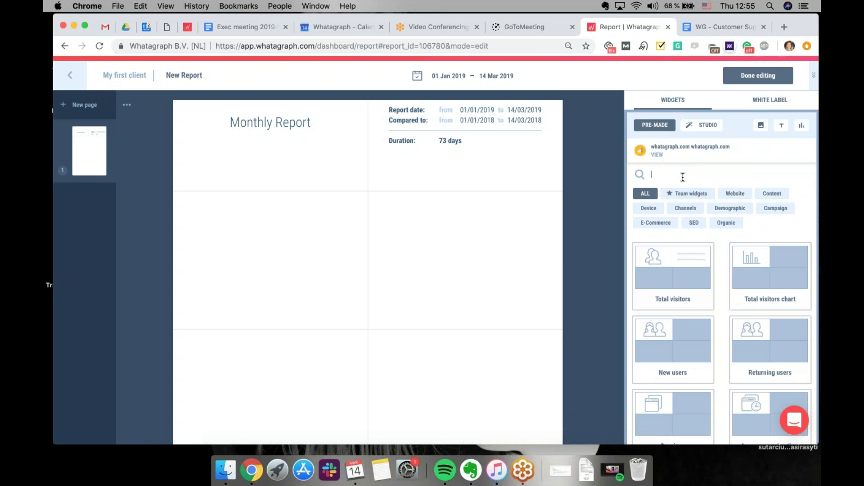
{"action": "type", "text": "ses"}
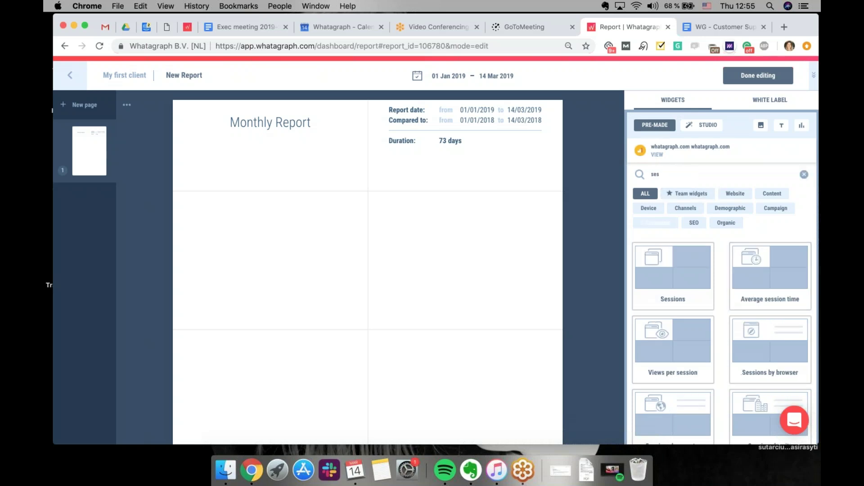
{"action": "left_click_drag", "start_coordinate": [672, 297], "coordinate": [297, 250]}
{"action": "left_click_drag", "start_coordinate": [771, 295], "coordinate": [488, 283]}
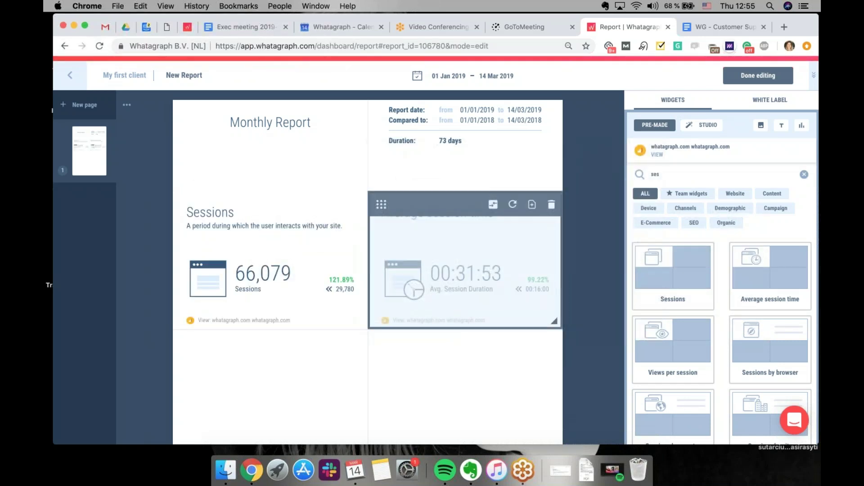
Review the Sessions widget's title, description, metric display name and icon, keeping the name Sessions
{"action": "left_click", "coordinate": [286, 266]}
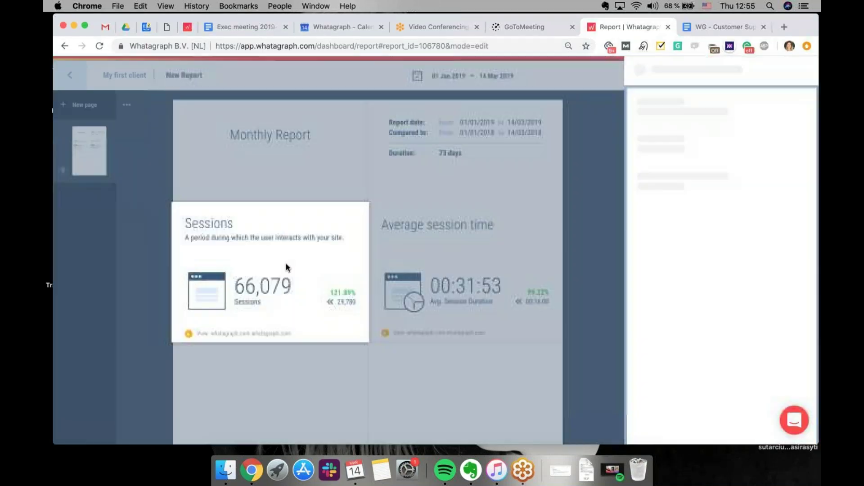
{"action": "left_click", "coordinate": [696, 140]}
{"action": "left_click", "coordinate": [706, 170]}
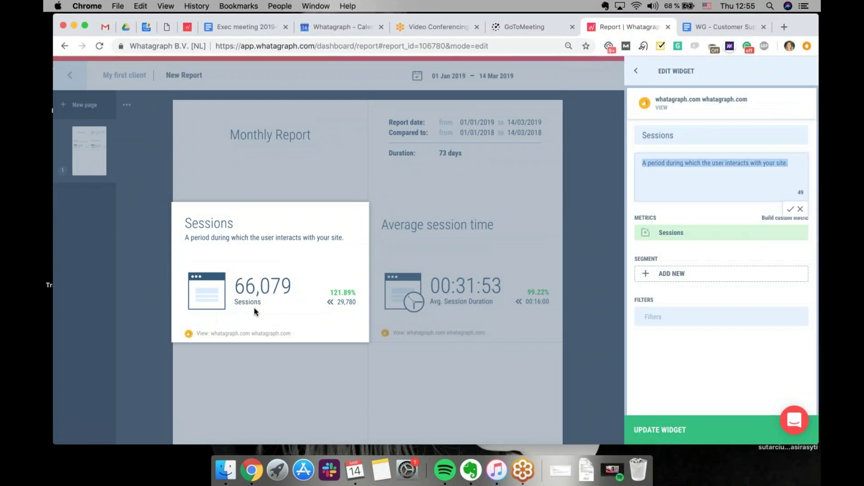
{"action": "mouse_move", "coordinate": [724, 239]}
{"action": "left_click", "coordinate": [794, 233]}
{"action": "left_click", "coordinate": [747, 249]}
{"action": "left_click_drag", "start_coordinate": [673, 233], "coordinate": [640, 232]}
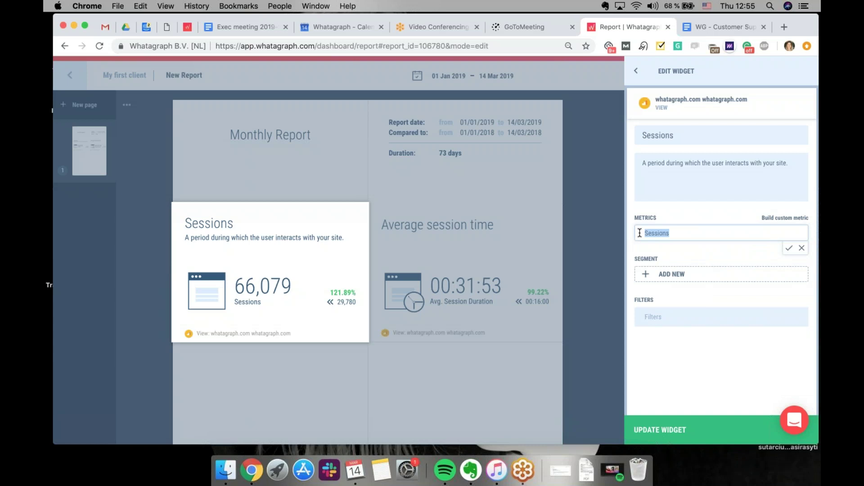
{"action": "left_click", "coordinate": [789, 248]}
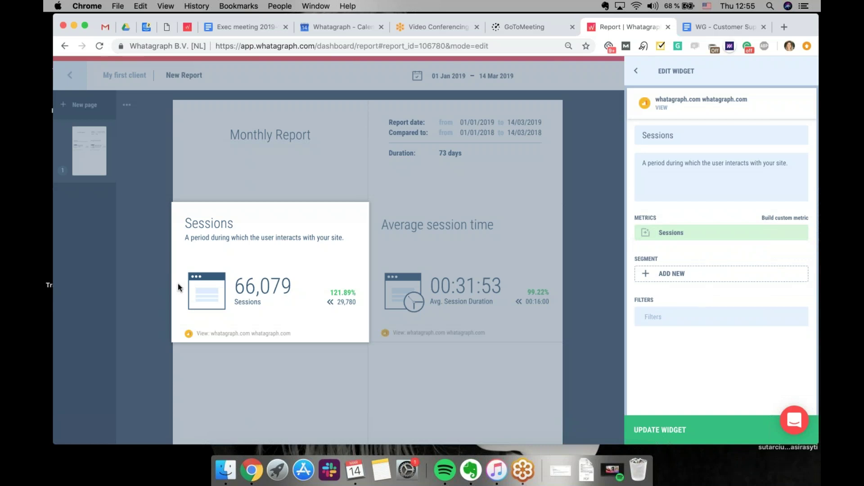
{"action": "left_click", "coordinate": [646, 233]}
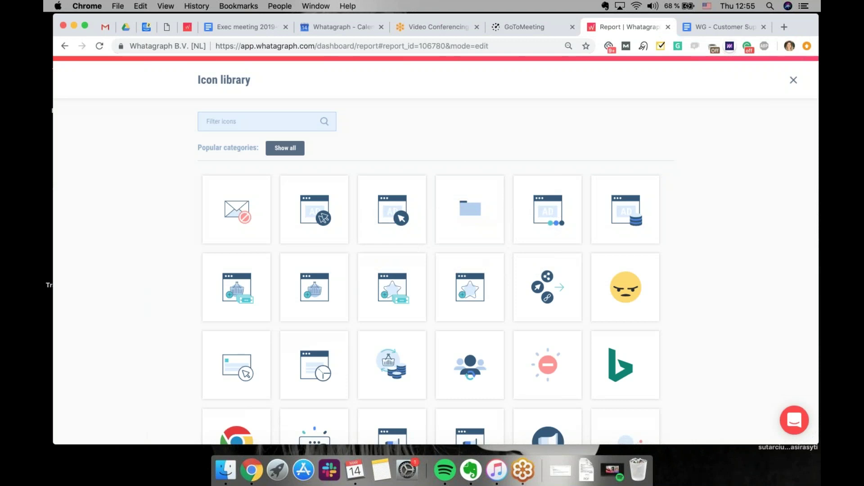
{"action": "left_click", "coordinate": [794, 81]}
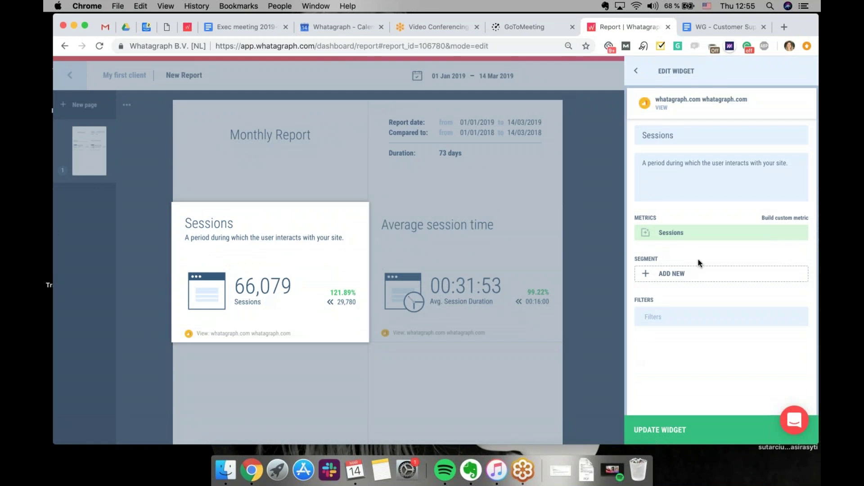
{"action": "left_click", "coordinate": [705, 277]}
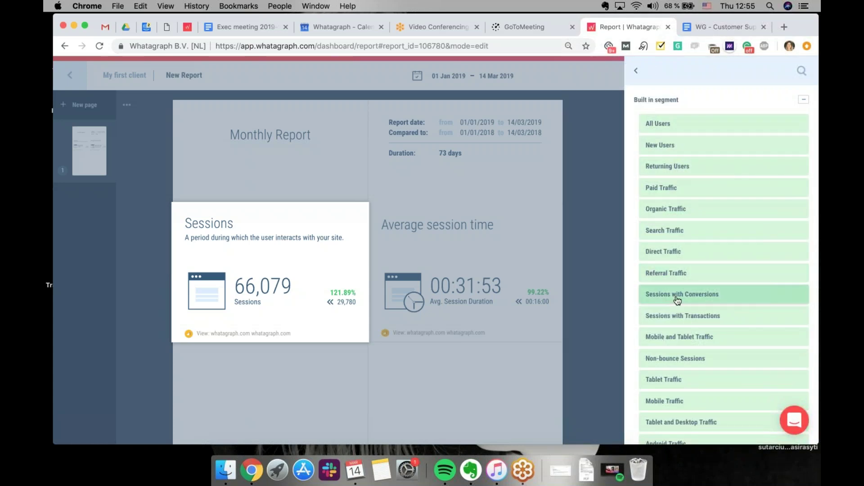
{"action": "scroll", "coordinate": [677, 301], "scroll_direction": "down", "scroll_amount": 10}
{"action": "scroll", "coordinate": [677, 300], "scroll_direction": "up", "scroll_amount": 5}
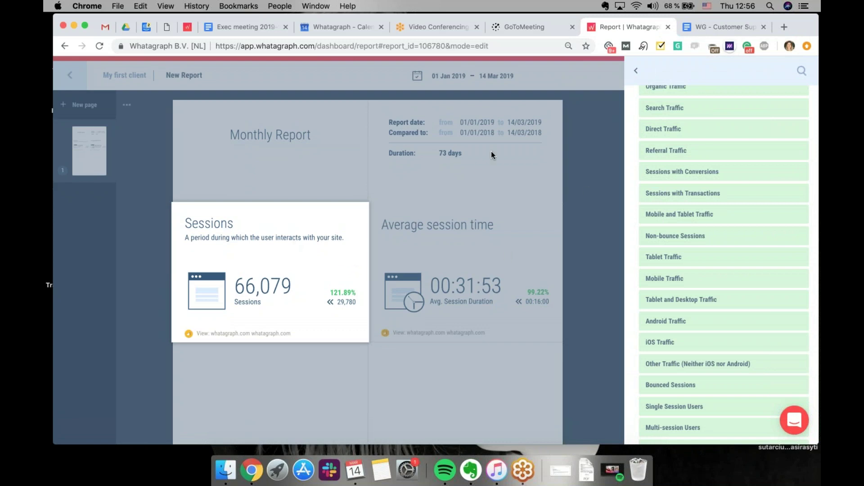
{"action": "left_click", "coordinate": [637, 72]}
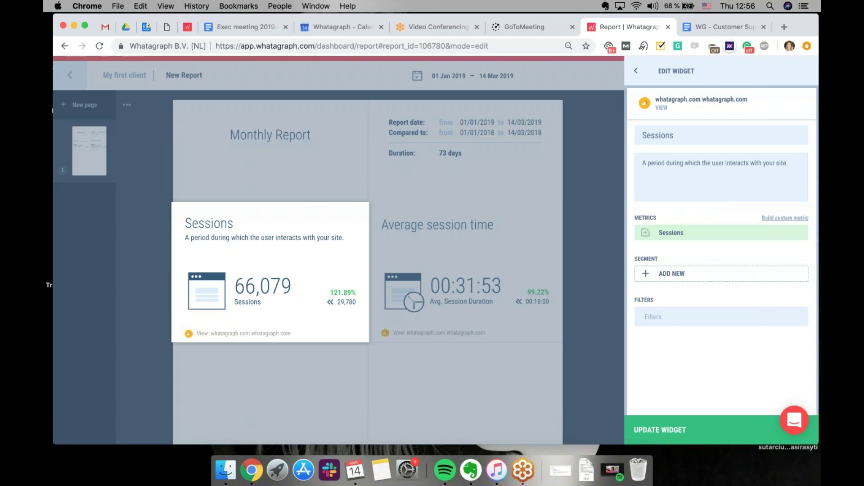
Build a custom metric formula multiplying New Users by 0.5
{"action": "left_click", "coordinate": [785, 218]}
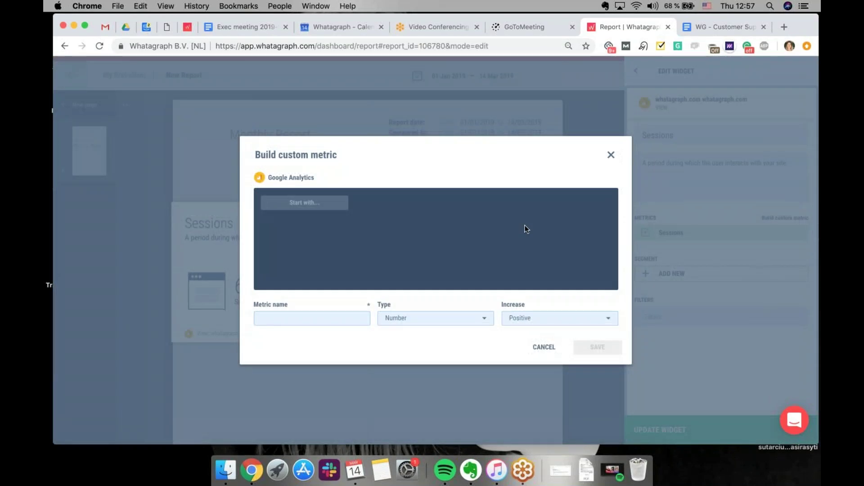
{"action": "left_click", "coordinate": [305, 203]}
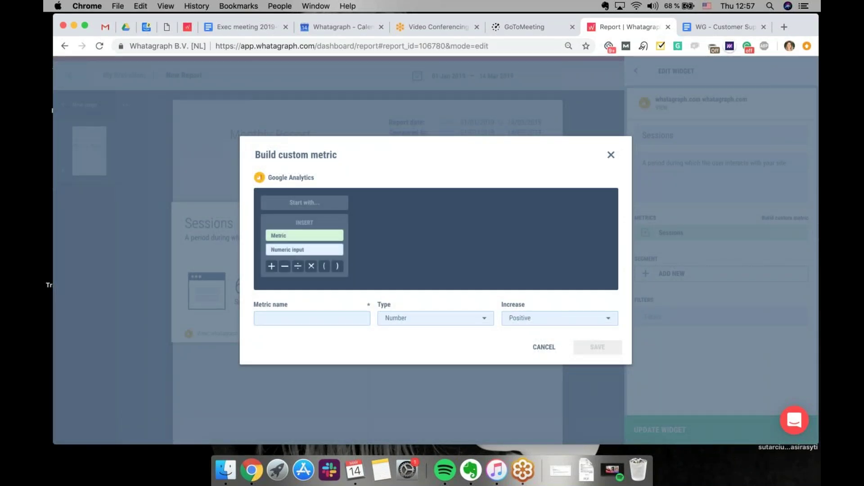
{"action": "left_click", "coordinate": [304, 236]}
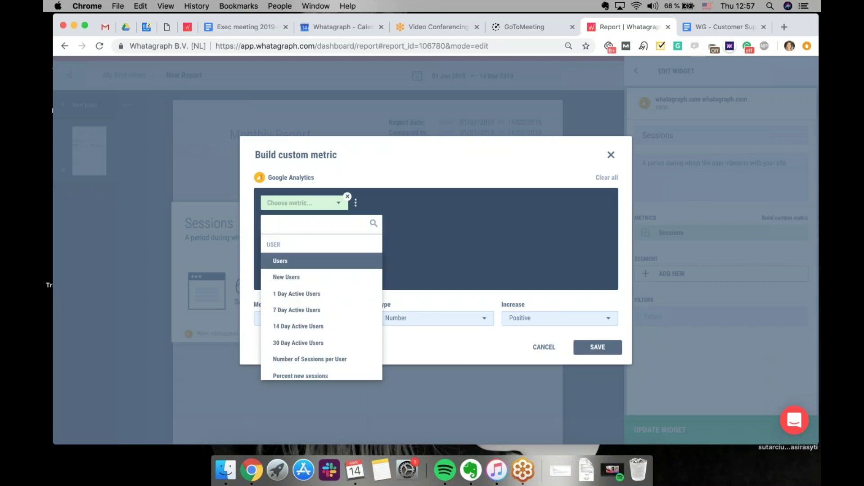
{"action": "left_click", "coordinate": [310, 277]}
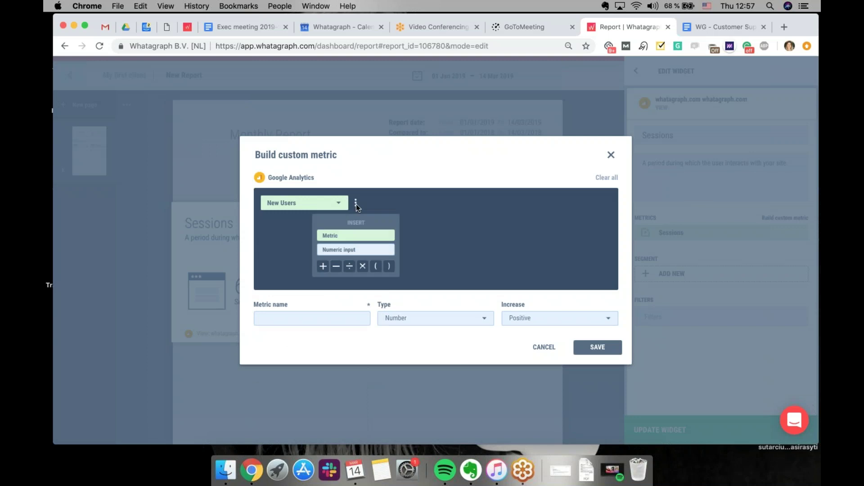
{"action": "left_click", "coordinate": [363, 267]}
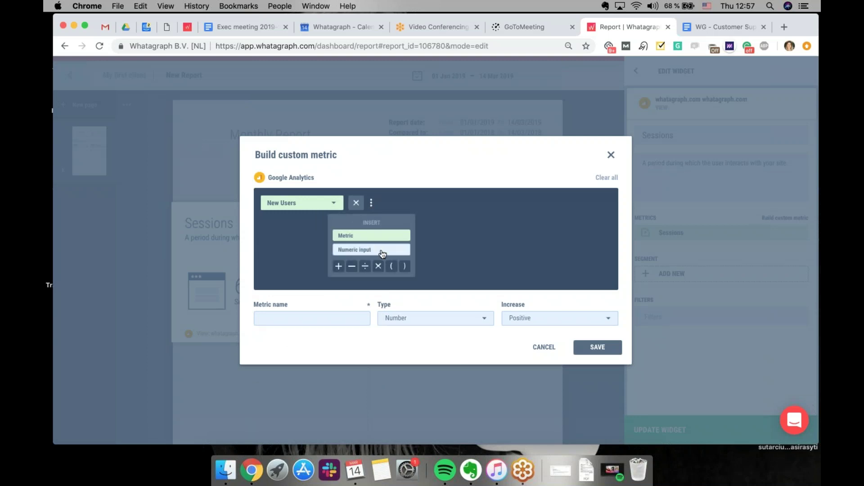
{"action": "left_click", "coordinate": [380, 250]}
{"action": "type", "text": "0"}
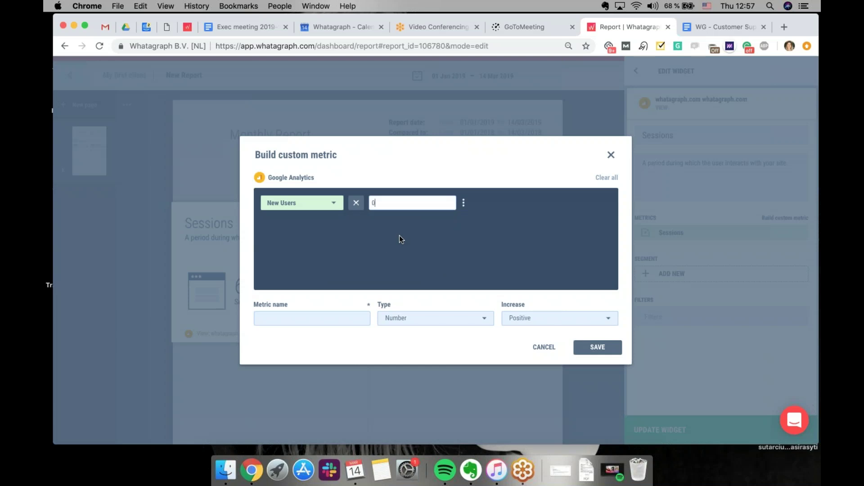
{"action": "type", "text": ".5"}
Keep the increase direction as Positive, name the metric 'Custom', and save it
{"action": "left_click", "coordinate": [332, 315]}
{"action": "left_click", "coordinate": [411, 319]}
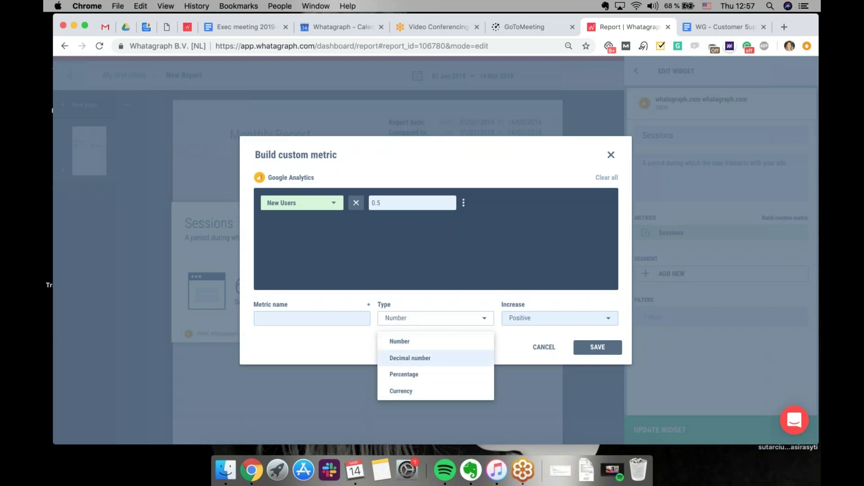
{"action": "left_click", "coordinate": [544, 323]}
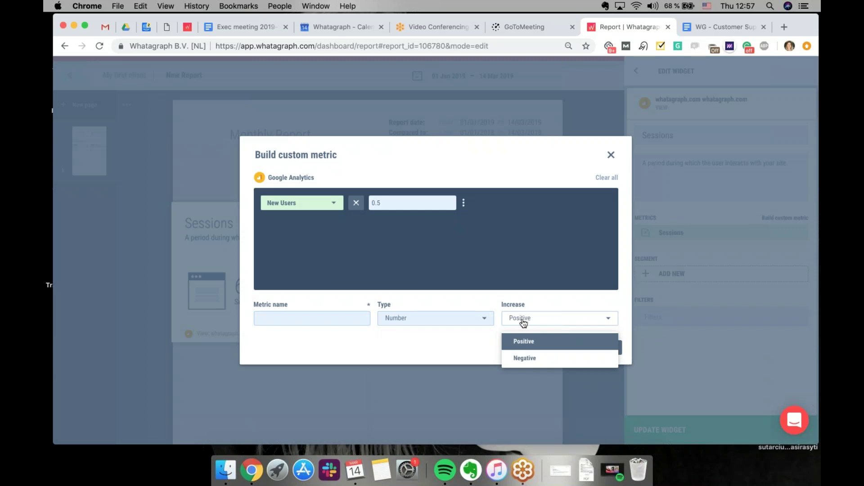
{"action": "left_click", "coordinate": [453, 340]}
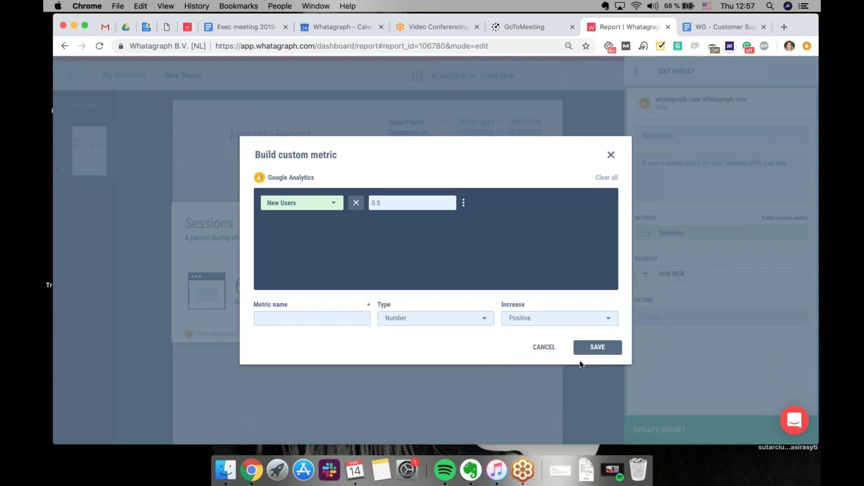
{"action": "left_click", "coordinate": [360, 314]}
{"action": "type", "text": "Custom"}
{"action": "left_click", "coordinate": [594, 347]}
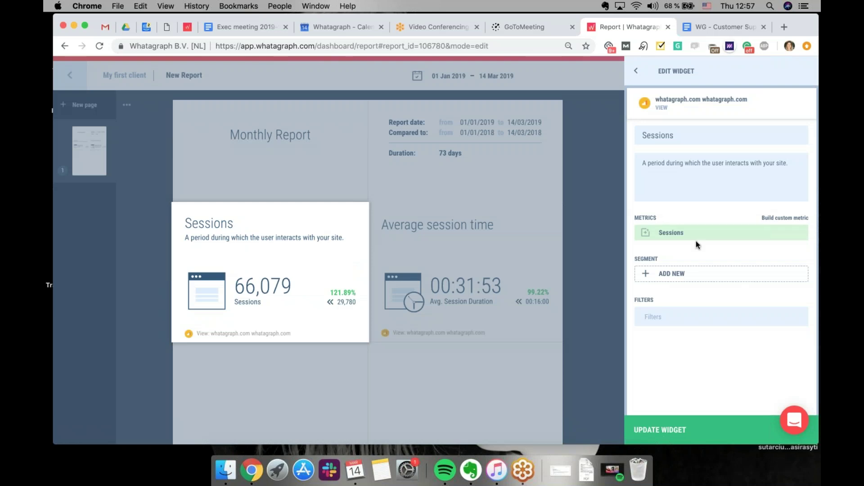
Check the Sessions metric in the Metric Library, exit widget editing, and clear the widget search
{"action": "left_click", "coordinate": [718, 239]}
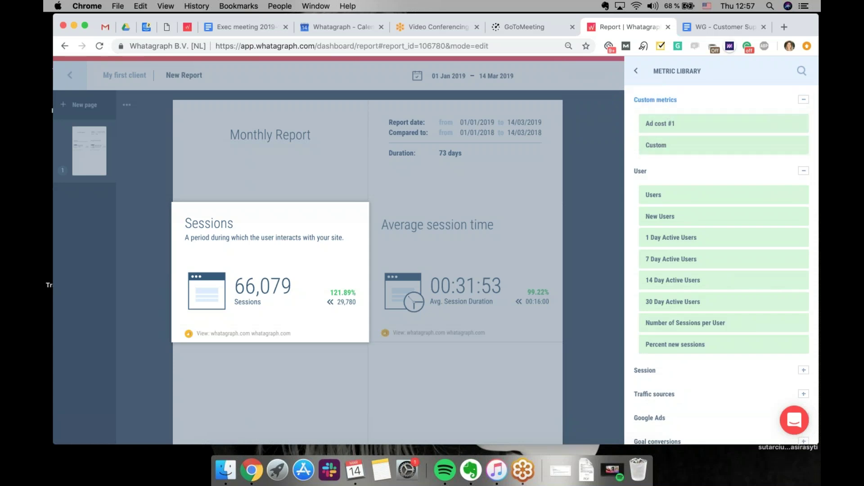
{"action": "left_click", "coordinate": [638, 70]}
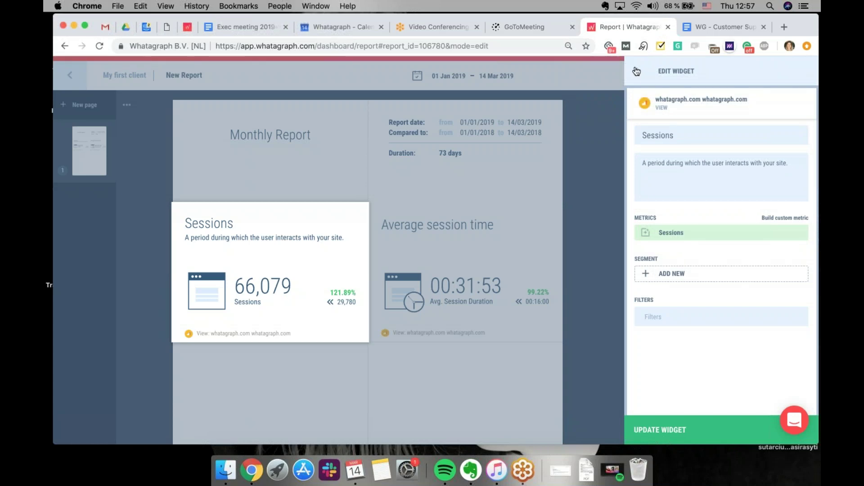
{"action": "left_click", "coordinate": [638, 73]}
{"action": "left_click_drag", "start_coordinate": [666, 172], "coordinate": [649, 173]}
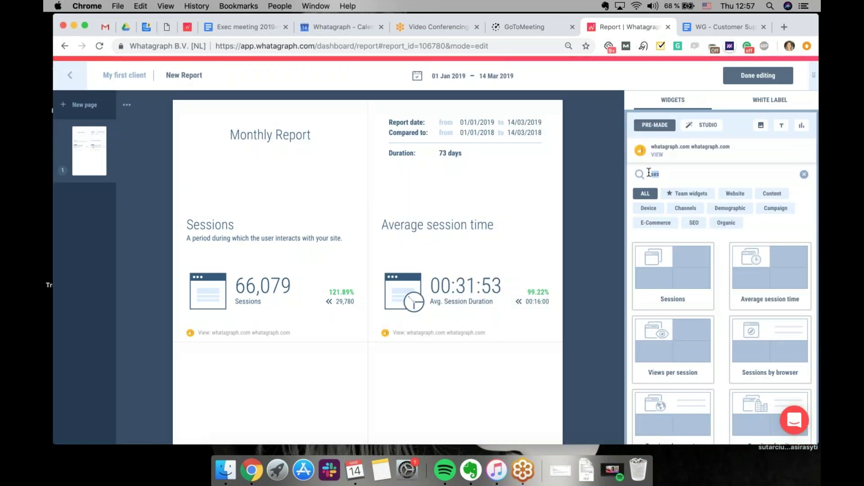
{"action": "key", "text": "BackSpace"}
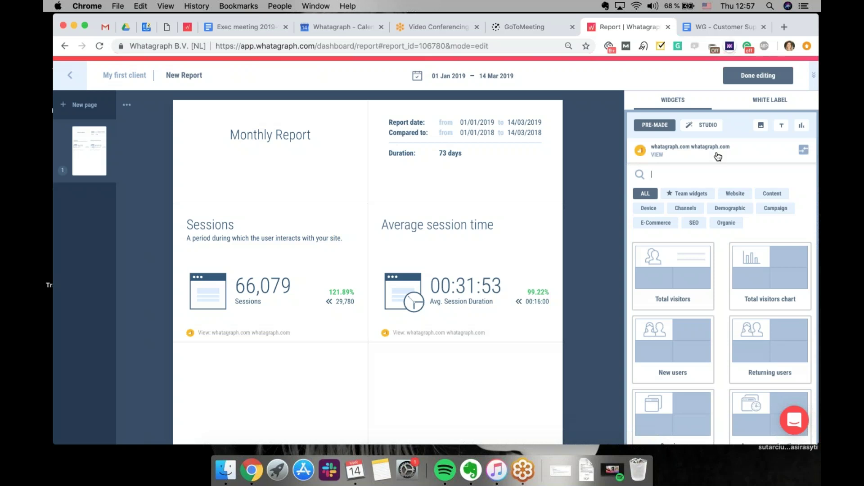
Place a Studio pie chart in the empty cell below Sessions and title it 'Visitors by age'
{"action": "left_click", "coordinate": [699, 129]}
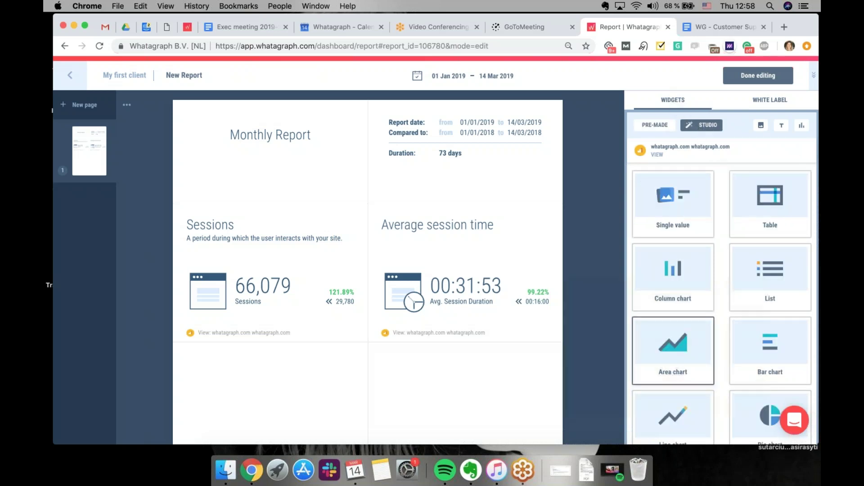
{"action": "scroll", "coordinate": [540, 355], "scroll_direction": "down", "scroll_amount": 3}
{"action": "scroll", "coordinate": [767, 342], "scroll_direction": "down", "scroll_amount": 3}
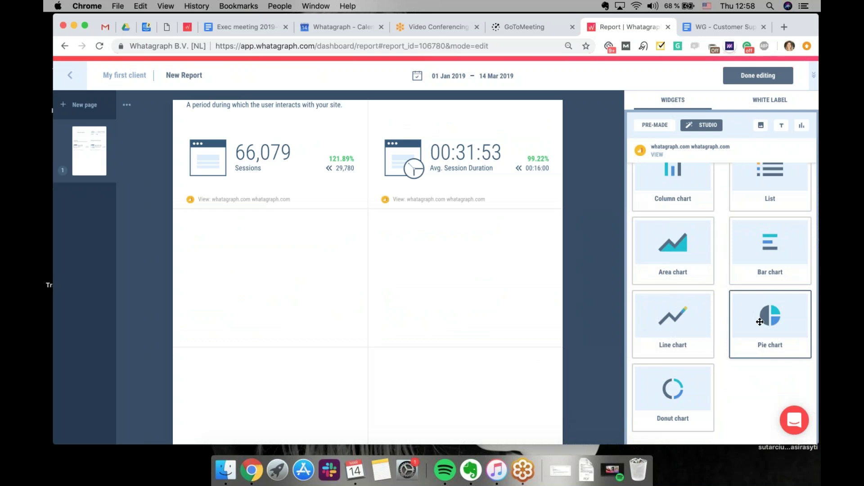
{"action": "left_click_drag", "start_coordinate": [760, 322], "coordinate": [270, 276]}
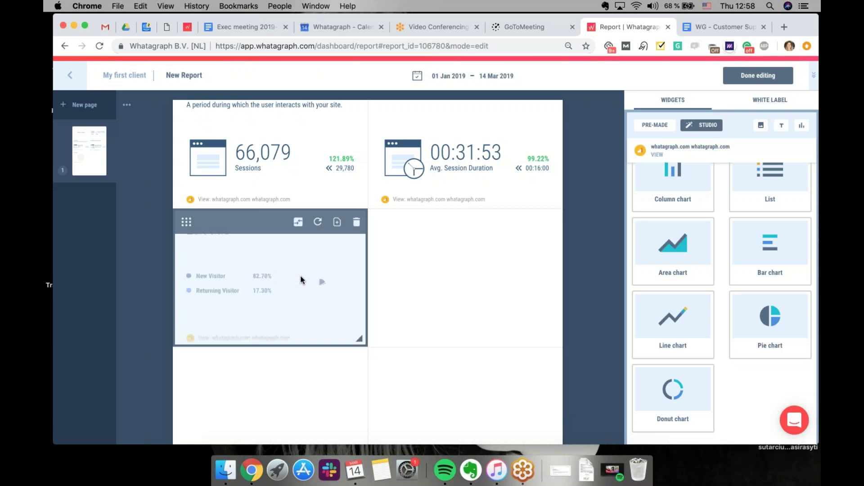
{"action": "left_click", "coordinate": [300, 280]}
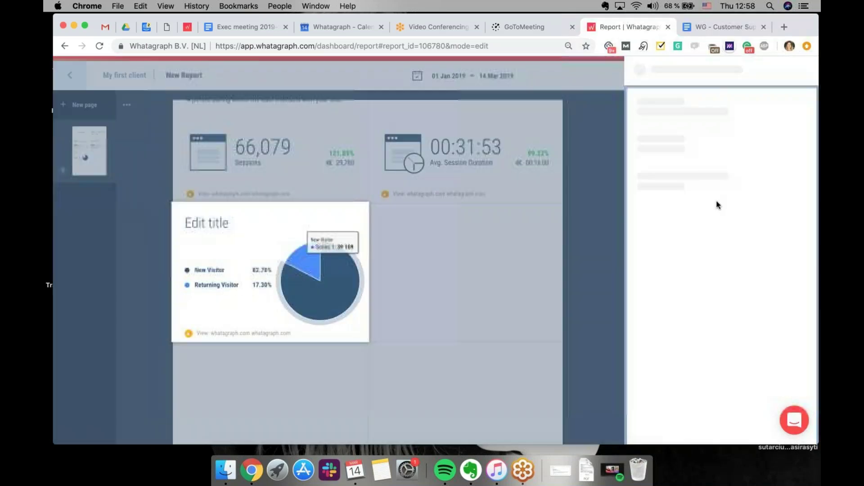
{"action": "left_click", "coordinate": [689, 135]}
{"action": "type", "text": "Visitors by age"}
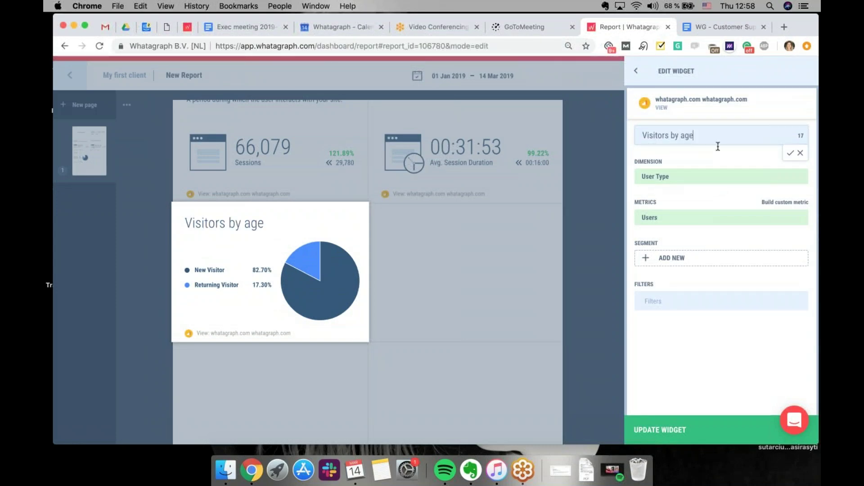
{"action": "left_click", "coordinate": [791, 153]}
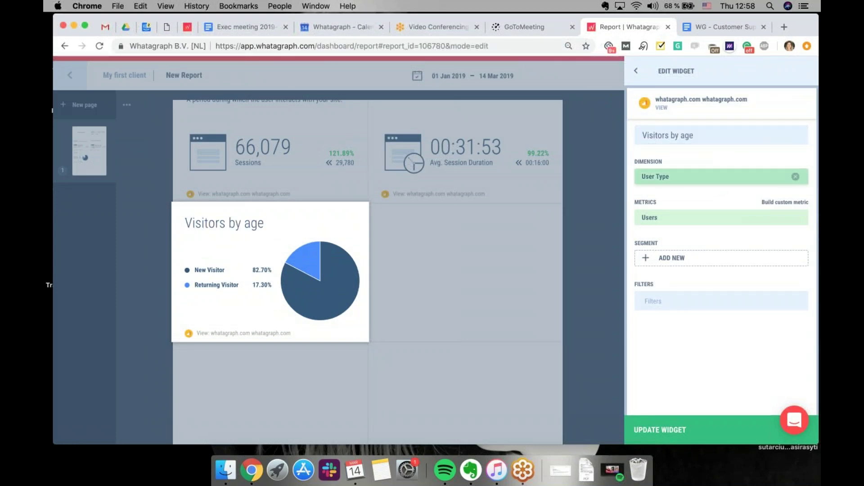
Break the pie chart down by the User age bracket dimension and apply it
{"action": "left_click", "coordinate": [684, 176]}
{"action": "type", "text": "age"}
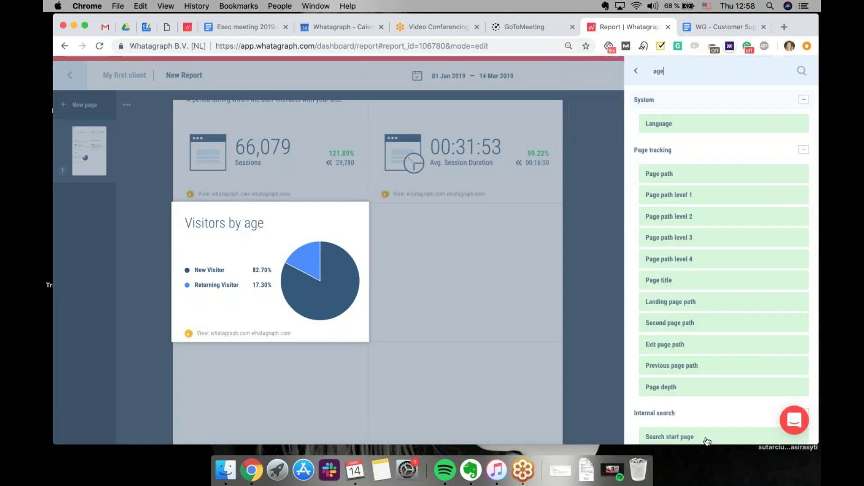
{"action": "scroll", "coordinate": [704, 439], "scroll_direction": "down", "scroll_amount": 5}
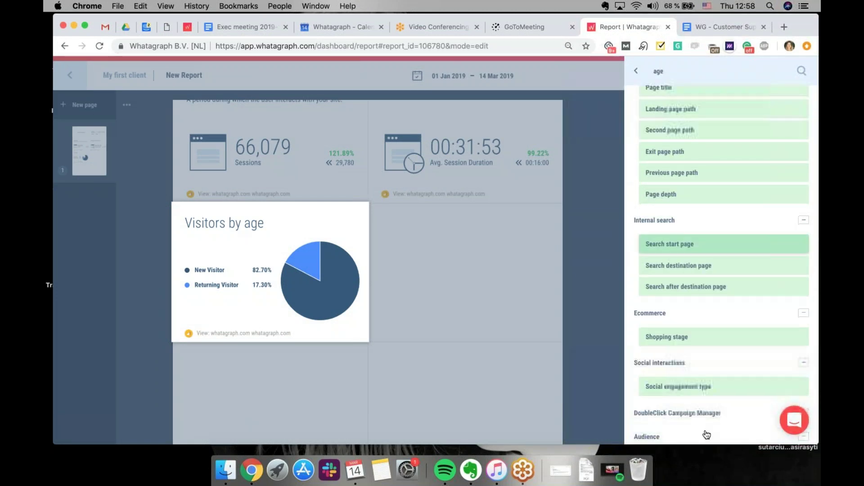
{"action": "scroll", "coordinate": [699, 376], "scroll_direction": "down", "scroll_amount": 2}
{"action": "left_click", "coordinate": [695, 403]}
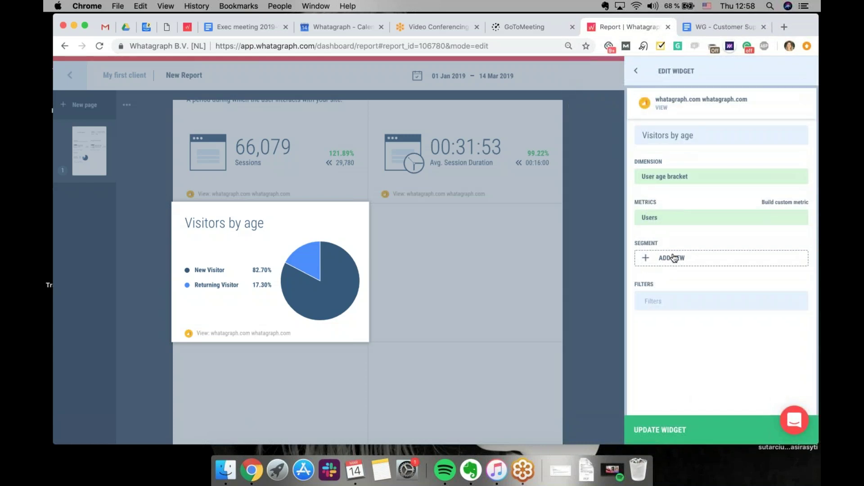
{"action": "left_click", "coordinate": [679, 431]}
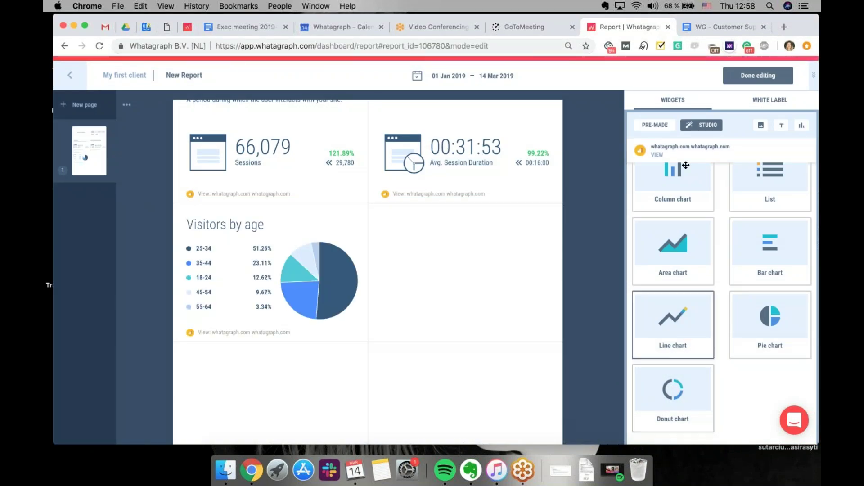
Add a column chart titled 'Sessions by gender' with the User gender dimension beside Visitors by age
{"action": "left_click_drag", "start_coordinate": [689, 199], "coordinate": [504, 290]}
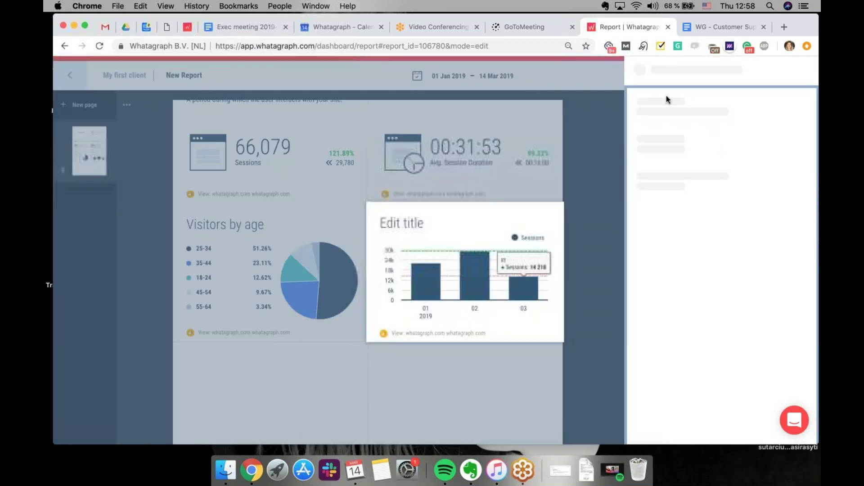
{"action": "left_click", "coordinate": [684, 139]}
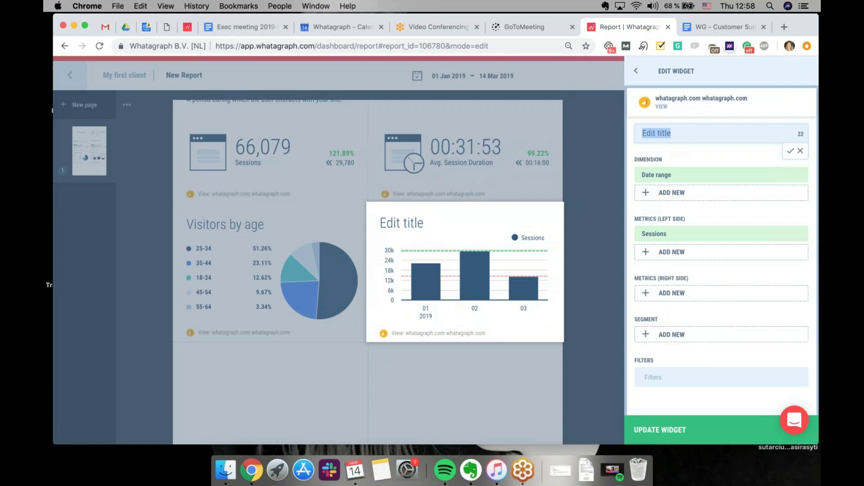
{"action": "type", "text": "Sessions "}
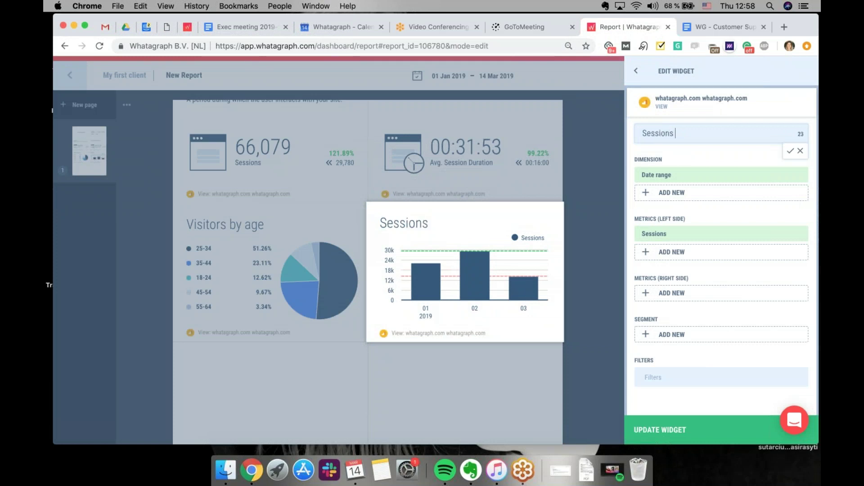
{"action": "type", "text": "by gender"}
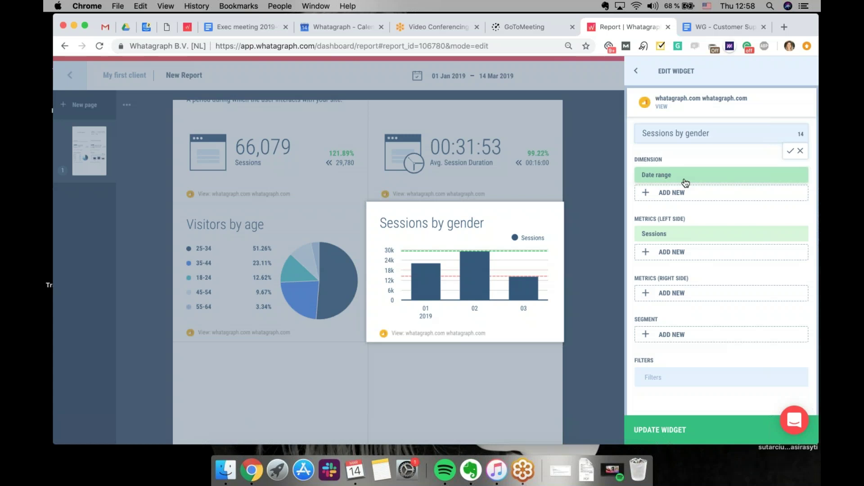
{"action": "left_click", "coordinate": [656, 174]}
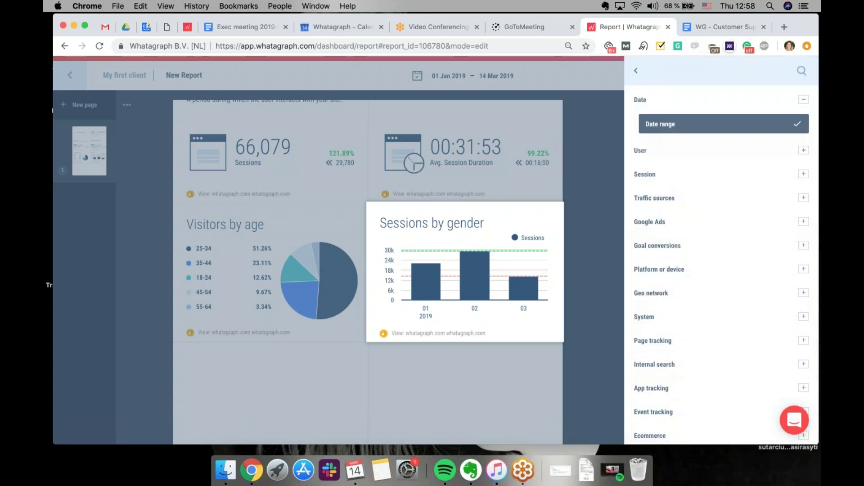
{"action": "type", "text": "gende"}
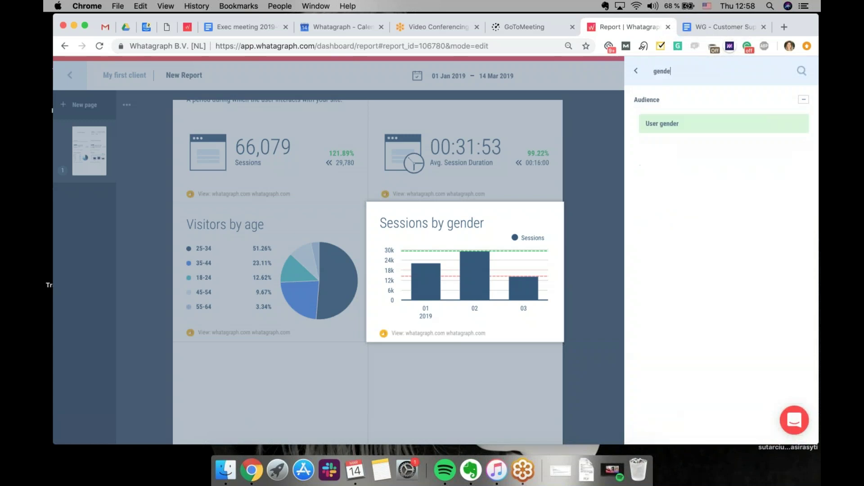
{"action": "left_click", "coordinate": [676, 124]}
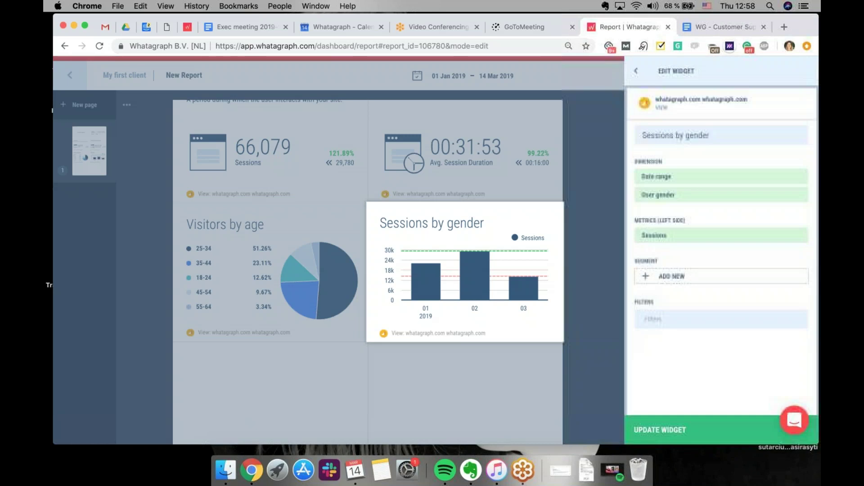
{"action": "left_click", "coordinate": [660, 430]}
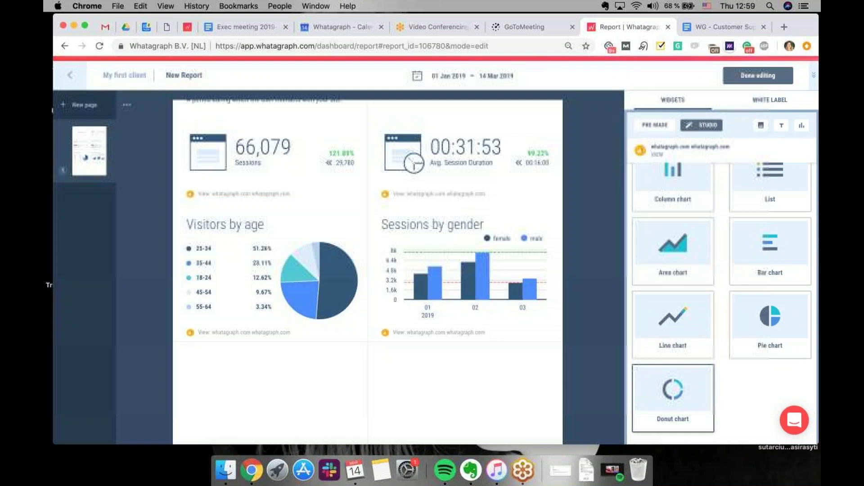
Reorder the chart's dimensions so User gender comes before Date range
{"action": "left_click", "coordinate": [468, 272]}
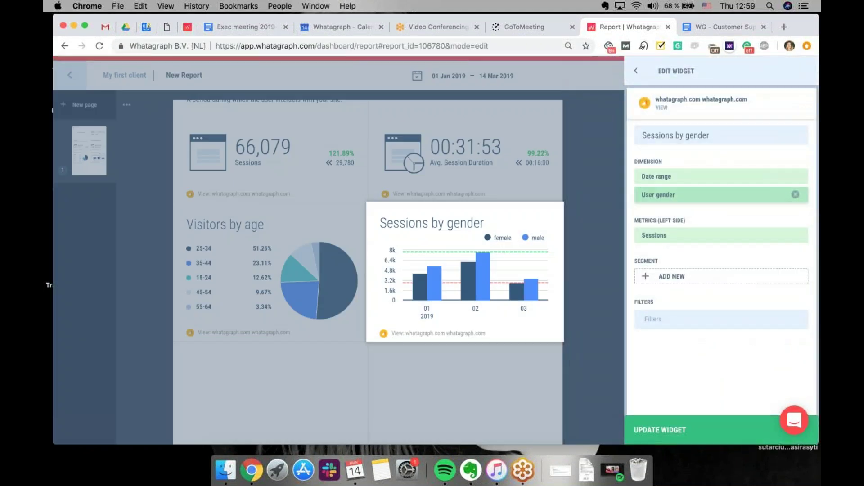
{"action": "left_click_drag", "start_coordinate": [706, 196], "coordinate": [705, 178]}
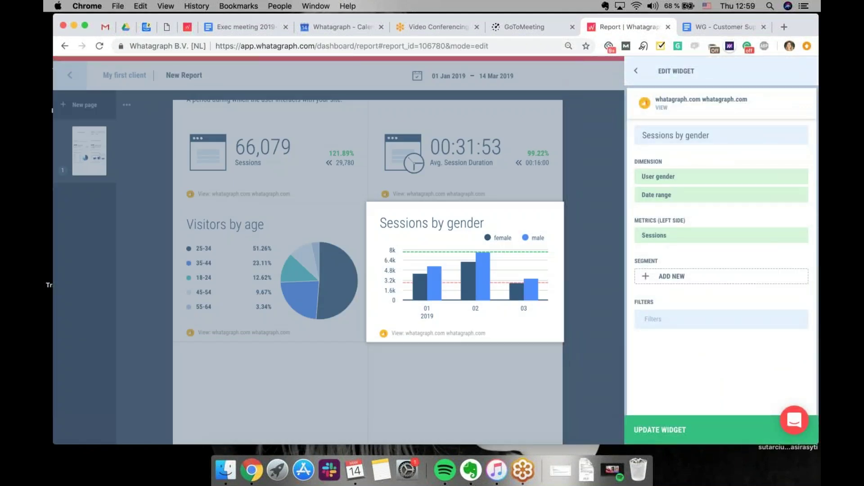
{"action": "left_click", "coordinate": [697, 432]}
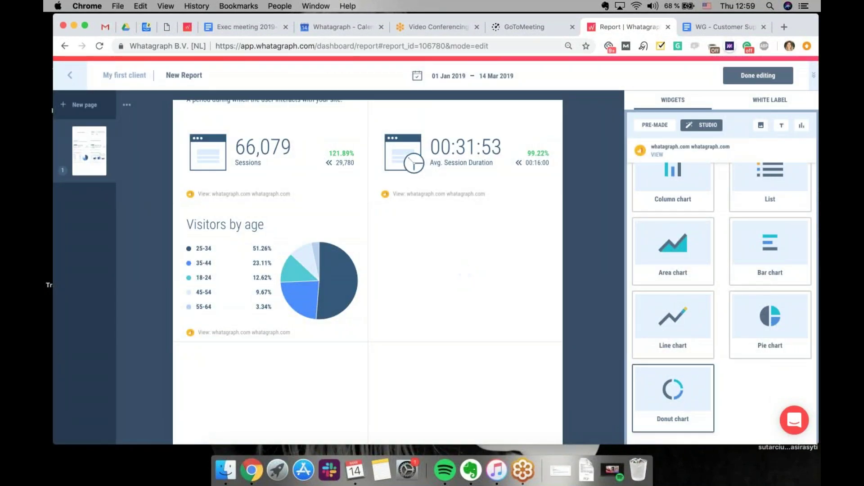
{"action": "scroll", "coordinate": [497, 377], "scroll_direction": "down", "scroll_amount": 3}
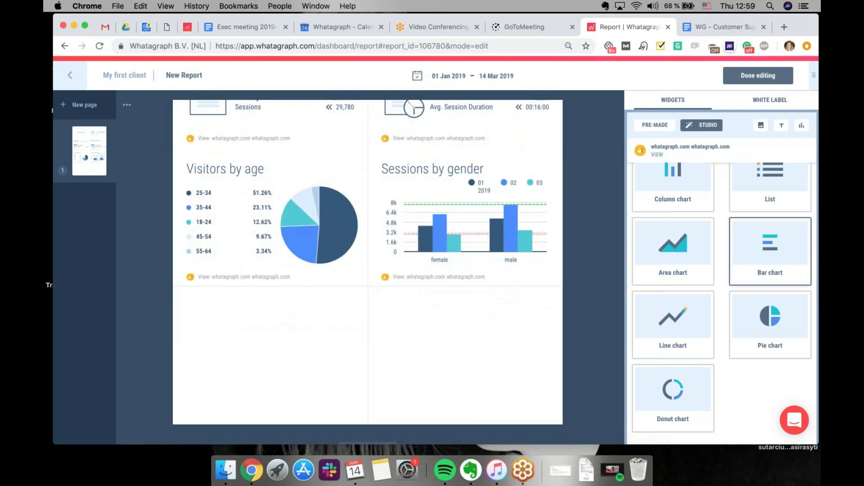
{"action": "scroll", "coordinate": [770, 252], "scroll_direction": "up", "scroll_amount": 3}
Add a table widget below the charts and title it 'Top pages'
{"action": "left_click_drag", "start_coordinate": [773, 221], "coordinate": [368, 355]}
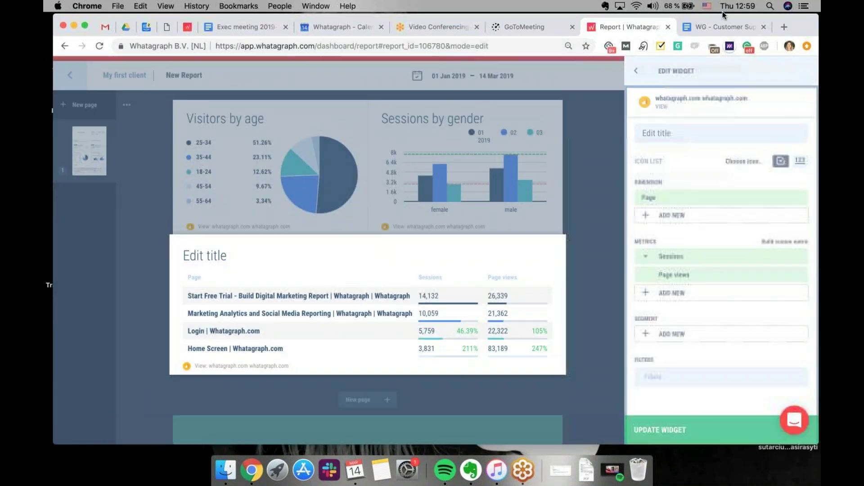
{"action": "left_click", "coordinate": [694, 128]}
{"action": "type", "text": "Top pages"}
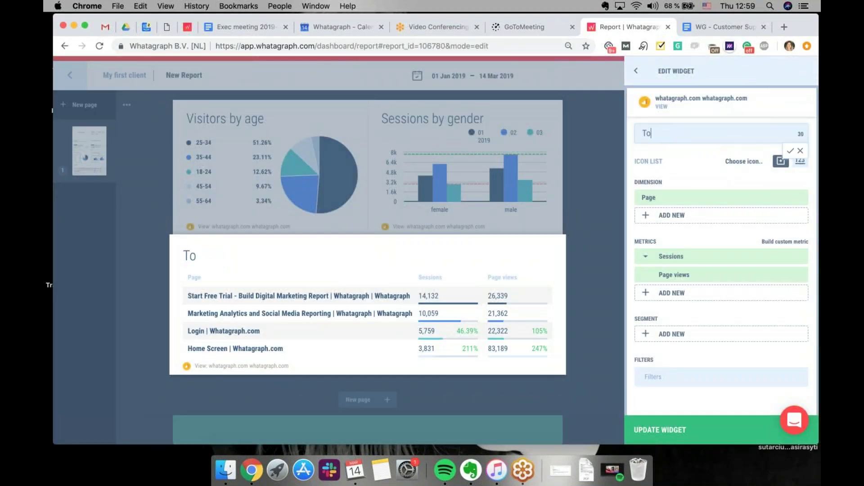
{"action": "left_click", "coordinate": [791, 150]}
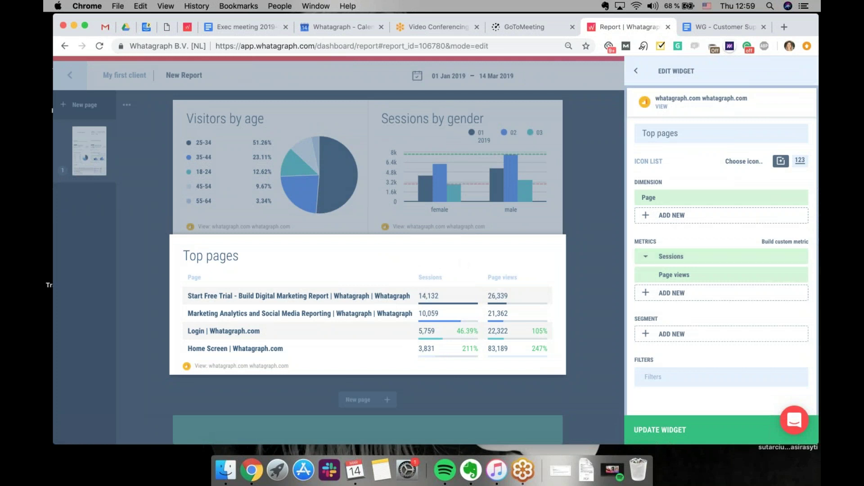
Add Bounce rate as a new metric column in the Top pages table
{"action": "left_click", "coordinate": [793, 274]}
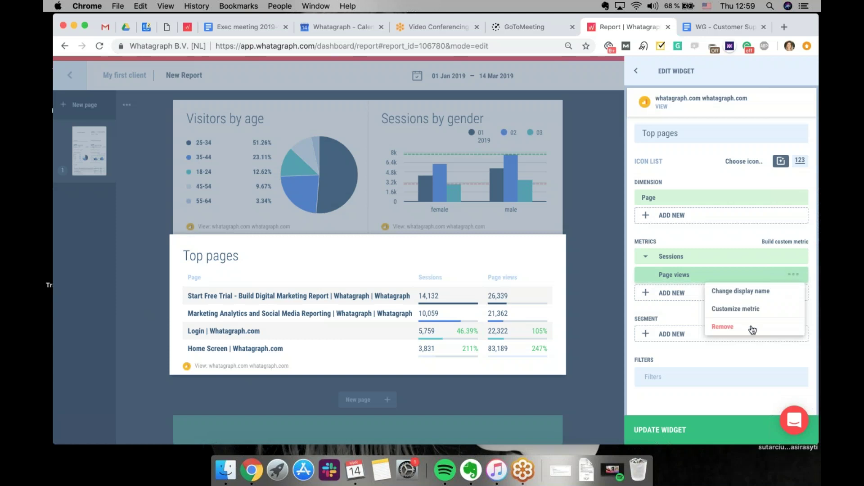
{"action": "left_click", "coordinate": [720, 245]}
{"action": "left_click", "coordinate": [696, 293]}
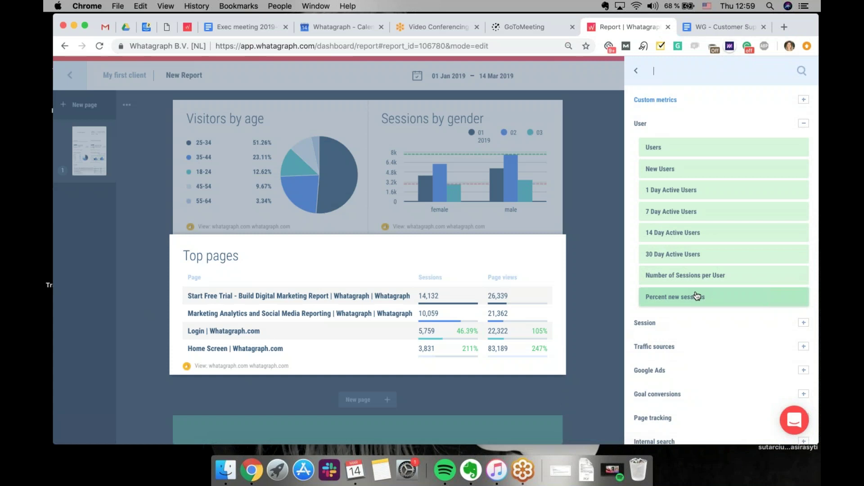
{"action": "type", "text": "bounce"}
{"action": "left_click", "coordinate": [706, 151]}
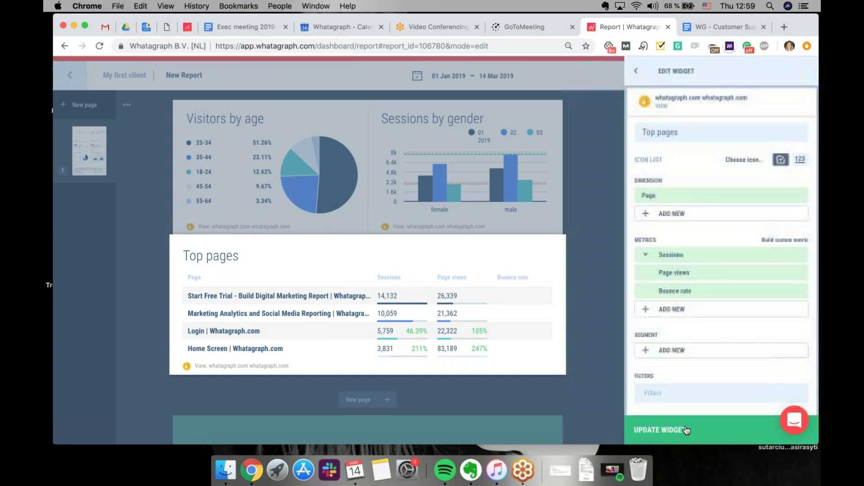
{"action": "left_click", "coordinate": [683, 430]}
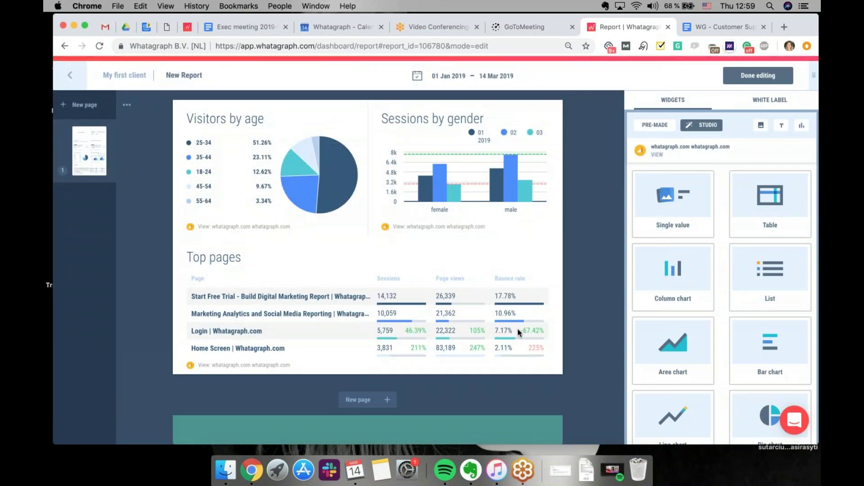
Sort Top pages by Page views, move it ahead of Sessions, and mark rows with a Chrome icon
{"action": "left_click", "coordinate": [518, 329]}
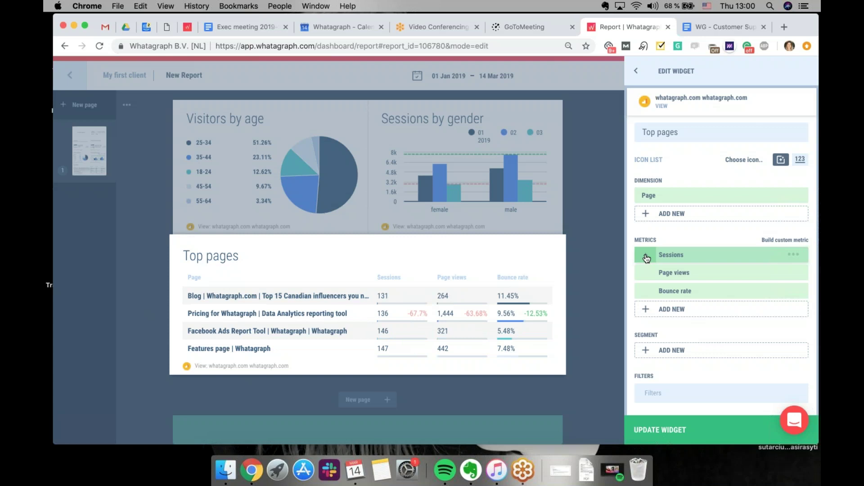
{"action": "left_click", "coordinate": [649, 272]}
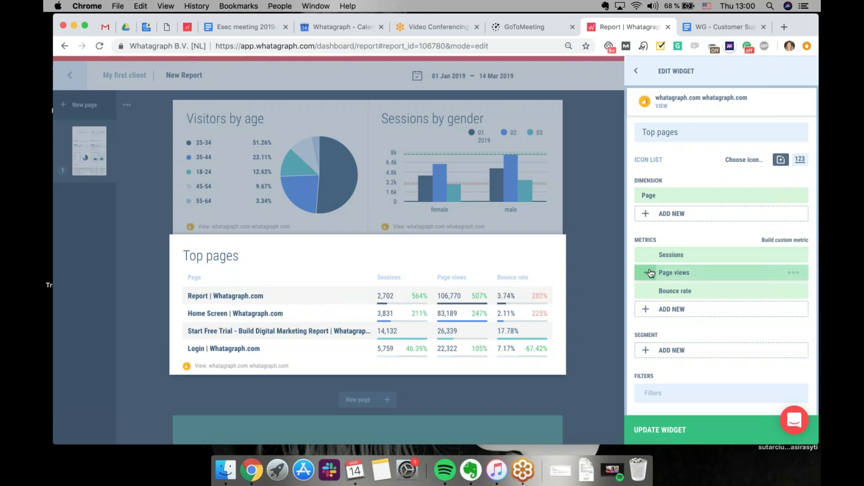
{"action": "left_click_drag", "start_coordinate": [733, 274], "coordinate": [733, 256]}
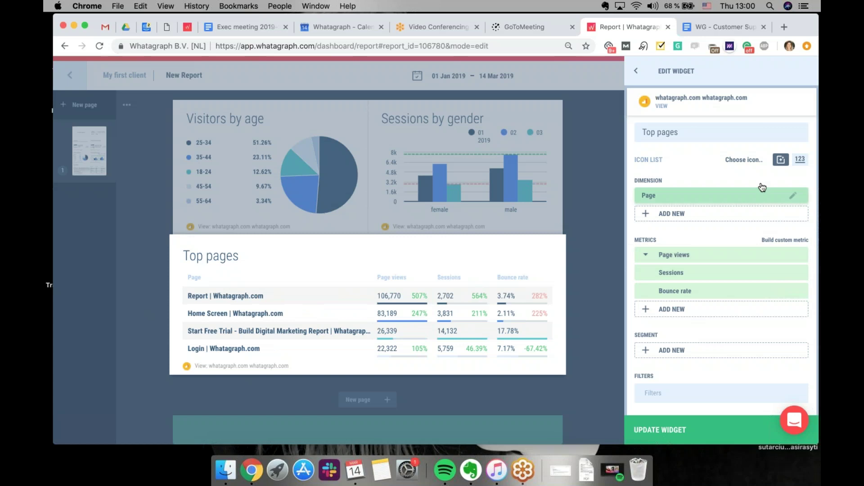
{"action": "left_click", "coordinate": [799, 160]}
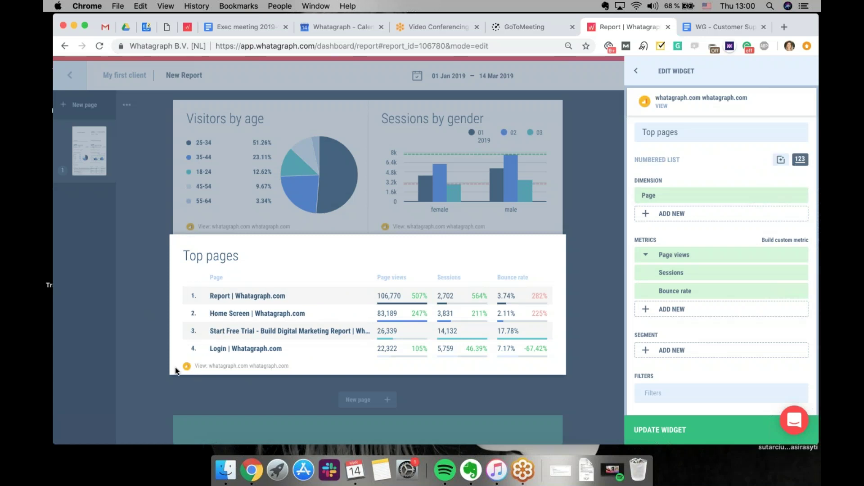
{"action": "left_click", "coordinate": [781, 160]}
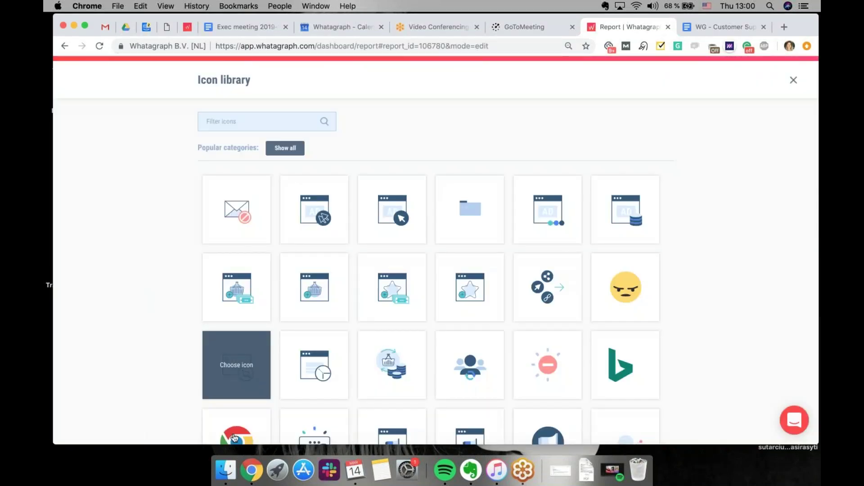
{"action": "left_click", "coordinate": [234, 438]}
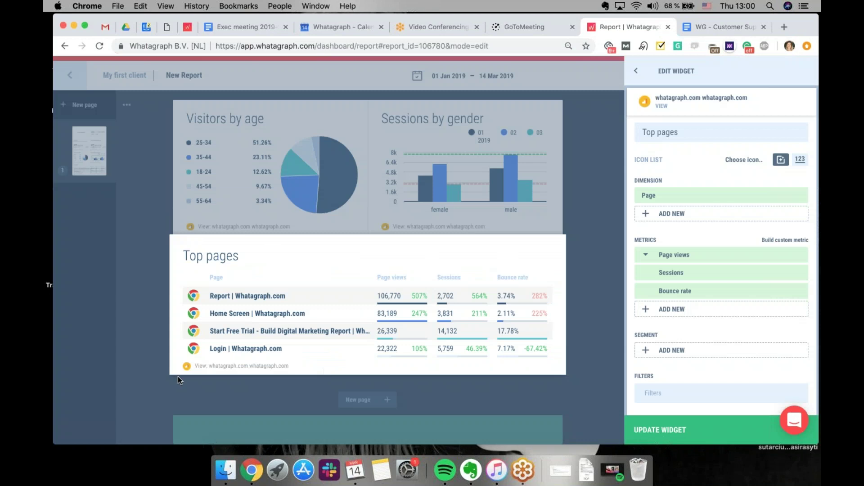
{"action": "left_click", "coordinate": [683, 435]}
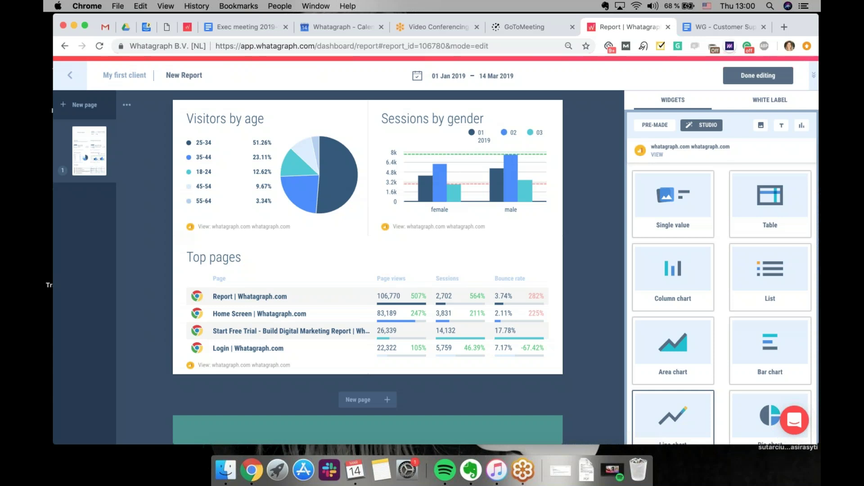
Extend the Top pages table onto a new second page and stretch it taller to list more rows
{"action": "mouse_move", "coordinate": [502, 333]}
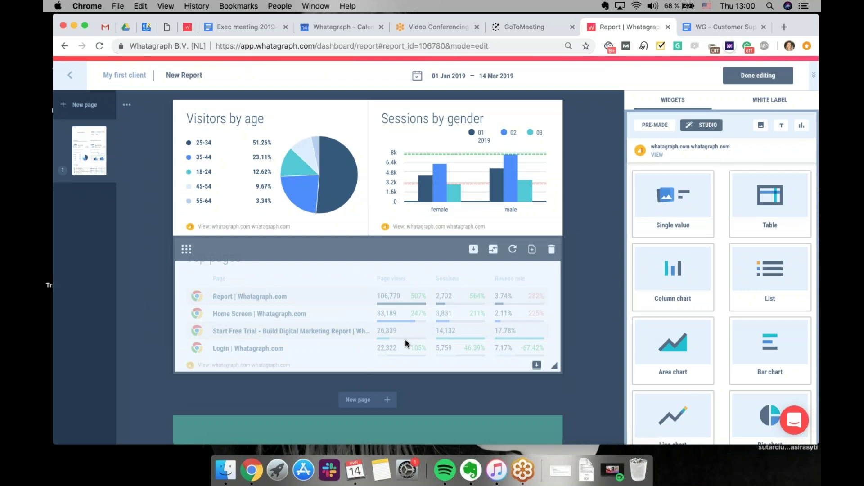
{"action": "left_click", "coordinate": [538, 366]}
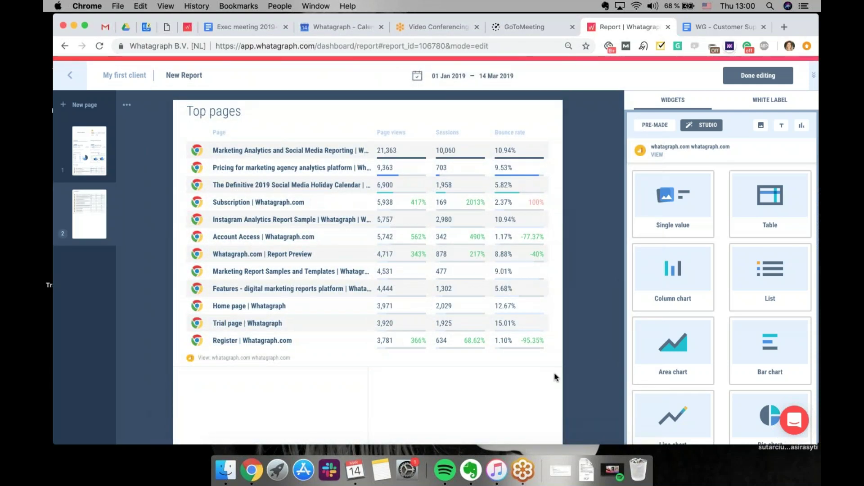
{"action": "left_click_drag", "start_coordinate": [553, 366], "coordinate": [561, 446]}
{"action": "scroll", "coordinate": [560, 282], "scroll_direction": "down", "scroll_amount": 3}
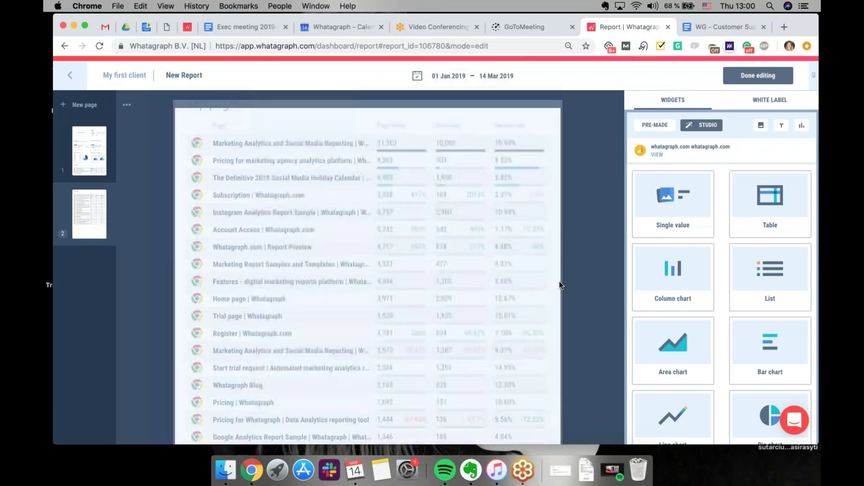
{"action": "scroll", "coordinate": [480, 268], "scroll_direction": "down", "scroll_amount": 3}
{"action": "left_click", "coordinate": [480, 269]}
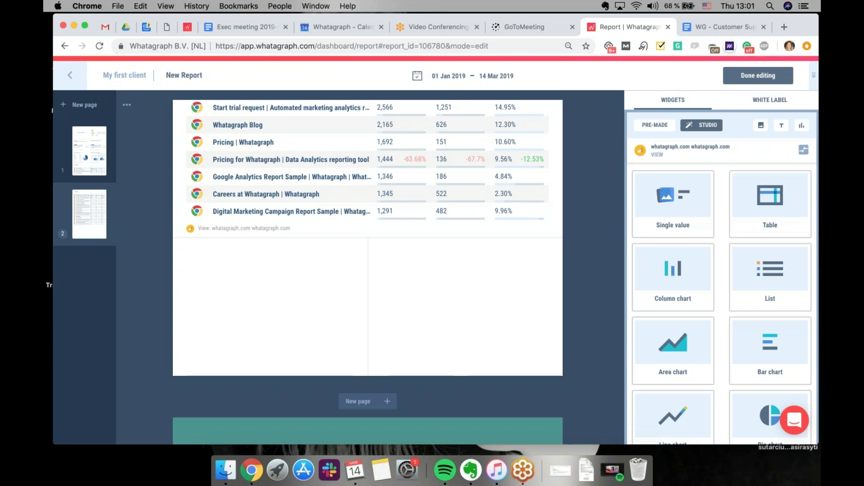
Place a comment widget below the pages table titled 'FB Ads performance'
{"action": "left_click", "coordinate": [781, 126]}
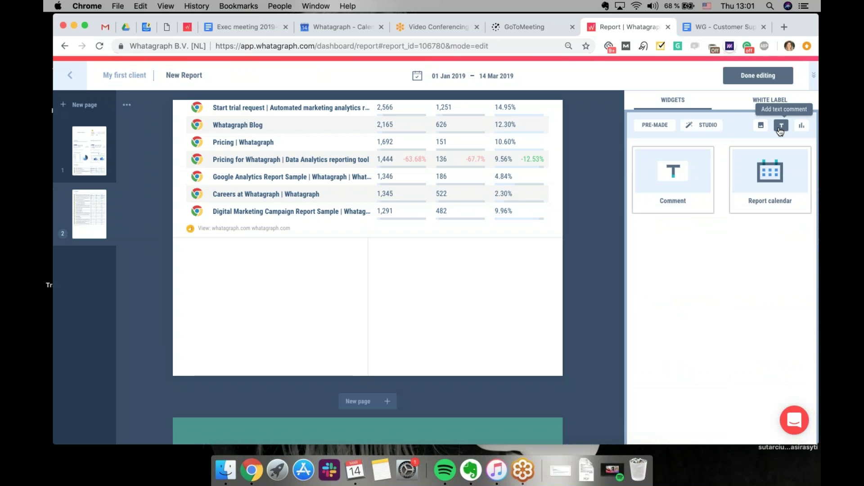
{"action": "left_click_drag", "start_coordinate": [689, 179], "coordinate": [484, 367]}
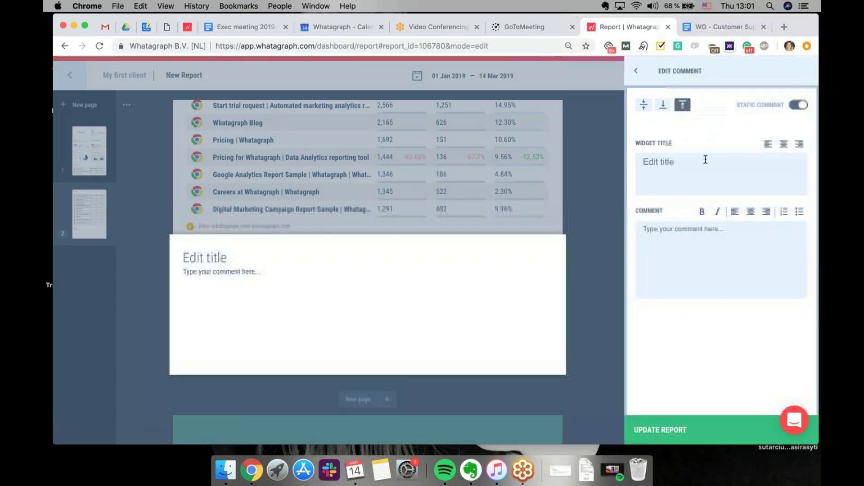
{"action": "left_click", "coordinate": [704, 161]}
{"action": "type", "text": "Fb"}
{"action": "key", "text": "BackSpace"}
{"action": "key", "text": "BackSpace"}
{"action": "key", "text": "BackSpace"}
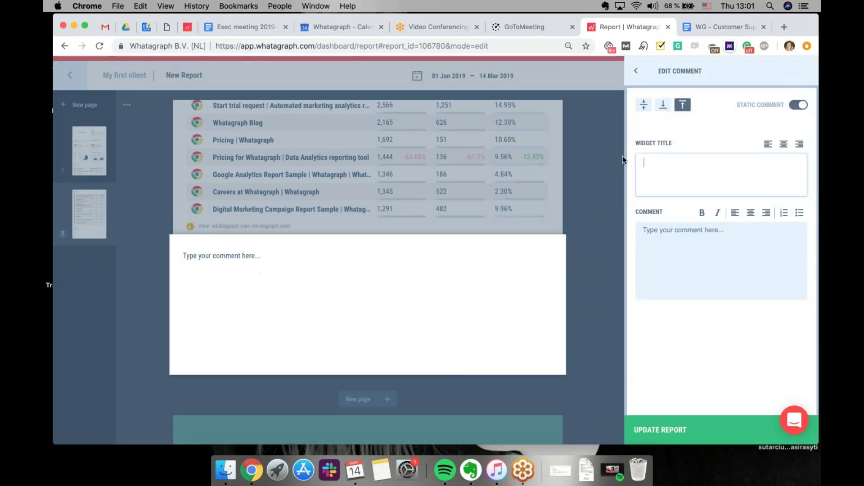
{"action": "type", "text": "FB Ads"}
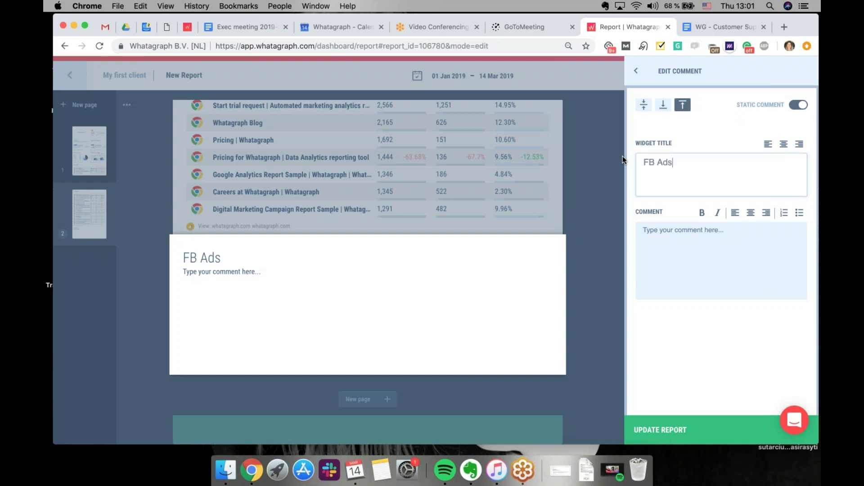
{"action": "type", "text": " performance"}
Remove the placeholder text, centre the heading, save it, and add an empty third page
{"action": "left_click_drag", "start_coordinate": [726, 237], "coordinate": [631, 228]}
{"action": "key", "text": "BackSpace"}
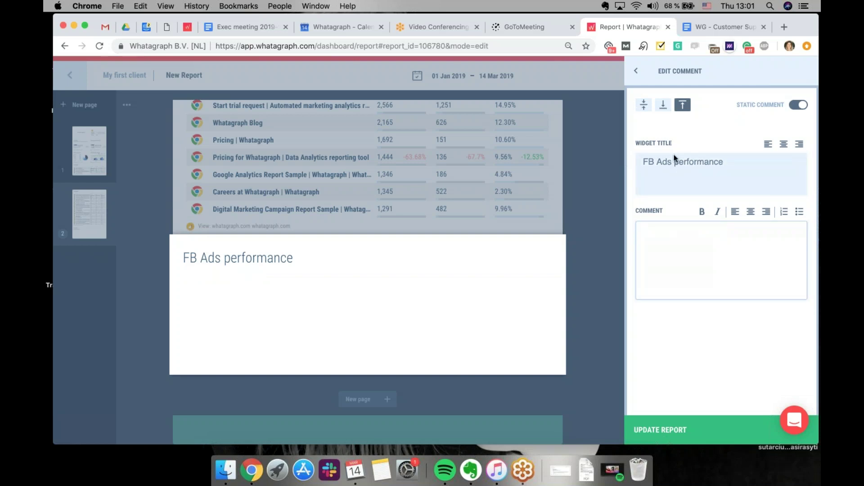
{"action": "left_click", "coordinate": [644, 105]}
{"action": "left_click", "coordinate": [784, 144]}
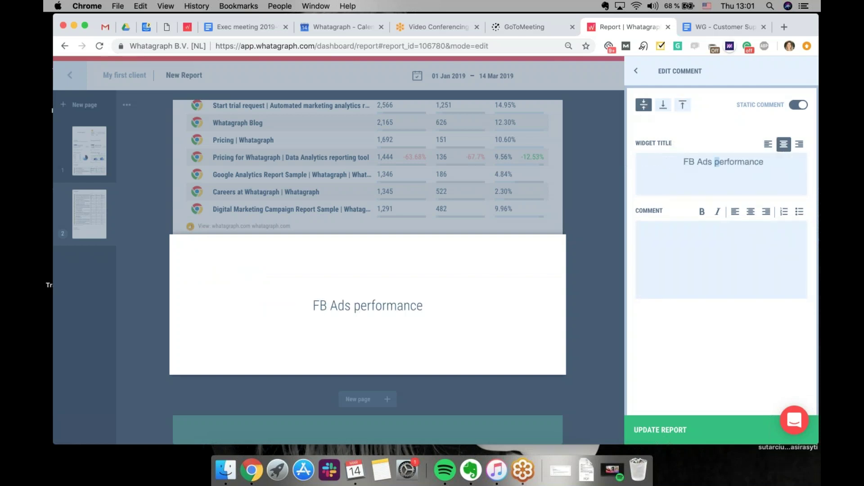
{"action": "left_click", "coordinate": [663, 431]}
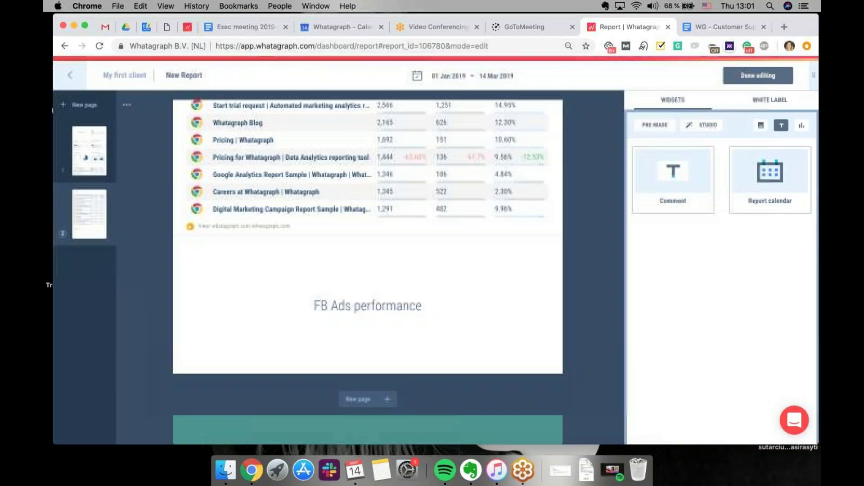
{"action": "left_click", "coordinate": [365, 400]}
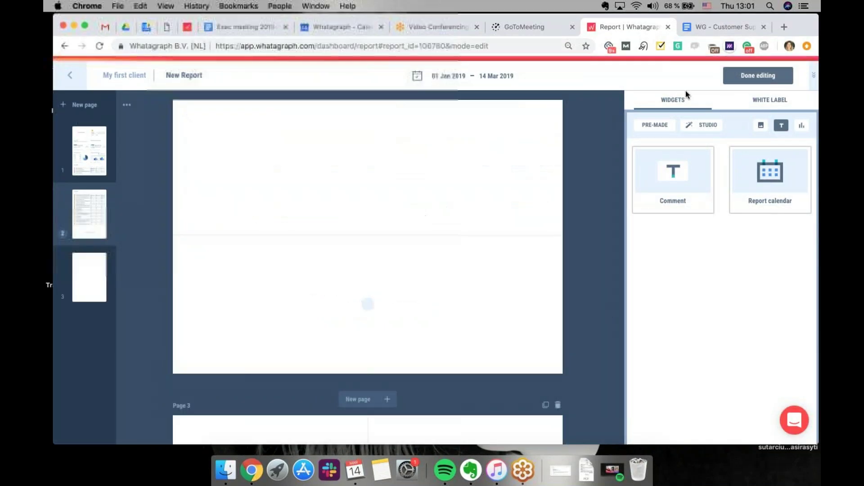
{"action": "left_click", "coordinate": [662, 123]}
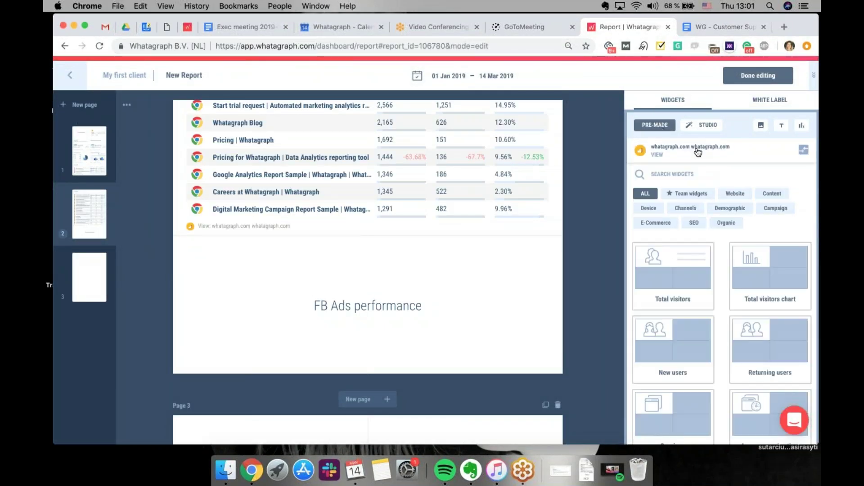
Switch the data source to the ads account and place its Impressions widget on page 3
{"action": "left_click", "coordinate": [803, 149]}
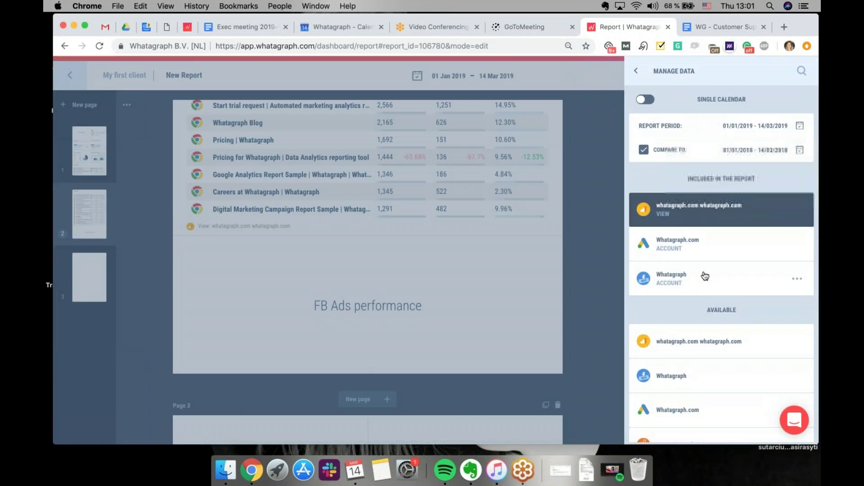
{"action": "left_click", "coordinate": [704, 275]}
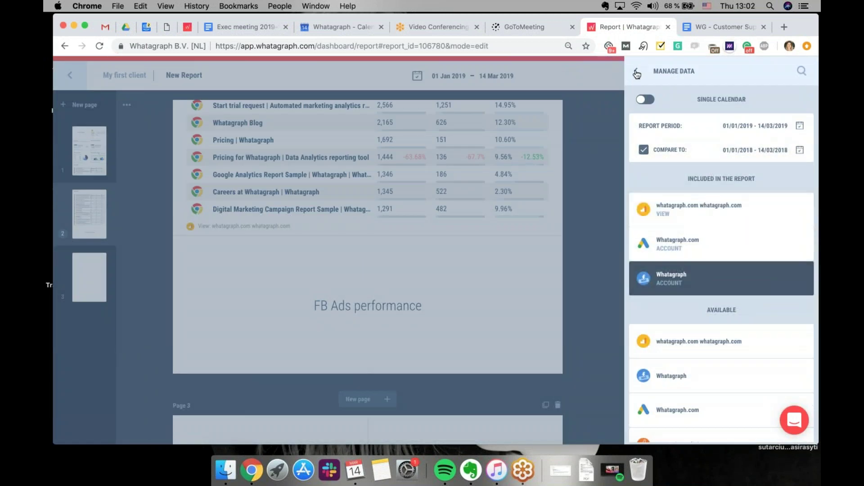
{"action": "left_click", "coordinate": [637, 74]}
{"action": "left_click", "coordinate": [680, 339]}
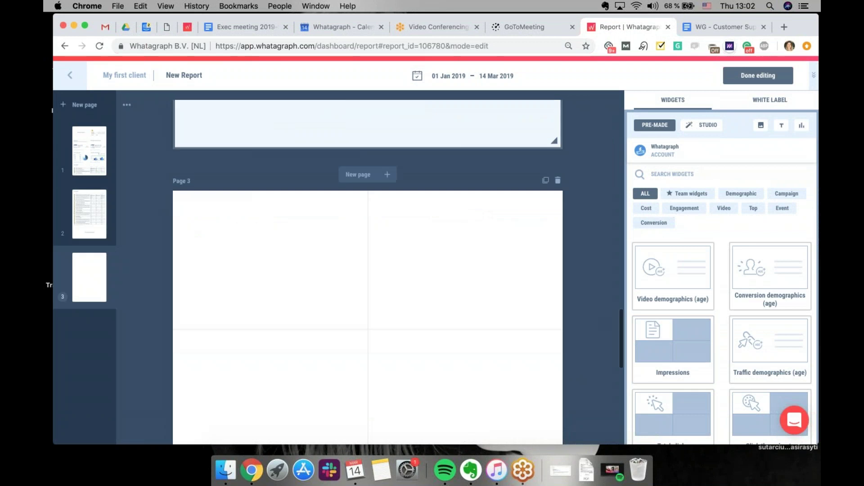
{"action": "left_click_drag", "start_coordinate": [701, 359], "coordinate": [299, 250]}
Add an Impressions area chart to page 3's top-right and remove Clicks from it
{"action": "left_click", "coordinate": [652, 175]}
{"action": "type", "text": "imore"}
{"action": "key", "text": "BackSpace"}
{"action": "key", "text": "BackSpace"}
{"action": "key", "text": "BackSpace"}
{"action": "type", "text": "pre"}
{"action": "left_click_drag", "start_coordinate": [775, 363], "coordinate": [515, 396]}
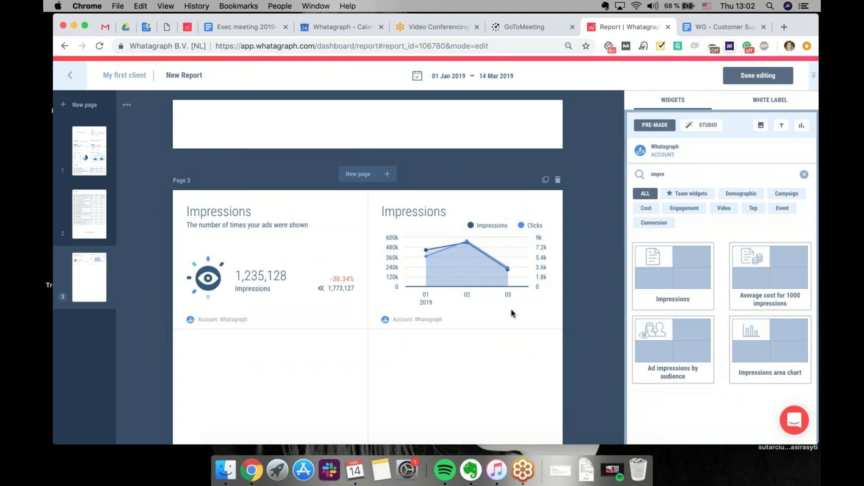
{"action": "left_click", "coordinate": [511, 309]}
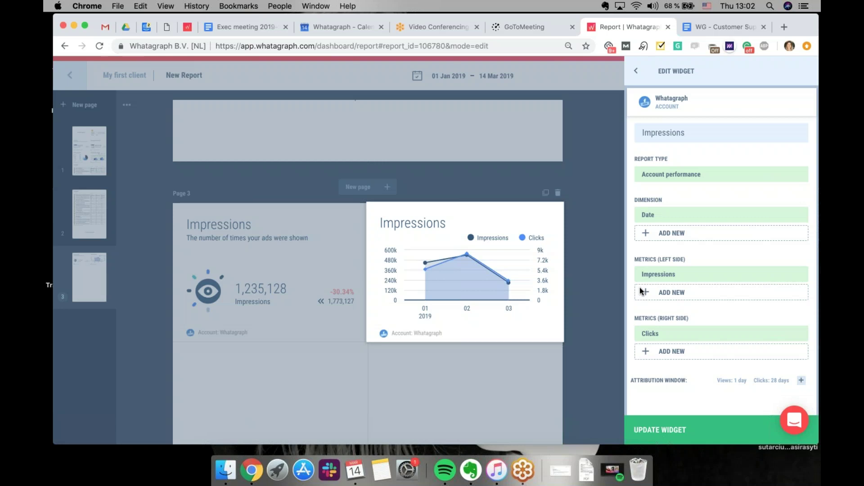
{"action": "left_click", "coordinate": [796, 334]}
{"action": "left_click", "coordinate": [684, 443]}
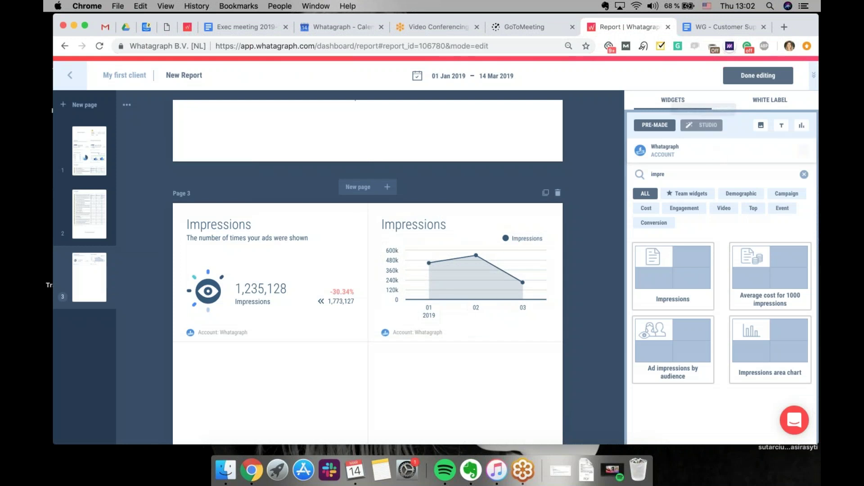
{"action": "left_click", "coordinate": [703, 125]}
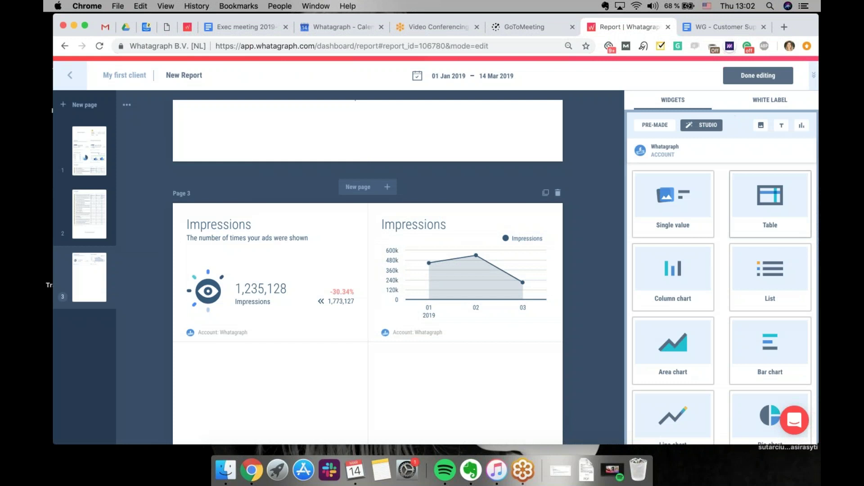
Place an expanded media widget below Impressions, delete the extra one, and widen it across both columns
{"action": "scroll", "coordinate": [770, 292], "scroll_direction": "down", "scroll_amount": 3}
{"action": "scroll", "coordinate": [780, 343], "scroll_direction": "down", "scroll_amount": 2}
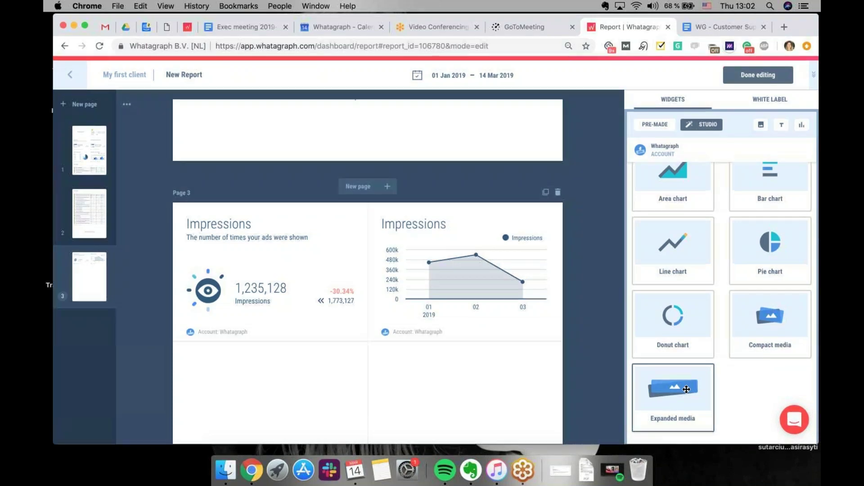
{"action": "scroll", "coordinate": [368, 270], "scroll_direction": "down", "scroll_amount": 4}
{"action": "left_click_drag", "start_coordinate": [673, 396], "coordinate": [275, 287]}
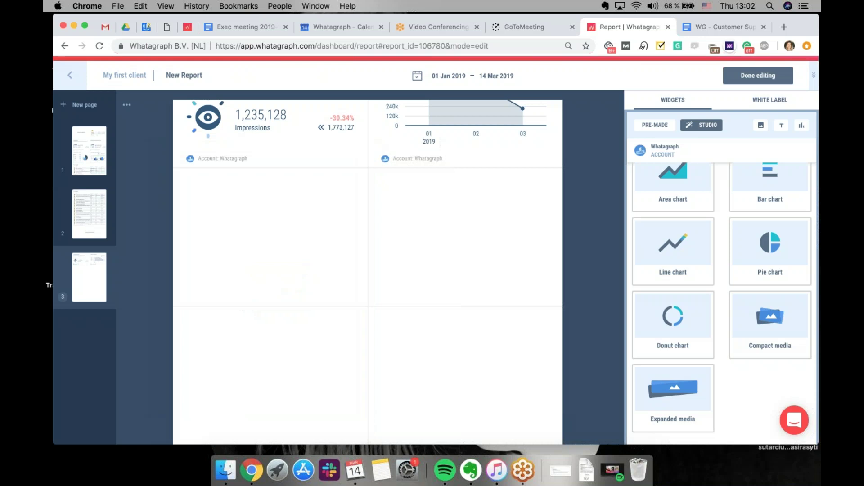
{"action": "left_click_drag", "start_coordinate": [784, 329], "coordinate": [310, 189]}
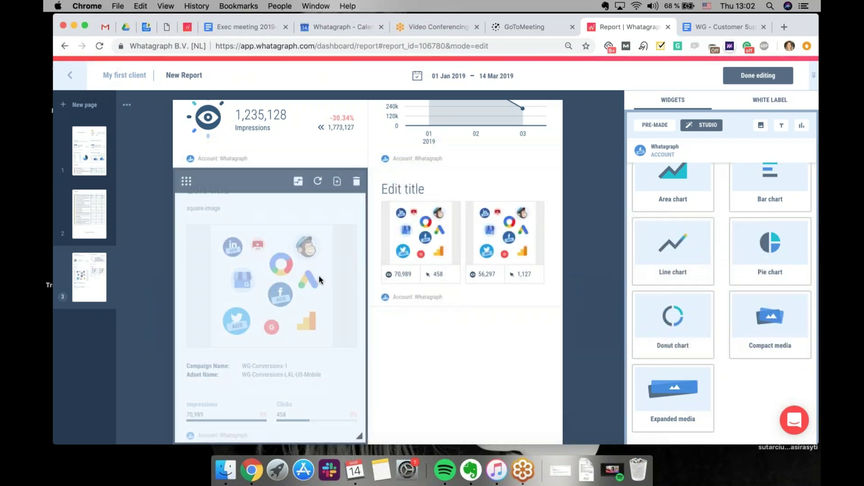
{"action": "left_click_drag", "start_coordinate": [556, 300], "coordinate": [555, 434]}
{"action": "left_click", "coordinate": [551, 181]}
{"action": "left_click", "coordinate": [235, 290]}
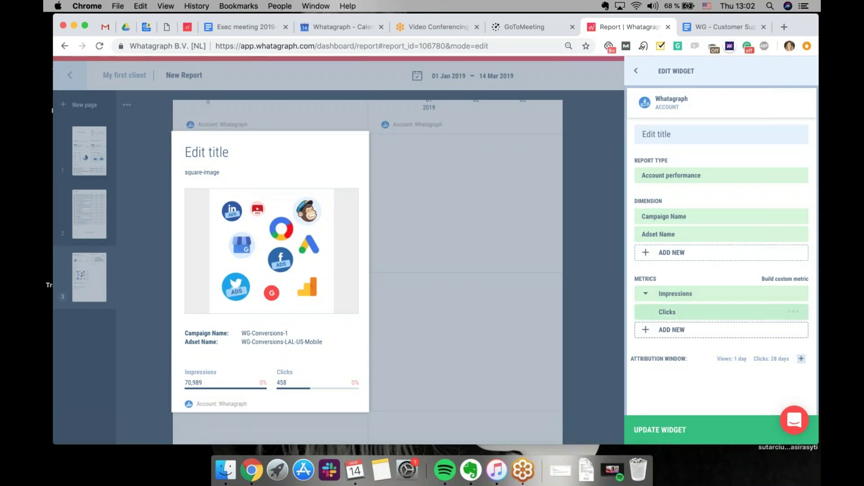
{"action": "left_click", "coordinate": [637, 74]}
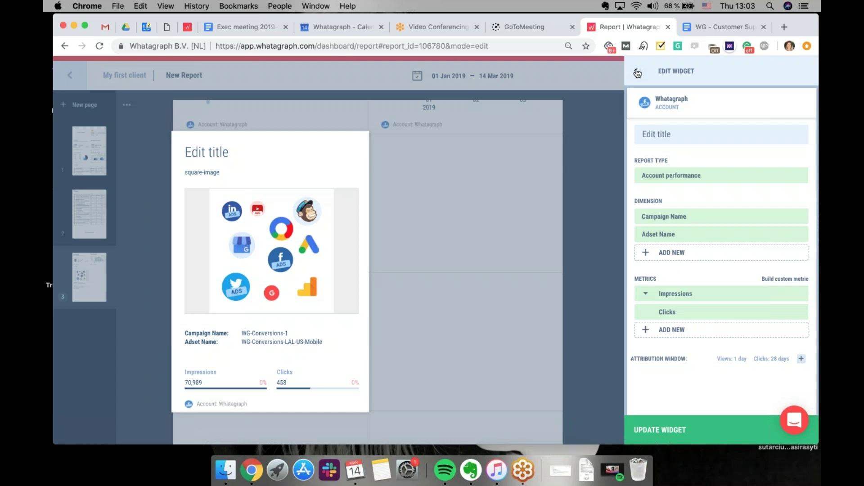
{"action": "left_click_drag", "start_coordinate": [363, 405], "coordinate": [556, 405]}
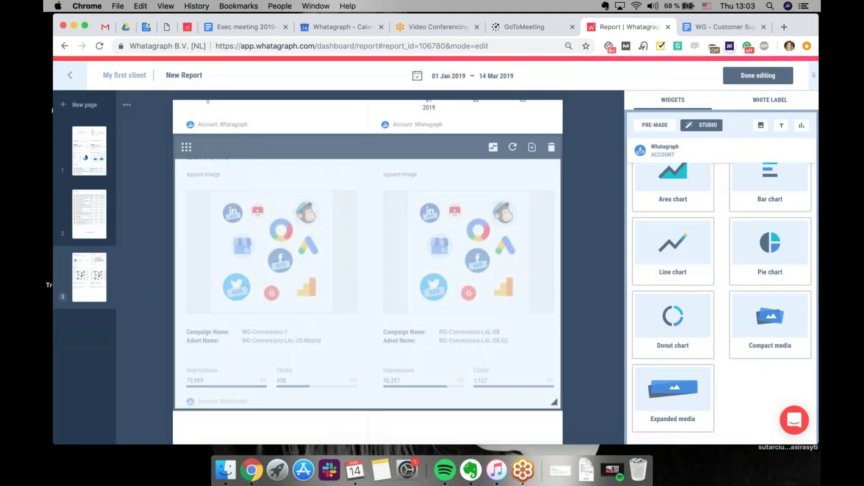
Title the media widget 'Top Ads' and set Campaign performance for the WG-Career-New campaign
{"action": "left_click", "coordinate": [486, 291]}
{"action": "left_click", "coordinate": [685, 137]}
{"action": "type", "text": "Top Ads"}
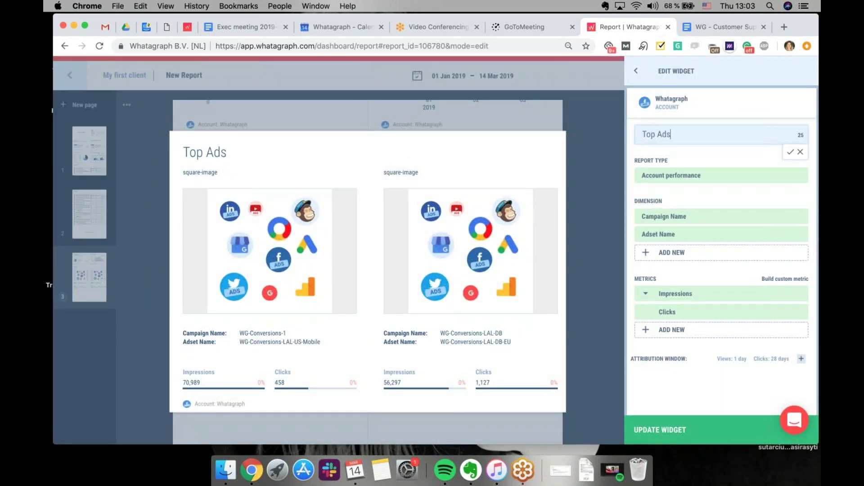
{"action": "left_click", "coordinate": [790, 152]}
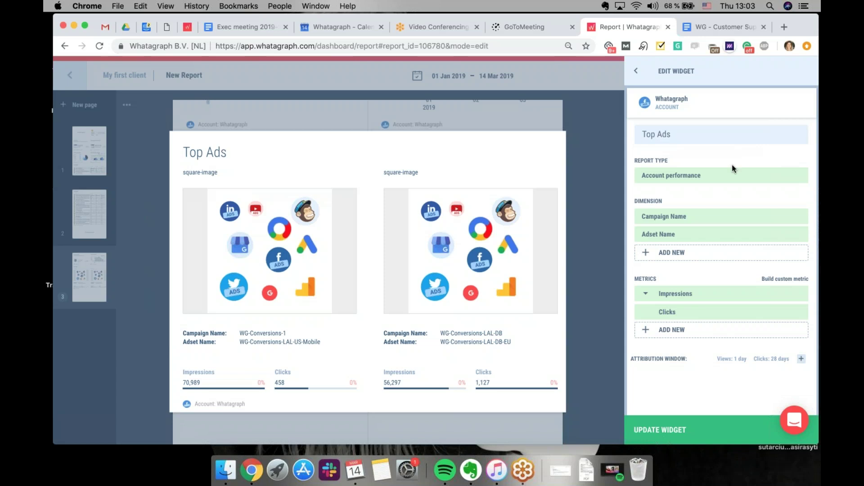
{"action": "left_click", "coordinate": [717, 182]}
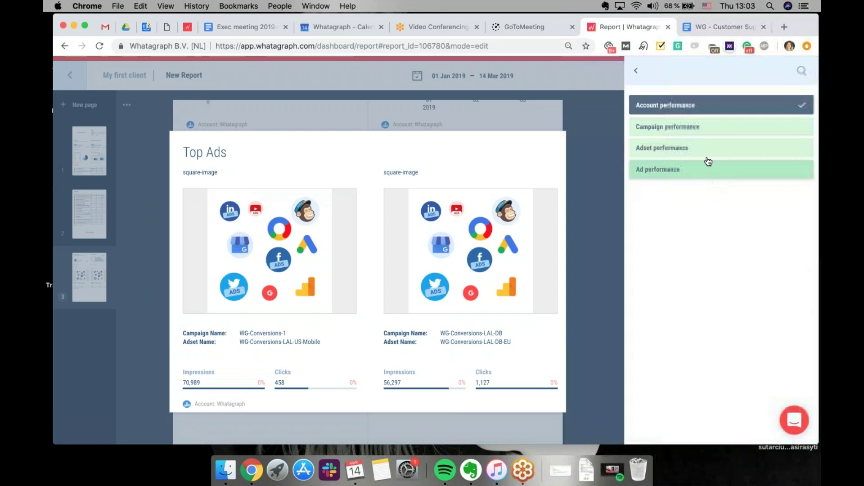
{"action": "left_click", "coordinate": [717, 127]}
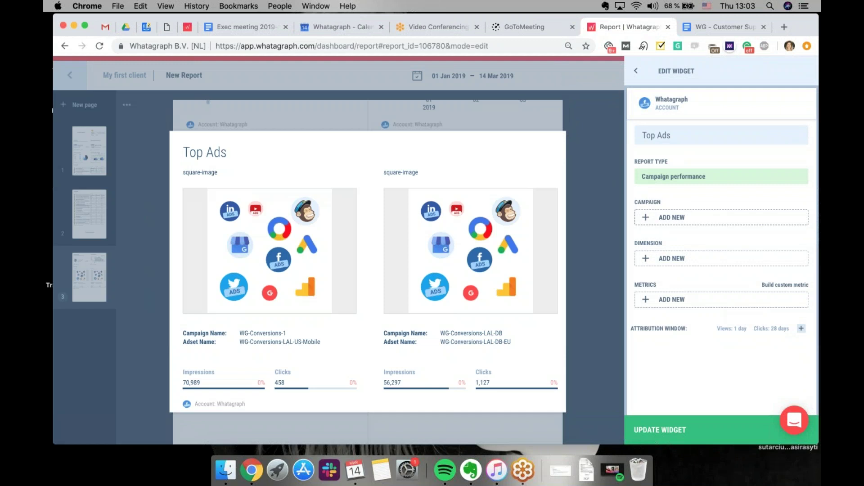
{"action": "left_click", "coordinate": [683, 226]}
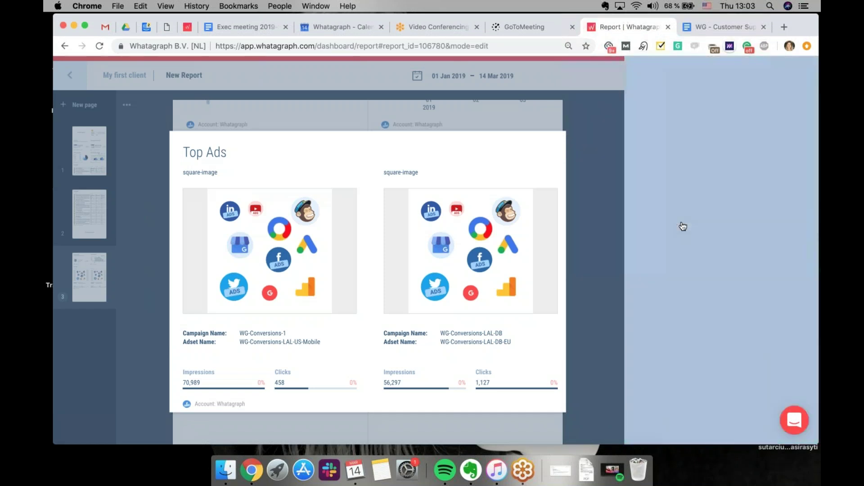
{"action": "left_click", "coordinate": [703, 170]}
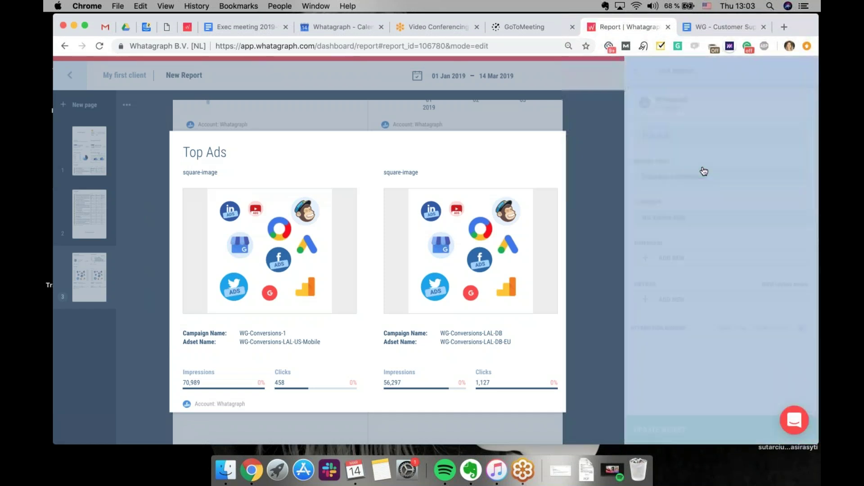
Give the Top Ads widget Campaign Name as dimension and Impressions as metric
{"action": "left_click", "coordinate": [724, 258]}
{"action": "left_click", "coordinate": [689, 147]}
{"action": "left_click", "coordinate": [700, 315]}
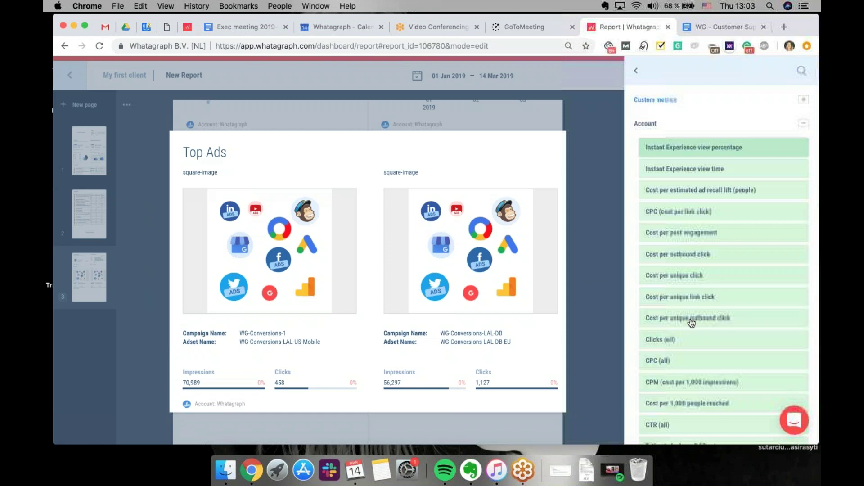
{"action": "type", "text": "imre"}
{"action": "key", "text": "BackSpace"}
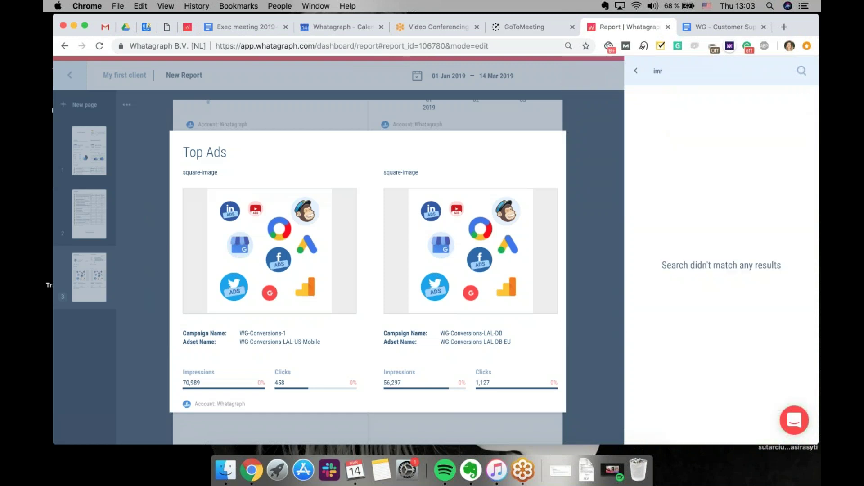
{"action": "type", "text": "rwe"}
{"action": "key", "text": "BackSpace"}
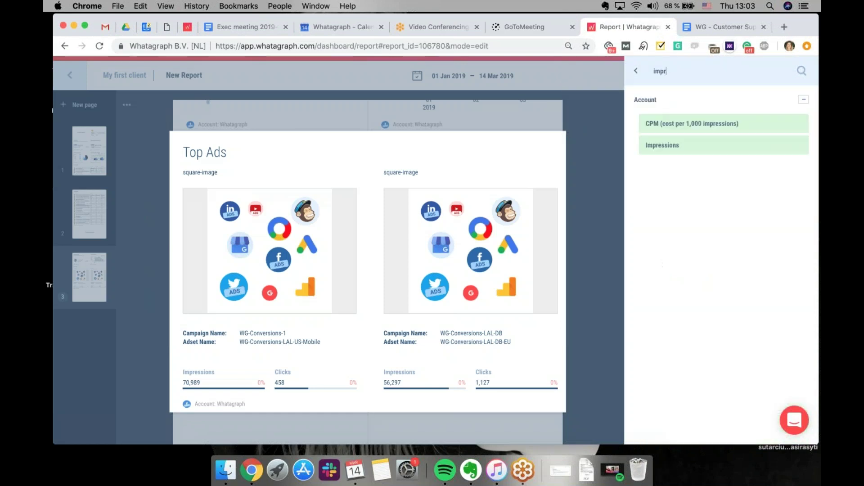
{"action": "left_click", "coordinate": [701, 148]}
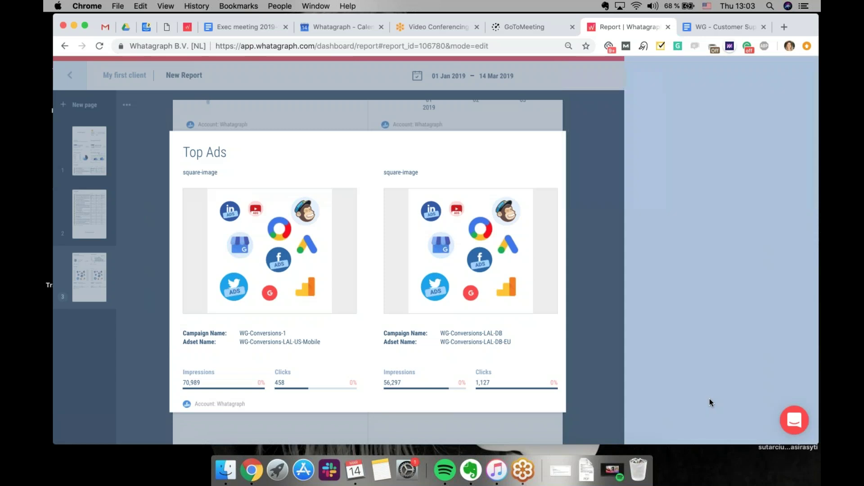
Apply the Top Ads widget settings for the WG-Career-New ads and finish editing the report
{"action": "left_click", "coordinate": [708, 433]}
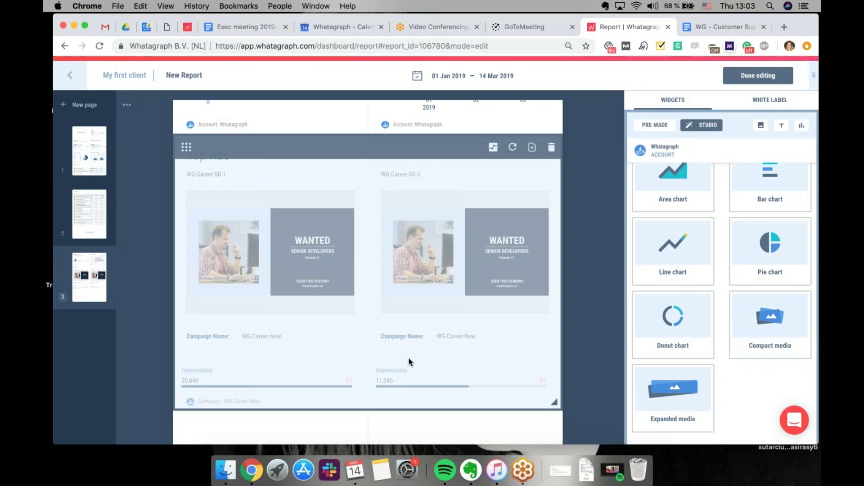
{"action": "scroll", "coordinate": [331, 295], "scroll_direction": "down", "scroll_amount": 4}
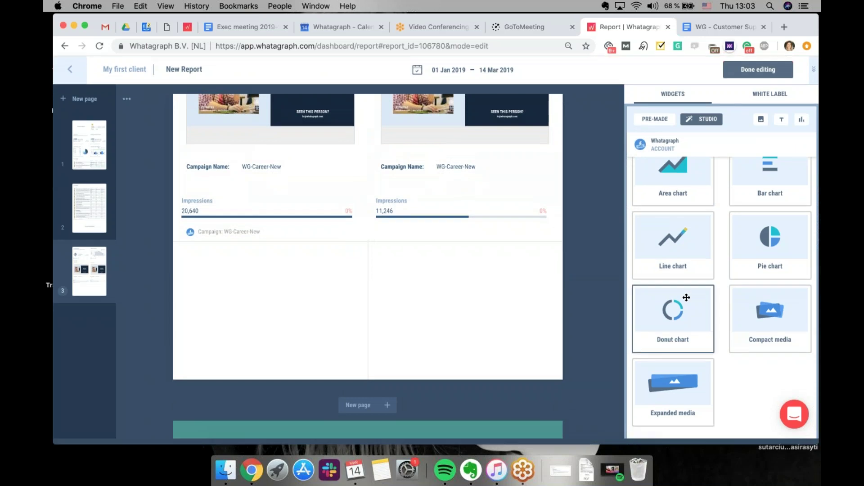
{"action": "scroll", "coordinate": [521, 183], "scroll_direction": "up", "scroll_amount": 5}
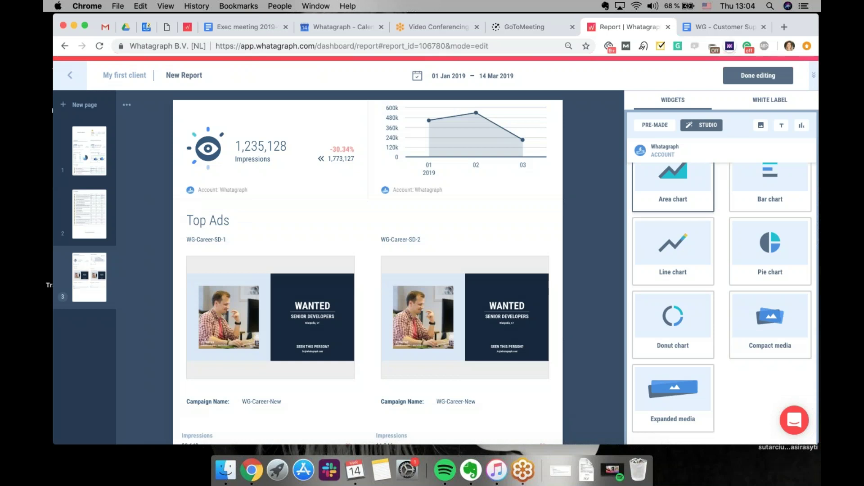
{"action": "left_click", "coordinate": [750, 77]}
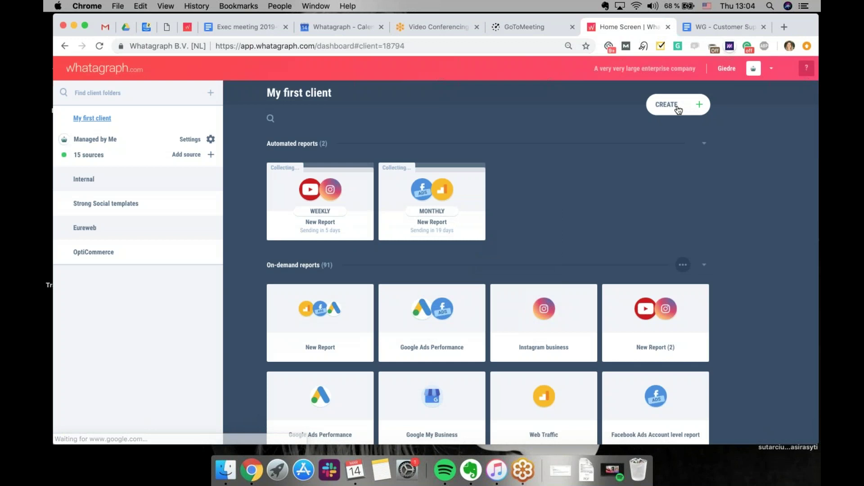
Start a report from the Google Ads Performance template under Paid advertising
{"action": "left_click", "coordinate": [667, 104]}
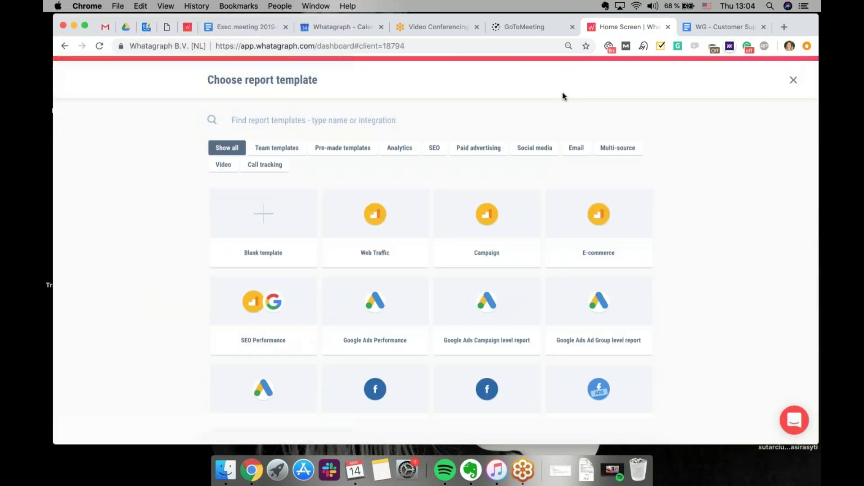
{"action": "left_click", "coordinate": [491, 151]}
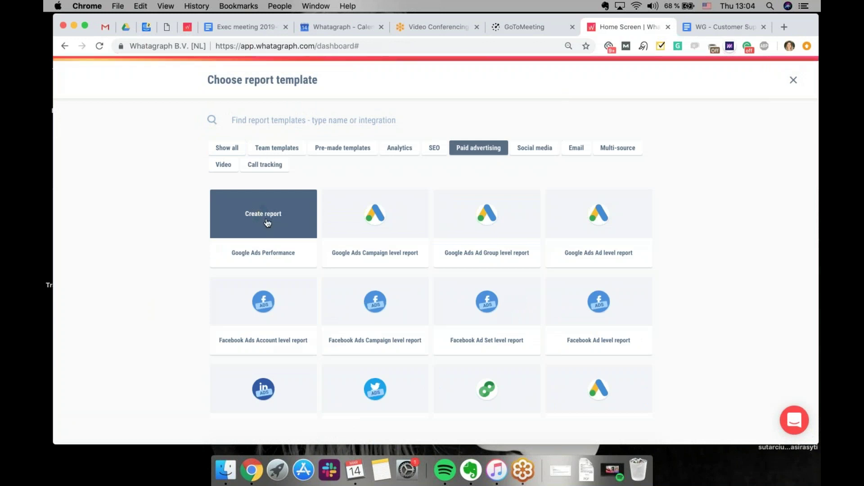
{"action": "left_click", "coordinate": [267, 223]}
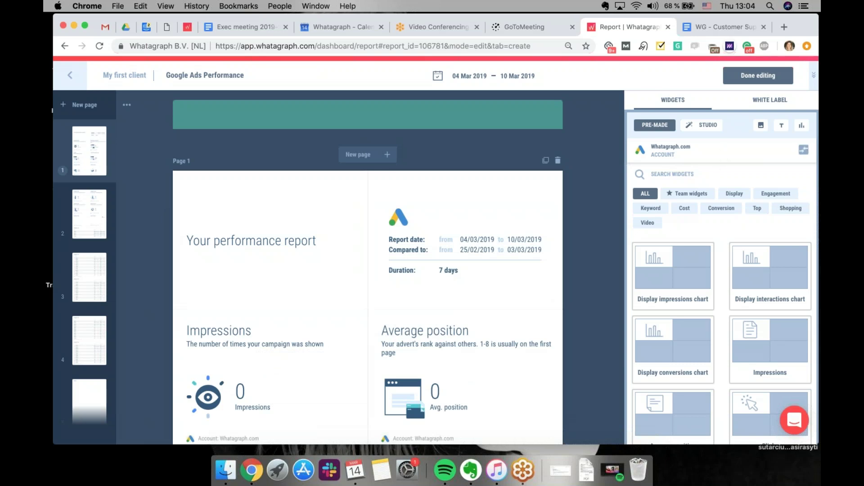
Edit the Whatagraph.com Google Ads source so its data is filtered by Campaign
{"action": "left_click", "coordinate": [724, 155]}
{"action": "left_click", "coordinate": [778, 213]}
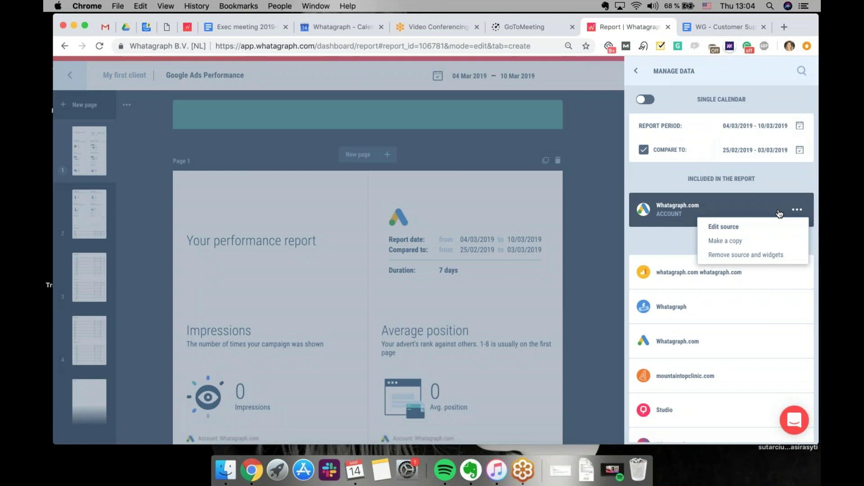
{"action": "left_click", "coordinate": [739, 228]}
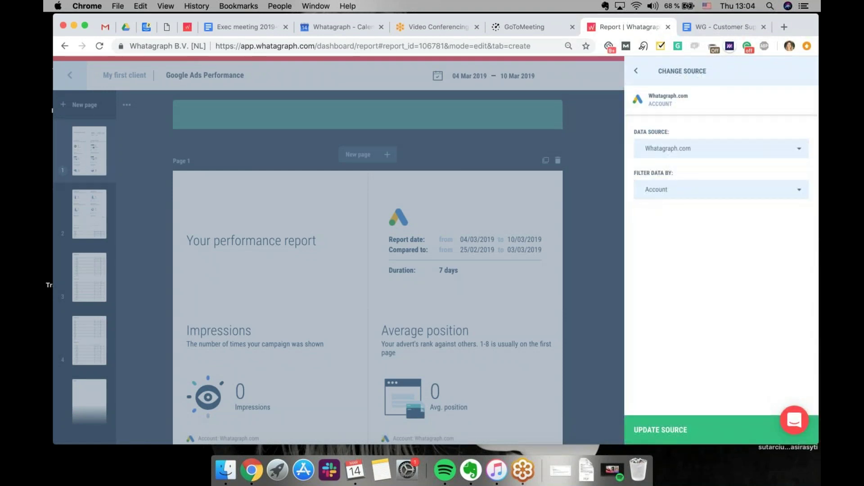
{"action": "left_click", "coordinate": [721, 155]}
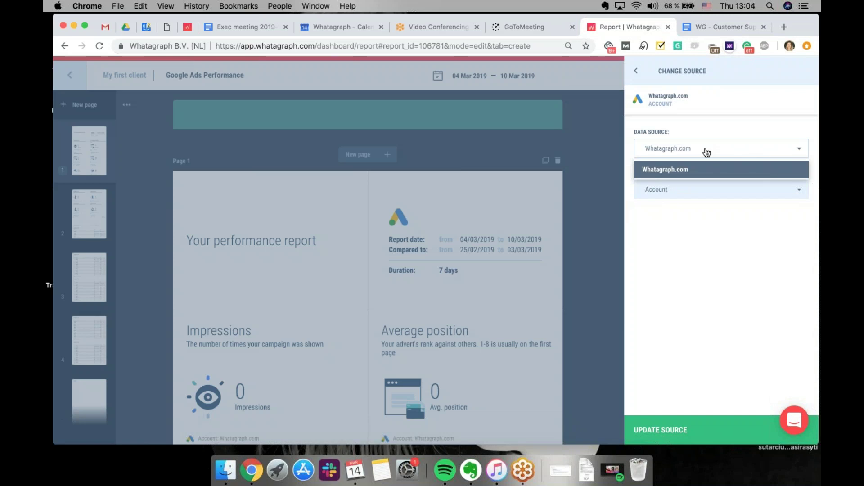
{"action": "left_click", "coordinate": [735, 253]}
{"action": "left_click", "coordinate": [716, 190]}
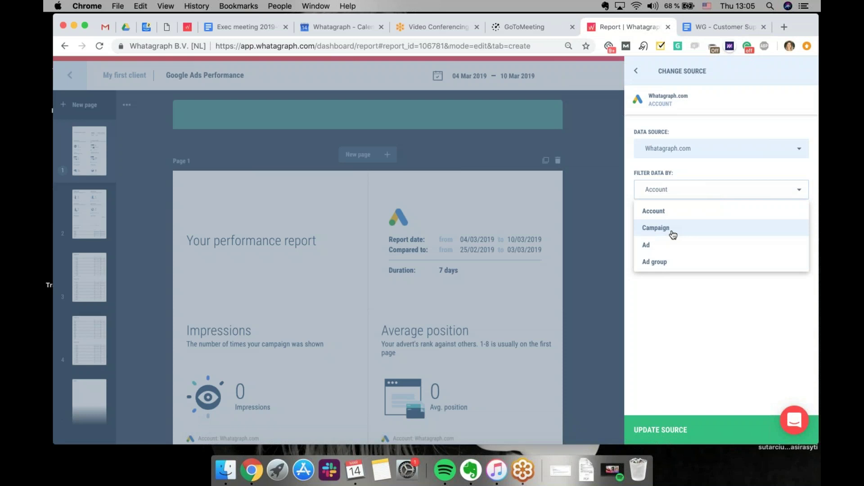
{"action": "left_click", "coordinate": [673, 235]}
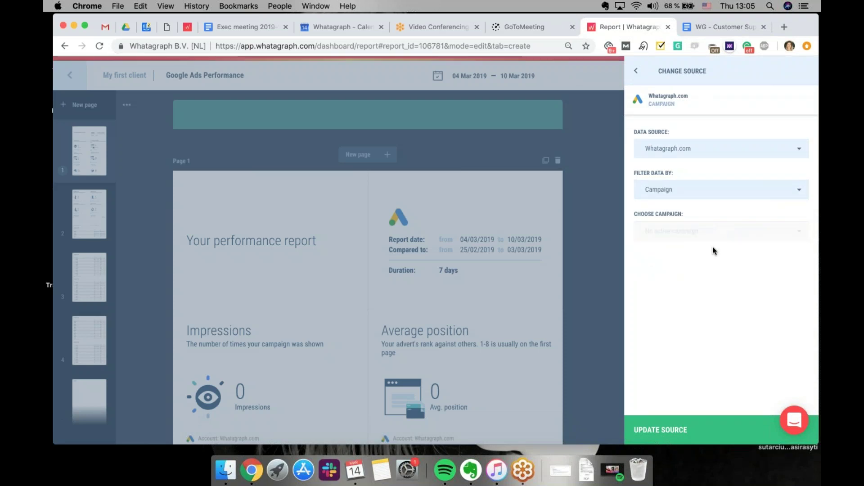
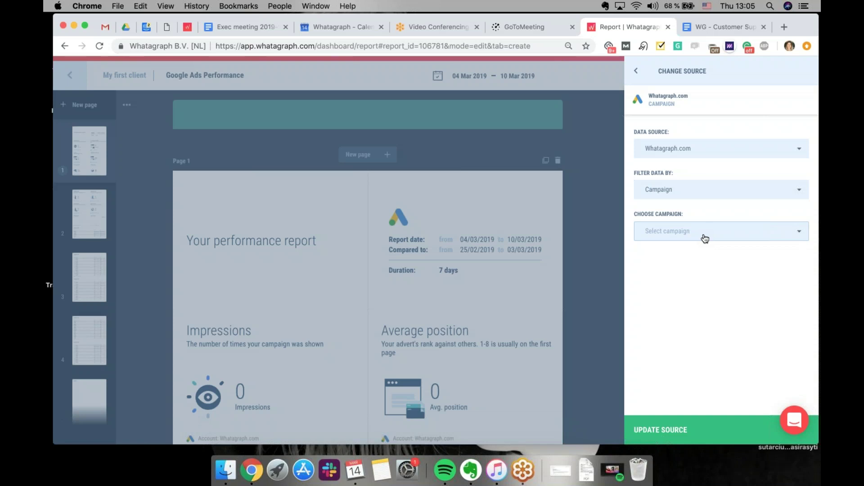
Filter the Google Ads source to the WG-Search-TCPA-[C: Category][L:Top][D:Desktop][A:New] campaign and update it
{"action": "left_click", "coordinate": [705, 239]}
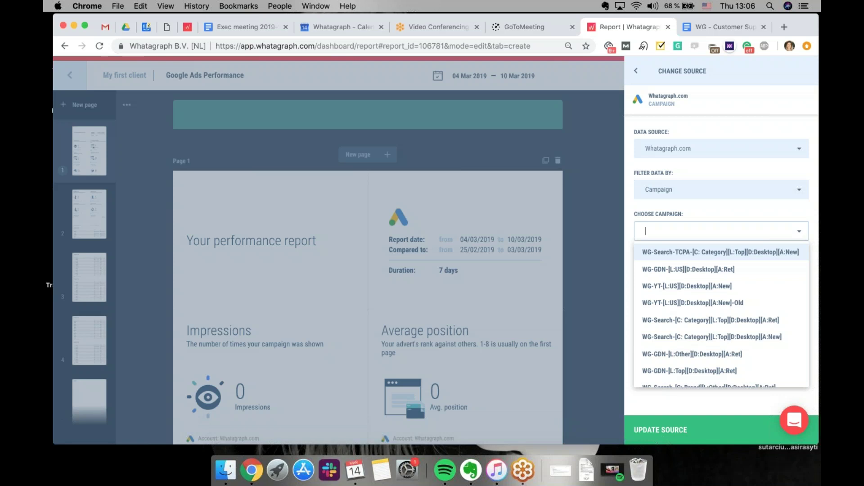
{"action": "left_click", "coordinate": [711, 256]}
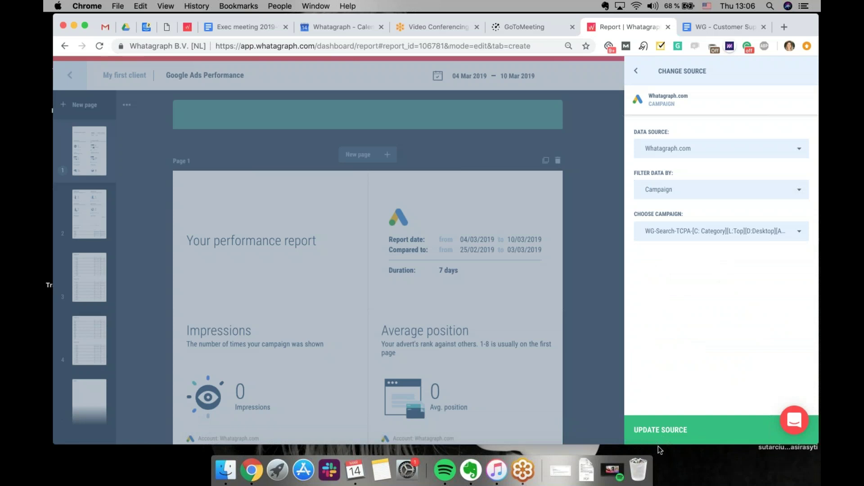
{"action": "left_click", "coordinate": [648, 431]}
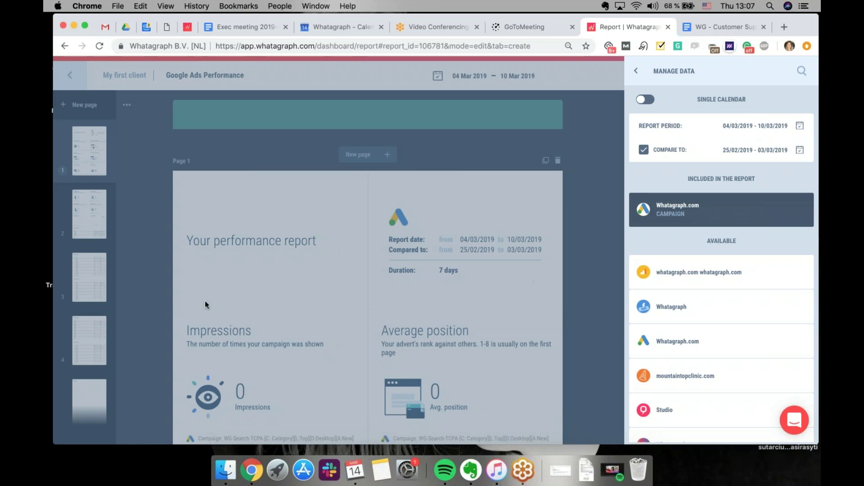
Duplicate the Whatagraph.com campaign source with Make a copy
{"action": "left_click", "coordinate": [797, 212]}
{"action": "left_click", "coordinate": [742, 242]}
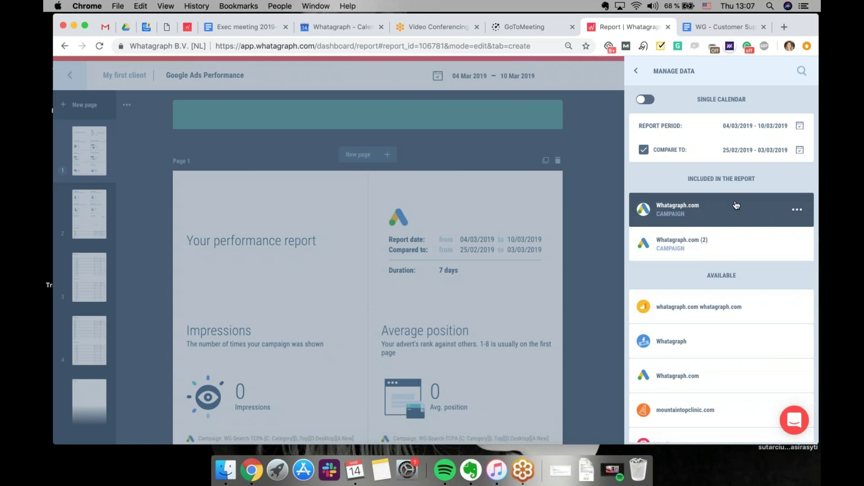
{"action": "left_click", "coordinate": [794, 211]}
{"action": "left_click", "coordinate": [778, 203]}
Switch the data sources to Multi Calendar, check the first source's date range, and close the panel
{"action": "left_click", "coordinate": [647, 101]}
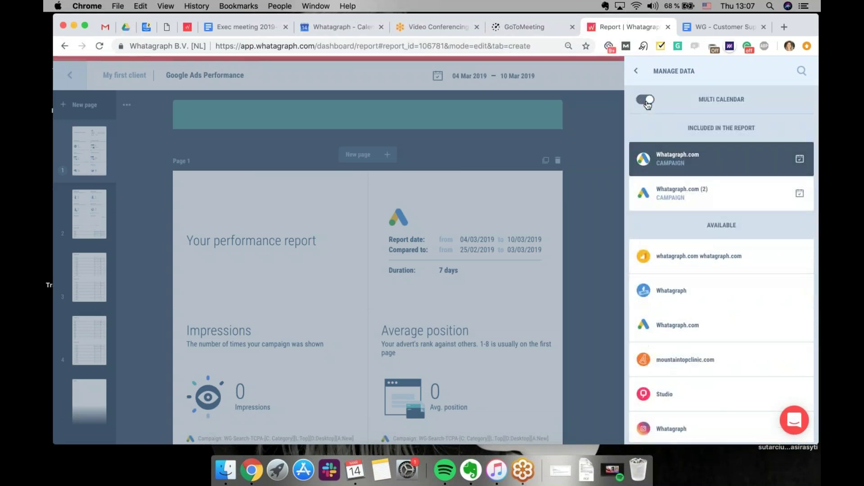
{"action": "left_click_drag", "start_coordinate": [808, 28], "coordinate": [789, 28]}
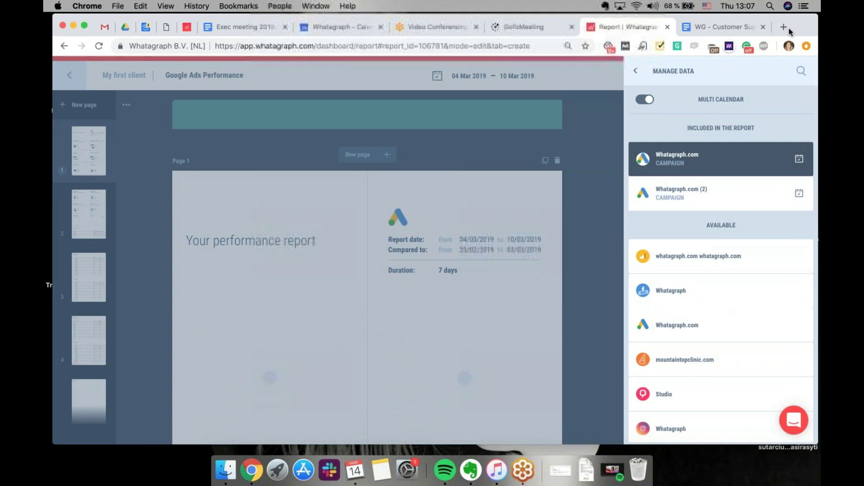
{"action": "left_click", "coordinate": [749, 157]}
{"action": "left_click", "coordinate": [781, 160]}
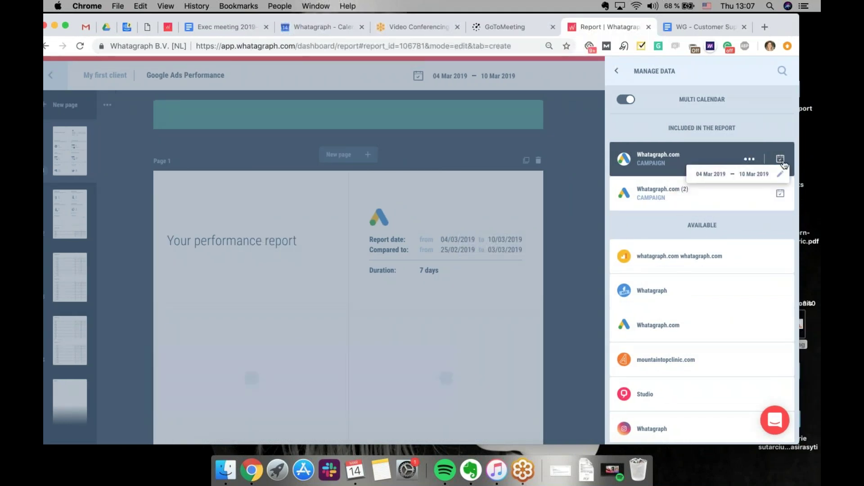
{"action": "left_click", "coordinate": [781, 174]}
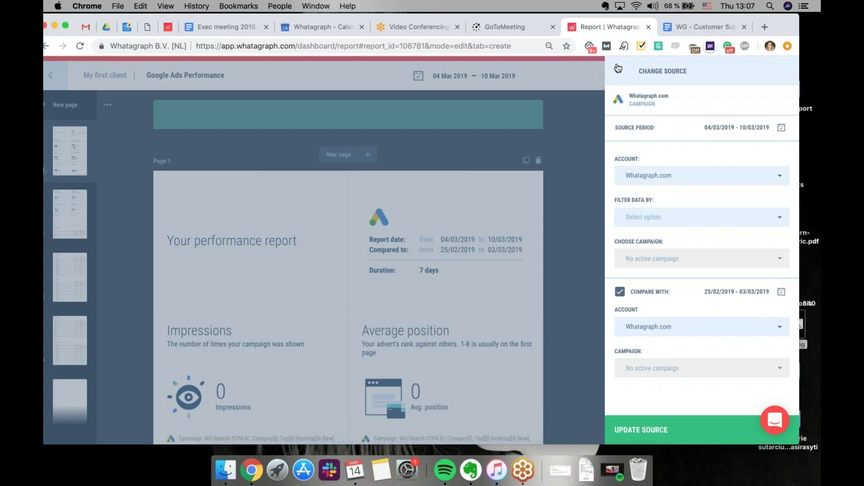
{"action": "left_click", "coordinate": [618, 68]}
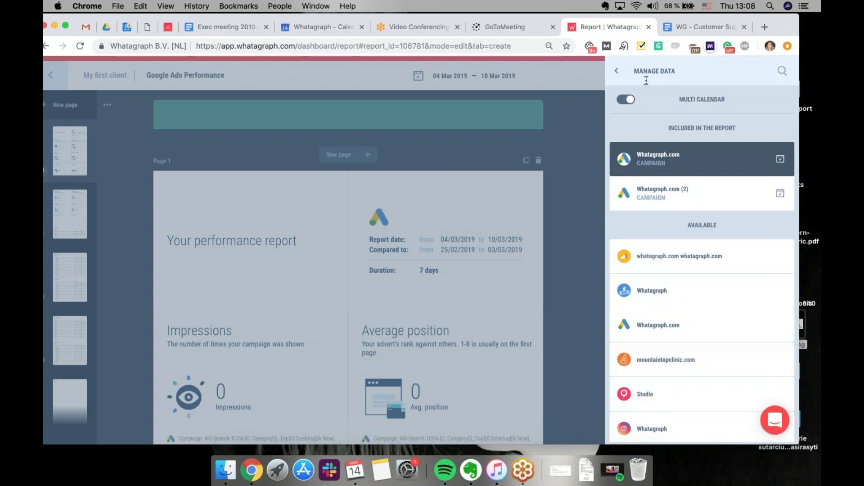
{"action": "left_click", "coordinate": [617, 71]}
{"action": "left_click_drag", "start_coordinate": [764, 36], "coordinate": [781, 37]}
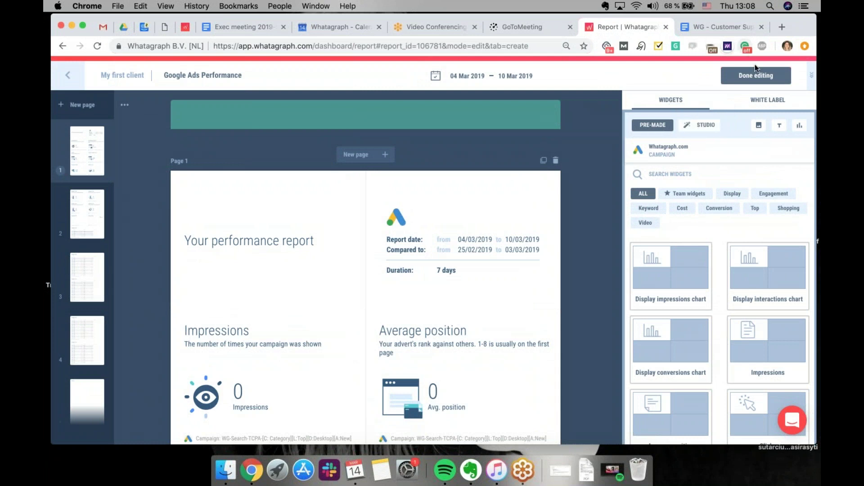
Copy the Google Ads Performance report's direct share link, then reopen the report for editing
{"action": "left_click", "coordinate": [759, 75]}
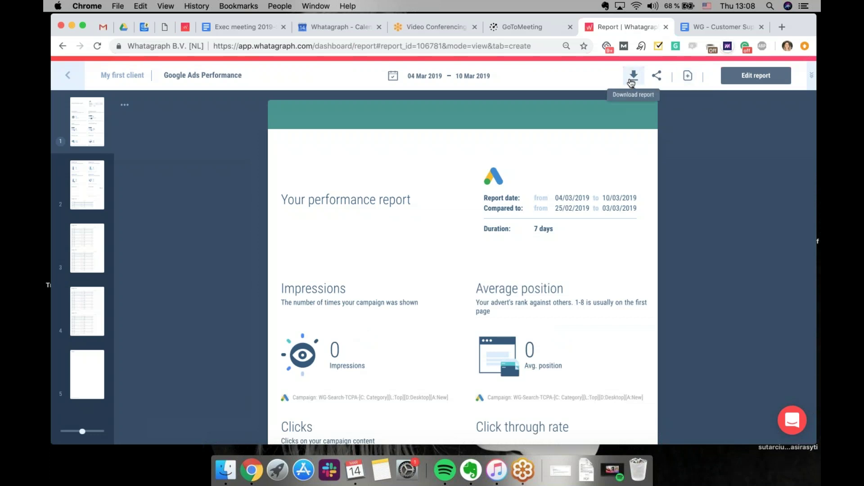
{"action": "left_click", "coordinate": [657, 77]}
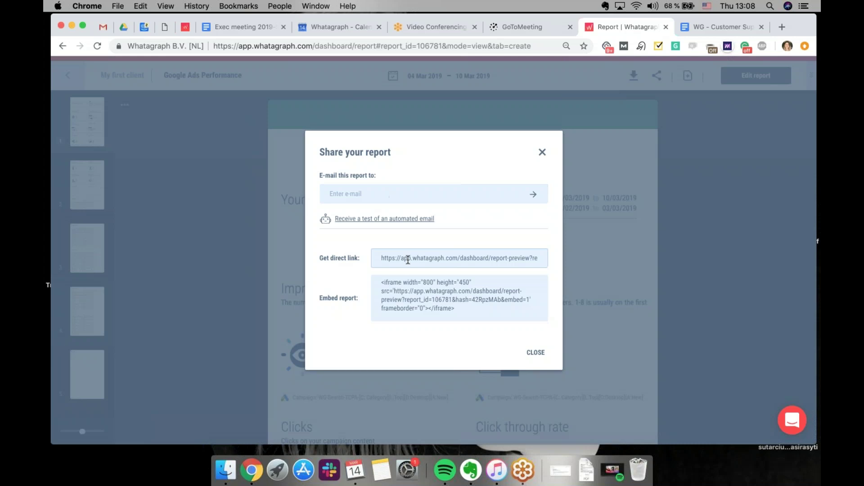
{"action": "left_click", "coordinate": [515, 255]}
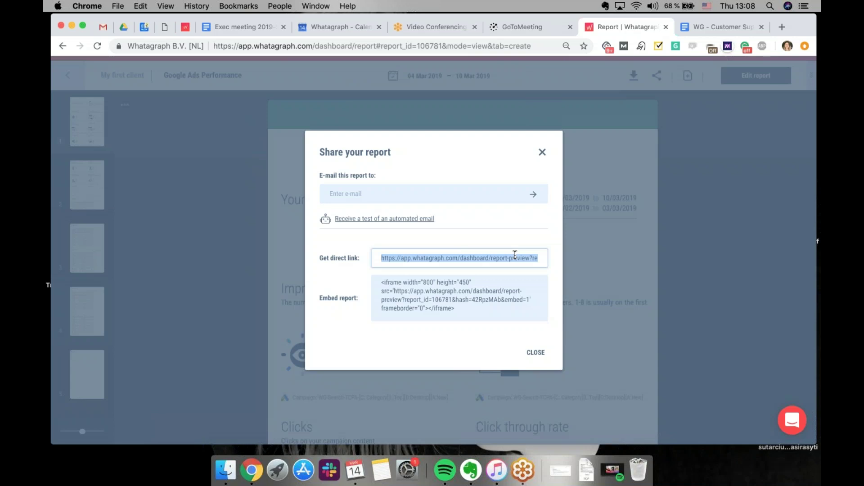
{"action": "left_click", "coordinate": [545, 359]}
{"action": "left_click", "coordinate": [736, 81]}
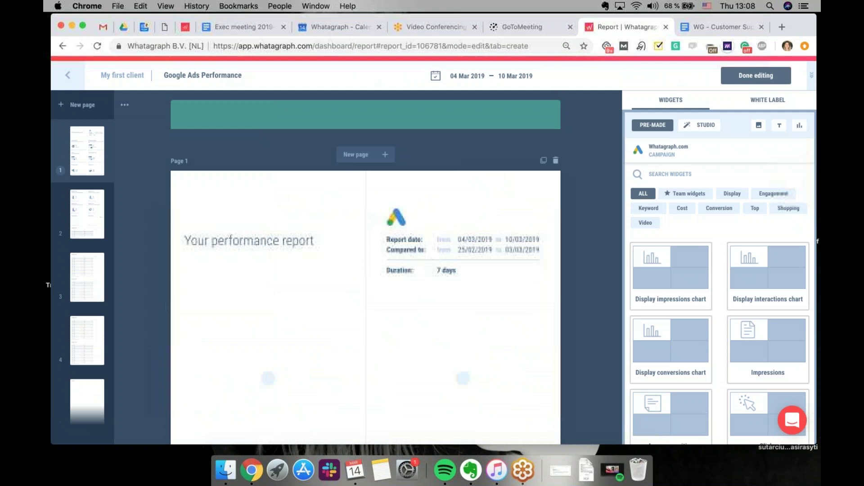
Use a Single Calendar, 04/03/2019–10/03/2019 vs 25/02/2019–03/03/2019, for both sources and finish editing
{"action": "left_click", "coordinate": [661, 150]}
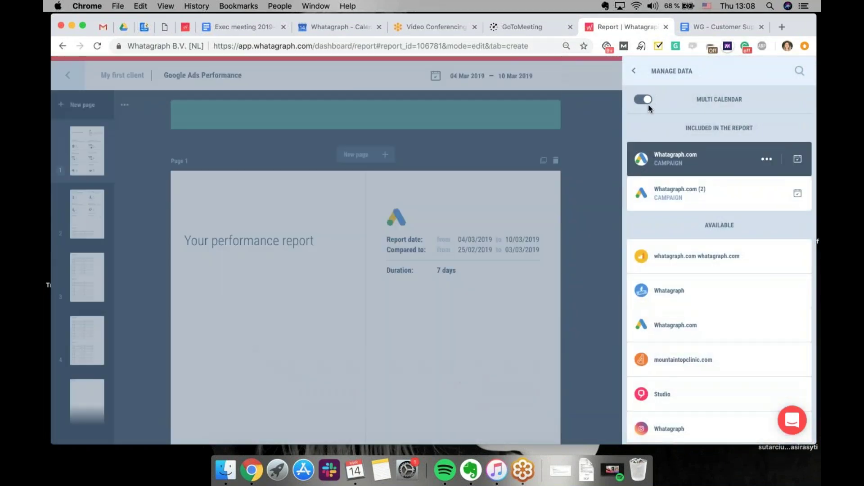
{"action": "left_click", "coordinate": [648, 102]}
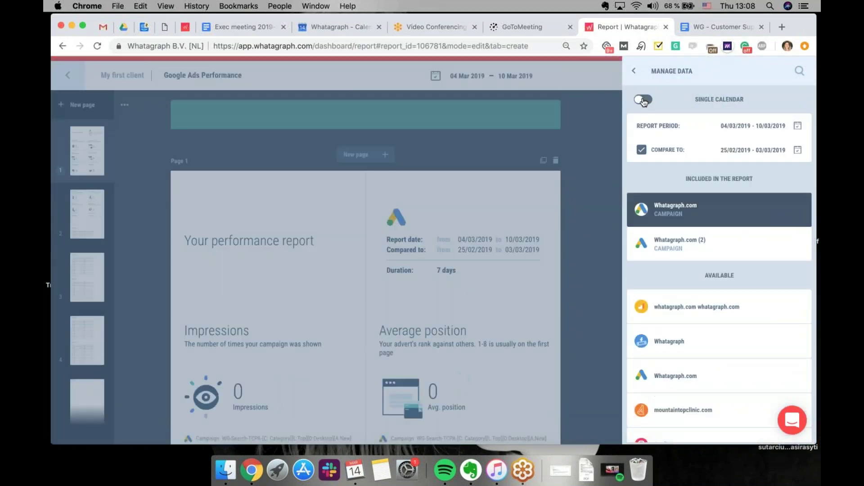
{"action": "left_click", "coordinate": [635, 74]}
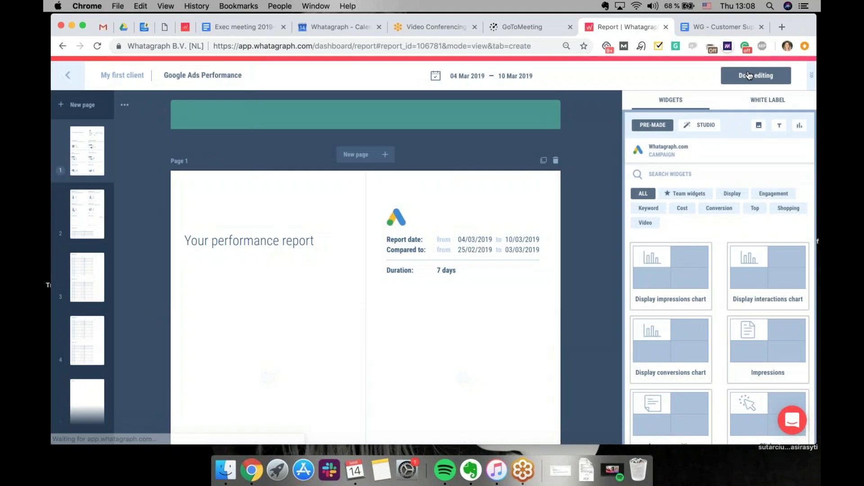
{"action": "left_click", "coordinate": [750, 75]}
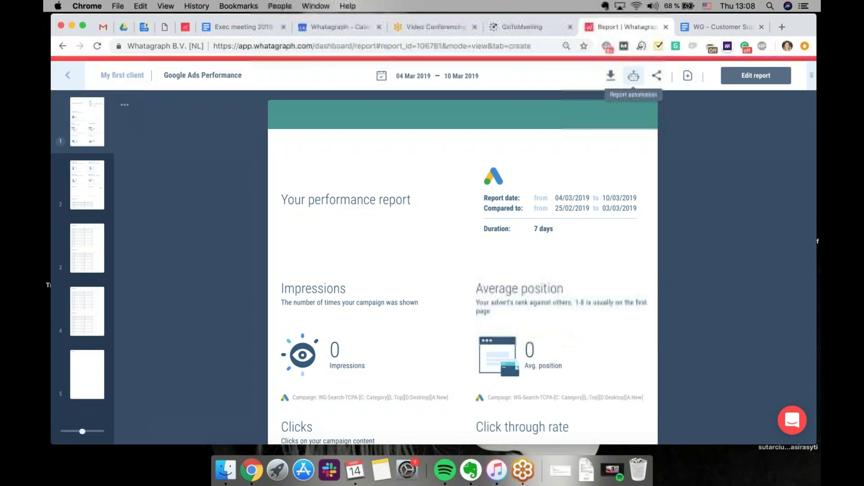
Set up Monthly report automation with custom rather than client-global settings
{"action": "left_click", "coordinate": [634, 86]}
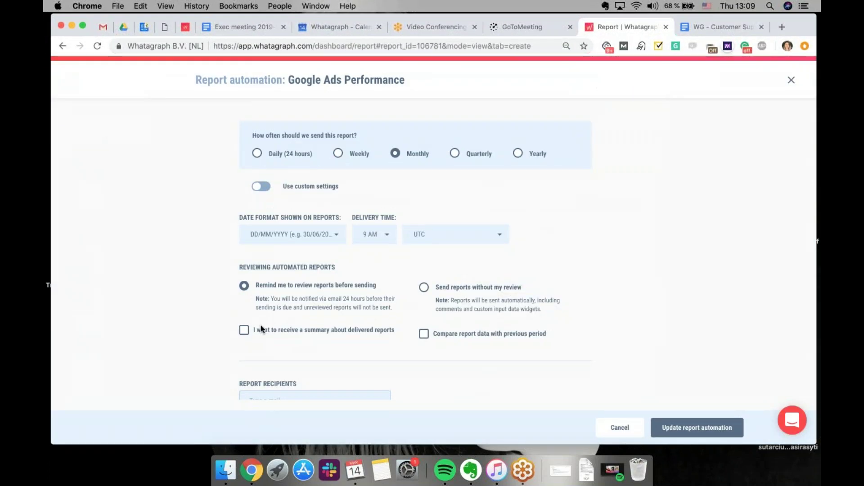
{"action": "left_click", "coordinate": [261, 187]}
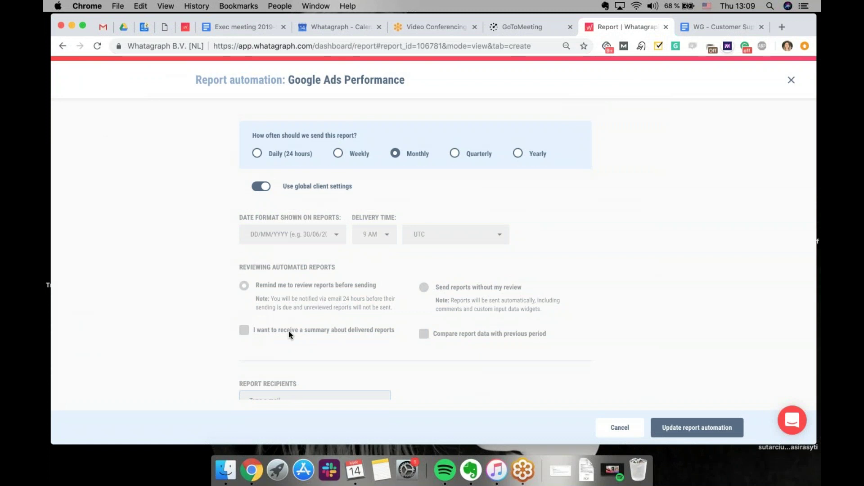
{"action": "left_click", "coordinate": [261, 187]}
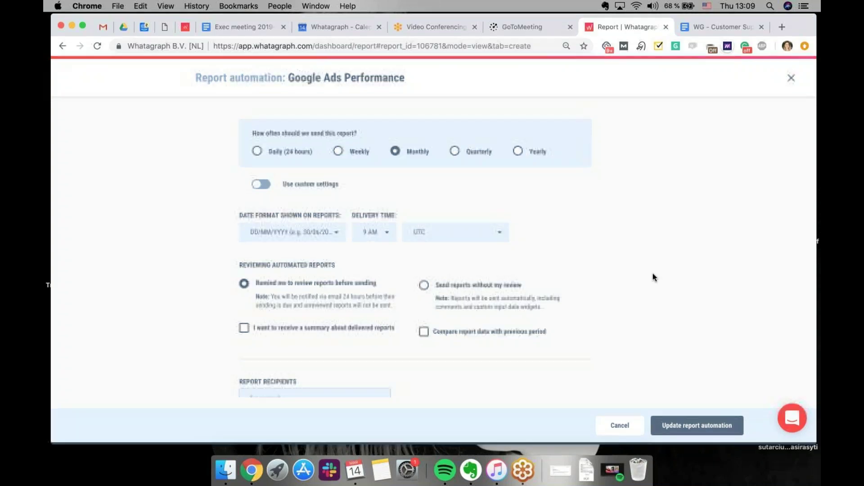
{"action": "scroll", "coordinate": [422, 160], "scroll_direction": "down", "scroll_amount": 1}
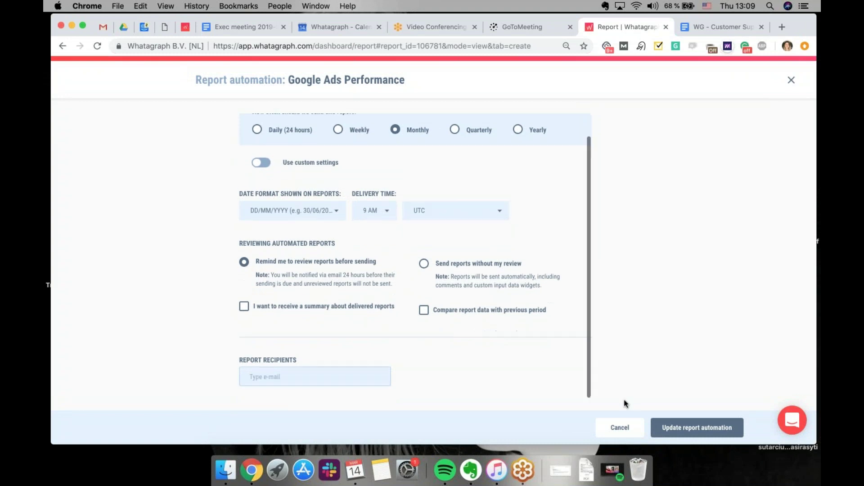
{"action": "left_click", "coordinate": [700, 429]}
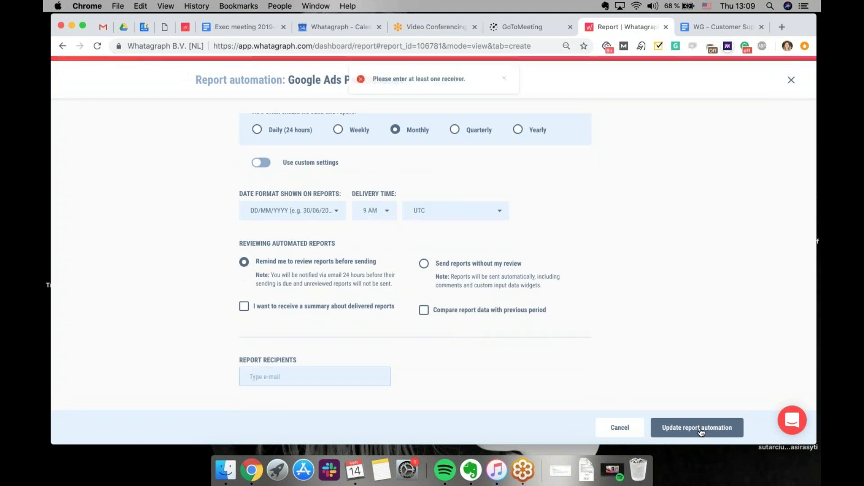
Add a recipient e-mail address to Report Recipients and save the monthly automation
{"action": "left_click", "coordinate": [270, 378]}
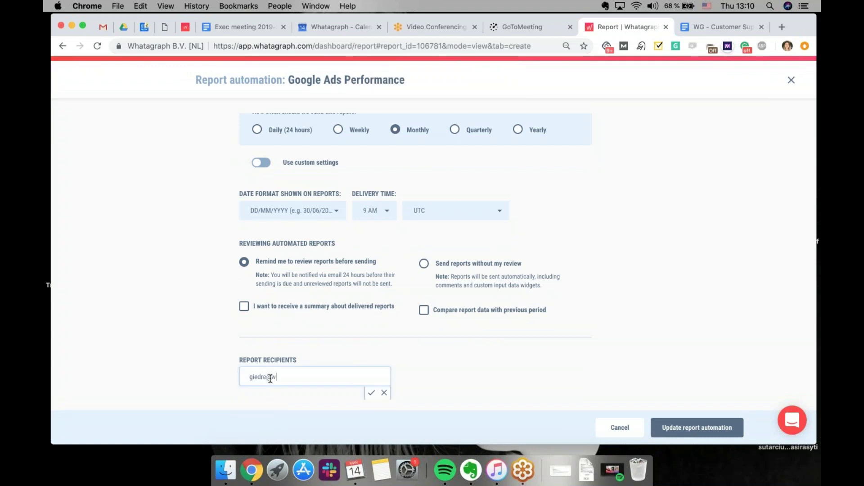
{"action": "key", "text": "Return"}
{"action": "left_click", "coordinate": [710, 439]}
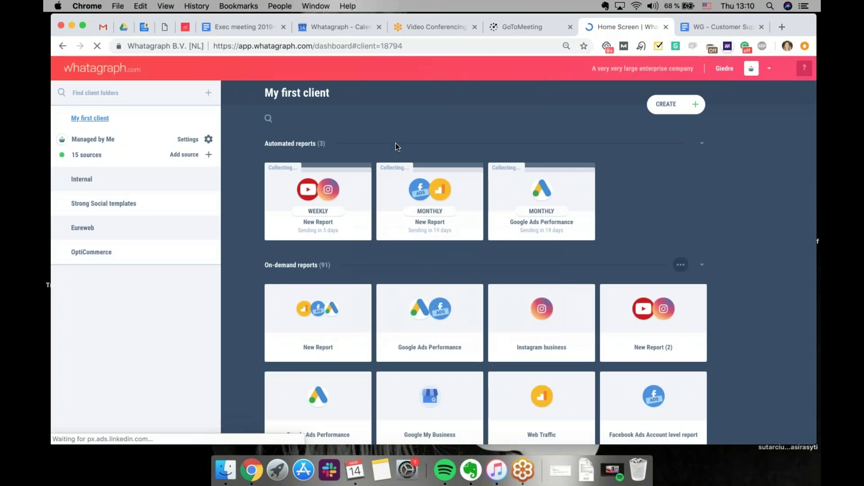
Check the Google Ads Performance report card's options, then open the account menu
{"action": "mouse_move", "coordinate": [586, 173]}
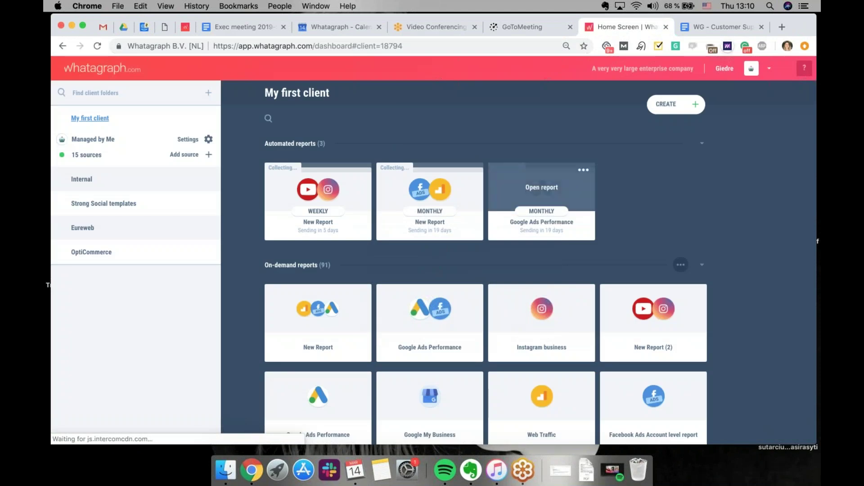
{"action": "left_click", "coordinate": [584, 172]}
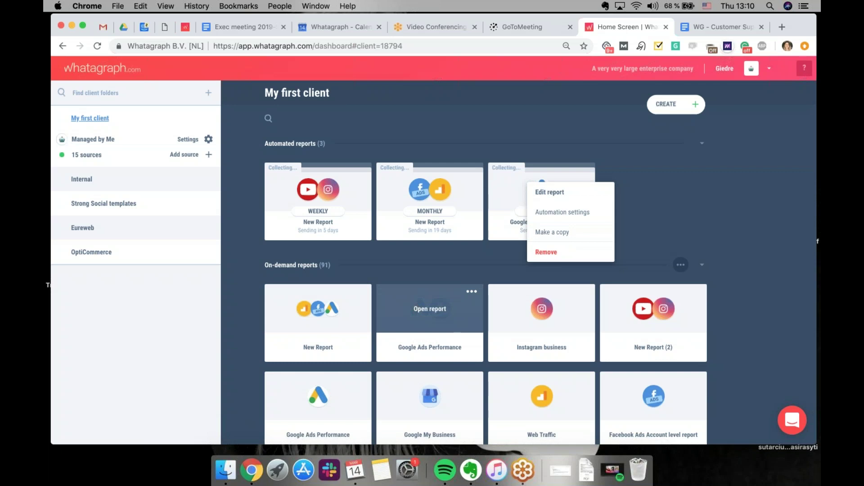
{"action": "left_click", "coordinate": [658, 206]}
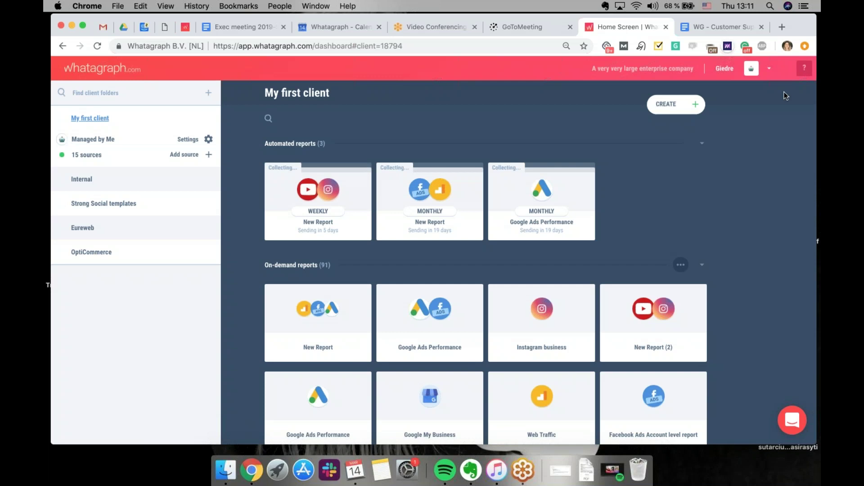
{"action": "left_click", "coordinate": [774, 79]}
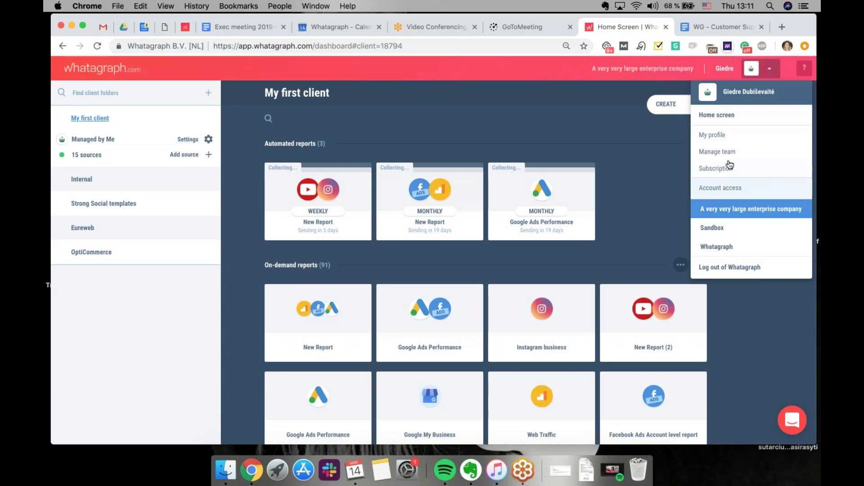
Go to Account access and verify the connected YouTube account's status
{"action": "left_click", "coordinate": [727, 191]}
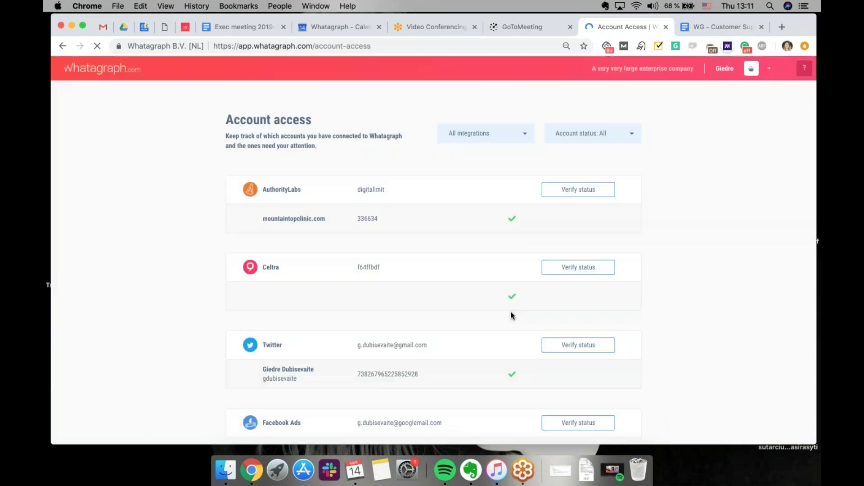
{"action": "scroll", "coordinate": [511, 314], "scroll_direction": "down", "scroll_amount": 15}
{"action": "scroll", "coordinate": [511, 311], "scroll_direction": "down", "scroll_amount": 9}
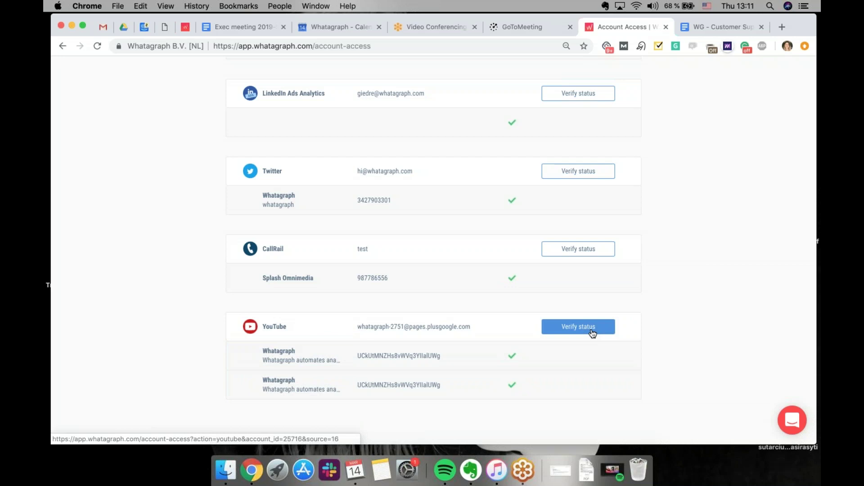
{"action": "left_click", "coordinate": [592, 332]}
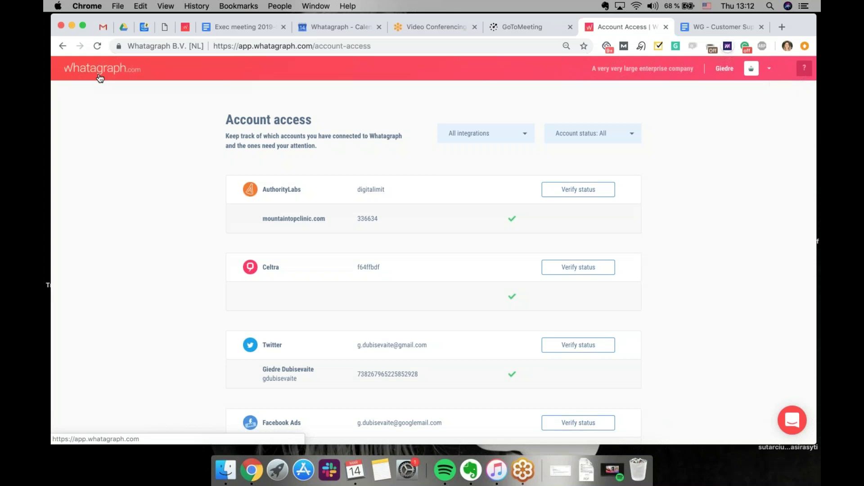
Return to the home dashboard and open My first client's settings
{"action": "left_click", "coordinate": [100, 78]}
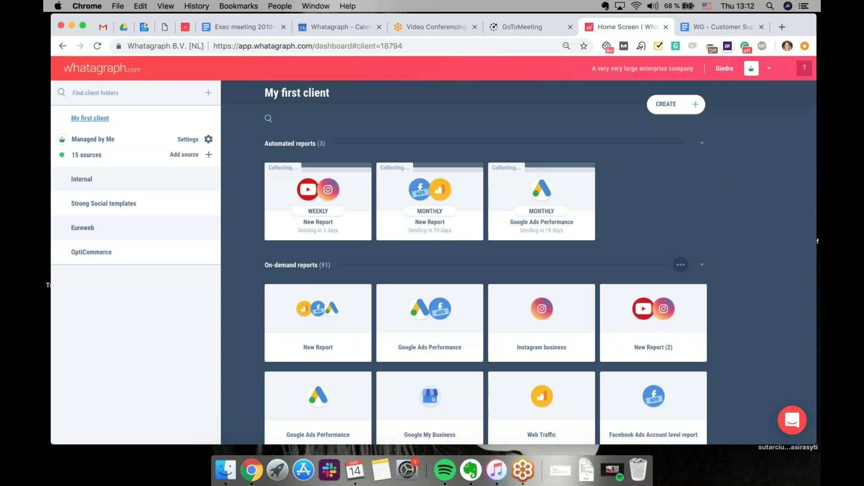
{"action": "left_click", "coordinate": [807, 68]}
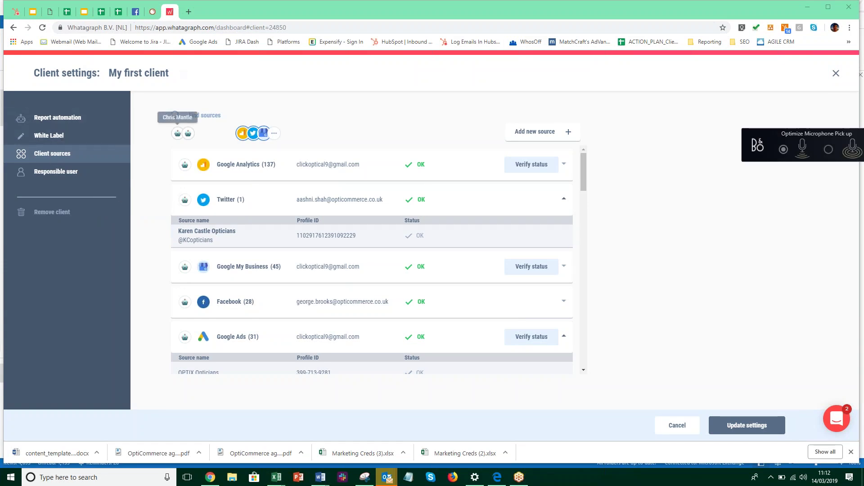
Review My first client's Report automation, White Label and Client sources pages, then close the settings
{"action": "scroll", "coordinate": [500, 283], "scroll_direction": "down", "scroll_amount": 1}
{"action": "scroll", "coordinate": [499, 284], "scroll_direction": "down", "scroll_amount": 4}
{"action": "scroll", "coordinate": [482, 299], "scroll_direction": "up", "scroll_amount": 5}
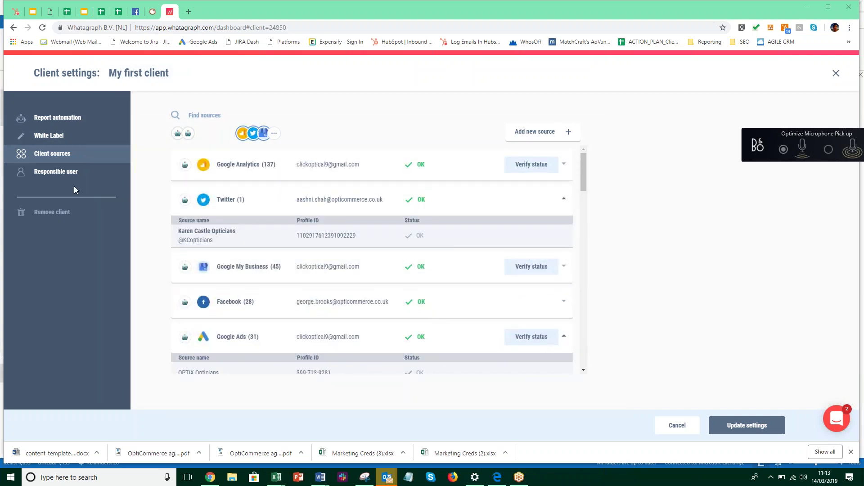
{"action": "left_click", "coordinate": [41, 116]}
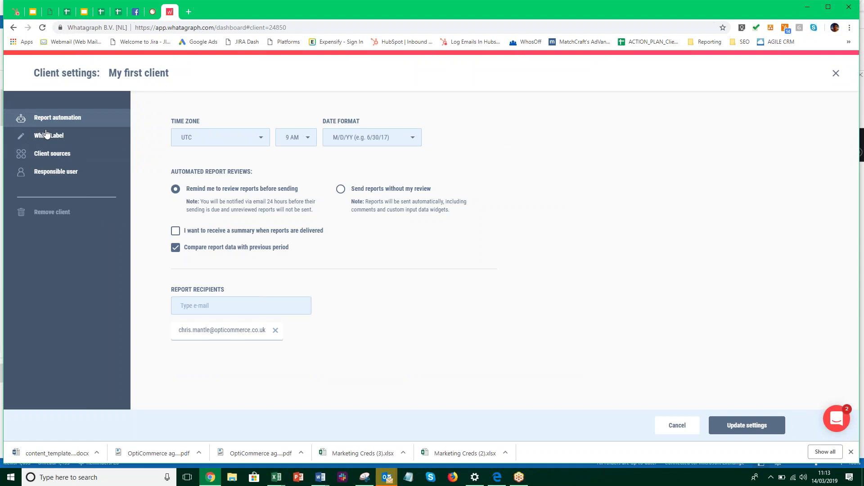
{"action": "left_click", "coordinate": [45, 136]}
{"action": "left_click", "coordinate": [46, 158]}
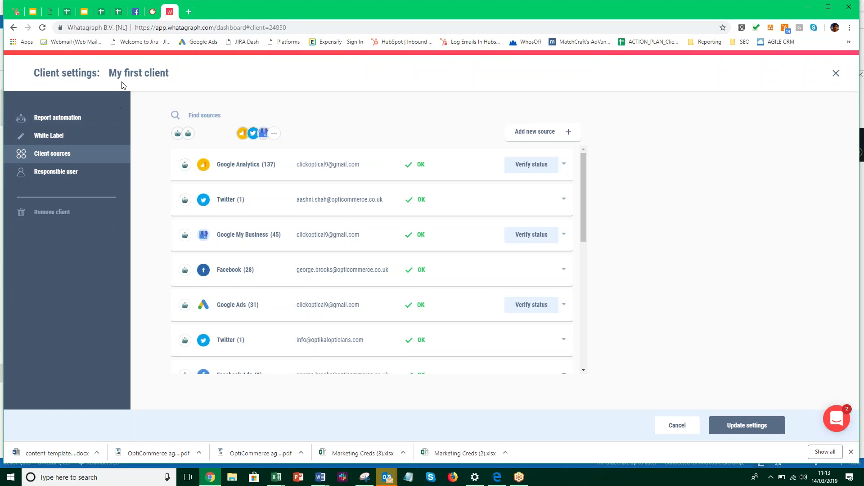
{"action": "left_click", "coordinate": [836, 74]}
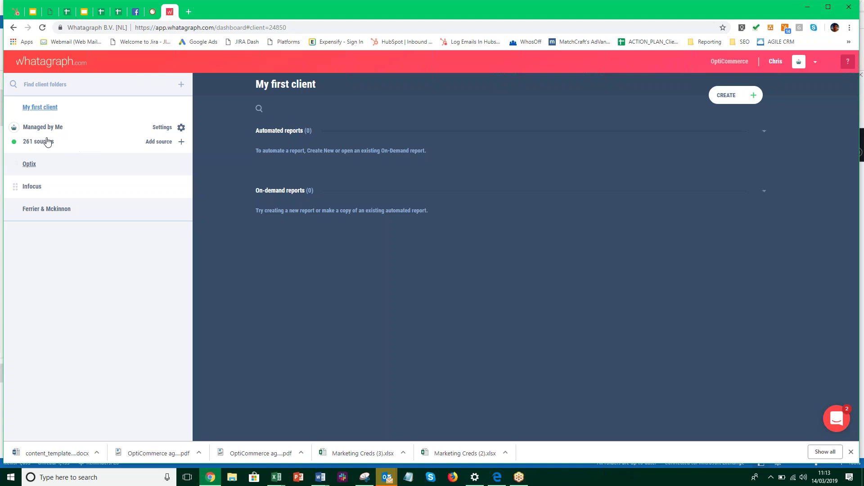
In My first client, browse the template grid and create a report from the CEO template
{"action": "left_click", "coordinate": [41, 110]}
{"action": "left_click", "coordinate": [741, 100]}
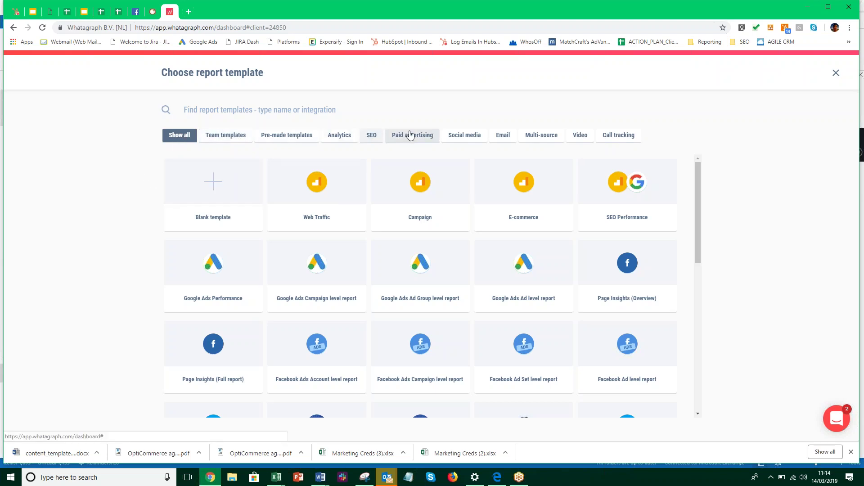
{"action": "scroll", "coordinate": [524, 290], "scroll_direction": "down", "scroll_amount": 10}
{"action": "scroll", "coordinate": [522, 286], "scroll_direction": "up", "scroll_amount": 2}
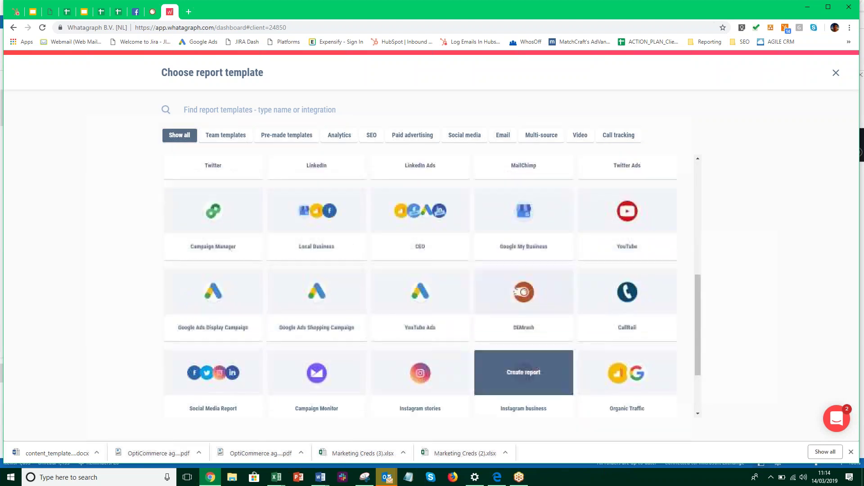
{"action": "scroll", "coordinate": [392, 380], "scroll_direction": "down", "scroll_amount": 1}
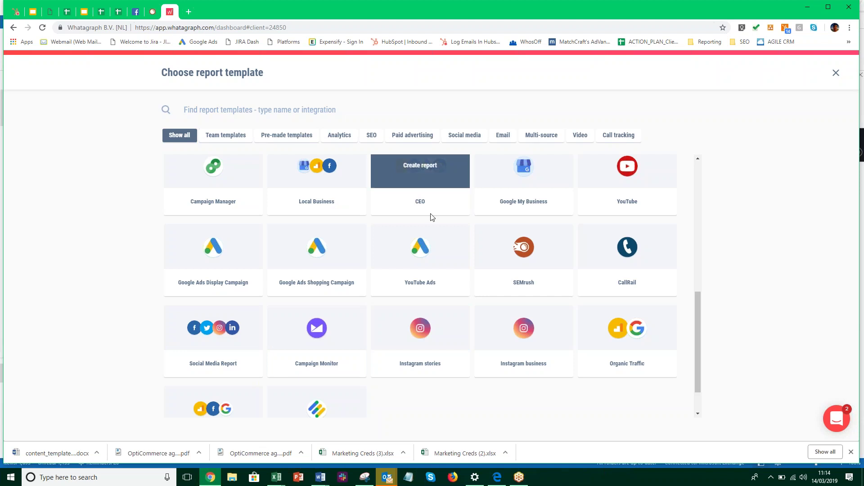
{"action": "scroll", "coordinate": [417, 276], "scroll_direction": "up", "scroll_amount": 2}
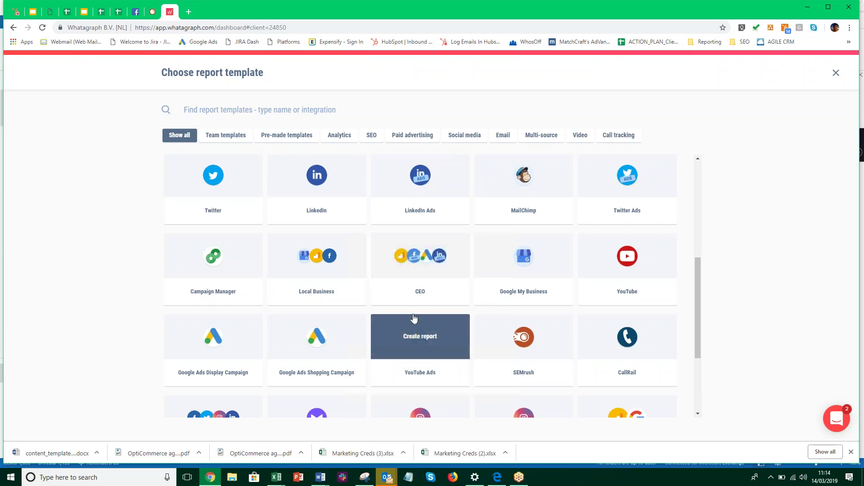
{"action": "left_click", "coordinate": [429, 269]}
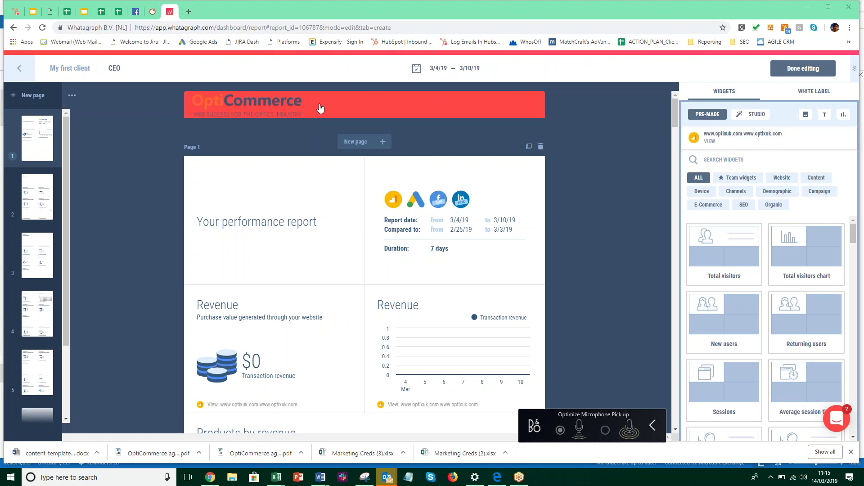
Scroll down through the CEO report past the Google Ads and Facebook Ads conversion pages, then back to page 1
{"action": "mouse_move", "coordinate": [272, 194]}
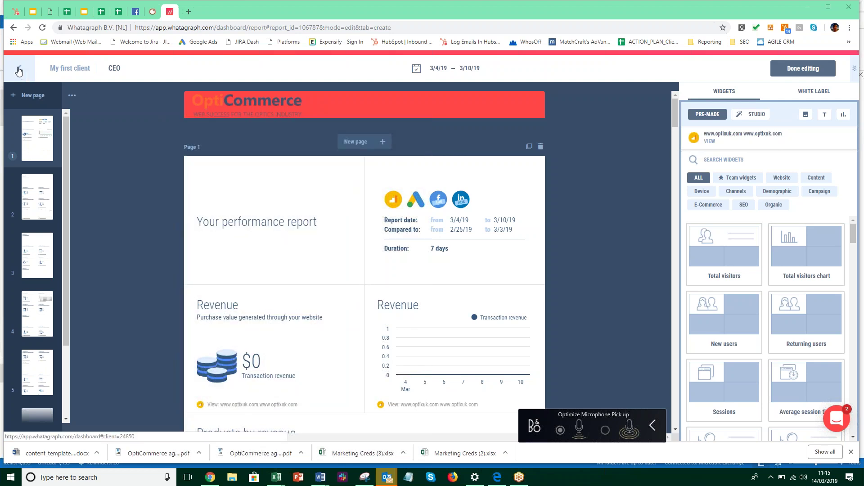
{"action": "mouse_move", "coordinate": [277, 180]}
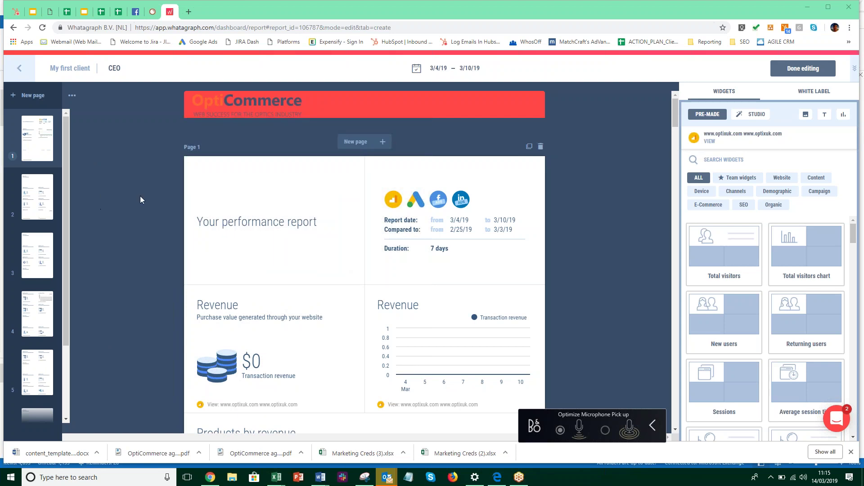
{"action": "scroll", "coordinate": [128, 230], "scroll_direction": "down", "scroll_amount": 5}
{"action": "scroll", "coordinate": [128, 229], "scroll_direction": "down", "scroll_amount": 5}
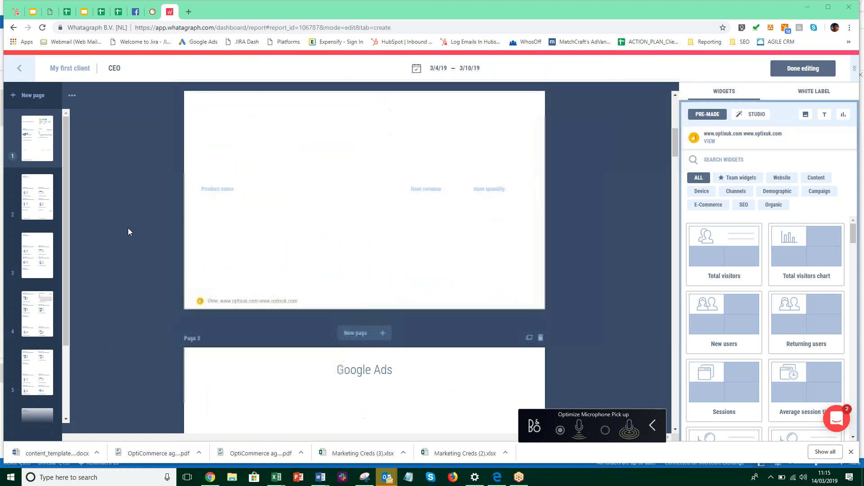
{"action": "scroll", "coordinate": [128, 228], "scroll_direction": "down", "scroll_amount": 10}
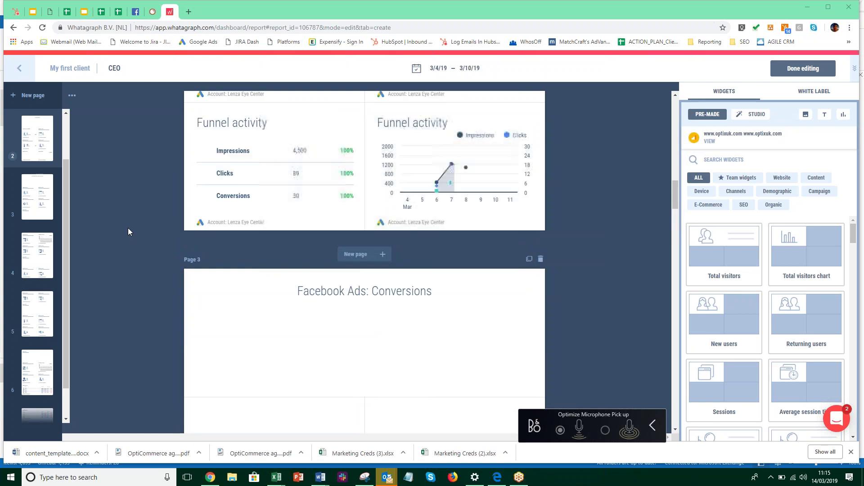
{"action": "scroll", "coordinate": [128, 229], "scroll_direction": "up", "scroll_amount": 1}
{"action": "scroll", "coordinate": [128, 228], "scroll_direction": "up", "scroll_amount": 9}
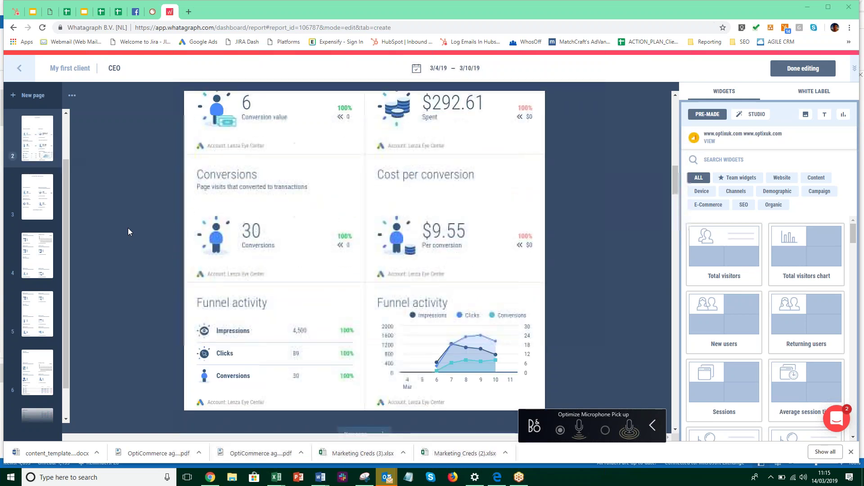
{"action": "scroll", "coordinate": [134, 229], "scroll_direction": "up", "scroll_amount": 8}
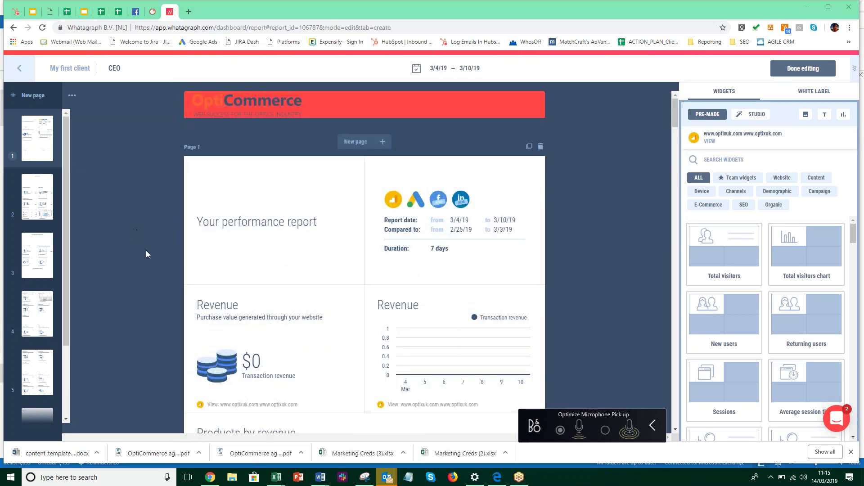
Replace the 'Your performance report' widget title with 'EXAMPLE CLIENT REPORT - INFOCUS' and save the change
{"action": "left_click", "coordinate": [261, 227]}
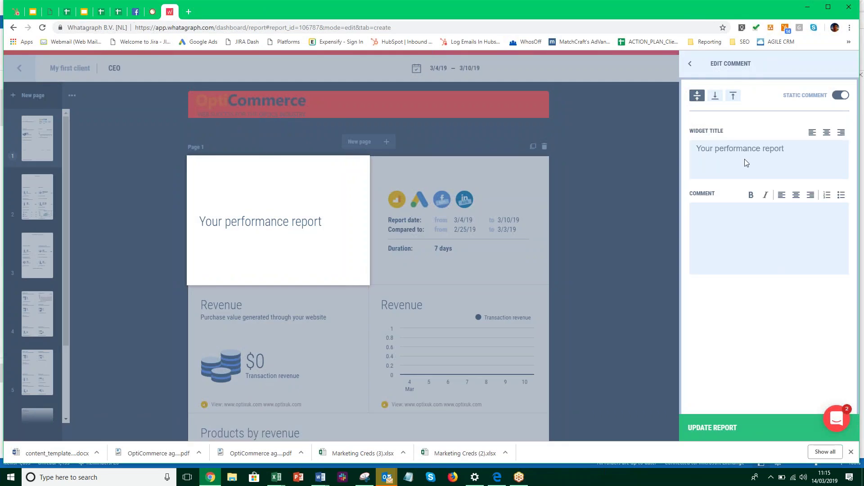
{"action": "left_click", "coordinate": [738, 152]}
{"action": "left_click_drag", "start_coordinate": [785, 150], "coordinate": [689, 153]}
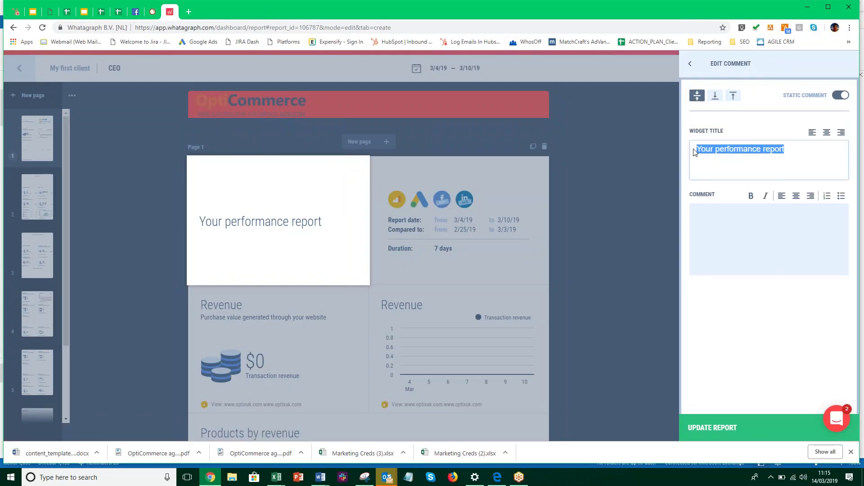
{"action": "type", "text": "EXAM"}
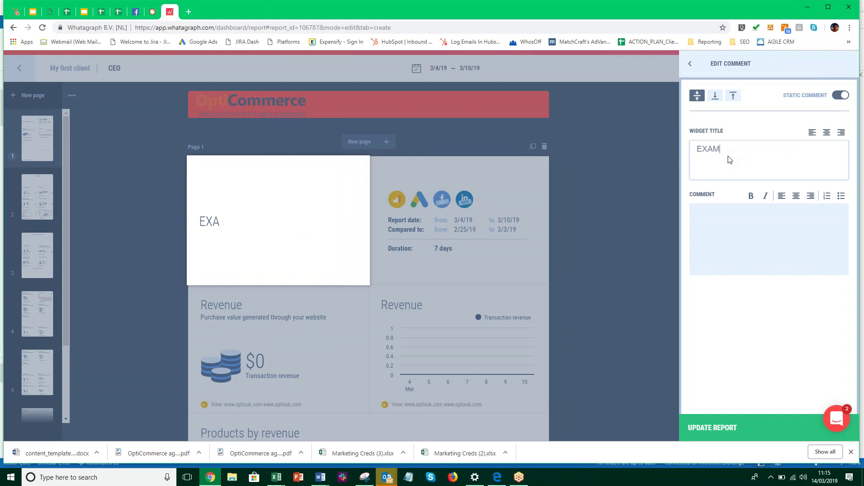
{"action": "type", "text": "PLE CLIENT REPOTRT"}
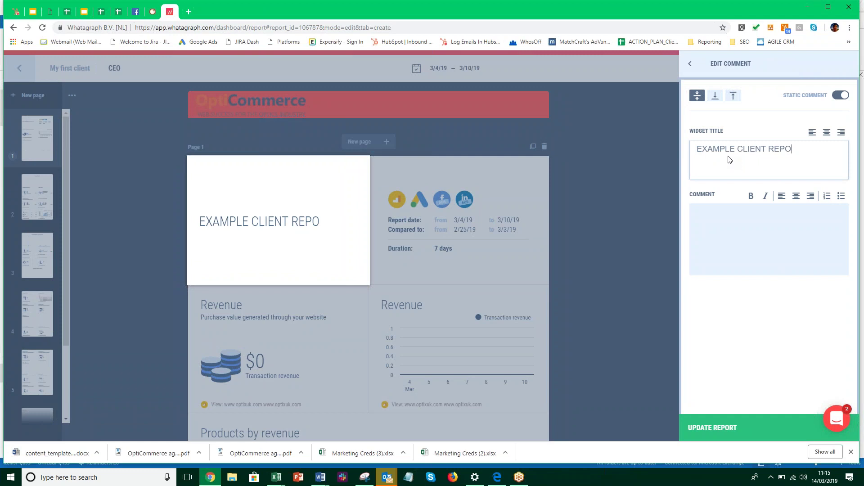
{"action": "key", "text": "BackSpace"}
{"action": "key", "text": "BackSpace"}
{"action": "type", "text": "RT - INFO|c"}
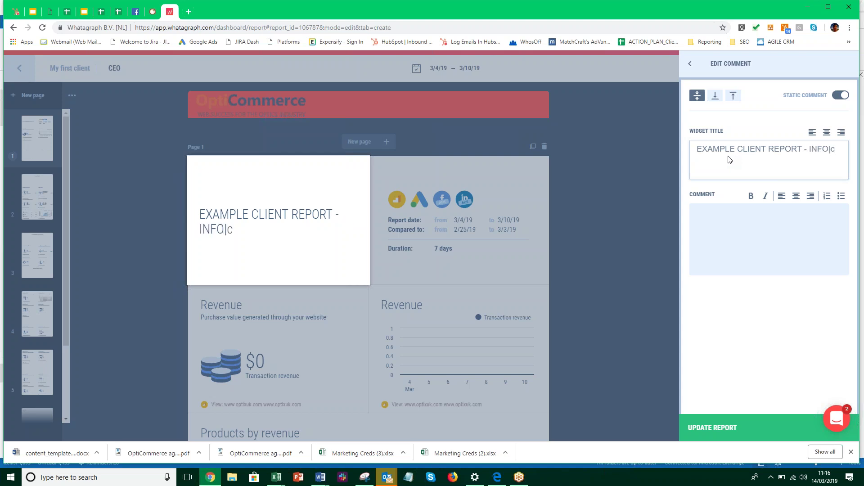
{"action": "key", "text": "BackSpace"}
{"action": "key", "text": "BackSpace"}
{"action": "type", "text": "CUS"}
{"action": "left_click", "coordinate": [745, 240]}
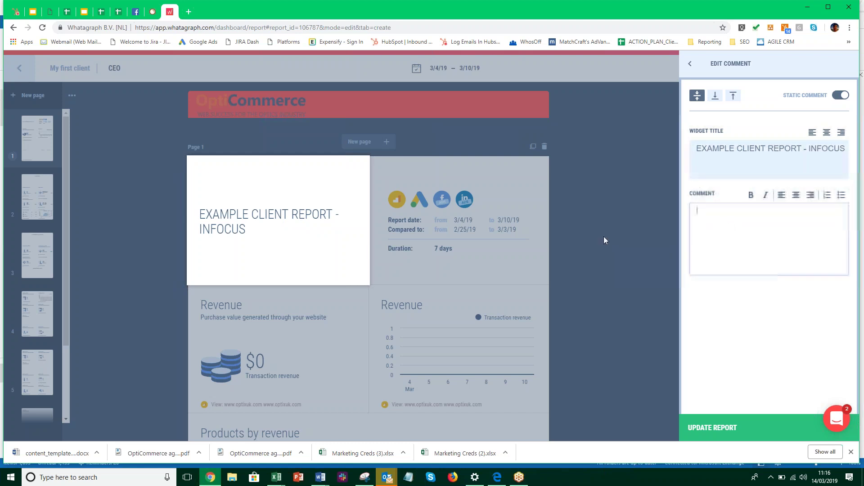
{"action": "left_click", "coordinate": [580, 225]}
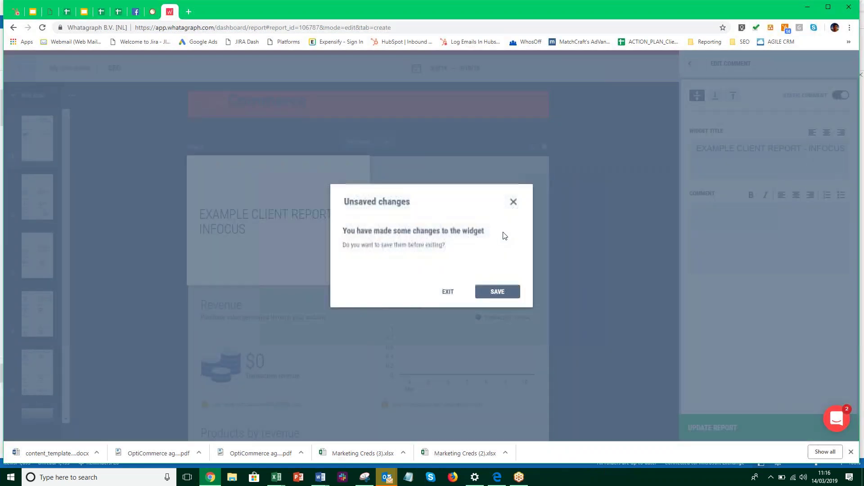
{"action": "left_click", "coordinate": [497, 292]}
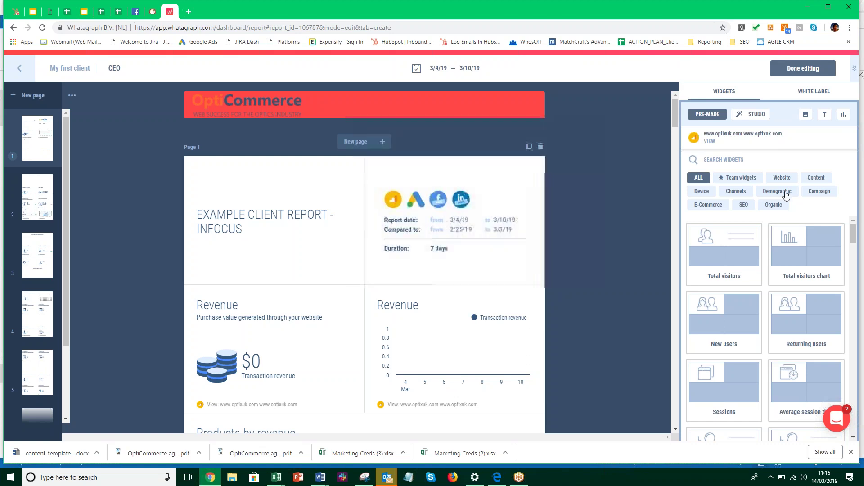
Set the report period to February 1–28, 2019 in the data settings
{"action": "left_click", "coordinate": [453, 72]}
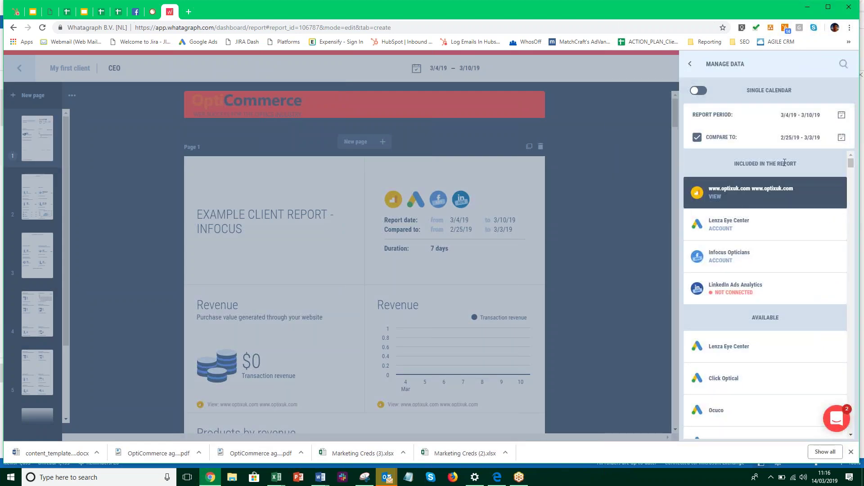
{"action": "left_click", "coordinate": [841, 116]}
{"action": "left_click", "coordinate": [698, 178]}
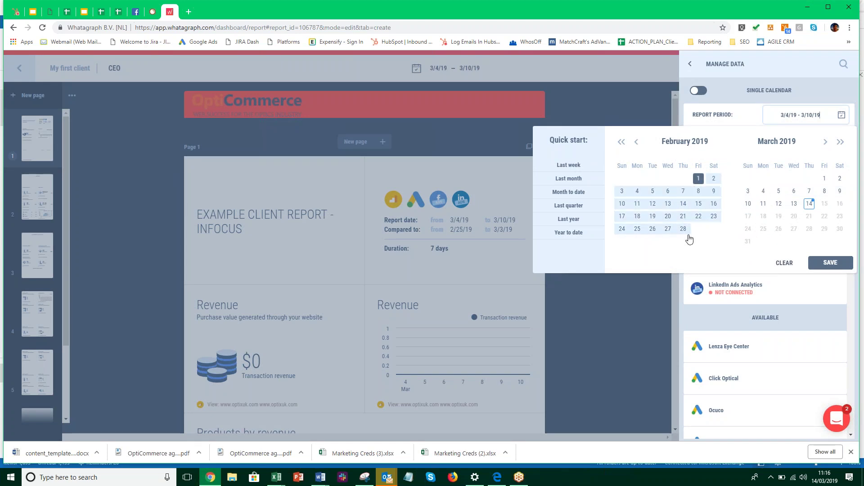
{"action": "left_click", "coordinate": [684, 230]}
{"action": "left_click", "coordinate": [830, 264]}
Compare against January 1–31, 2019, save it, and close the data settings
{"action": "left_click", "coordinate": [698, 137]}
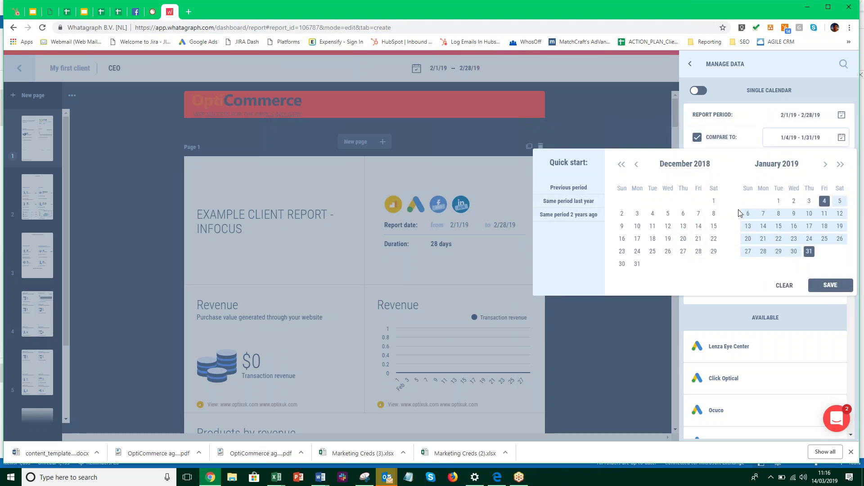
{"action": "left_click", "coordinate": [779, 201]}
{"action": "left_click", "coordinate": [809, 252]}
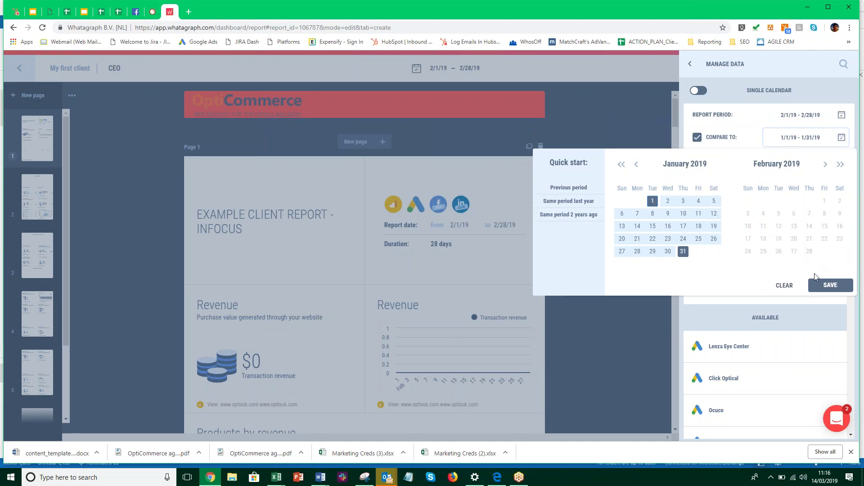
{"action": "left_click", "coordinate": [834, 287]}
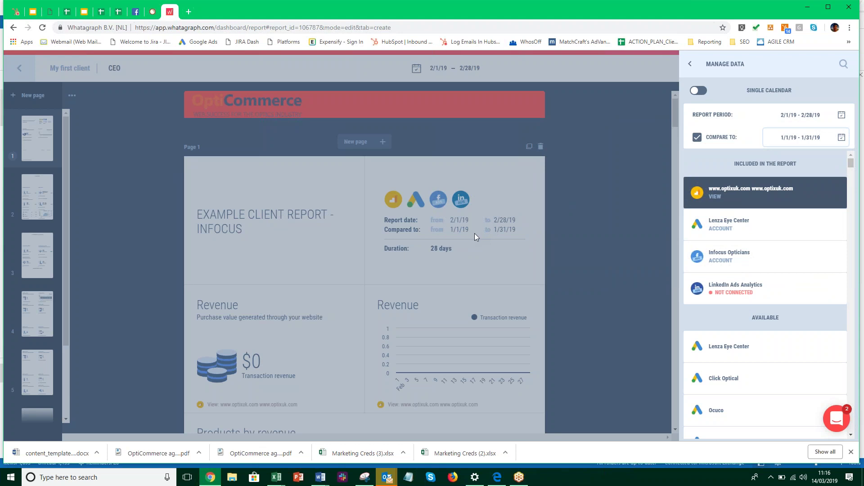
{"action": "left_click", "coordinate": [793, 115]}
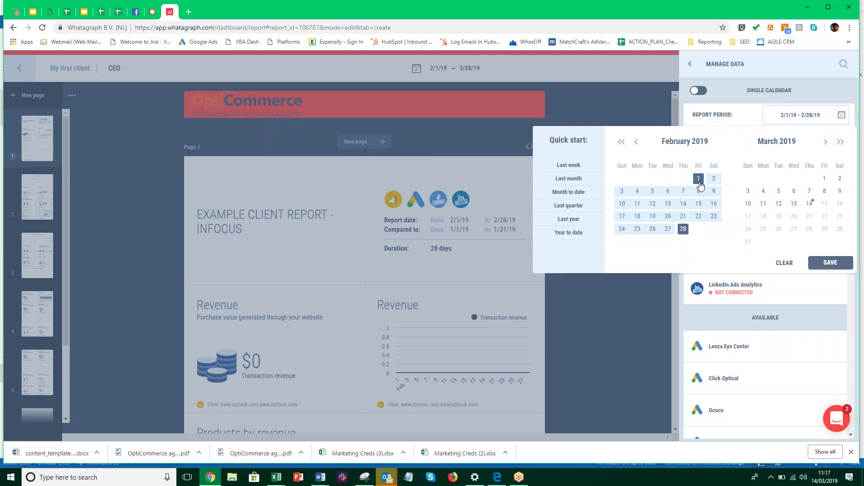
{"action": "left_click", "coordinate": [825, 264]}
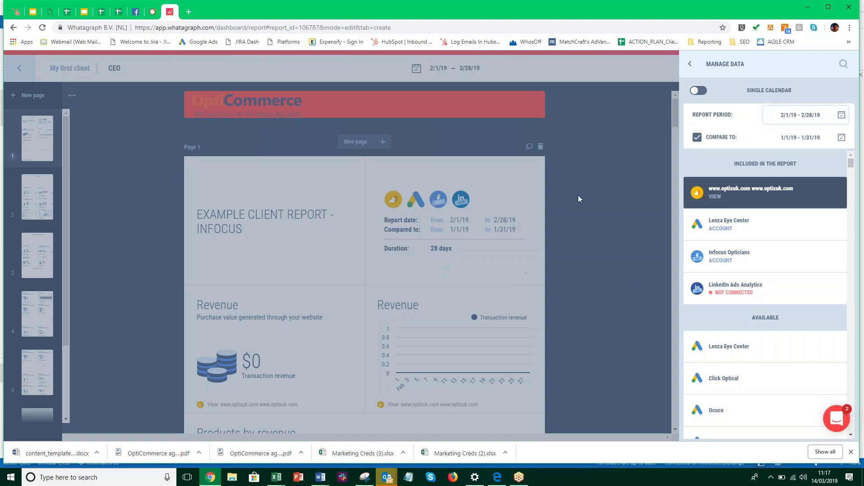
{"action": "left_click", "coordinate": [755, 201]}
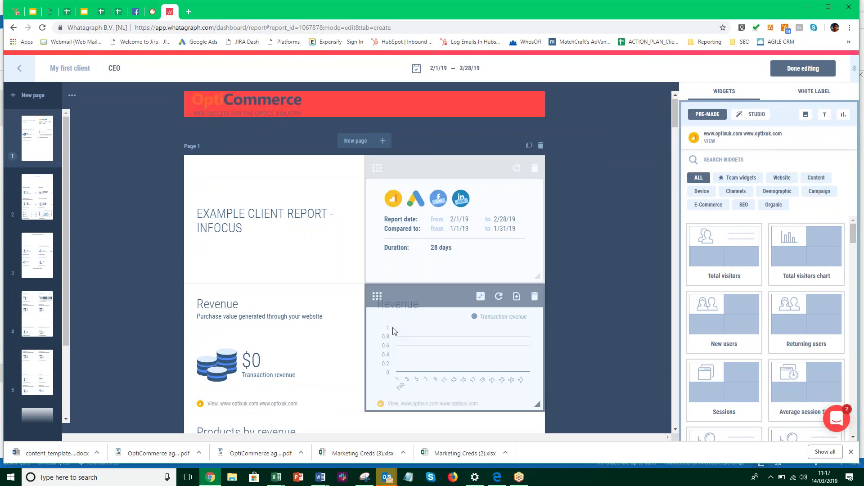
Delete both Revenue widgets from page 1
{"action": "scroll", "coordinate": [324, 266], "scroll_direction": "down", "scroll_amount": 1}
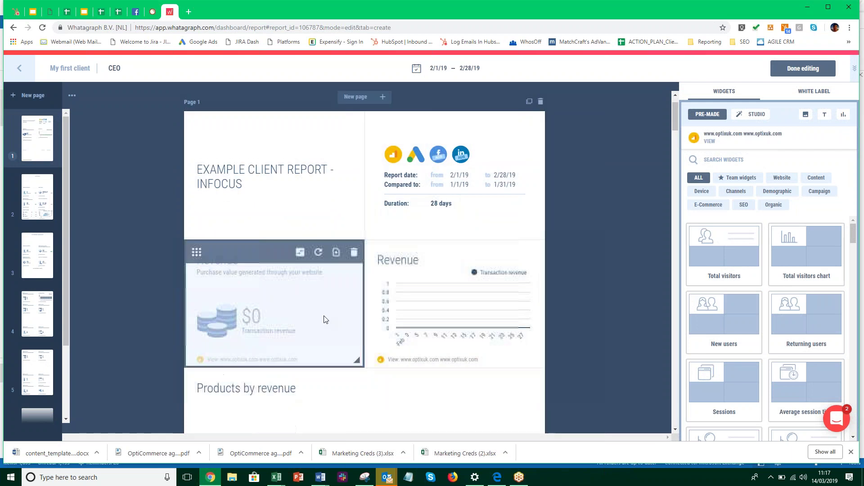
{"action": "left_click", "coordinate": [354, 254]}
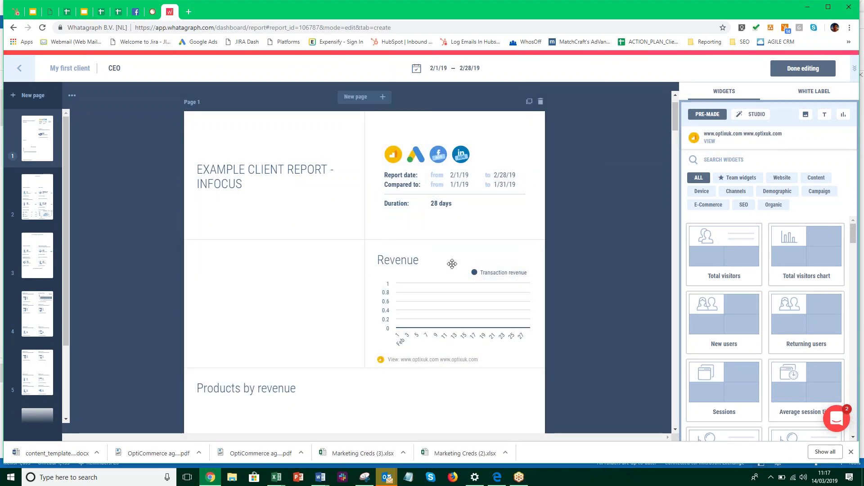
{"action": "left_click", "coordinate": [534, 254]}
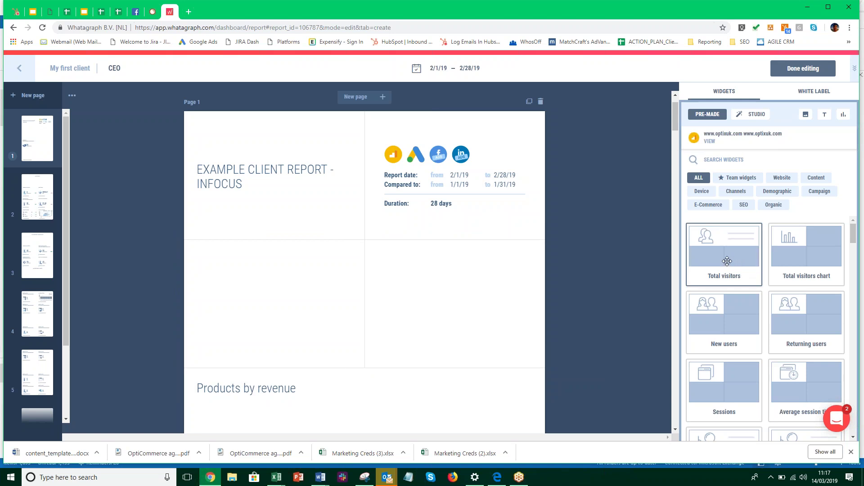
Fill the empty slots with Total visitors and New users pre-made widgets
{"action": "left_click_drag", "start_coordinate": [675, 266], "coordinate": [273, 306]}
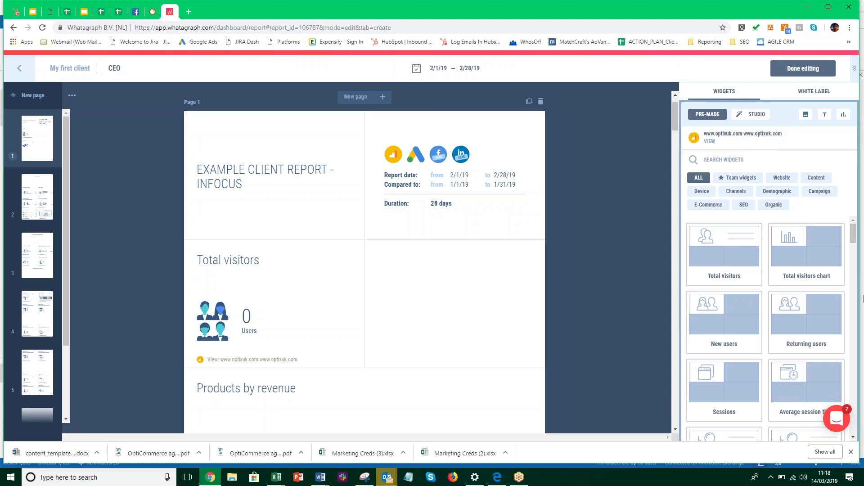
{"action": "scroll", "coordinate": [760, 340], "scroll_direction": "down", "scroll_amount": 1}
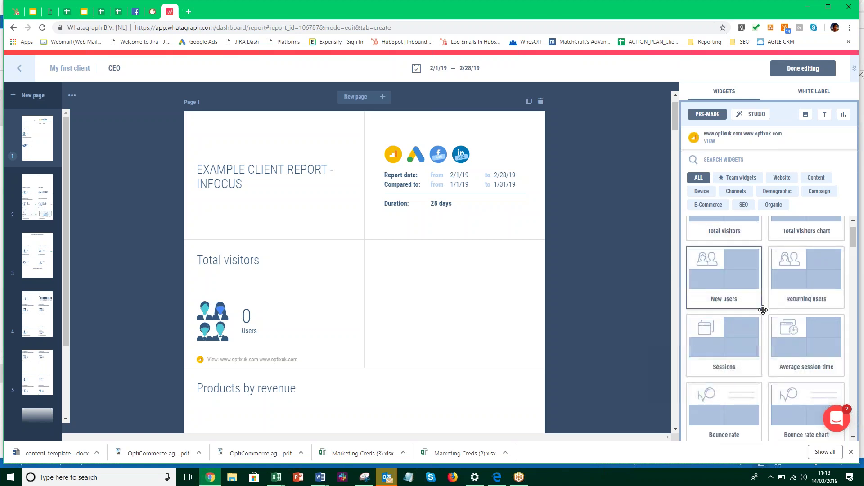
{"action": "scroll", "coordinate": [764, 320], "scroll_direction": "up", "scroll_amount": 1}
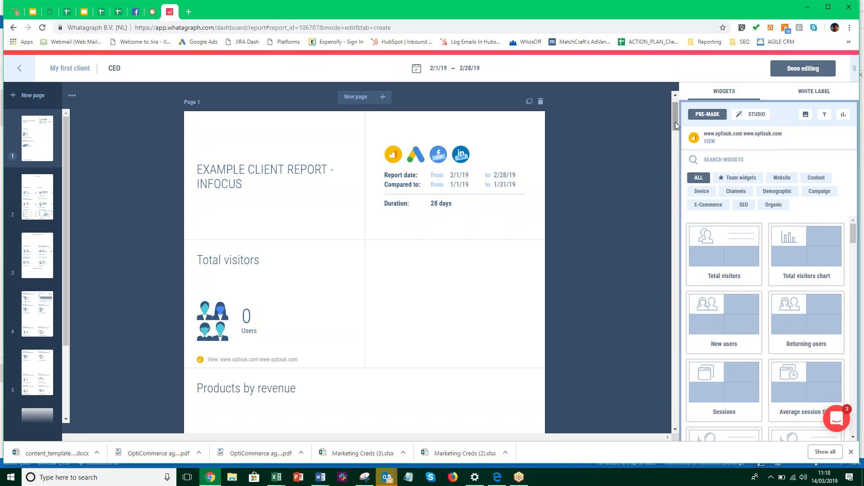
{"action": "left_click_drag", "start_coordinate": [676, 120], "coordinate": [676, 127]}
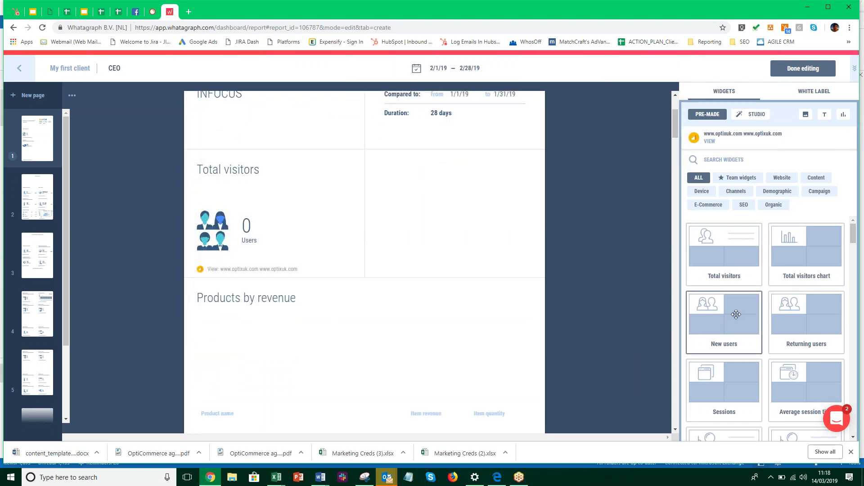
{"action": "left_click_drag", "start_coordinate": [732, 301], "coordinate": [730, 297]}
{"action": "left_click_drag", "start_coordinate": [728, 274], "coordinate": [717, 297]}
{"action": "left_click_drag", "start_coordinate": [734, 329], "coordinate": [482, 253]}
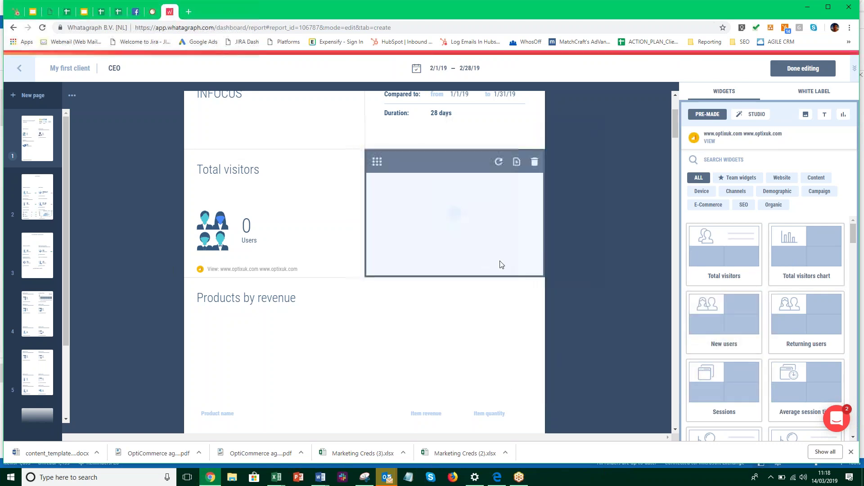
{"action": "scroll", "coordinate": [331, 331], "scroll_direction": "down", "scroll_amount": 1}
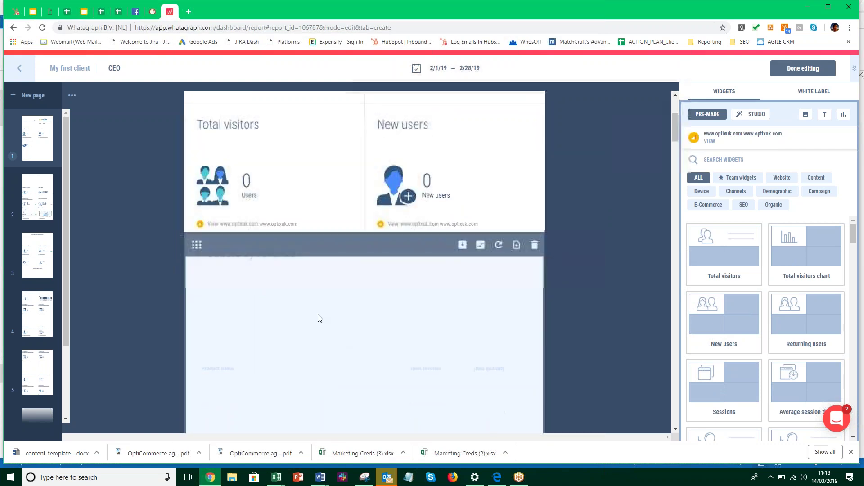
Delete the Products by revenue widget from page 1
{"action": "left_click", "coordinate": [324, 319]}
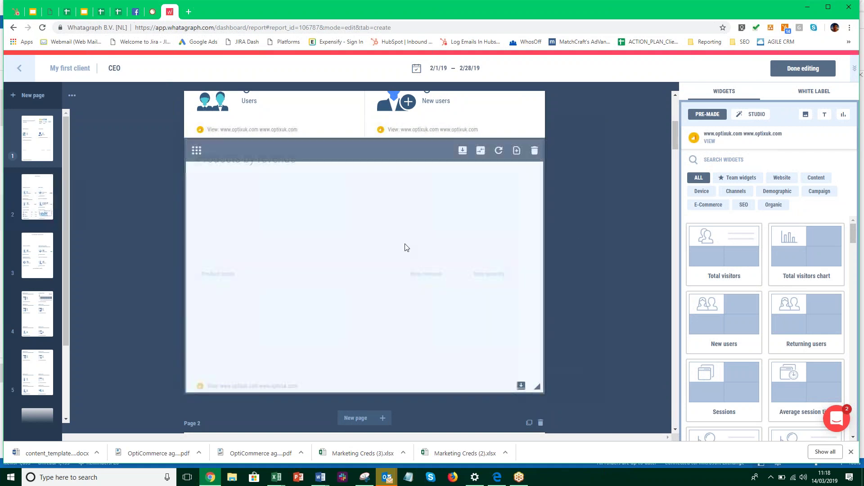
{"action": "left_click", "coordinate": [536, 151]}
{"action": "scroll", "coordinate": [781, 346], "scroll_direction": "down", "scroll_amount": 3}
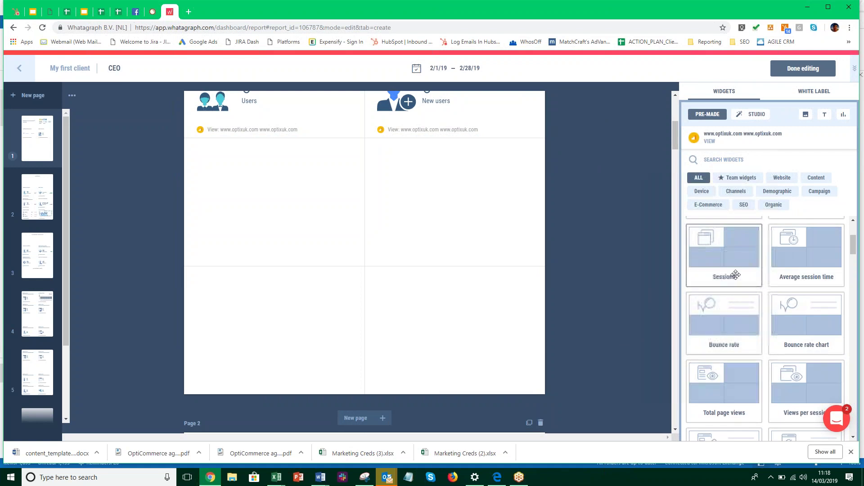
Add Page views by URL and Mobile vs. desktop widgets to page 1
{"action": "scroll", "coordinate": [770, 363], "scroll_direction": "down", "scroll_amount": 2}
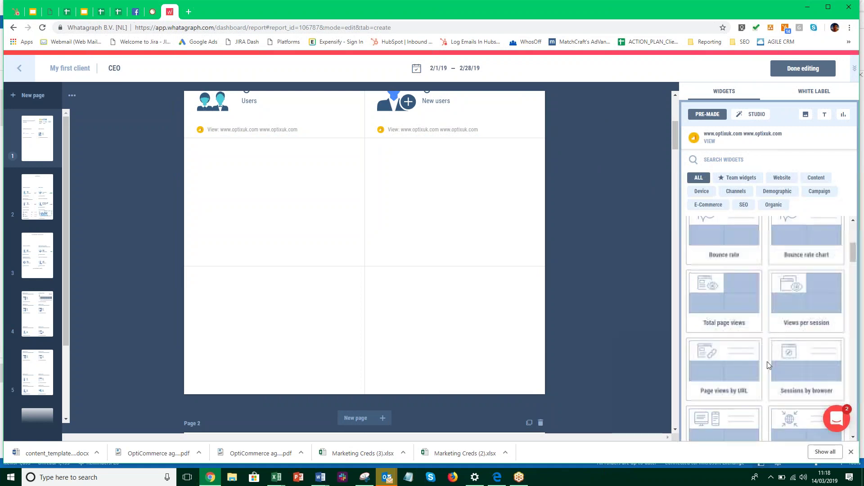
{"action": "scroll", "coordinate": [769, 366], "scroll_direction": "down", "scroll_amount": 2}
{"action": "left_click_drag", "start_coordinate": [720, 290], "coordinate": [356, 201]}
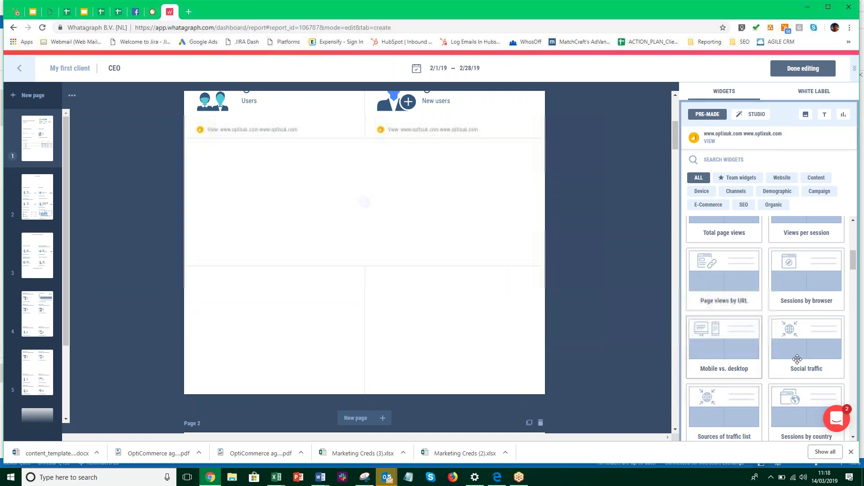
{"action": "scroll", "coordinate": [587, 280], "scroll_direction": "down", "scroll_amount": 1}
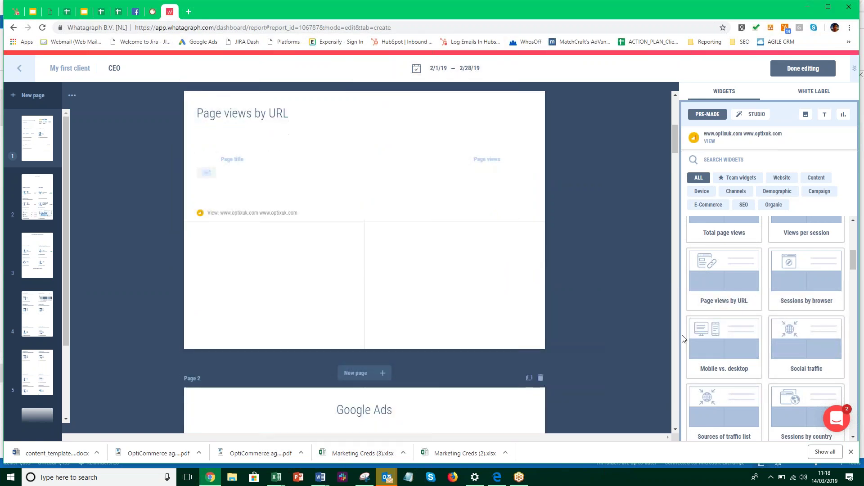
{"action": "left_click_drag", "start_coordinate": [353, 273], "coordinate": [324, 281]}
{"action": "left_click", "coordinate": [444, 178]}
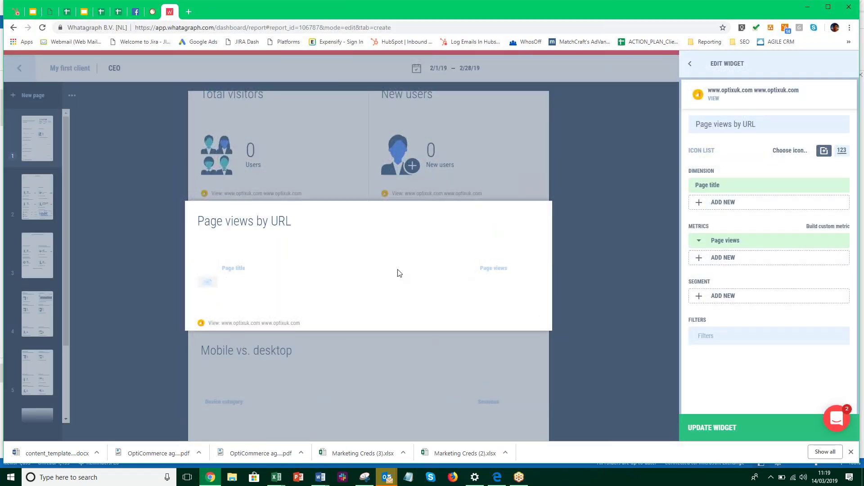
Close the widget settings and shrink Page views by URL and Mobile vs. desktop to half width
{"action": "key", "text": "Escape"}
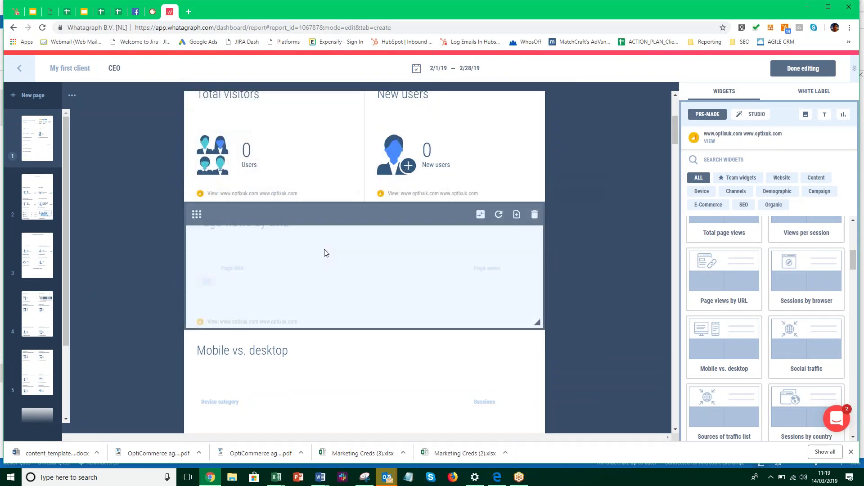
{"action": "scroll", "coordinate": [356, 282], "scroll_direction": "down", "scroll_amount": 3}
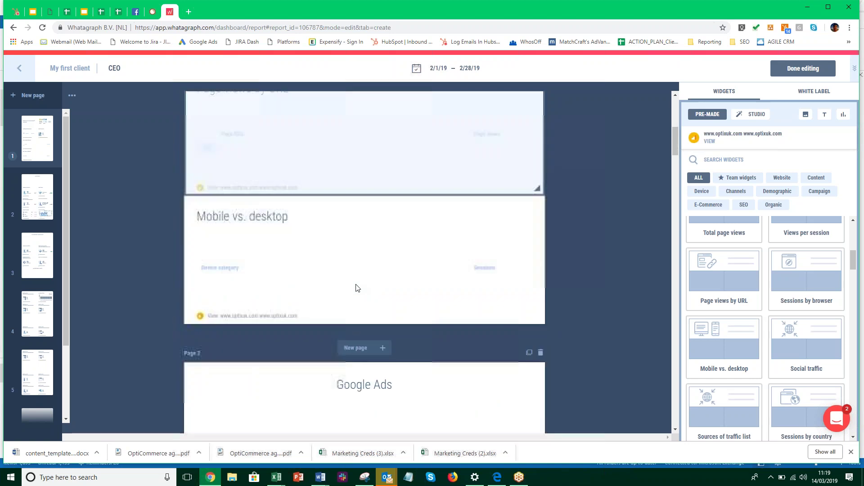
{"action": "scroll", "coordinate": [358, 286], "scroll_direction": "up", "scroll_amount": 1}
{"action": "scroll", "coordinate": [360, 287], "scroll_direction": "up", "scroll_amount": 2}
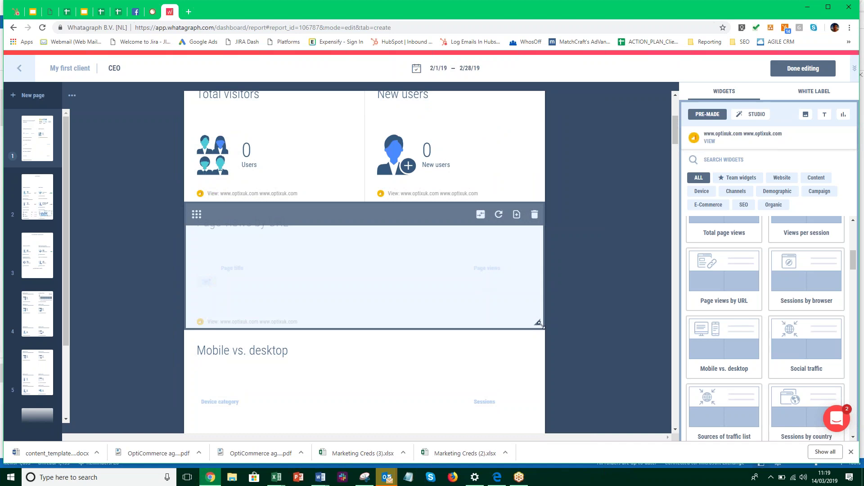
{"action": "left_click_drag", "start_coordinate": [421, 302], "coordinate": [367, 283]}
{"action": "left_click_drag", "start_coordinate": [389, 316], "coordinate": [389, 318]}
{"action": "scroll", "coordinate": [370, 368], "scroll_direction": "down", "scroll_amount": 1}
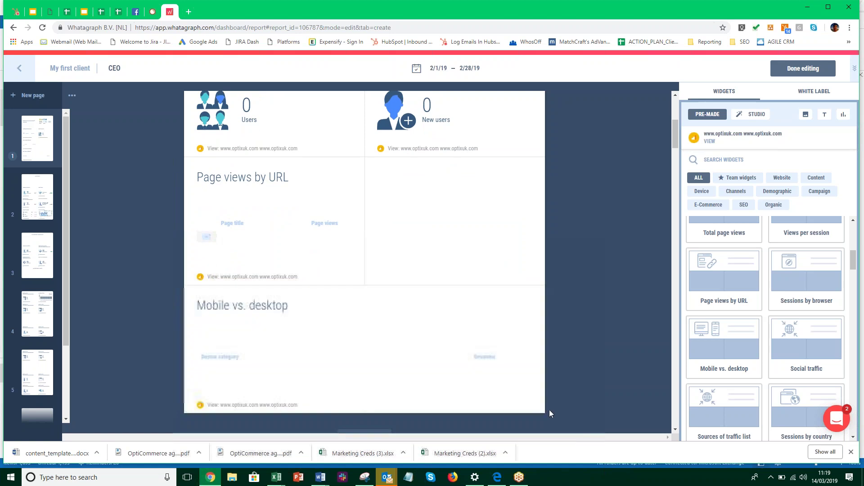
{"action": "left_click_drag", "start_coordinate": [539, 406], "coordinate": [358, 353]}
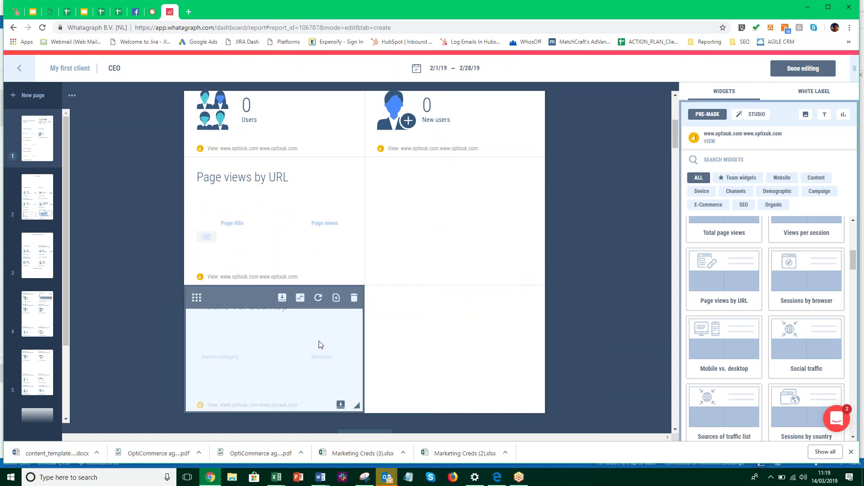
{"action": "left_click_drag", "start_coordinate": [197, 299], "coordinate": [447, 279]}
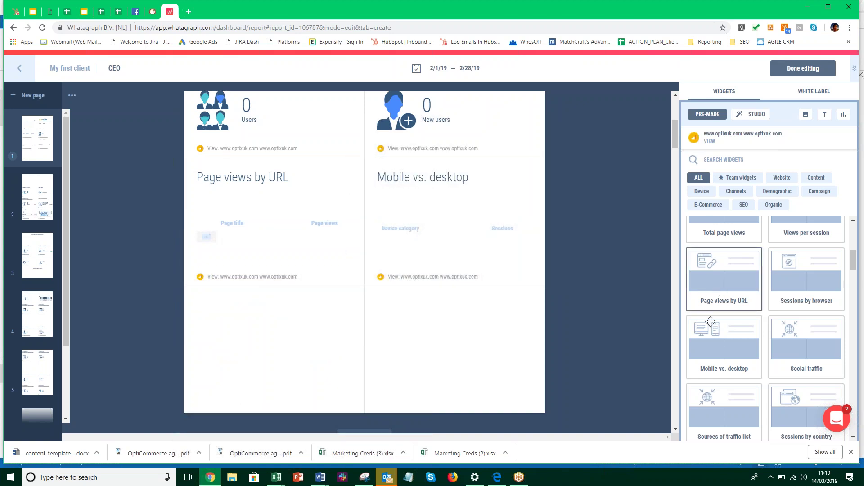
{"action": "scroll", "coordinate": [720, 324], "scroll_direction": "down", "scroll_amount": 2}
{"action": "left_click_drag", "start_coordinate": [799, 271], "coordinate": [261, 349]}
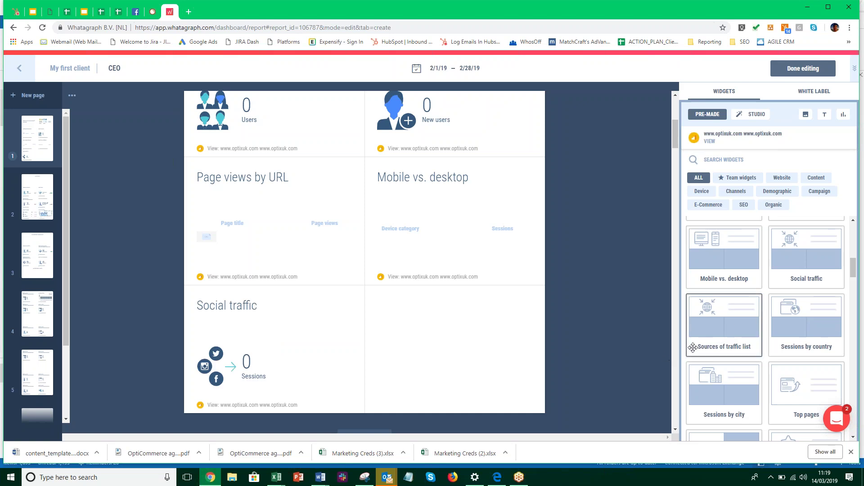
{"action": "left_click_drag", "start_coordinate": [658, 344], "coordinate": [463, 351]}
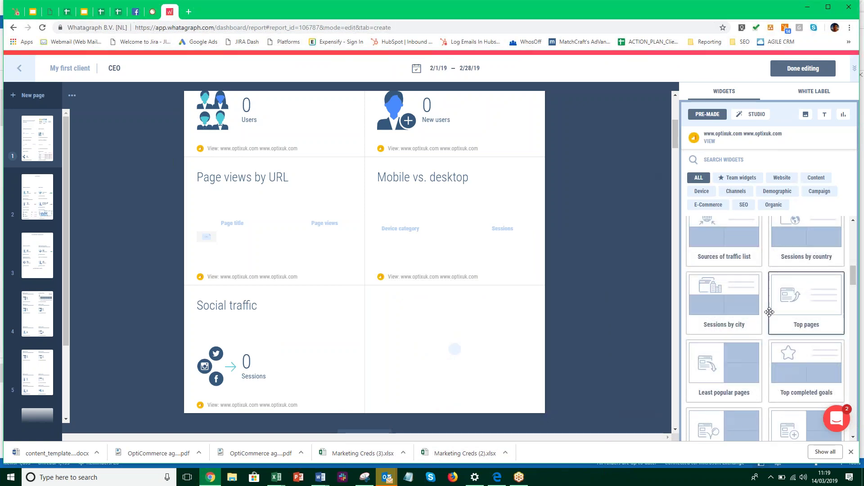
{"action": "scroll", "coordinate": [771, 311], "scroll_direction": "down", "scroll_amount": 3}
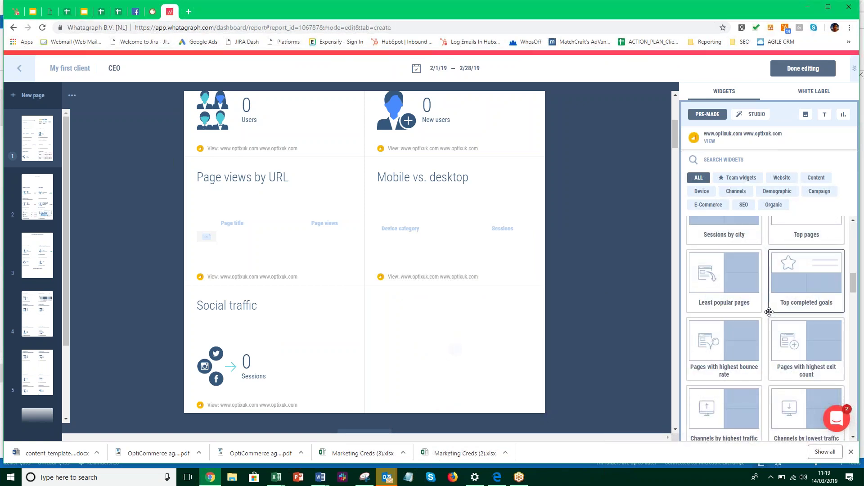
{"action": "scroll", "coordinate": [769, 312], "scroll_direction": "down", "scroll_amount": 1}
{"action": "scroll", "coordinate": [526, 333], "scroll_direction": "down", "scroll_amount": 1}
{"action": "scroll", "coordinate": [525, 330], "scroll_direction": "down", "scroll_amount": 3}
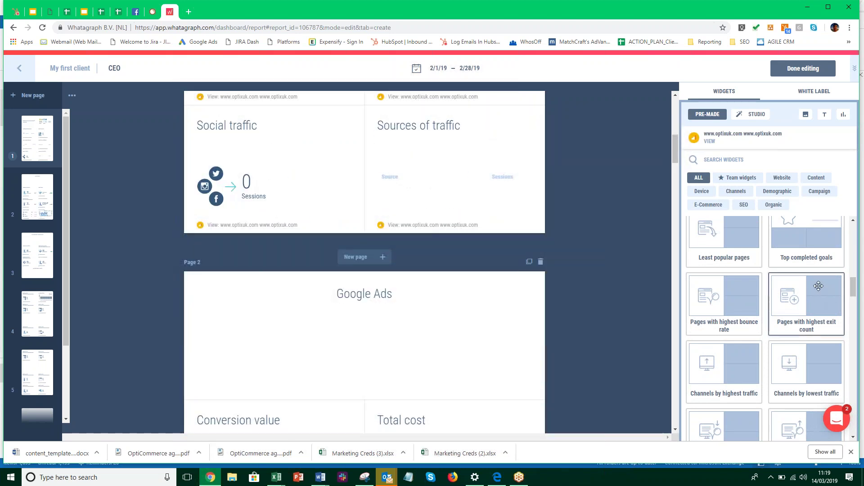
{"action": "scroll", "coordinate": [491, 342], "scroll_direction": "up", "scroll_amount": 2}
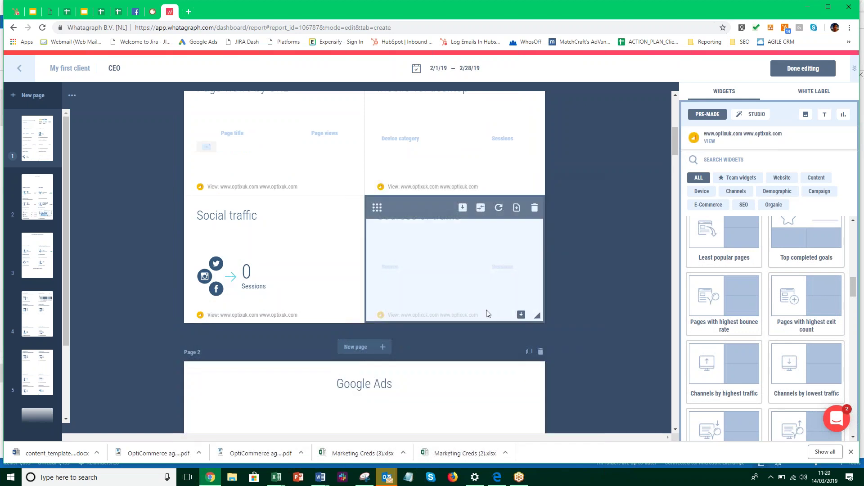
{"action": "scroll", "coordinate": [461, 297], "scroll_direction": "up", "scroll_amount": 6}
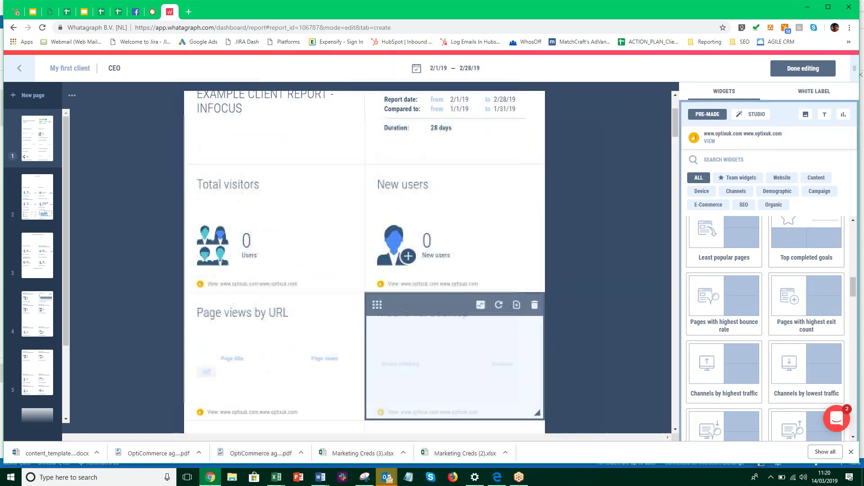
{"action": "scroll", "coordinate": [467, 299], "scroll_direction": "down", "scroll_amount": 6}
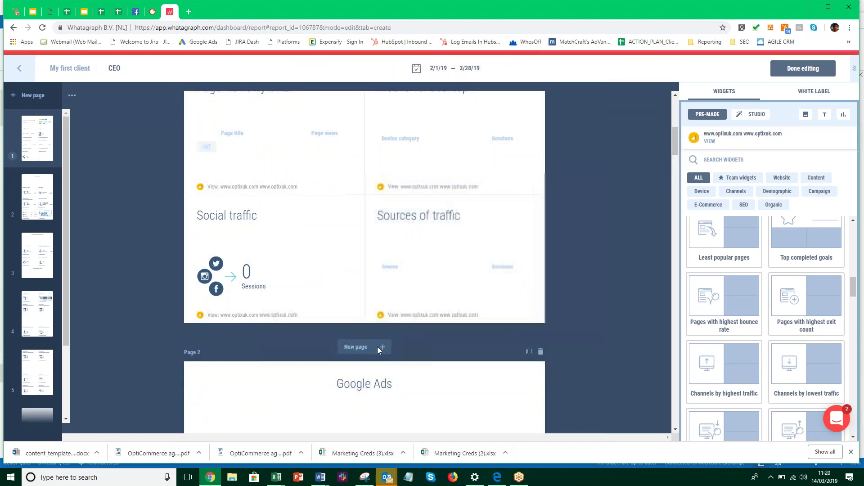
Insert a new page after page 1 and place a Top completed goals widget on it
{"action": "left_click", "coordinate": [382, 347]}
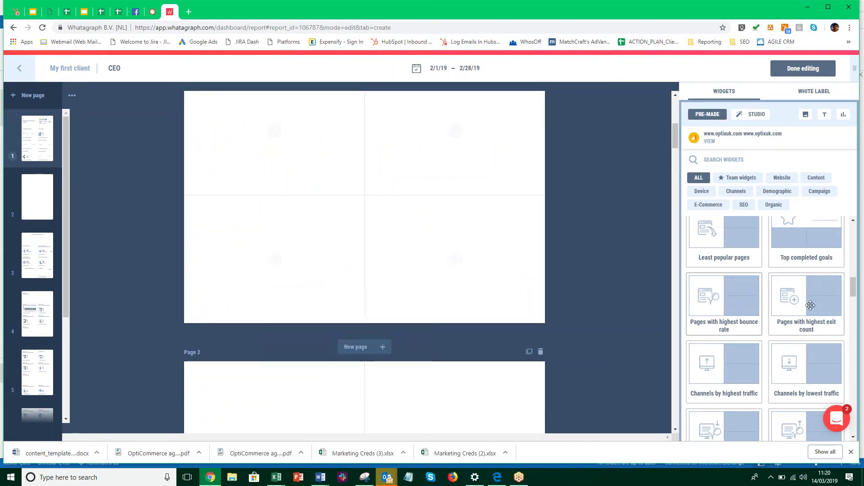
{"action": "scroll", "coordinate": [800, 315], "scroll_direction": "up", "scroll_amount": 2}
{"action": "scroll", "coordinate": [498, 353], "scroll_direction": "down", "scroll_amount": 3}
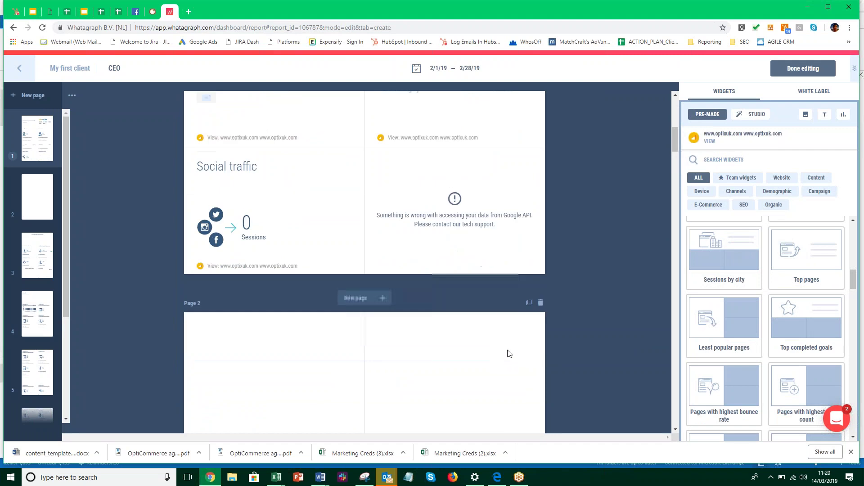
{"action": "left_click_drag", "start_coordinate": [713, 343], "coordinate": [349, 305]}
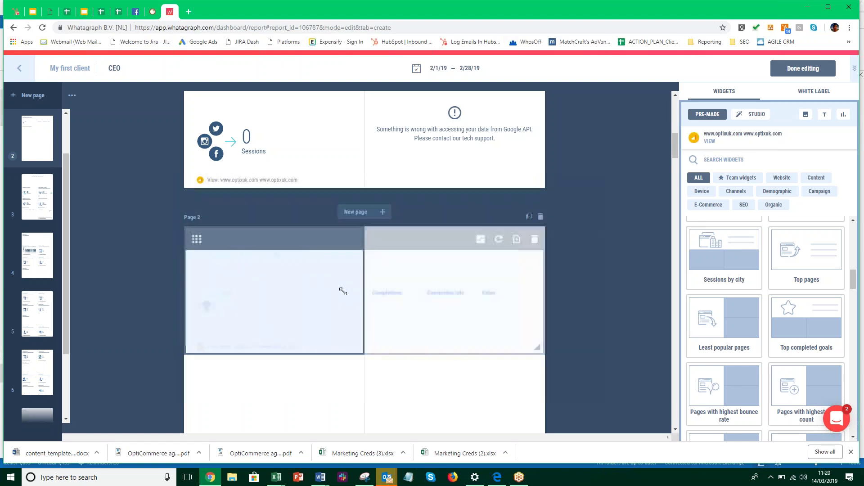
Add a Channels by highest traffic widget to the right half of page 2
{"action": "scroll", "coordinate": [792, 311], "scroll_direction": "down", "scroll_amount": 2}
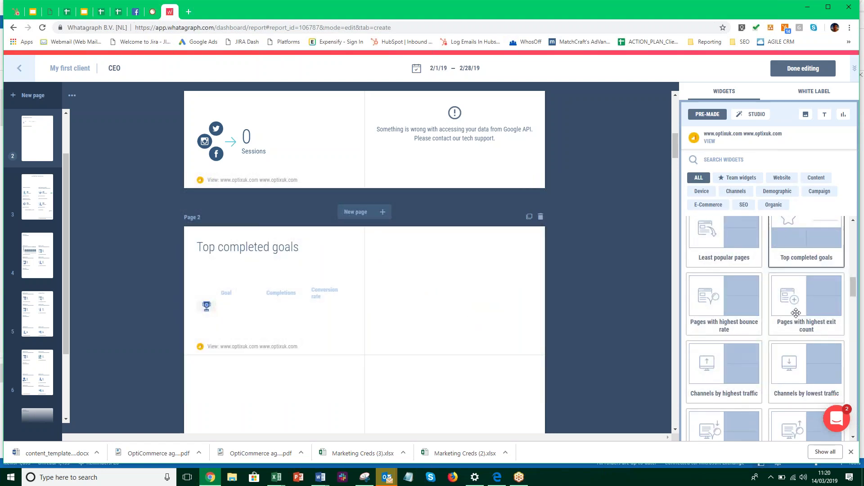
{"action": "scroll", "coordinate": [792, 316], "scroll_direction": "down", "scroll_amount": 1}
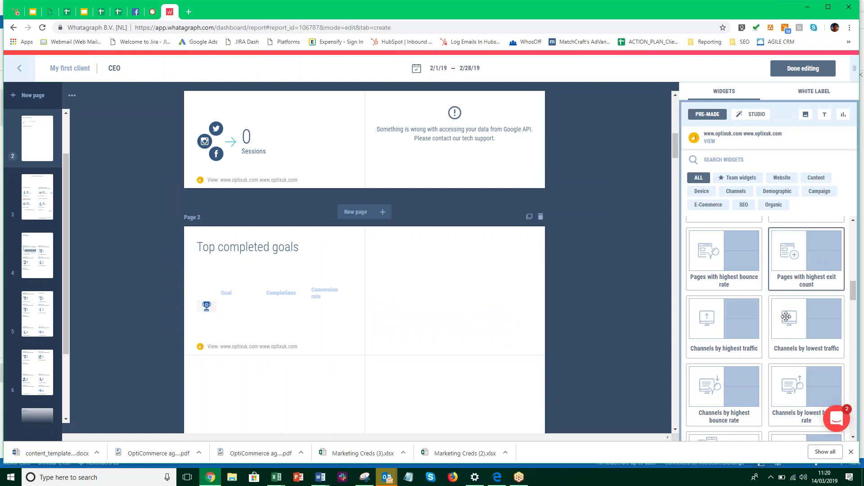
{"action": "scroll", "coordinate": [786, 316], "scroll_direction": "down", "scroll_amount": 1}
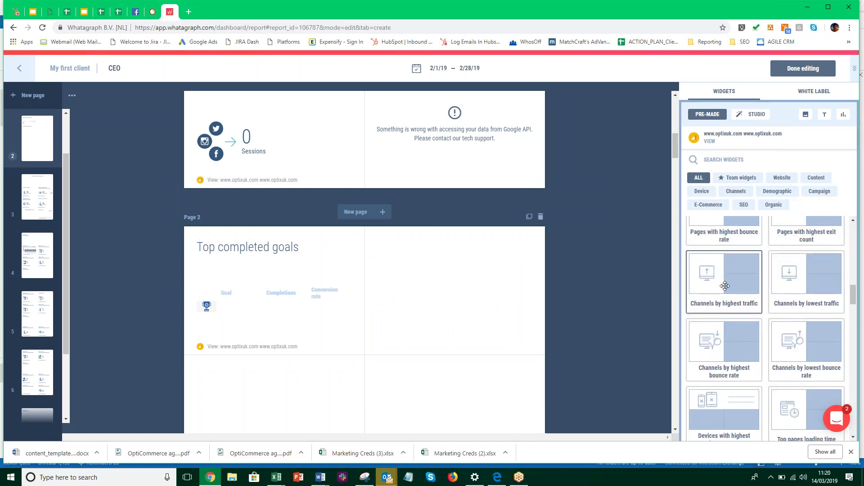
{"action": "left_click_drag", "start_coordinate": [724, 285], "coordinate": [461, 299]}
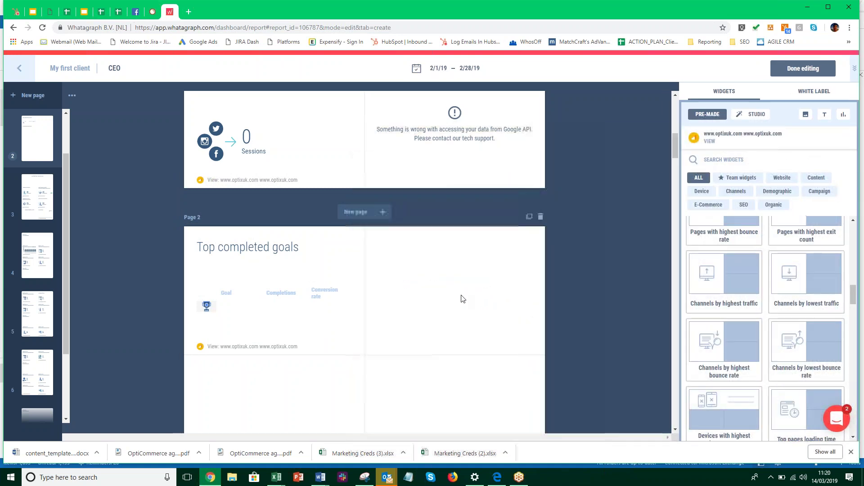
{"action": "scroll", "coordinate": [724, 351], "scroll_direction": "down", "scroll_amount": 3}
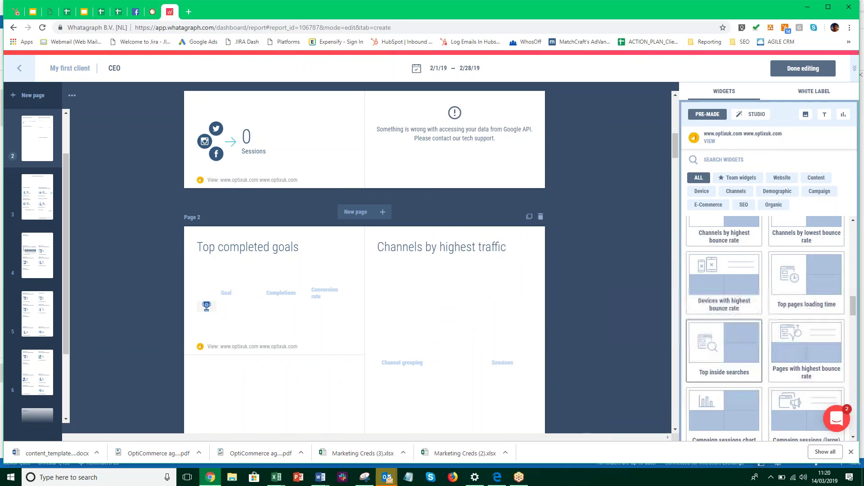
{"action": "scroll", "coordinate": [724, 351], "scroll_direction": "down", "scroll_amount": 5}
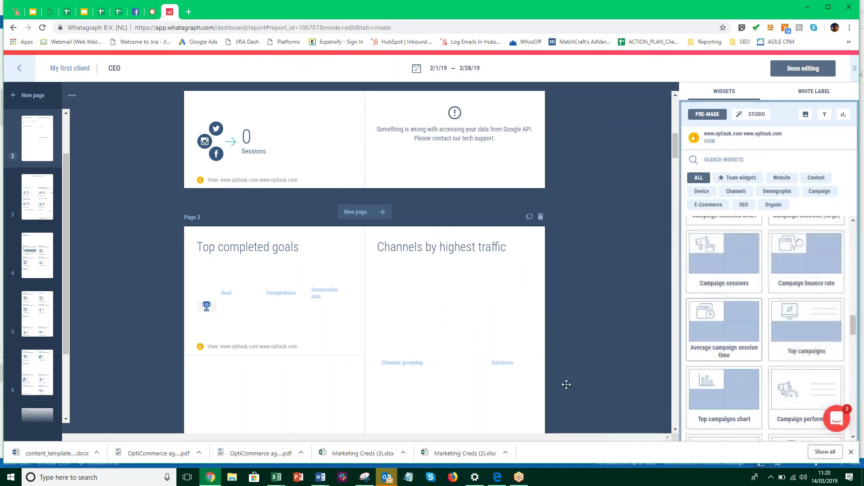
{"action": "scroll", "coordinate": [666, 343], "scroll_direction": "up", "scroll_amount": 1}
{"action": "scroll", "coordinate": [540, 337], "scroll_direction": "up", "scroll_amount": 4}
{"action": "scroll", "coordinate": [433, 349], "scroll_direction": "down", "scroll_amount": 6}
{"action": "scroll", "coordinate": [465, 339], "scroll_direction": "down", "scroll_amount": 3}
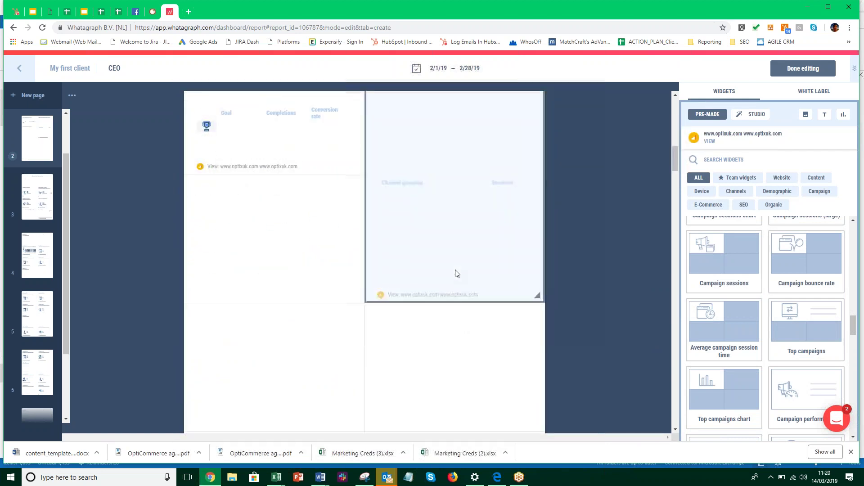
Shorten Channels by highest traffic to half height, matching Top completed goals
{"action": "left_click", "coordinate": [533, 292]}
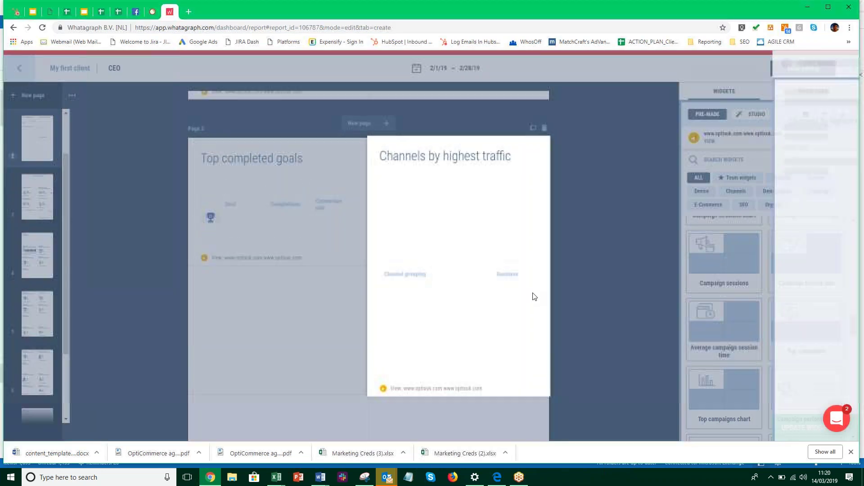
{"action": "left_click", "coordinate": [543, 398]}
{"action": "left_click_drag", "start_coordinate": [483, 299], "coordinate": [473, 287]}
{"action": "scroll", "coordinate": [393, 324], "scroll_direction": "down", "scroll_amount": 6}
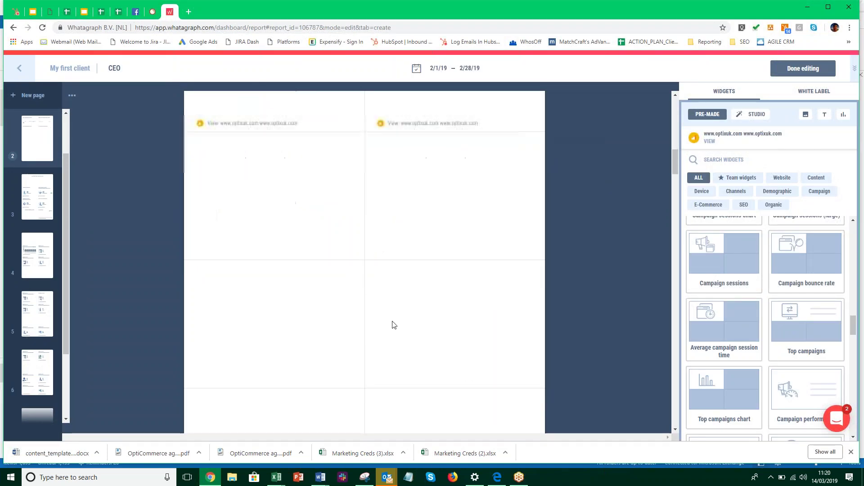
{"action": "scroll", "coordinate": [396, 325], "scroll_direction": "down", "scroll_amount": 1}
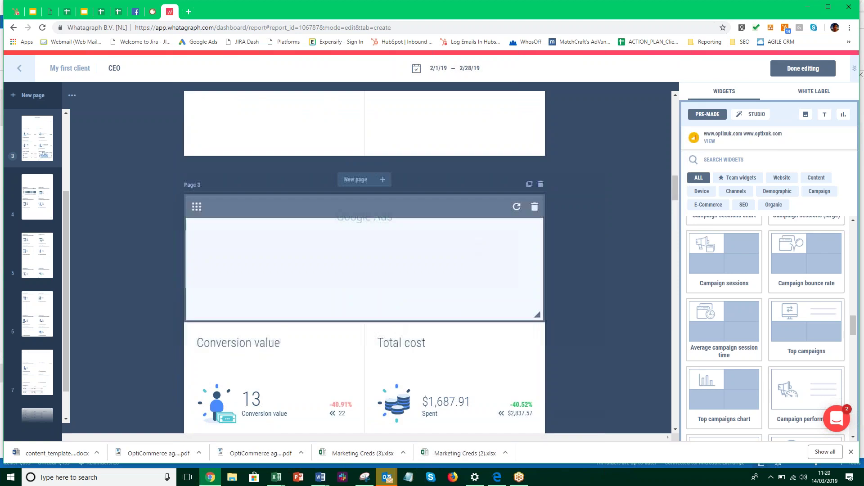
{"action": "left_click", "coordinate": [741, 143]}
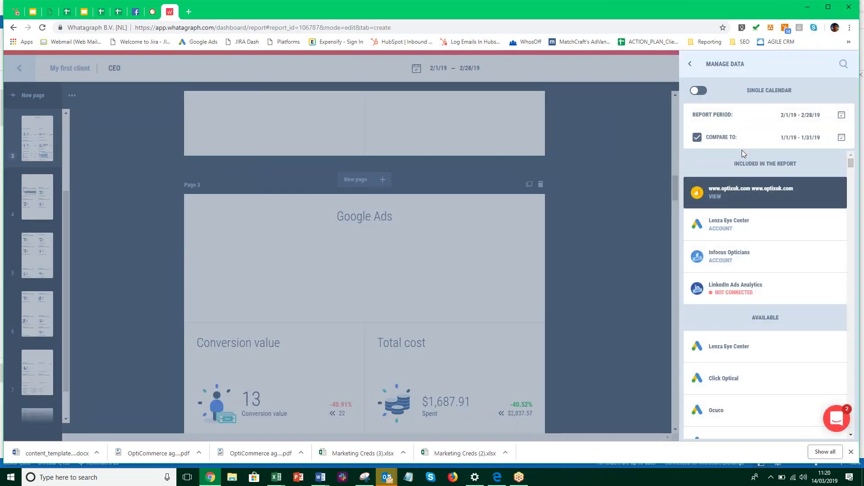
{"action": "mouse_move", "coordinate": [702, 202]}
{"action": "left_click", "coordinate": [831, 193]}
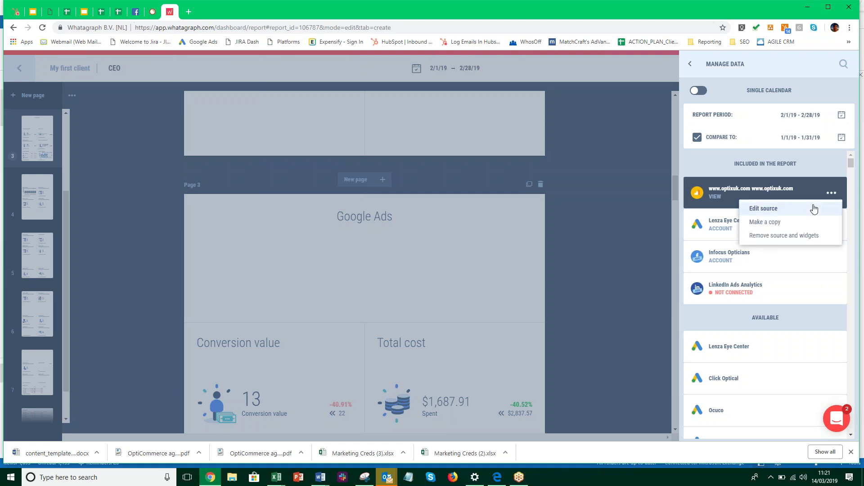
{"action": "left_click", "coordinate": [579, 264]}
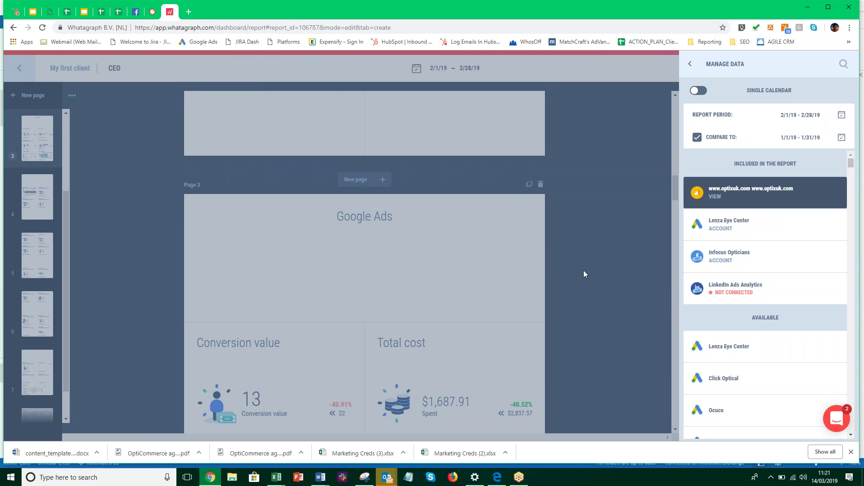
{"action": "mouse_move", "coordinate": [696, 205]}
{"action": "left_click", "coordinate": [787, 201]}
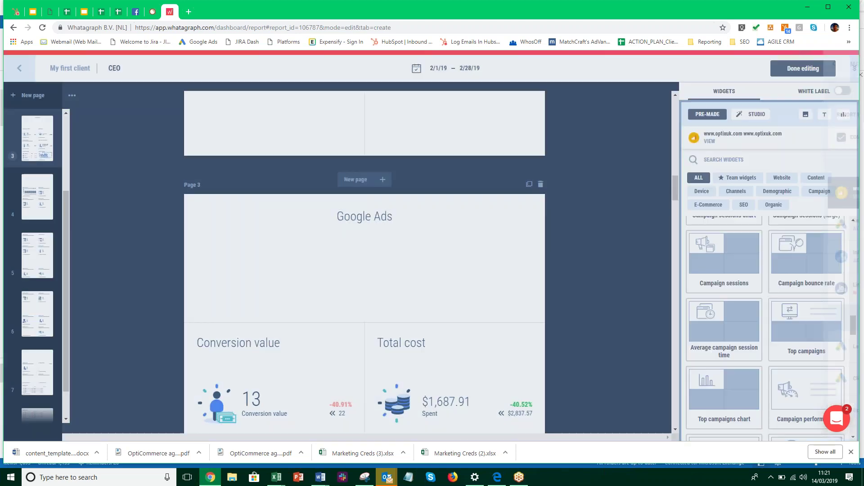
Reopen data source management and check the optixuk.com source's options
{"action": "left_click", "coordinate": [736, 139]}
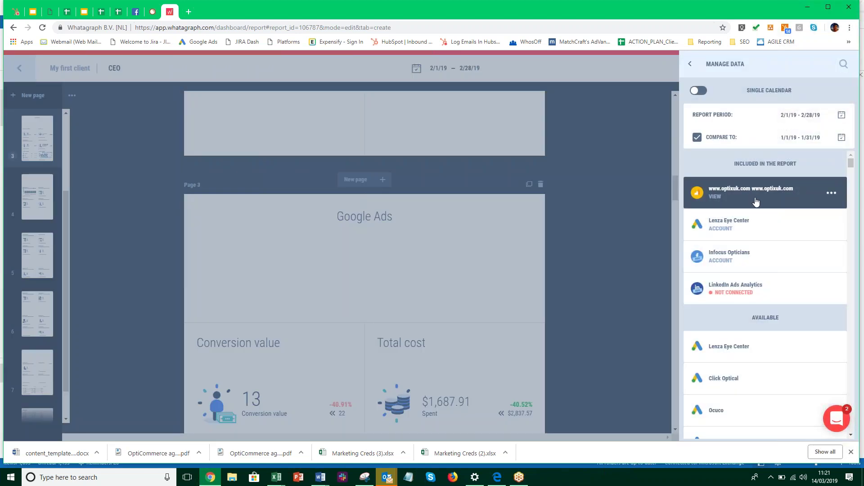
{"action": "left_click", "coordinate": [831, 193]}
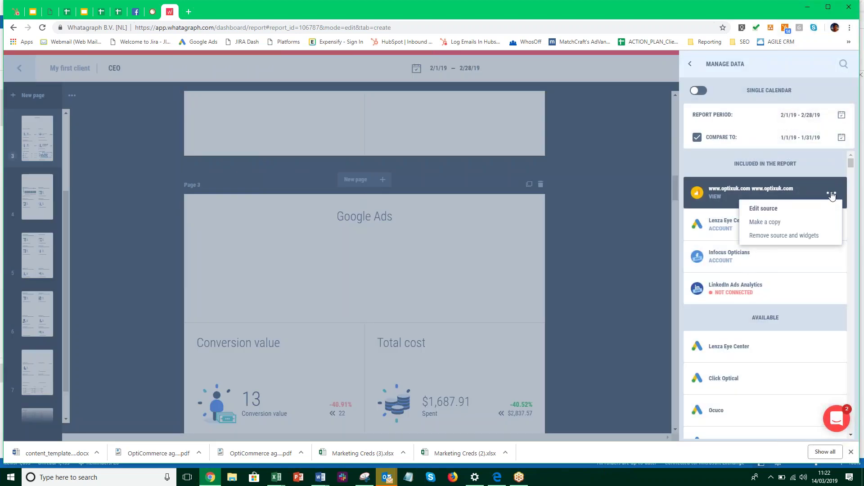
{"action": "left_click", "coordinate": [790, 207]}
{"action": "left_click", "coordinate": [832, 193]}
{"action": "left_click", "coordinate": [835, 194]}
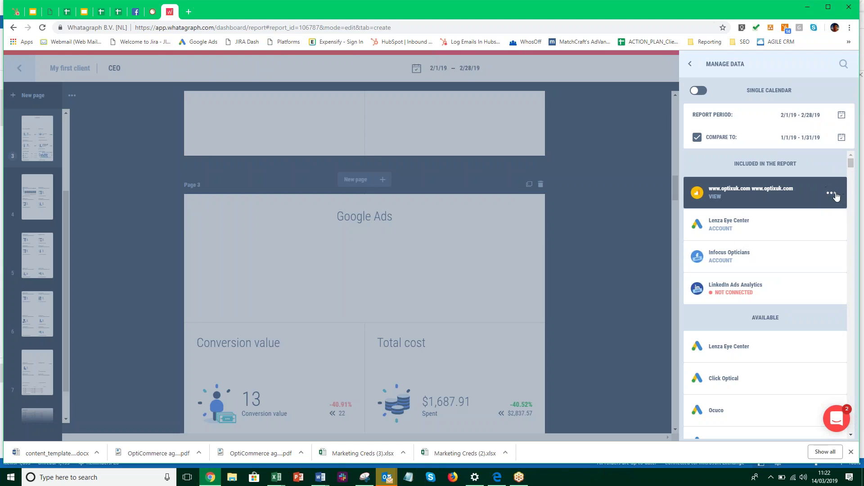
{"action": "left_click", "coordinate": [835, 194]}
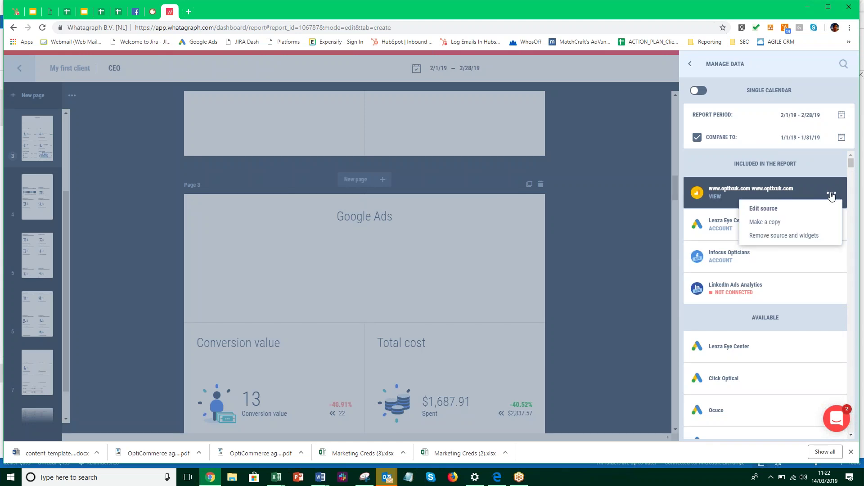
{"action": "left_click", "coordinate": [733, 243]}
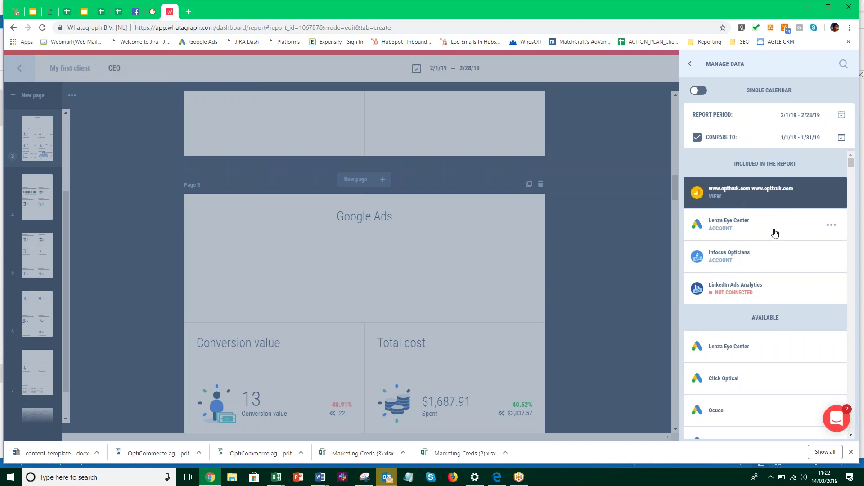
Make Lenza Eye Center the active data source and browse its widgets down to Keywords
{"action": "left_click", "coordinate": [775, 233]}
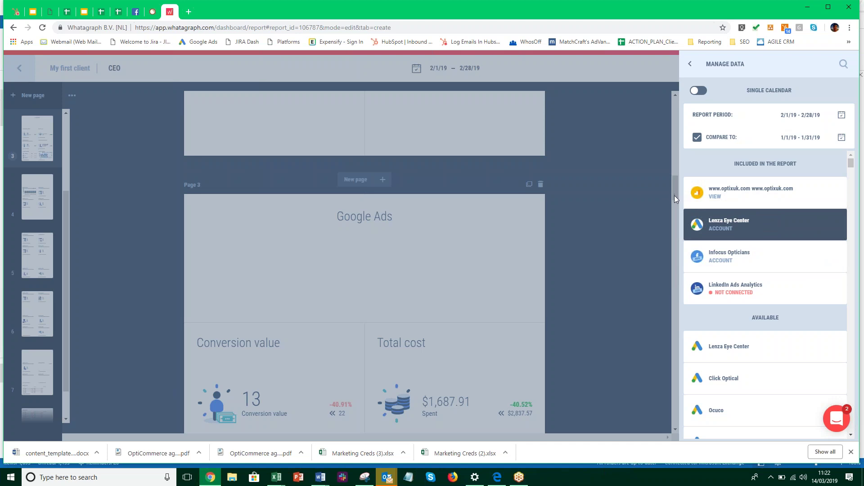
{"action": "left_click", "coordinate": [752, 234]}
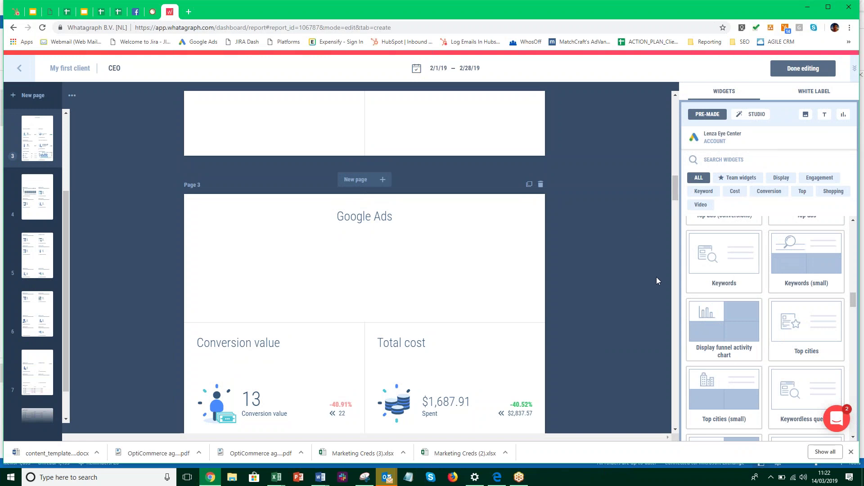
{"action": "scroll", "coordinate": [496, 275], "scroll_direction": "down", "scroll_amount": 1}
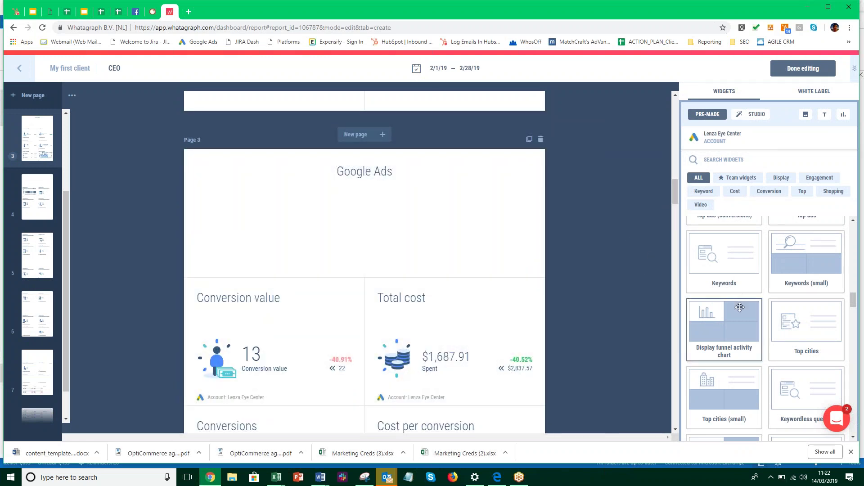
{"action": "scroll", "coordinate": [743, 307], "scroll_direction": "down", "scroll_amount": 6}
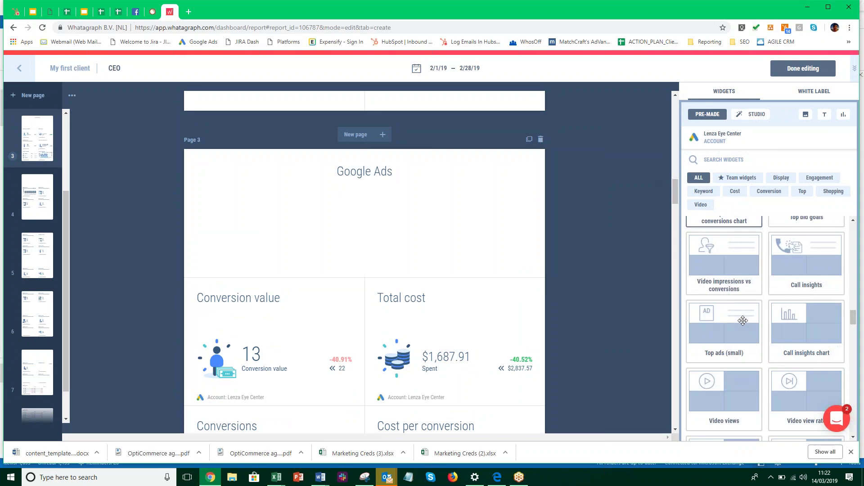
{"action": "scroll", "coordinate": [743, 321], "scroll_direction": "up", "scroll_amount": 3}
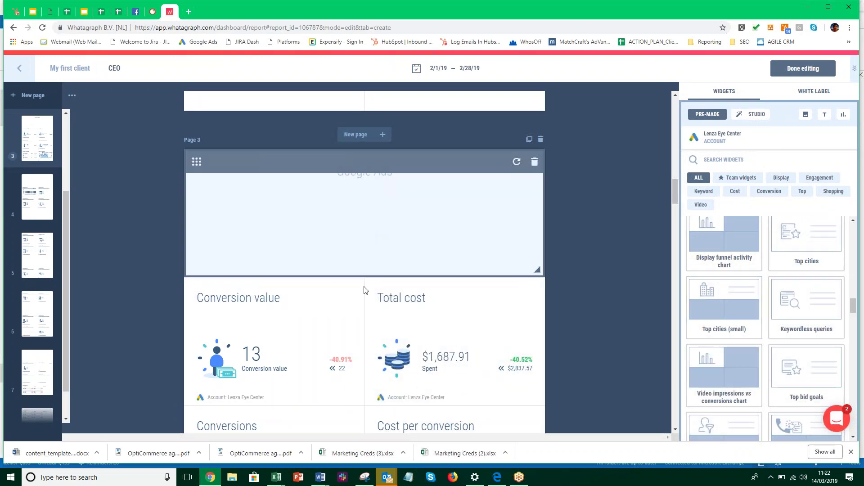
{"action": "scroll", "coordinate": [365, 291], "scroll_direction": "down", "scroll_amount": 2}
{"action": "scroll", "coordinate": [366, 292], "scroll_direction": "down", "scroll_amount": 2}
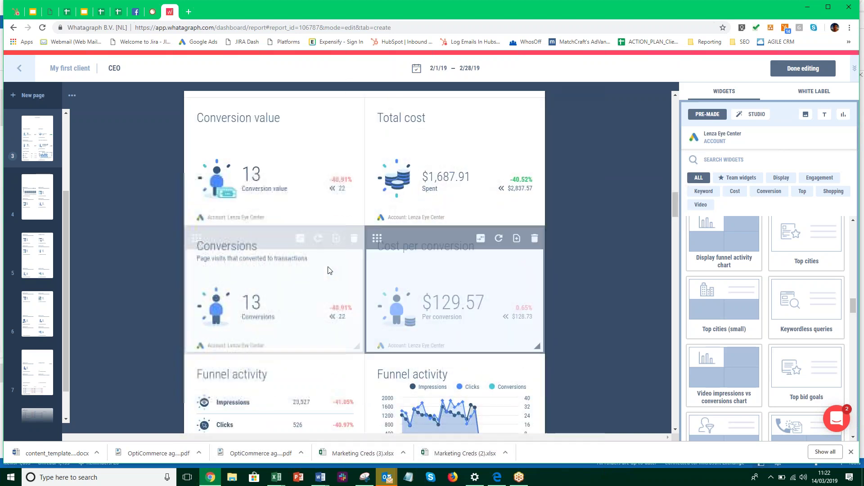
{"action": "scroll", "coordinate": [400, 275], "scroll_direction": "down", "scroll_amount": 1}
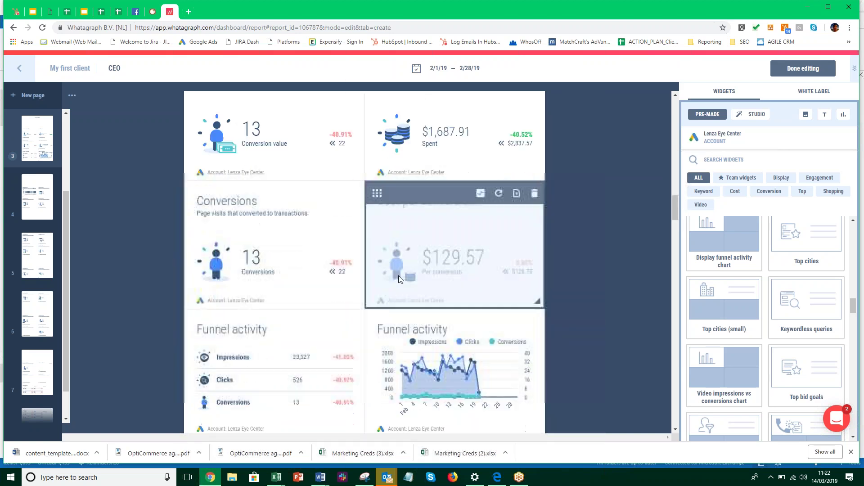
{"action": "scroll", "coordinate": [403, 275], "scroll_direction": "down", "scroll_amount": 2}
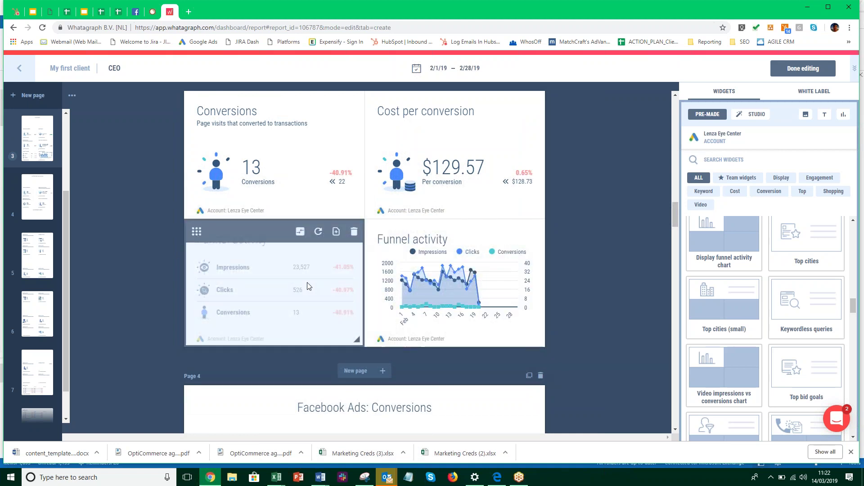
{"action": "scroll", "coordinate": [468, 289], "scroll_direction": "down", "scroll_amount": 1}
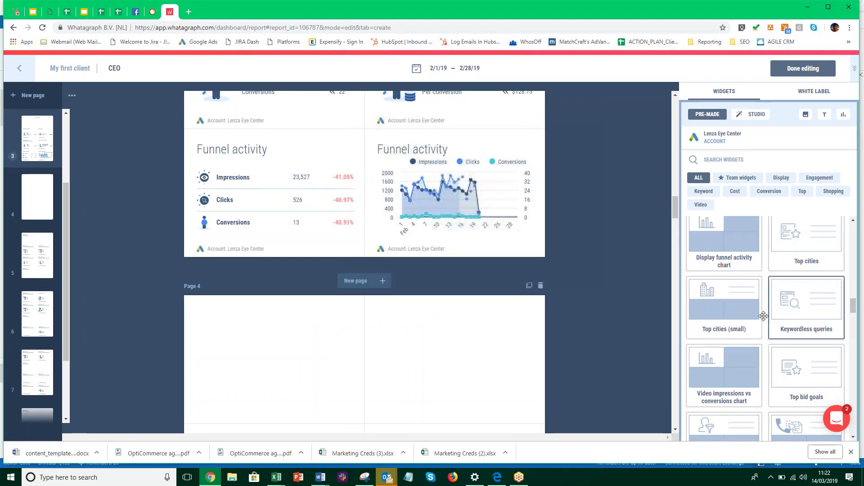
{"action": "scroll", "coordinate": [799, 335], "scroll_direction": "up", "scroll_amount": 4}
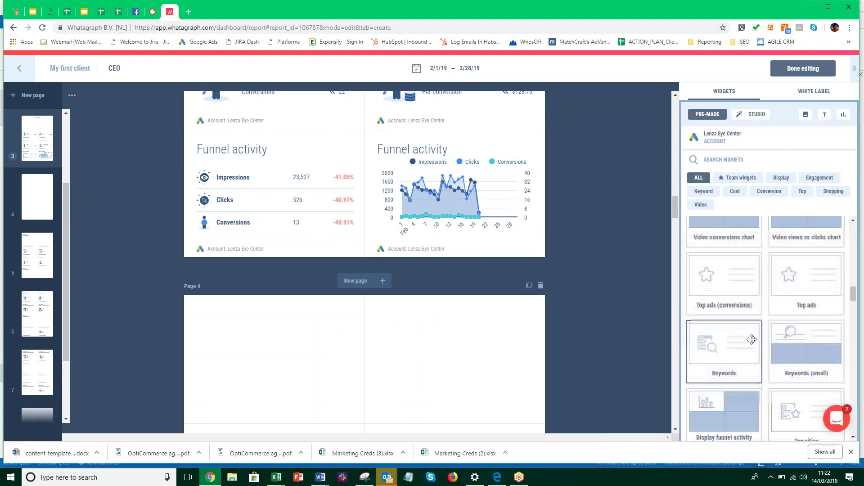
Place a Google Ads Keywords table for Lenza Eye Center on the empty page 4
{"action": "left_click_drag", "start_coordinate": [752, 338], "coordinate": [345, 364]}
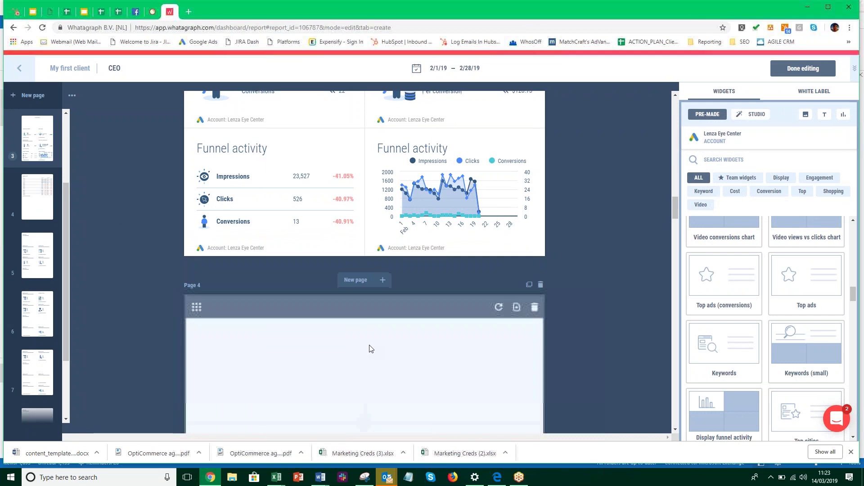
{"action": "scroll", "coordinate": [370, 349], "scroll_direction": "down", "scroll_amount": 3}
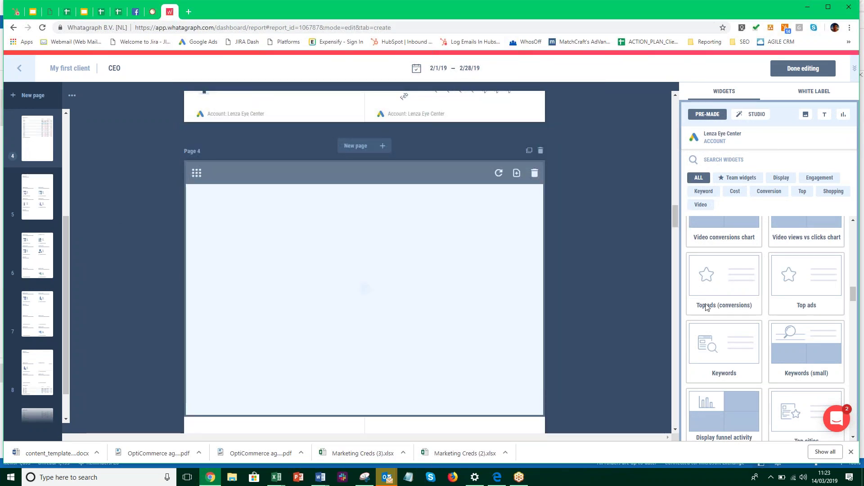
{"action": "scroll", "coordinate": [473, 264], "scroll_direction": "down", "scroll_amount": 2}
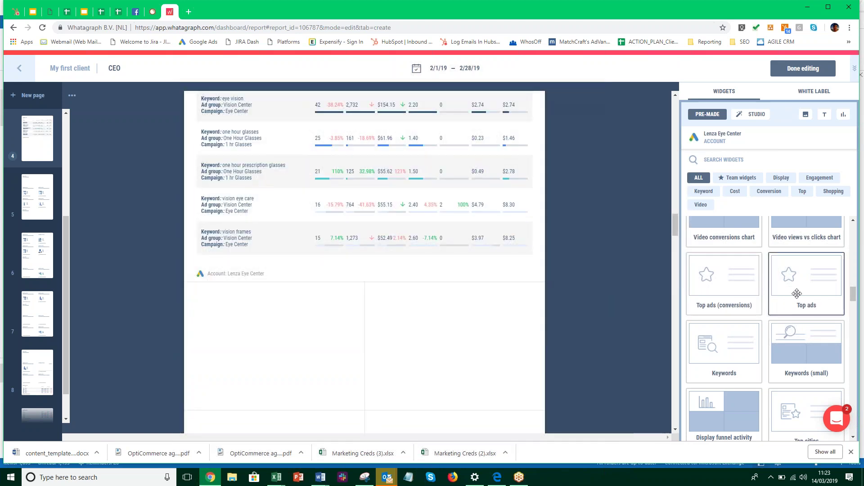
{"action": "scroll", "coordinate": [318, 210], "scroll_direction": "up", "scroll_amount": 2}
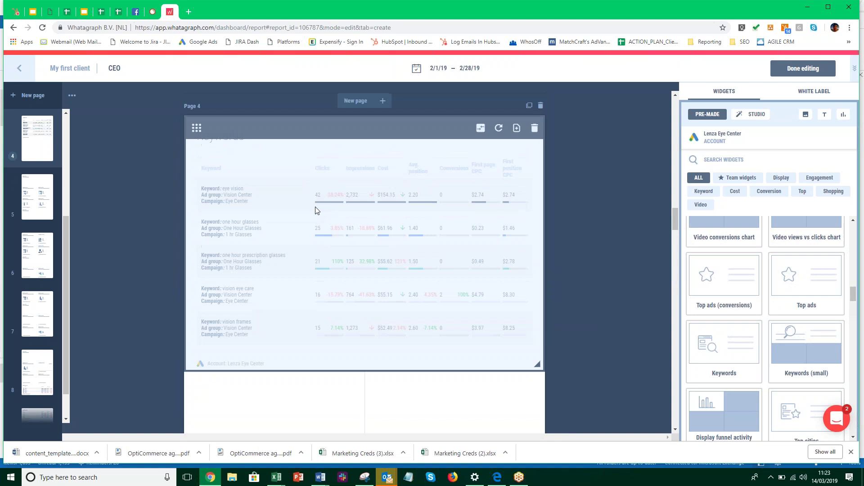
{"action": "scroll", "coordinate": [316, 208], "scroll_direction": "up", "scroll_amount": 1}
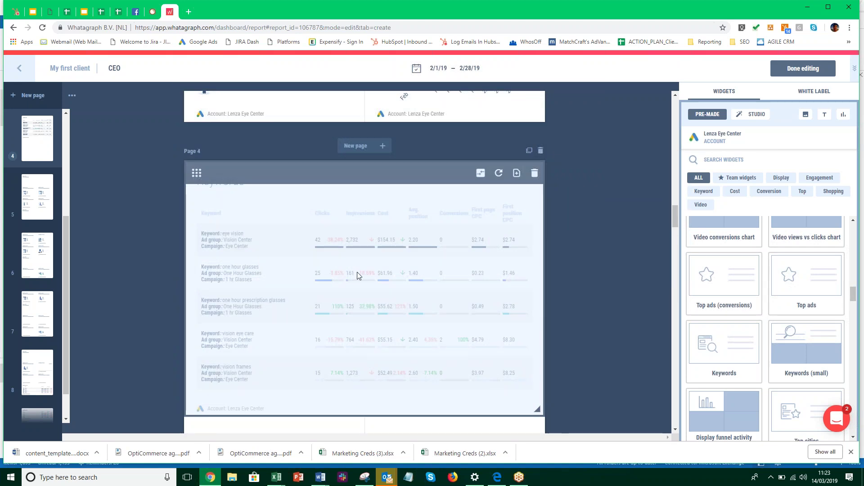
{"action": "scroll", "coordinate": [786, 299], "scroll_direction": "up", "scroll_amount": 4}
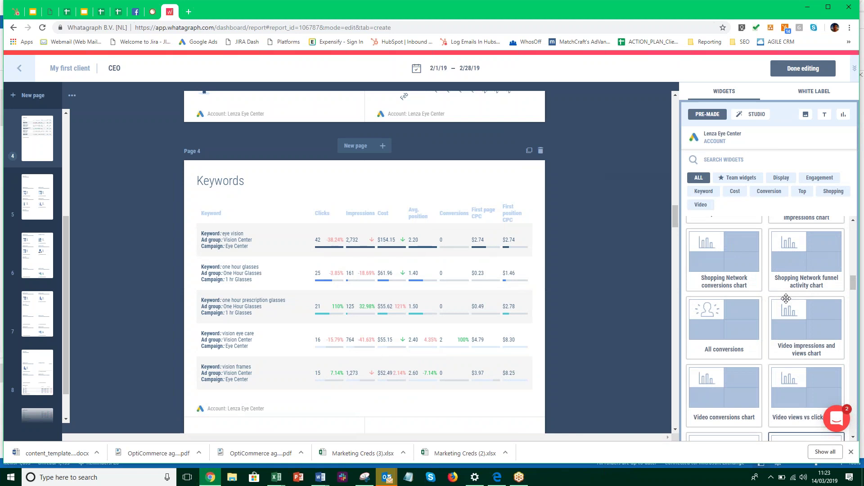
{"action": "scroll", "coordinate": [786, 298], "scroll_direction": "up", "scroll_amount": 4}
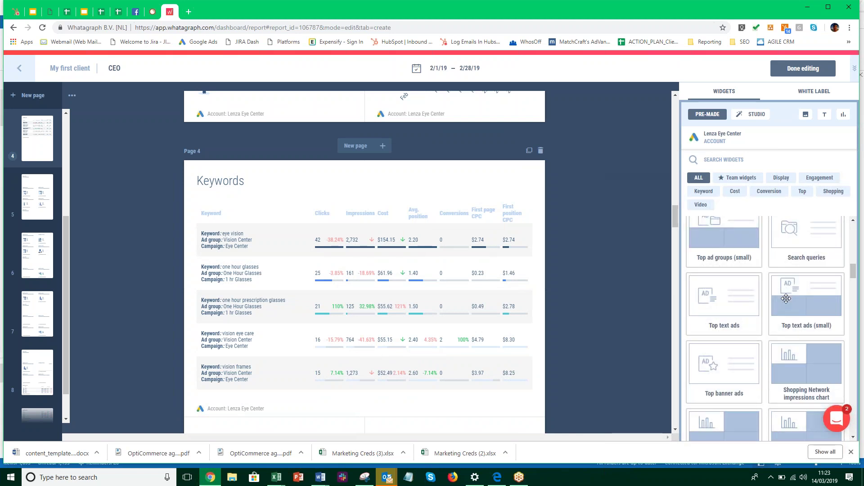
{"action": "scroll", "coordinate": [786, 299], "scroll_direction": "up", "scroll_amount": 1}
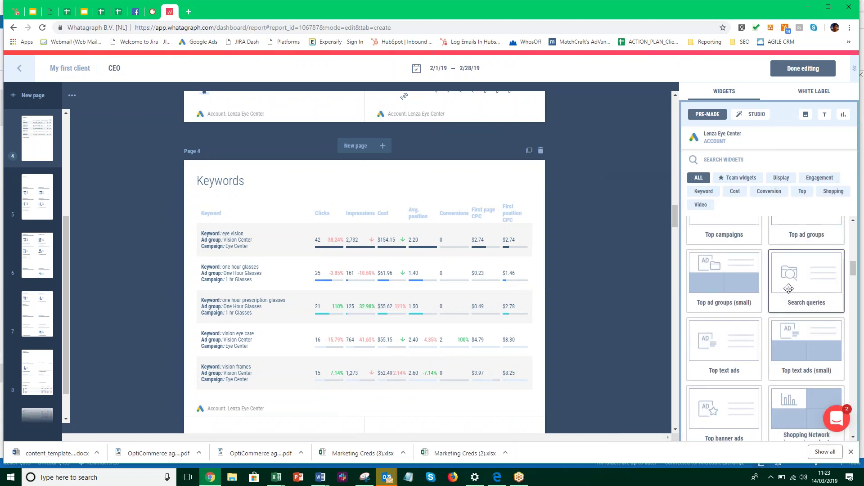
Place a Lenza Eye Center Search queries table below the Keywords table and review page 4
{"action": "left_click_drag", "start_coordinate": [788, 289], "coordinate": [321, 480]}
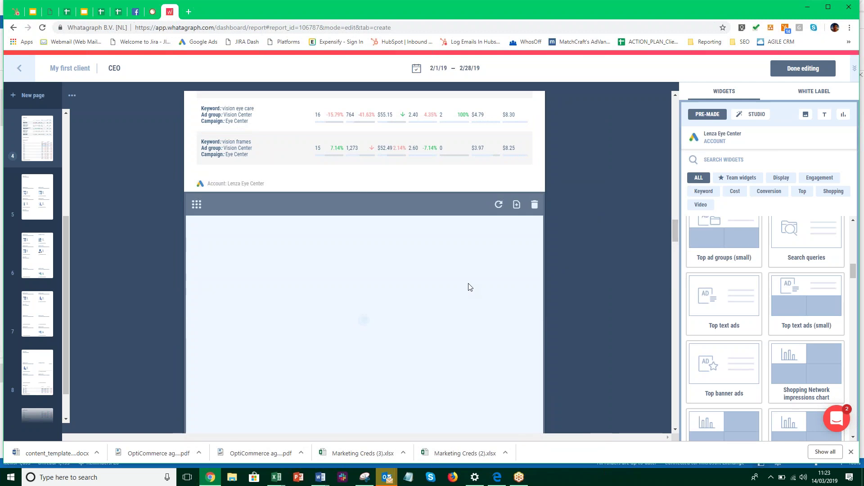
{"action": "scroll", "coordinate": [468, 288], "scroll_direction": "down", "scroll_amount": 3}
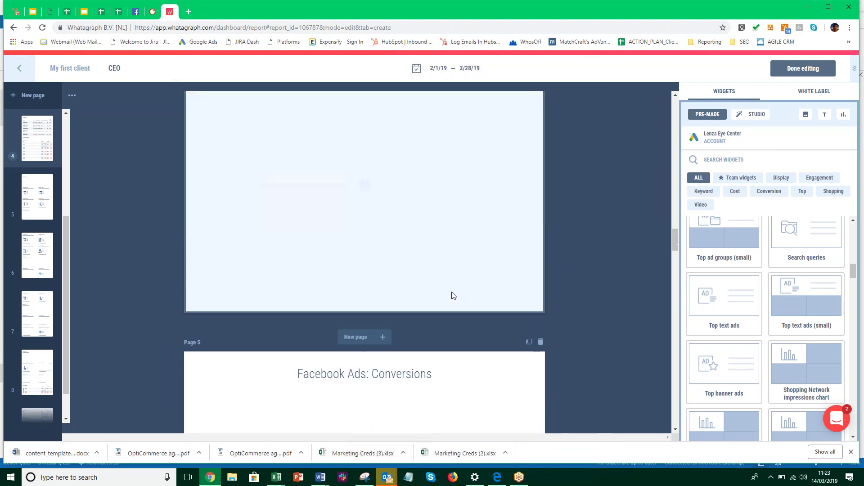
{"action": "scroll", "coordinate": [459, 290], "scroll_direction": "up", "scroll_amount": 3}
{"action": "scroll", "coordinate": [460, 286], "scroll_direction": "up", "scroll_amount": 3}
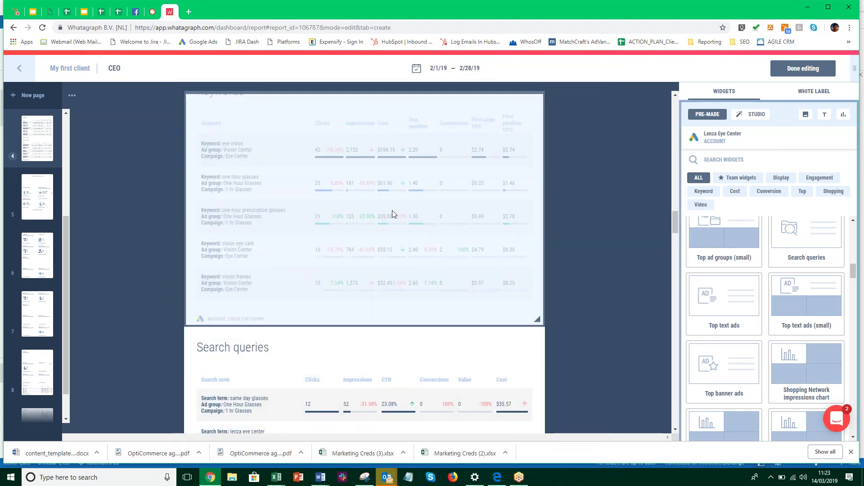
{"action": "scroll", "coordinate": [392, 242], "scroll_direction": "up", "scroll_amount": 2}
{"action": "scroll", "coordinate": [406, 240], "scroll_direction": "down", "scroll_amount": 2}
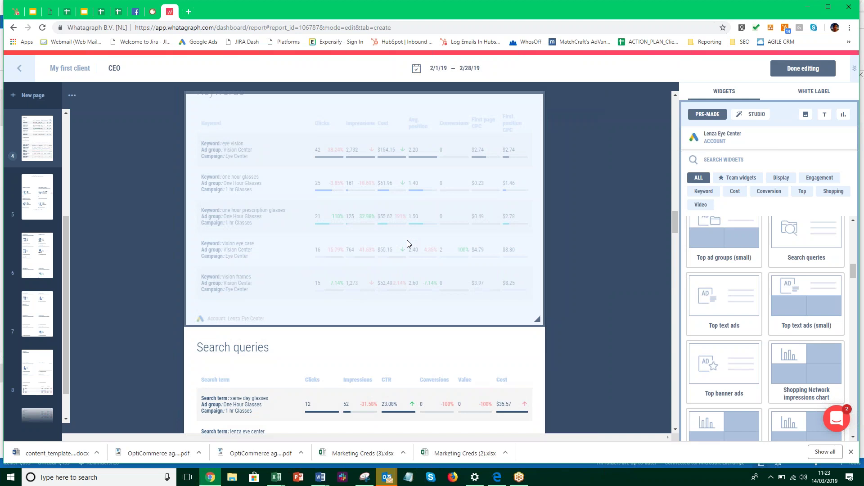
{"action": "scroll", "coordinate": [540, 273], "scroll_direction": "down", "scroll_amount": 1}
{"action": "scroll", "coordinate": [585, 271], "scroll_direction": "down", "scroll_amount": 7}
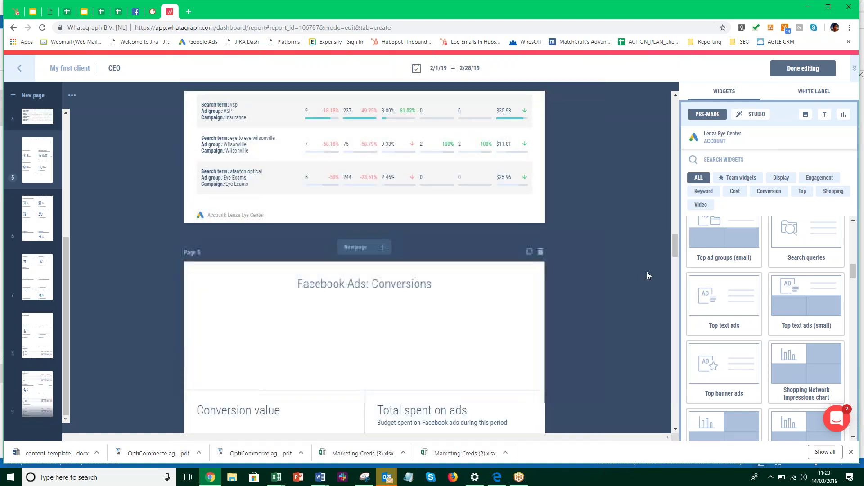
{"action": "scroll", "coordinate": [640, 274], "scroll_direction": "down", "scroll_amount": 3}
{"action": "scroll", "coordinate": [640, 274], "scroll_direction": "down", "scroll_amount": 6}
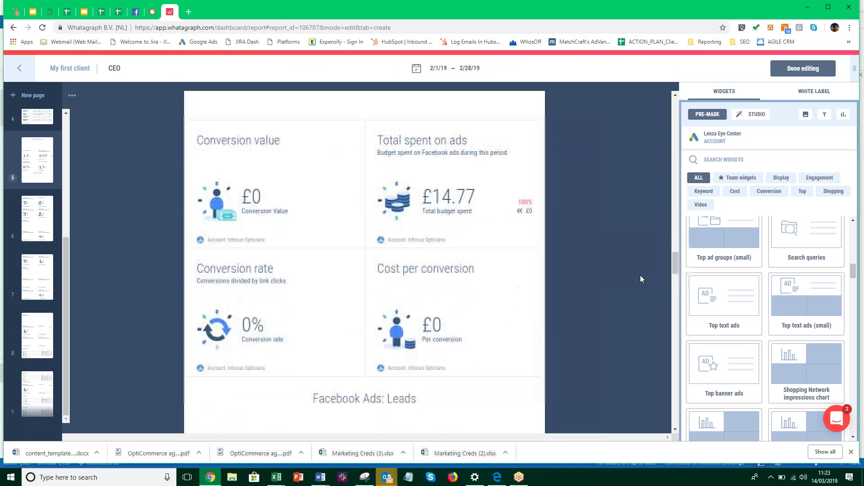
{"action": "scroll", "coordinate": [640, 277], "scroll_direction": "up", "scroll_amount": 2}
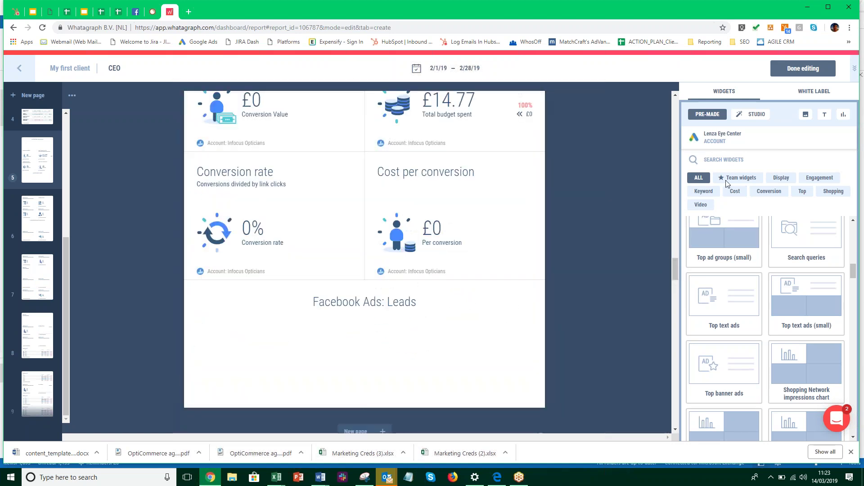
Review the optixuk.com, Lenza Eye Center, Infocus Opticians and LinkedIn Ads sources, then select Infocus Opticians
{"action": "left_click", "coordinate": [758, 142]}
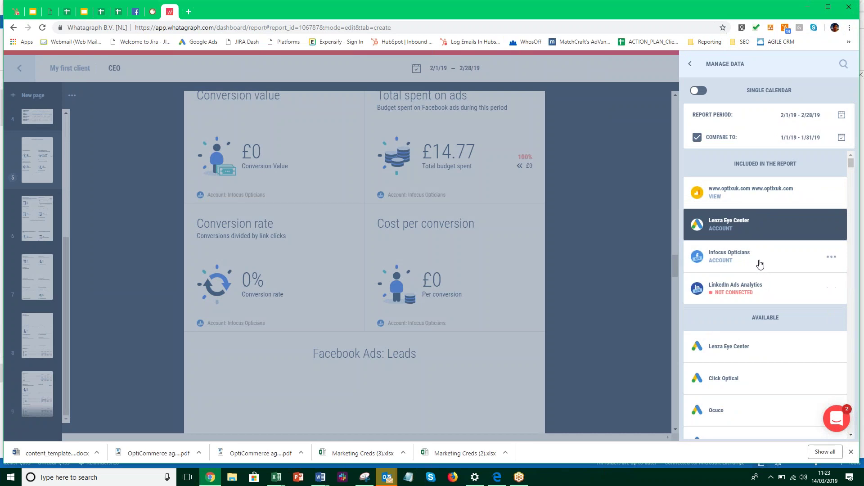
{"action": "scroll", "coordinate": [767, 279], "scroll_direction": "down", "scroll_amount": 3}
{"action": "scroll", "coordinate": [766, 277], "scroll_direction": "up", "scroll_amount": 2}
{"action": "scroll", "coordinate": [764, 275], "scroll_direction": "down", "scroll_amount": 10}
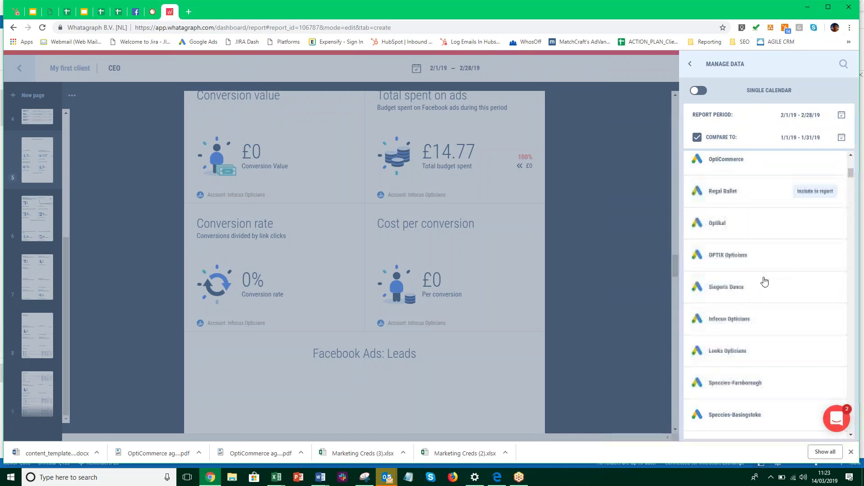
{"action": "scroll", "coordinate": [767, 279], "scroll_direction": "down", "scroll_amount": 5}
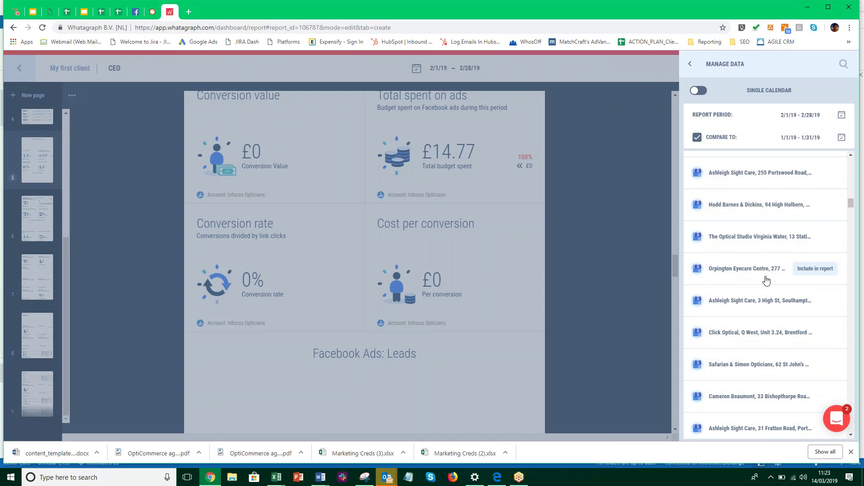
{"action": "scroll", "coordinate": [767, 280], "scroll_direction": "down", "scroll_amount": 6}
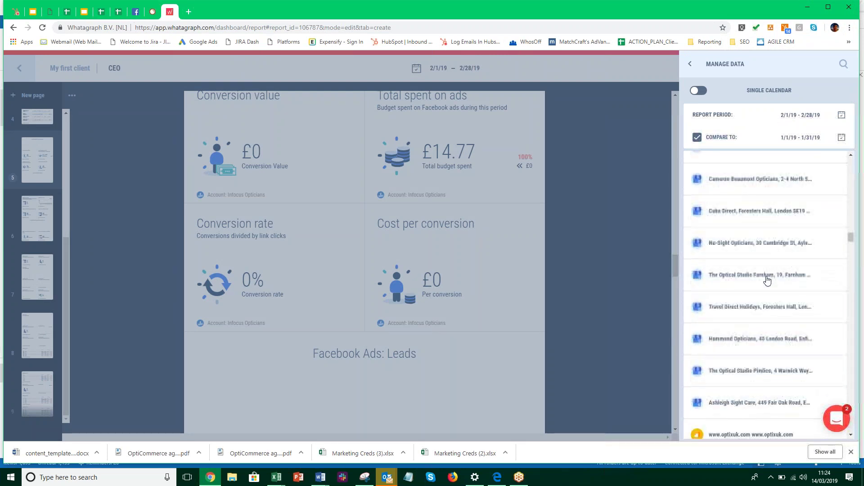
{"action": "scroll", "coordinate": [768, 280], "scroll_direction": "down", "scroll_amount": 6}
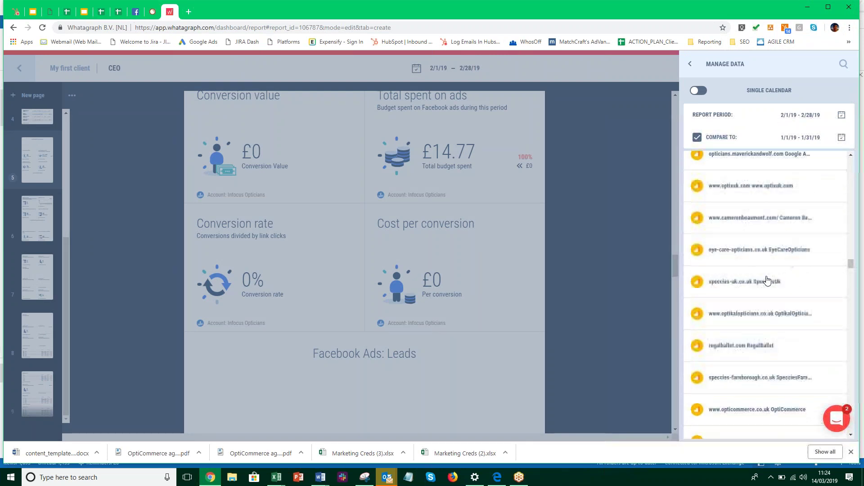
{"action": "scroll", "coordinate": [768, 279], "scroll_direction": "down", "scroll_amount": 10}
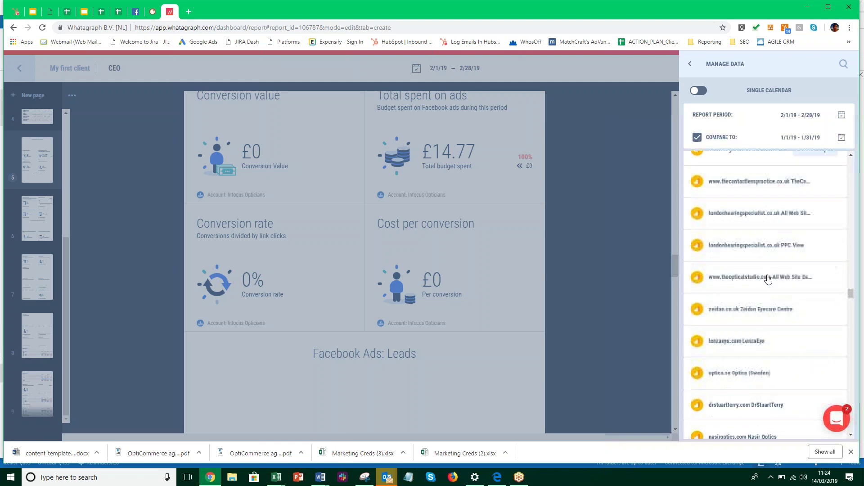
{"action": "scroll", "coordinate": [819, 270], "scroll_direction": "up", "scroll_amount": 8}
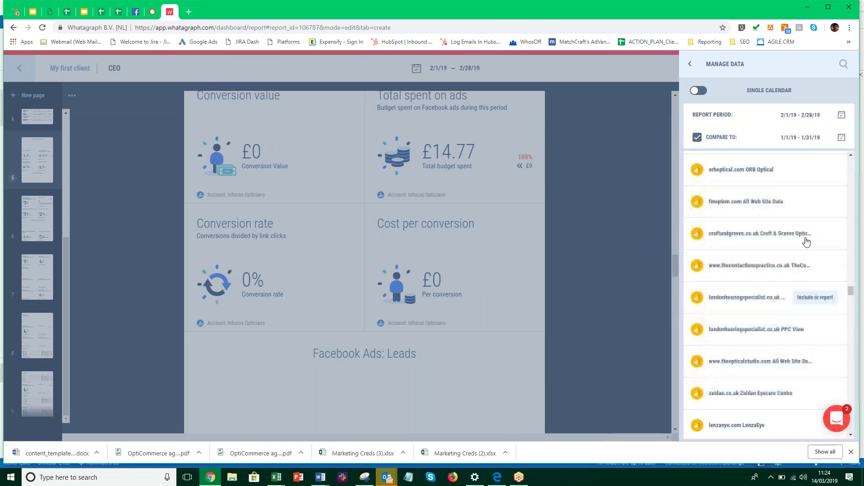
{"action": "scroll", "coordinate": [844, 239], "scroll_direction": "up", "scroll_amount": 6}
{"action": "scroll", "coordinate": [844, 198], "scroll_direction": "up", "scroll_amount": 5}
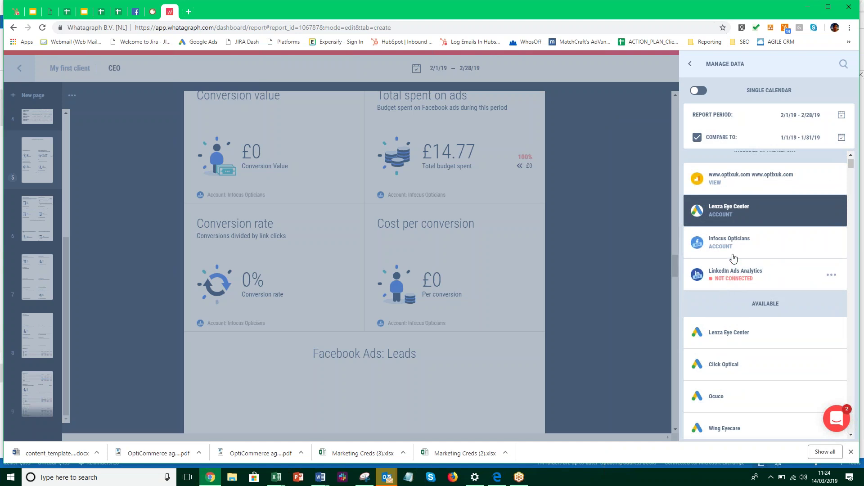
{"action": "scroll", "coordinate": [744, 245], "scroll_direction": "up", "scroll_amount": 1}
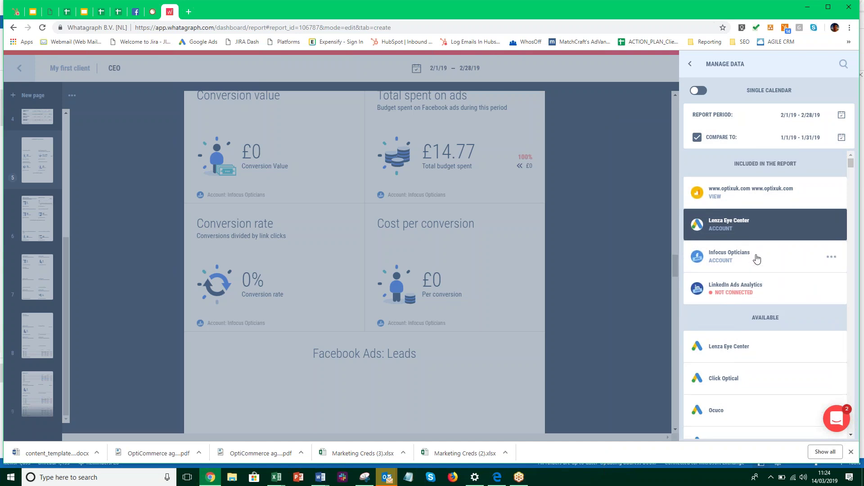
{"action": "left_click", "coordinate": [757, 259]}
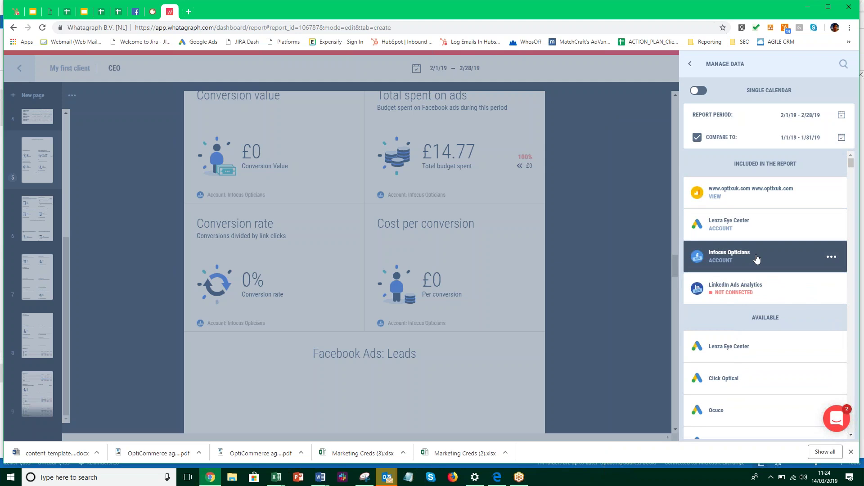
Close the data source panel and delete the LinkedIn Ads heading block on page 7
{"action": "left_click", "coordinate": [756, 258]}
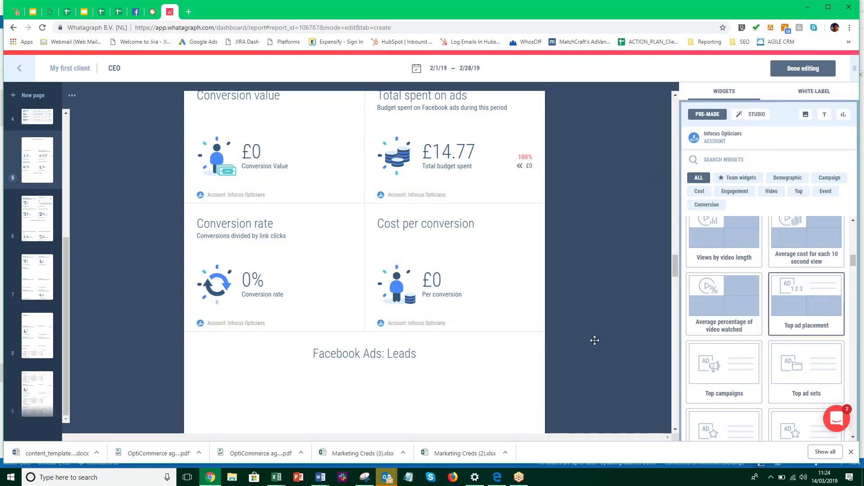
{"action": "scroll", "coordinate": [450, 315], "scroll_direction": "down", "scroll_amount": 1}
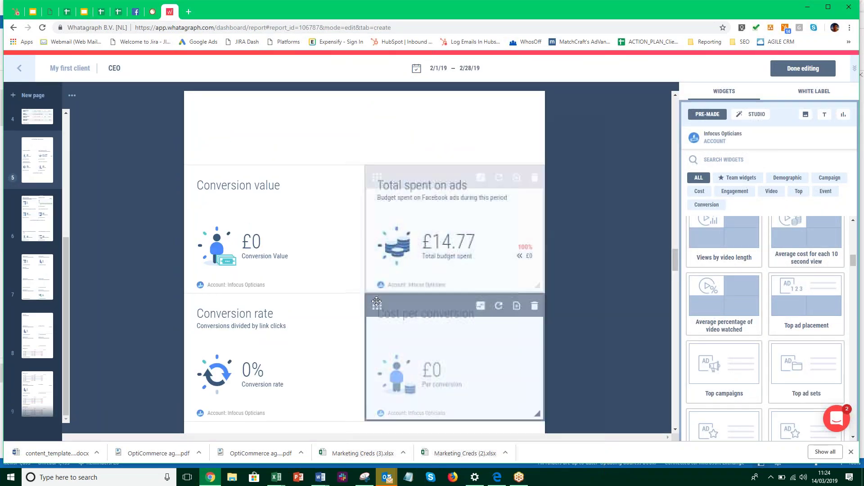
{"action": "scroll", "coordinate": [379, 304], "scroll_direction": "down", "scroll_amount": 4}
{"action": "scroll", "coordinate": [378, 305], "scroll_direction": "down", "scroll_amount": 1}
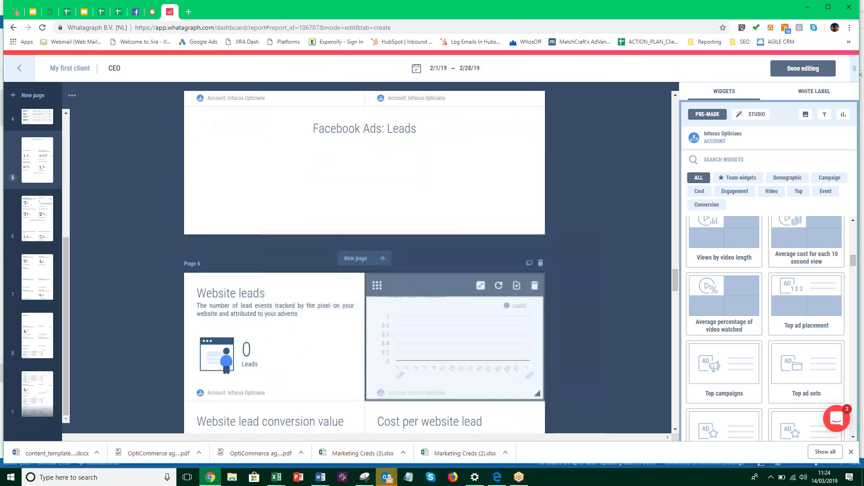
{"action": "scroll", "coordinate": [376, 304], "scroll_direction": "down", "scroll_amount": 8}
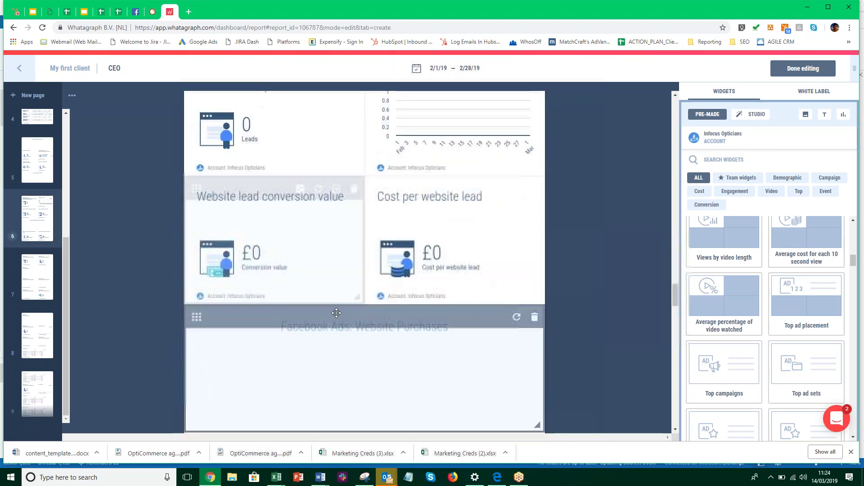
{"action": "scroll", "coordinate": [384, 307], "scroll_direction": "down", "scroll_amount": 6}
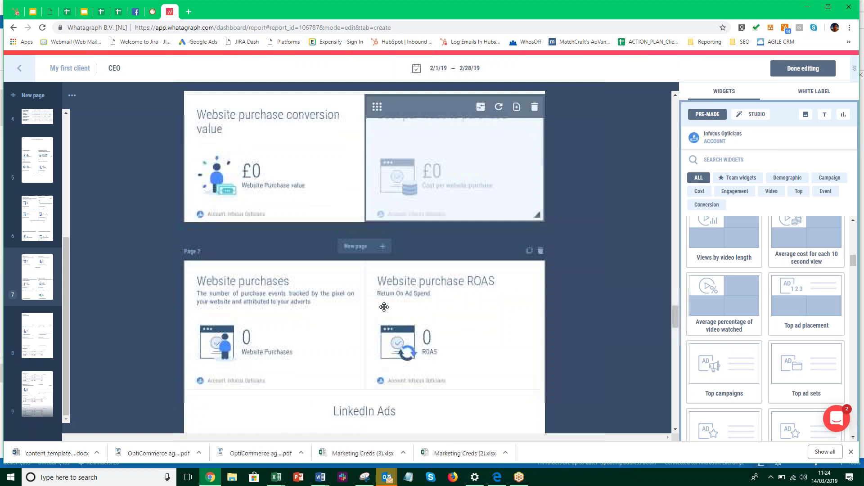
{"action": "scroll", "coordinate": [384, 307], "scroll_direction": "down", "scroll_amount": 2}
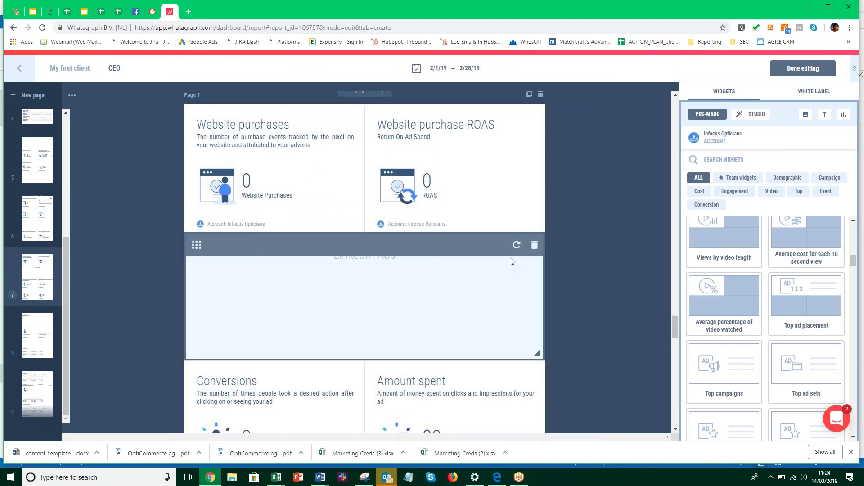
{"action": "left_click", "coordinate": [535, 245]}
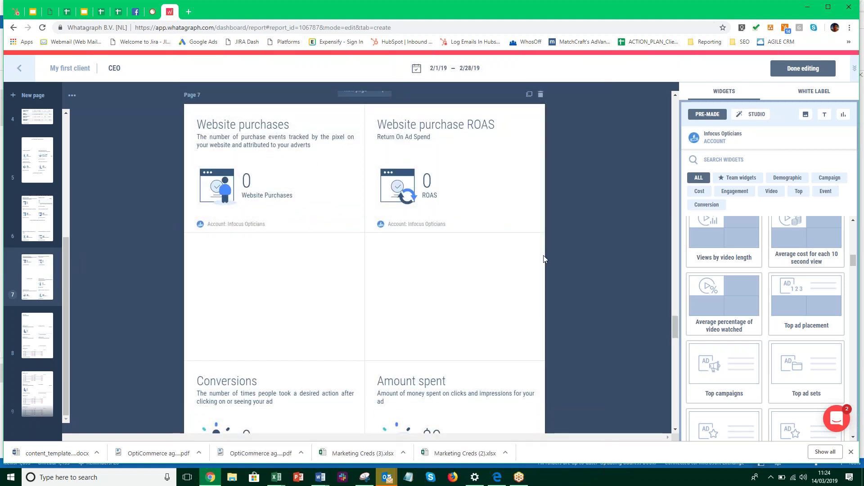
Delete the Conversions widget from page 7
{"action": "scroll", "coordinate": [455, 289], "scroll_direction": "down", "scroll_amount": 2}
{"action": "left_click_drag", "start_coordinate": [455, 289], "coordinate": [347, 187]}
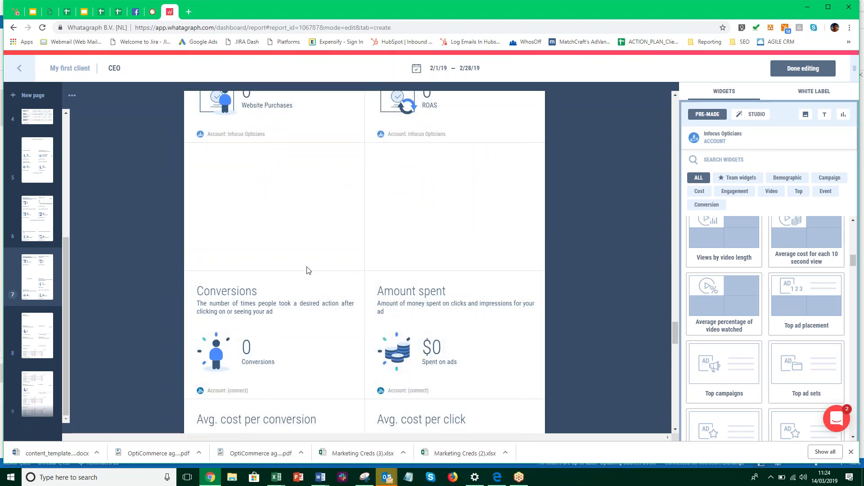
{"action": "scroll", "coordinate": [312, 350], "scroll_direction": "down", "scroll_amount": 2}
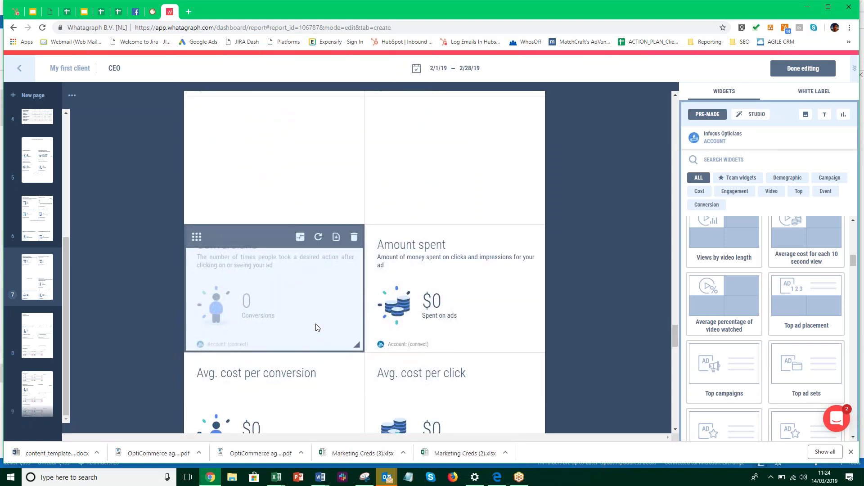
{"action": "left_click", "coordinate": [357, 196]}
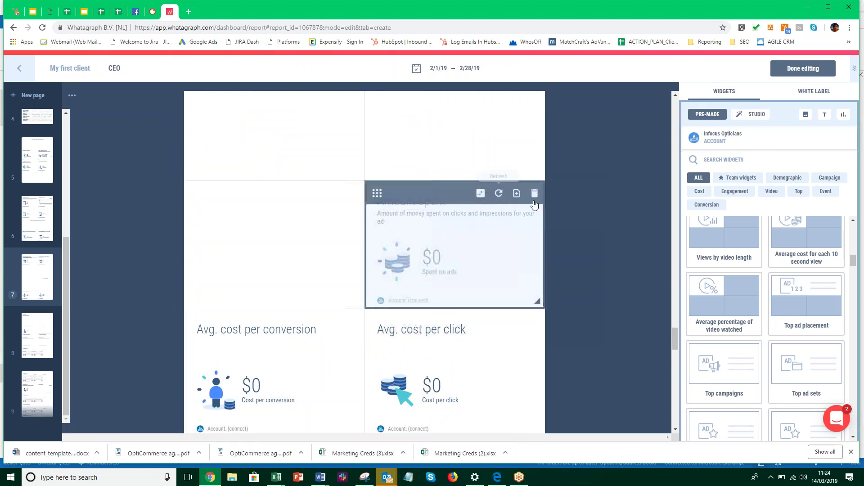
Delete the Amount spent, Avg. cost per click and Avg. cost per conversion widgets, then review the report
{"action": "left_click", "coordinate": [534, 196]}
{"action": "left_click", "coordinate": [535, 322]}
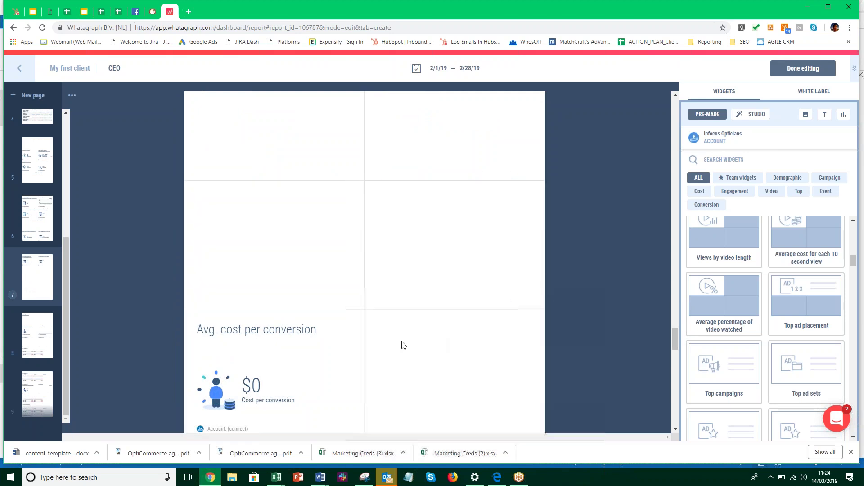
{"action": "left_click", "coordinate": [354, 321]}
{"action": "scroll", "coordinate": [384, 351], "scroll_direction": "down", "scroll_amount": 5}
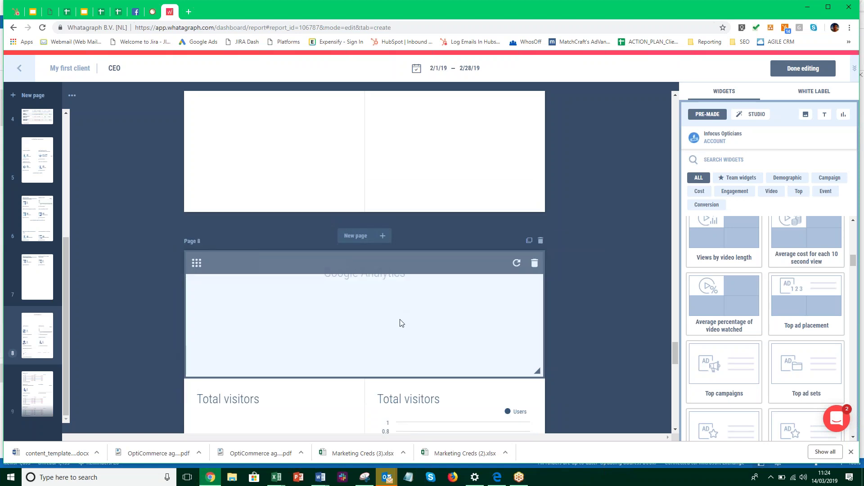
{"action": "scroll", "coordinate": [401, 322], "scroll_direction": "down", "scroll_amount": 2}
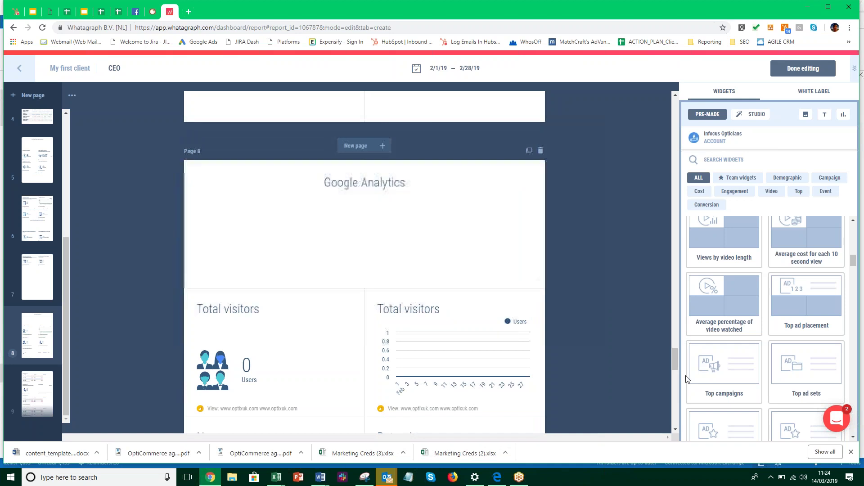
{"action": "left_click_drag", "start_coordinate": [674, 362], "coordinate": [672, 99]}
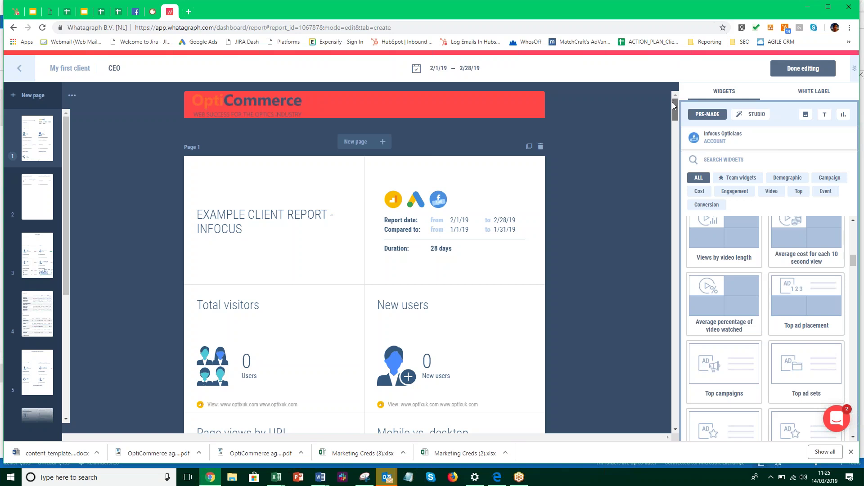
{"action": "left_click_drag", "start_coordinate": [676, 113], "coordinate": [671, 355]}
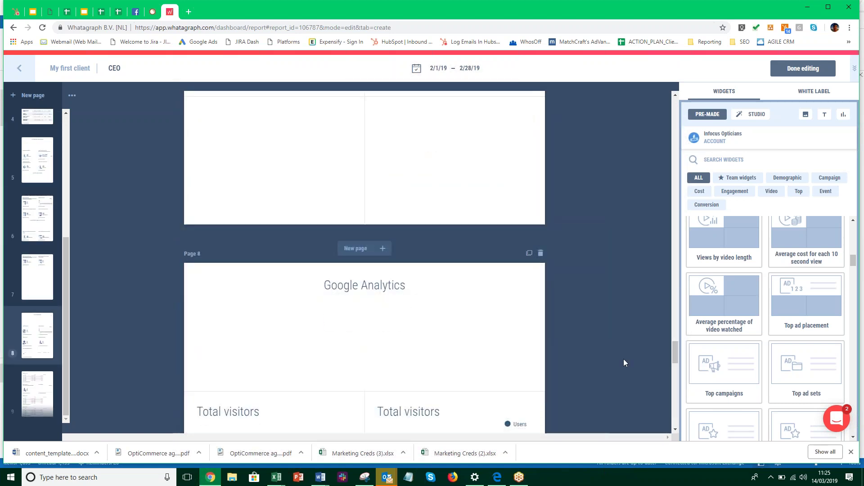
Delete the Google Analytics and Top traffic sources pages and add a blank page 8 after page 7
{"action": "left_click", "coordinate": [541, 253]}
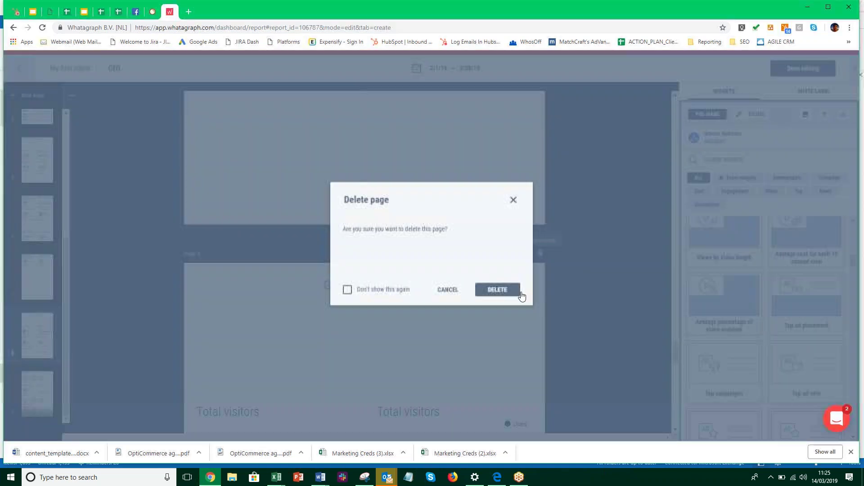
{"action": "left_click", "coordinate": [499, 292]}
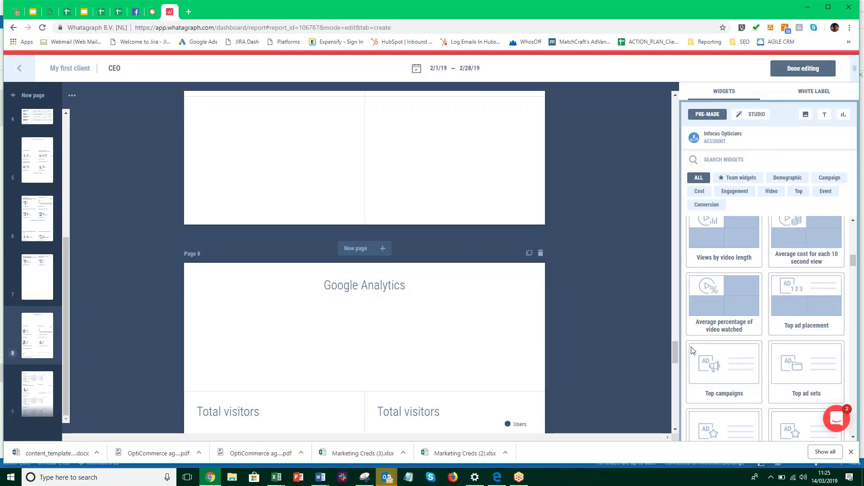
{"action": "mouse_move", "coordinate": [676, 380]}
{"action": "left_mouse_down"}
{"action": "mouse_move", "coordinate": [672, 412]}
{"action": "mouse_move", "coordinate": [674, 380]}
{"action": "left_mouse_up"}
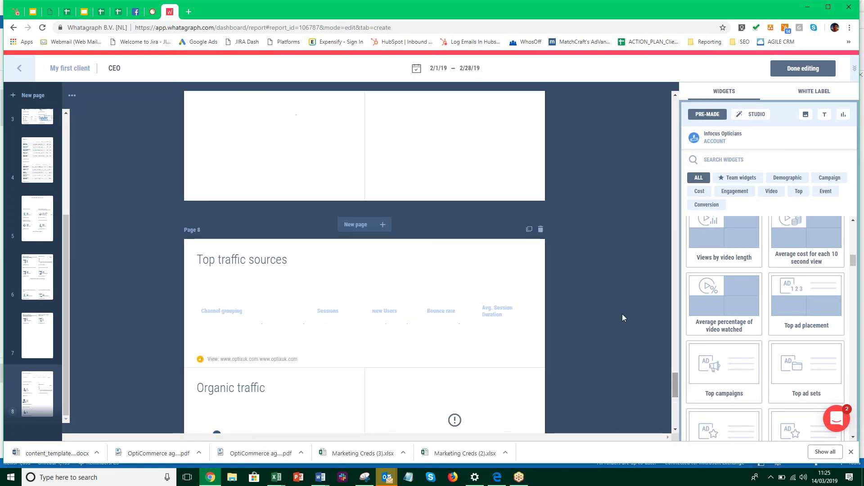
{"action": "left_click", "coordinate": [540, 230]}
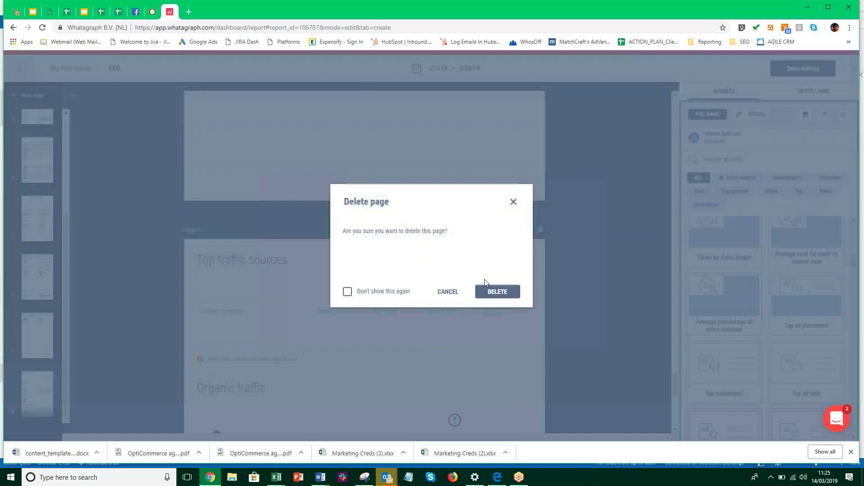
{"action": "left_click", "coordinate": [498, 292]}
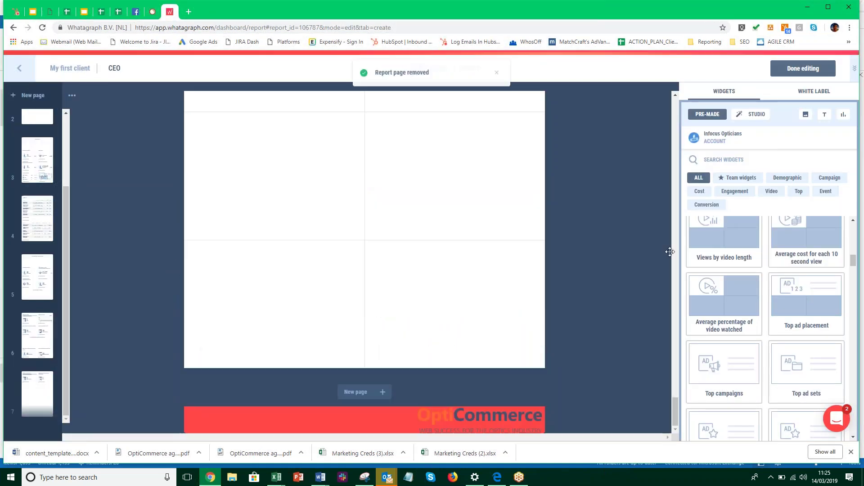
{"action": "left_click", "coordinate": [357, 392]}
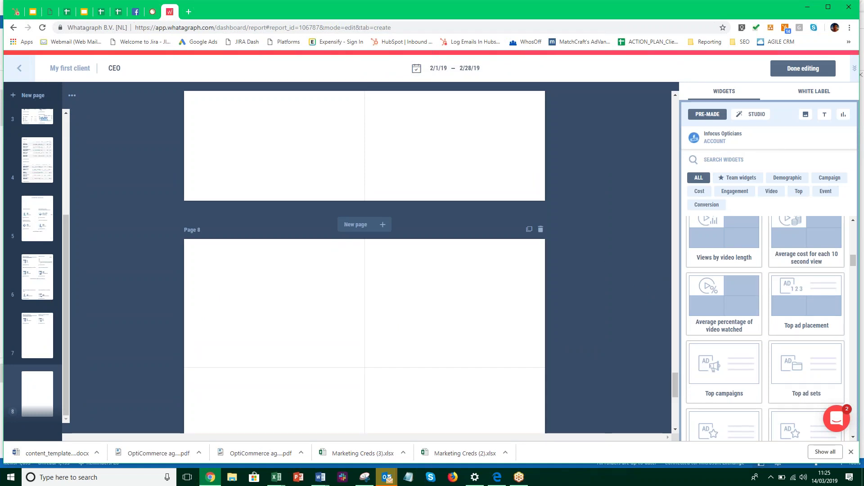
Search the data sources for 'infoc' and include the Melcombe Street Infocus source in the report
{"action": "mouse_move", "coordinate": [772, 143]}
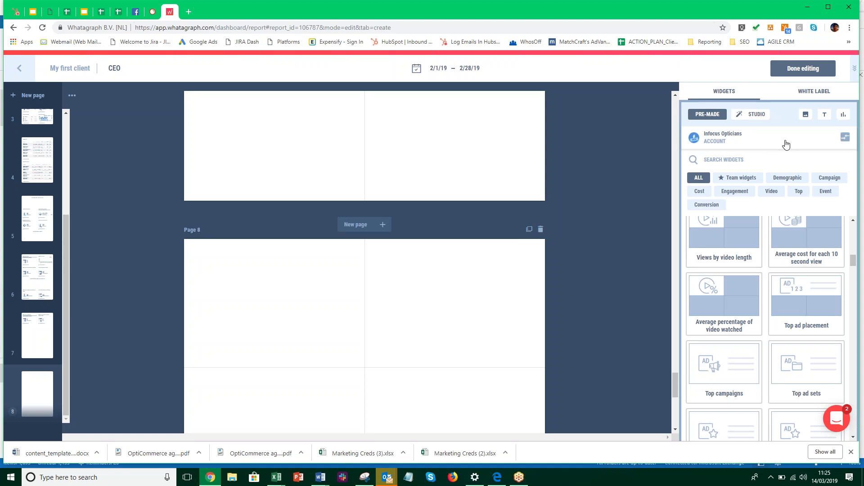
{"action": "left_click", "coordinate": [786, 143]}
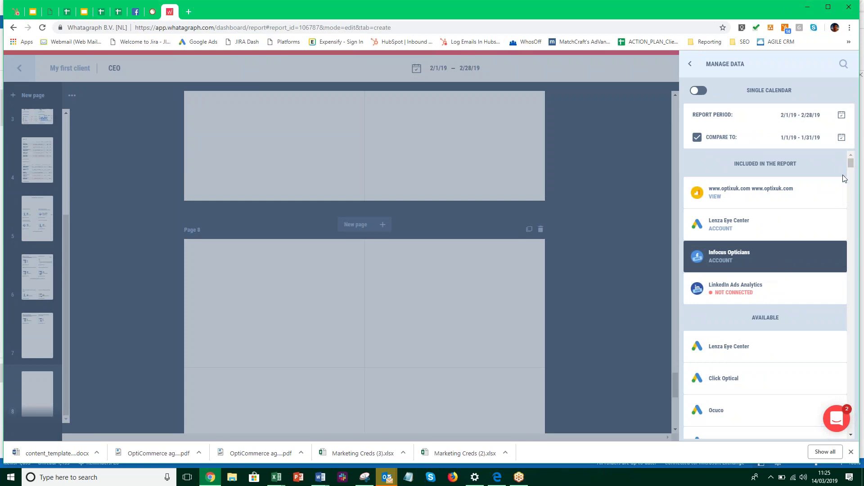
{"action": "scroll", "coordinate": [819, 360], "scroll_direction": "down", "scroll_amount": 3}
{"action": "scroll", "coordinate": [831, 331], "scroll_direction": "up", "scroll_amount": 2}
{"action": "left_click", "coordinate": [843, 64]}
{"action": "type", "text": "goog"}
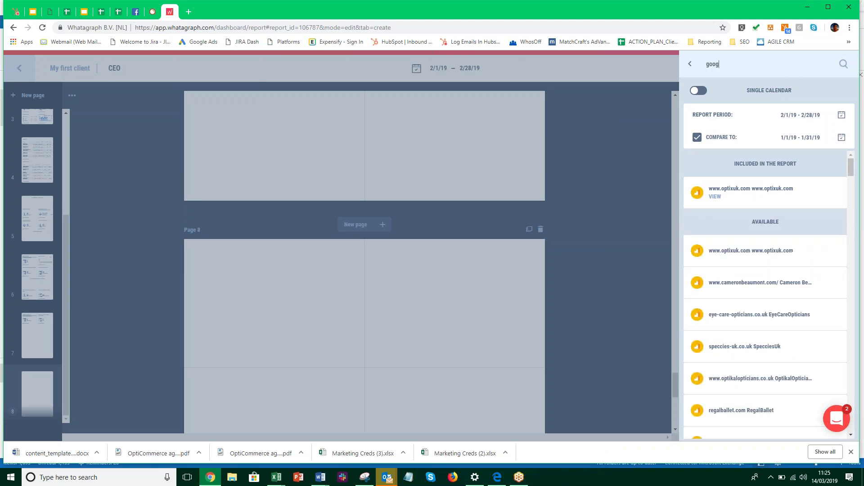
{"action": "type", "text": "le mt"}
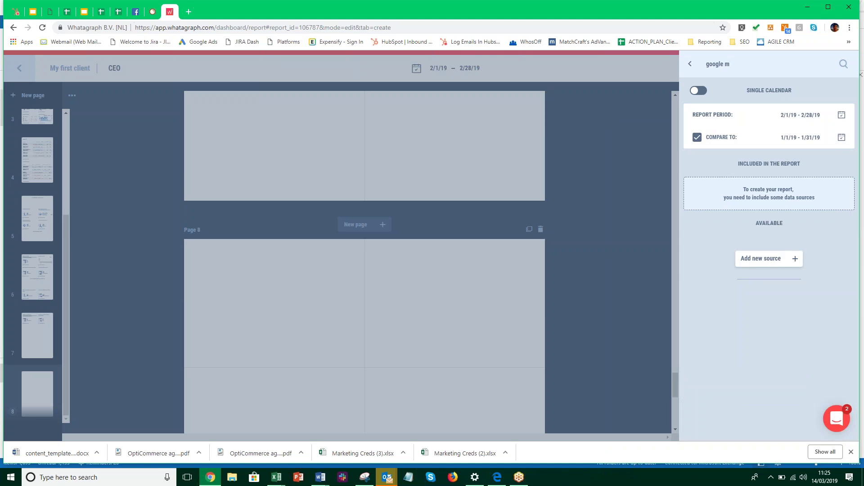
{"action": "key", "text": "BackSpace"}
{"action": "key", "text": "BackSpace"}
{"action": "key", "text": "BackSpace"}
{"action": "key", "text": "BackSpace"}
{"action": "key", "text": "BackSpace"}
{"action": "key", "text": "BackSpace"}
{"action": "key", "text": "BackSpace"}
{"action": "key", "text": "BackSpace"}
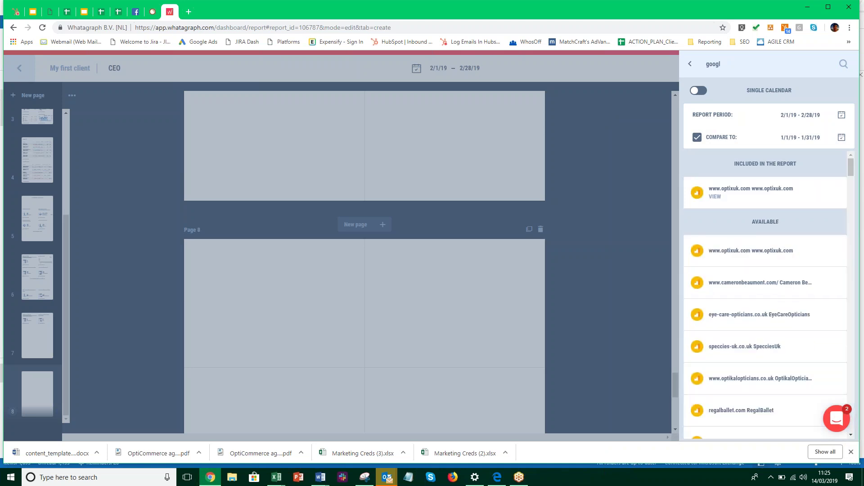
{"action": "type", "text": "infocus"}
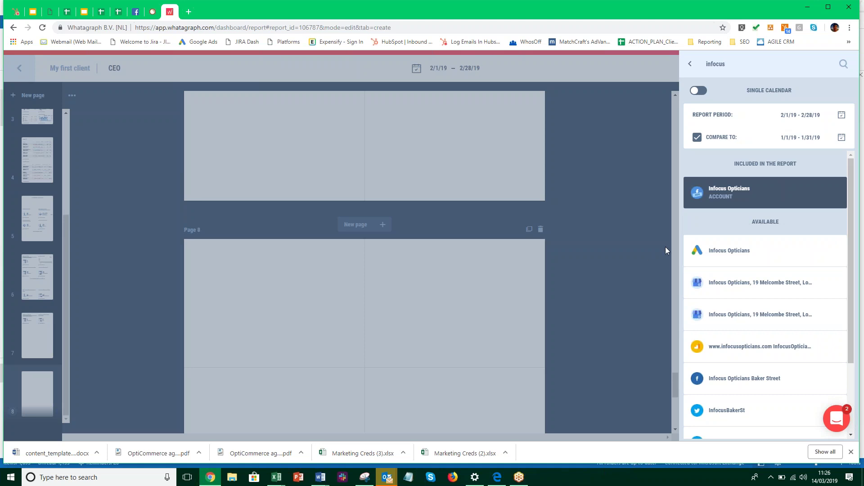
{"action": "left_click", "coordinate": [777, 282]}
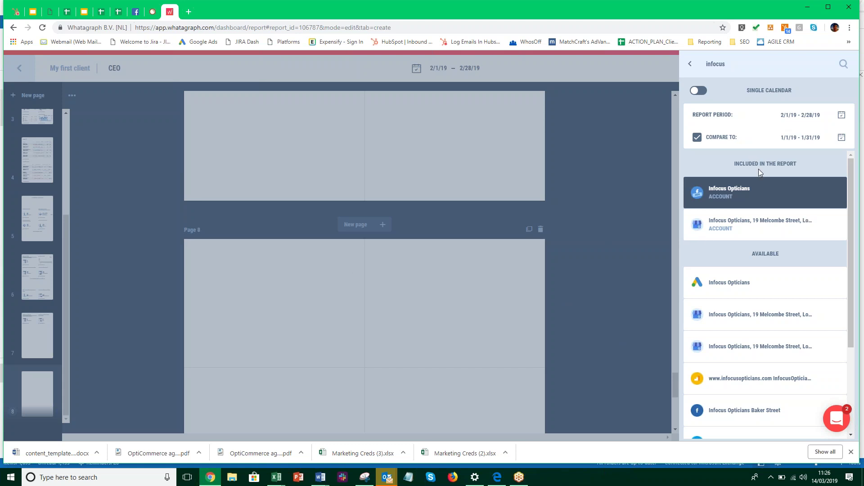
Set the Infocus Opticians account as the source for the widget library
{"action": "left_click", "coordinate": [831, 224]}
{"action": "left_click", "coordinate": [833, 226]}
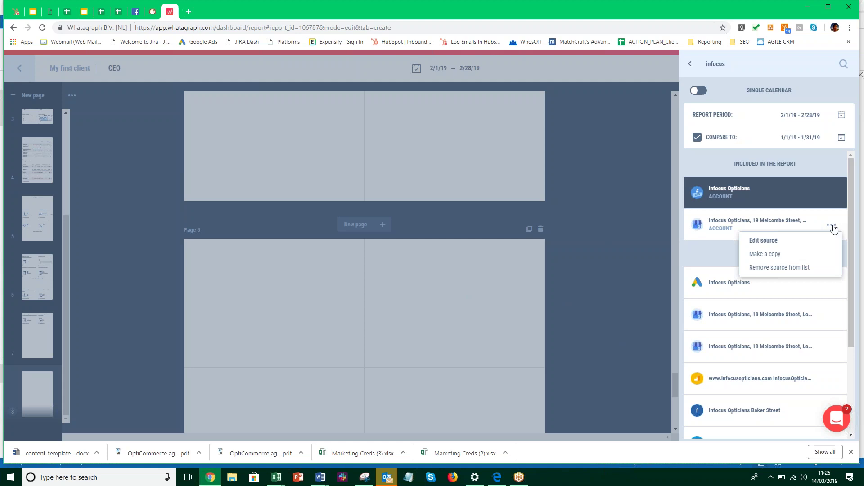
{"action": "left_click", "coordinate": [710, 259]}
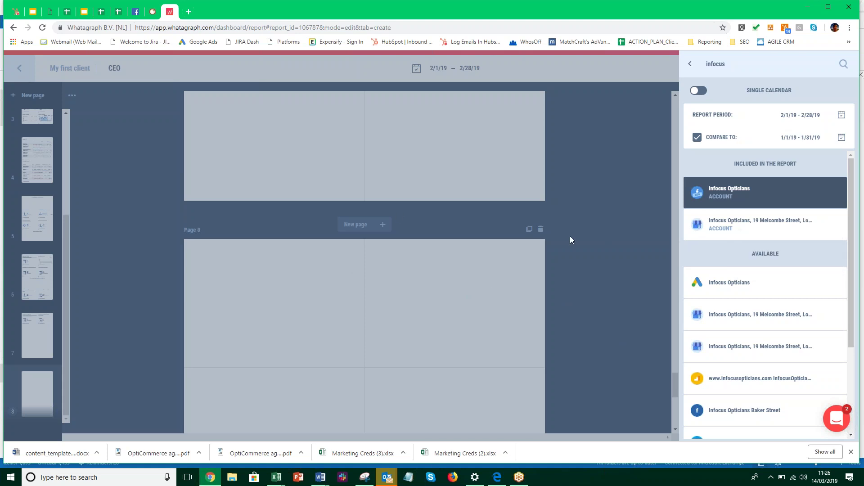
{"action": "mouse_move", "coordinate": [739, 193]}
{"action": "left_click", "coordinate": [760, 198]}
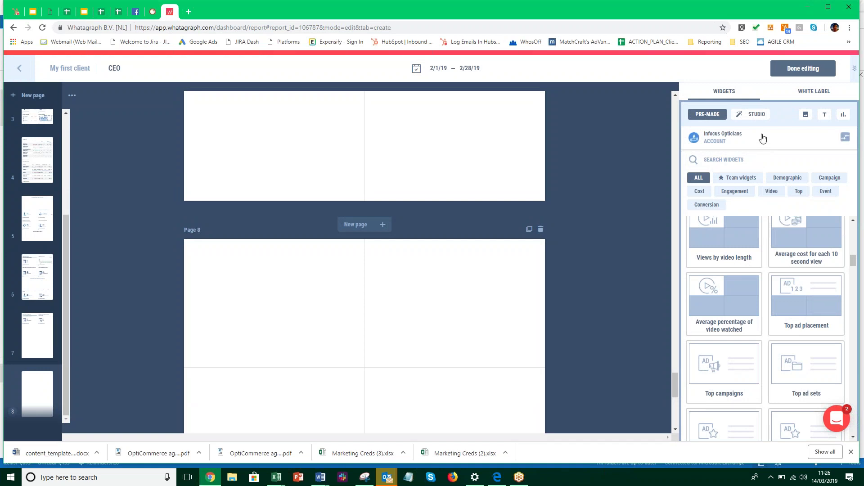
Switch the widget source to the Infocus Opticians location account and browse its review and photo widgets
{"action": "left_click", "coordinate": [844, 137]}
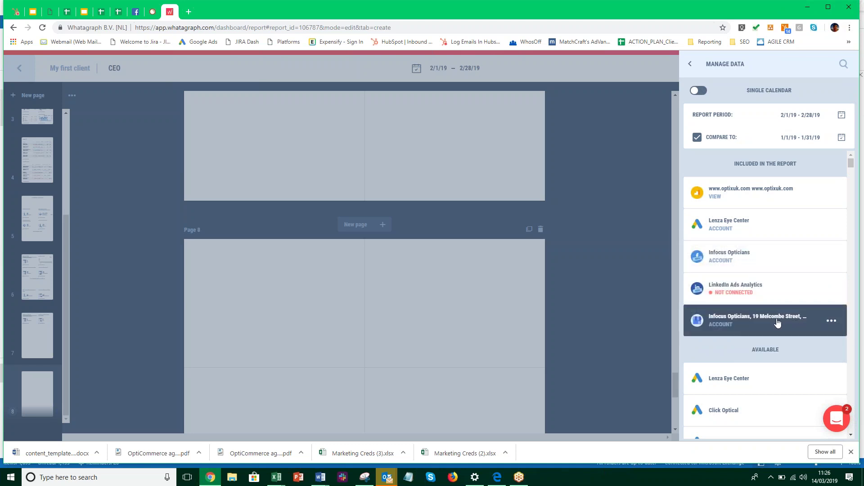
{"action": "left_click", "coordinate": [823, 320]}
{"action": "left_click", "coordinate": [693, 67]}
{"action": "scroll", "coordinate": [725, 308], "scroll_direction": "up", "scroll_amount": 2}
{"action": "scroll", "coordinate": [725, 308], "scroll_direction": "up", "scroll_amount": 5}
{"action": "scroll", "coordinate": [360, 311], "scroll_direction": "up", "scroll_amount": 10}
{"action": "scroll", "coordinate": [361, 310], "scroll_direction": "up", "scroll_amount": 8}
{"action": "scroll", "coordinate": [364, 309], "scroll_direction": "down", "scroll_amount": 15}
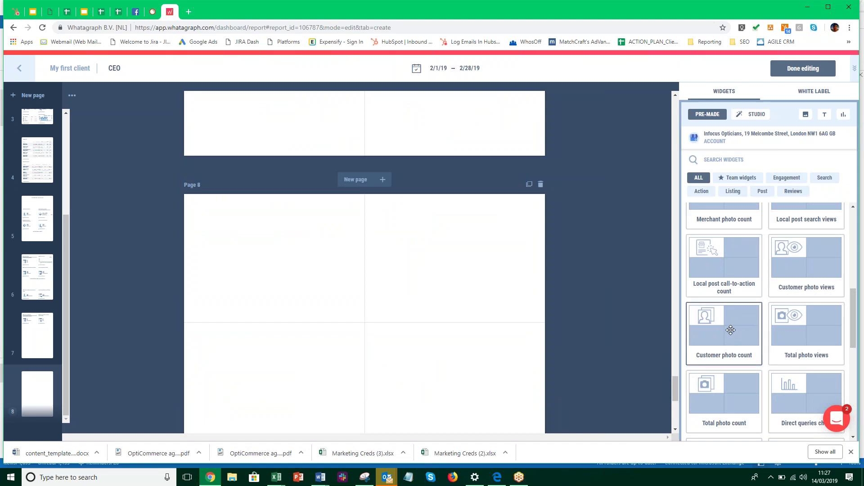
Place Direct queries, Search views, Website actions and Phone actions widgets into Page 8's four cells
{"action": "scroll", "coordinate": [731, 330], "scroll_direction": "up", "scroll_amount": 5}
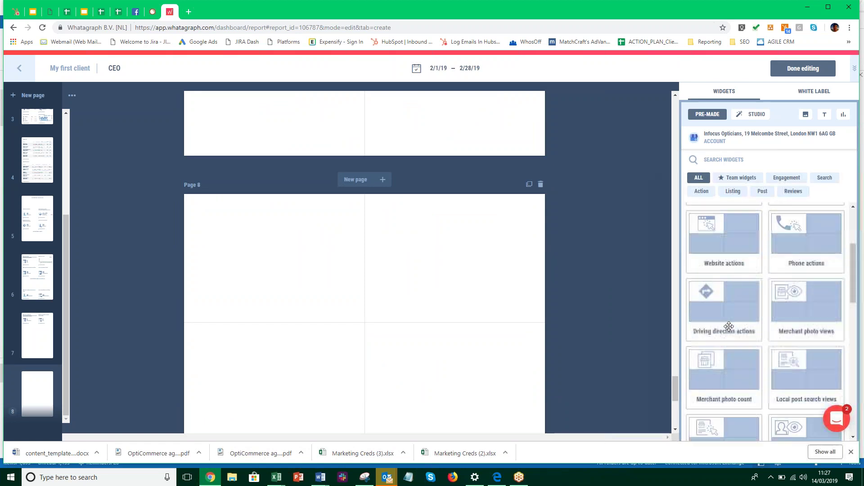
{"action": "scroll", "coordinate": [730, 326], "scroll_direction": "up", "scroll_amount": 3}
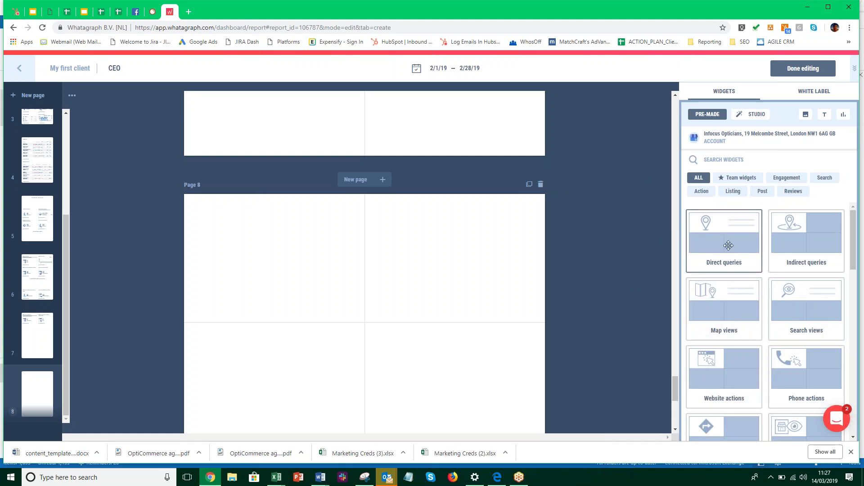
{"action": "left_click_drag", "start_coordinate": [727, 241], "coordinate": [330, 264]}
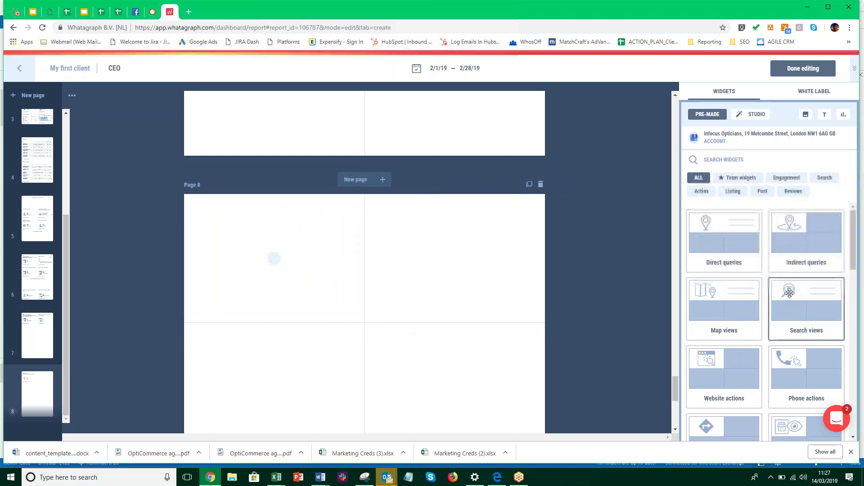
{"action": "left_click_drag", "start_coordinate": [790, 293], "coordinate": [477, 257]}
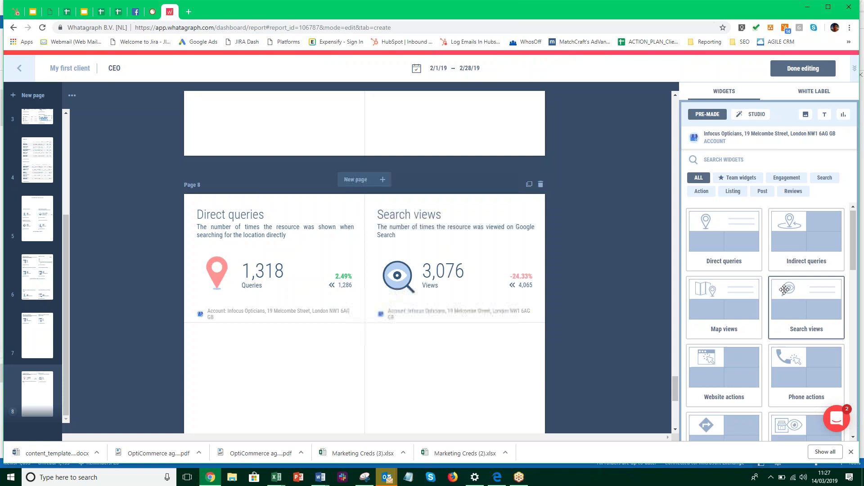
{"action": "scroll", "coordinate": [779, 289], "scroll_direction": "down", "scroll_amount": 2}
{"action": "left_click_drag", "start_coordinate": [699, 296], "coordinate": [281, 373]}
{"action": "left_click_drag", "start_coordinate": [809, 300], "coordinate": [454, 386]}
Add Local post search views, Total photo views and Map views chart widgets, then return to the first page
{"action": "scroll", "coordinate": [747, 325], "scroll_direction": "down", "scroll_amount": 3}
{"action": "scroll", "coordinate": [747, 324], "scroll_direction": "down", "scroll_amount": 2}
{"action": "left_click_drag", "start_coordinate": [801, 220], "coordinate": [599, 311]}
{"action": "scroll", "coordinate": [599, 310], "scroll_direction": "down", "scroll_amount": 5}
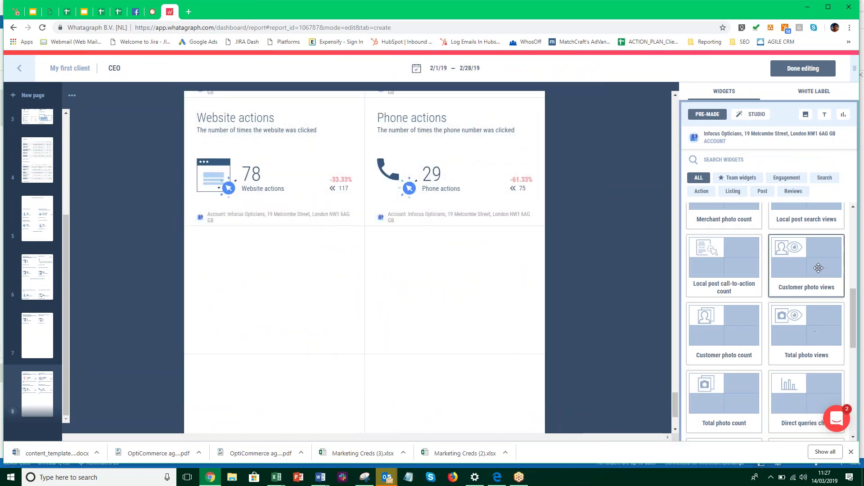
{"action": "left_click_drag", "start_coordinate": [622, 337], "coordinate": [278, 318]}
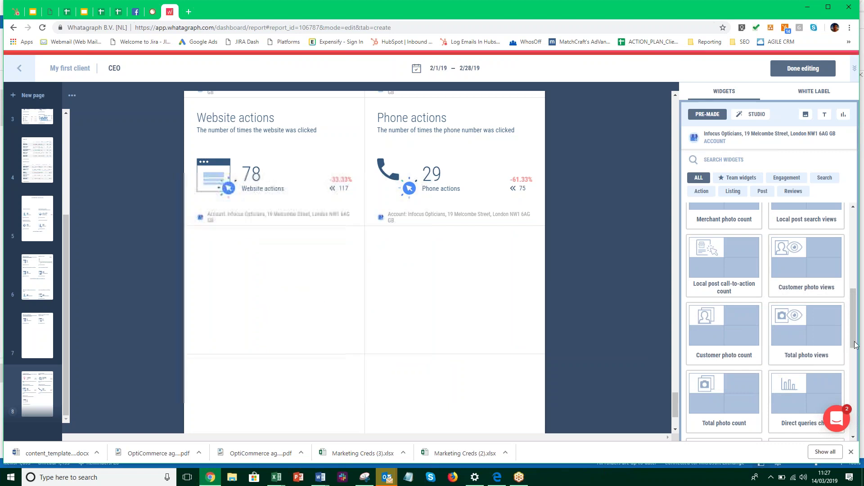
{"action": "scroll", "coordinate": [791, 356], "scroll_direction": "down", "scroll_amount": 4}
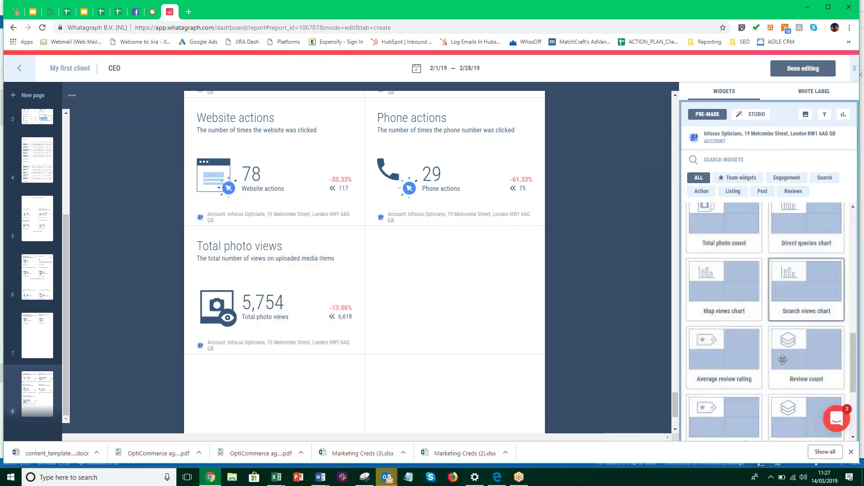
{"action": "left_click_drag", "start_coordinate": [742, 291], "coordinate": [466, 288]}
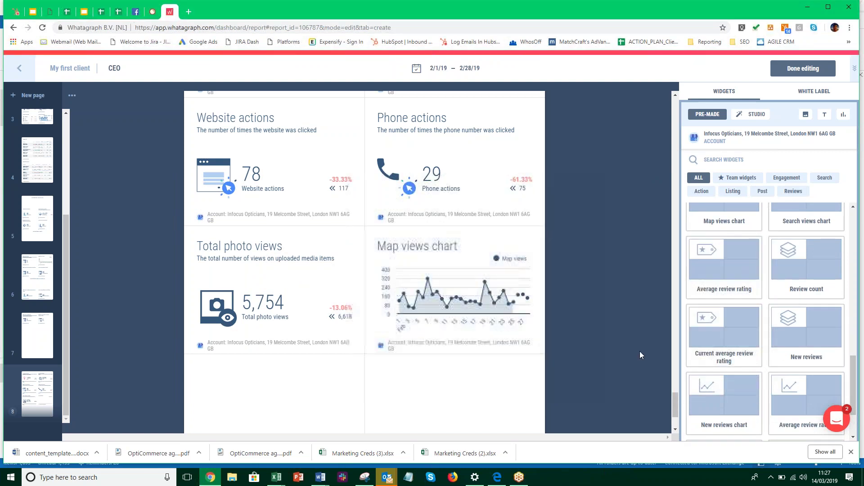
{"action": "scroll", "coordinate": [648, 357], "scroll_direction": "down", "scroll_amount": 2}
{"action": "left_click_drag", "start_coordinate": [675, 405], "coordinate": [676, 320]}
{"action": "left_click", "coordinate": [679, 101]}
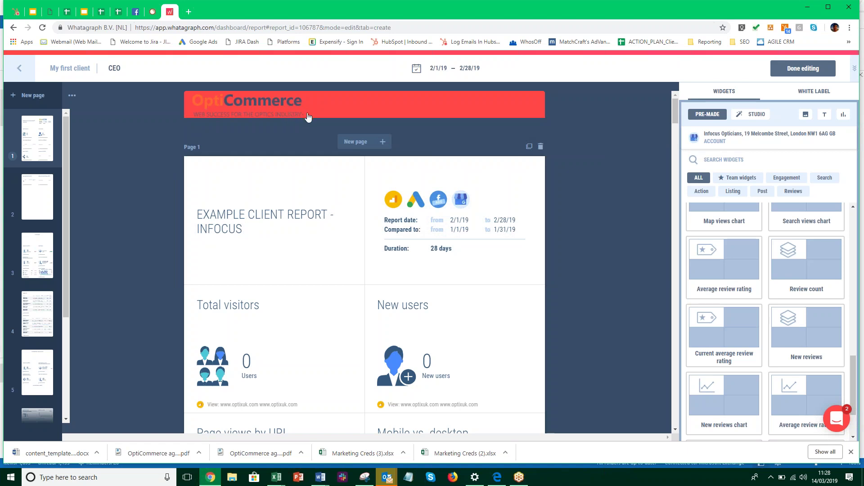
Finish editing and save the report as the team template 'OptiCommerce - Monthly Report 1'
{"action": "left_click", "coordinate": [797, 69]}
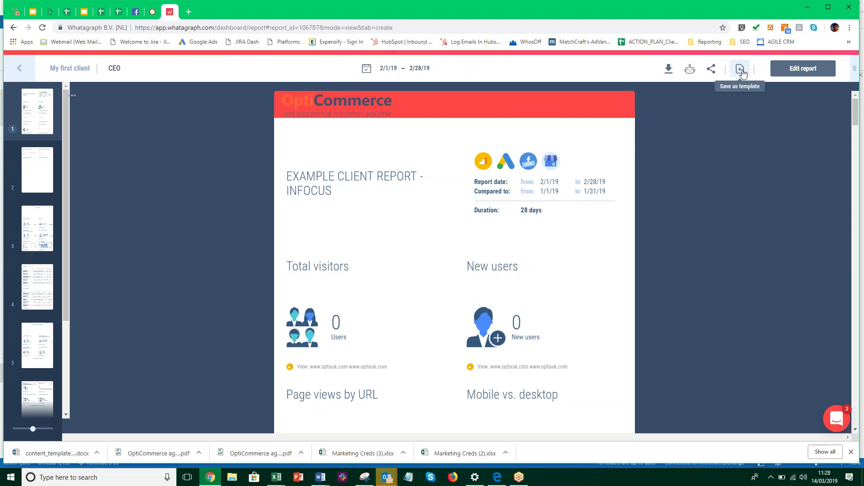
{"action": "left_click", "coordinate": [741, 70]}
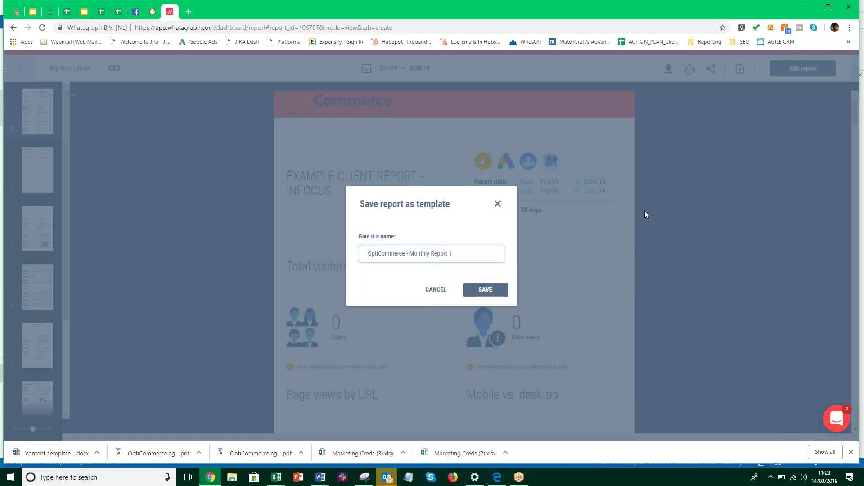
{"action": "left_click", "coordinate": [490, 289]}
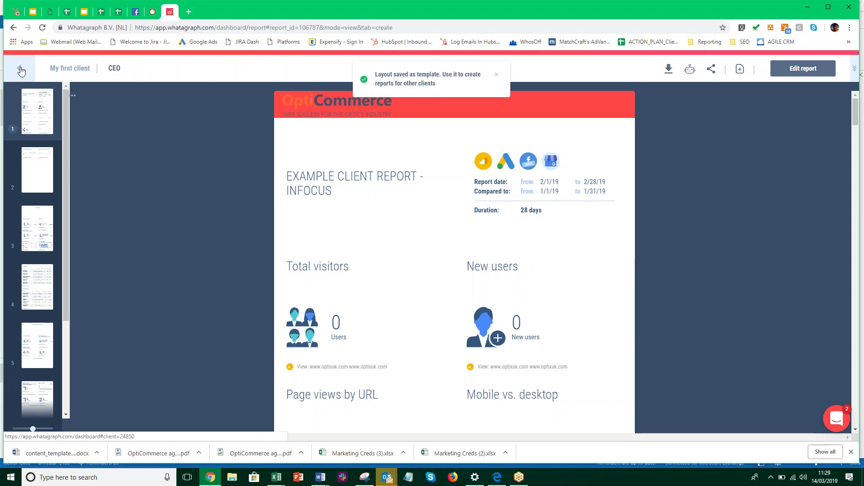
{"action": "left_click", "coordinate": [20, 69]}
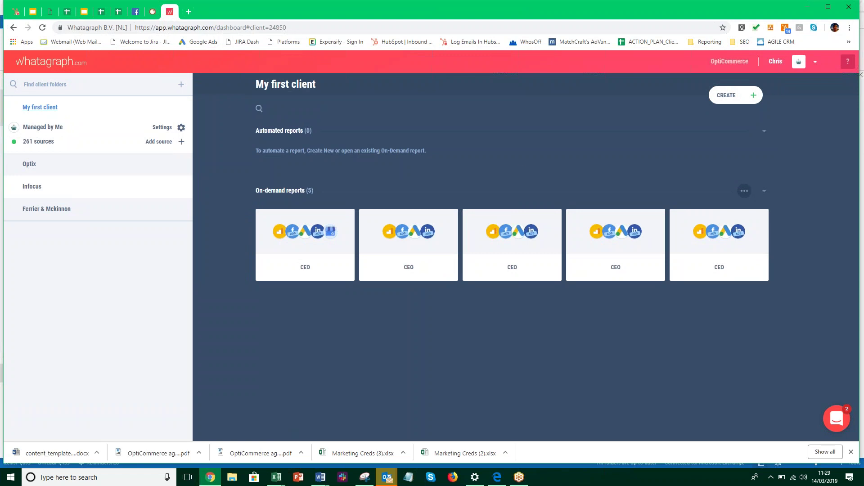
Delete the duplicate 'OptiCommerce - Monthly Report 1' card from the Team templates list
{"action": "left_click", "coordinate": [745, 95]}
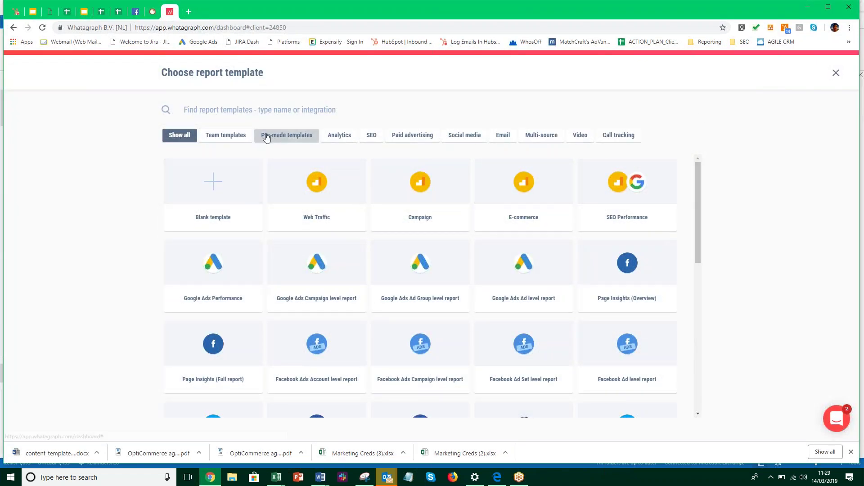
{"action": "left_click", "coordinate": [226, 141]}
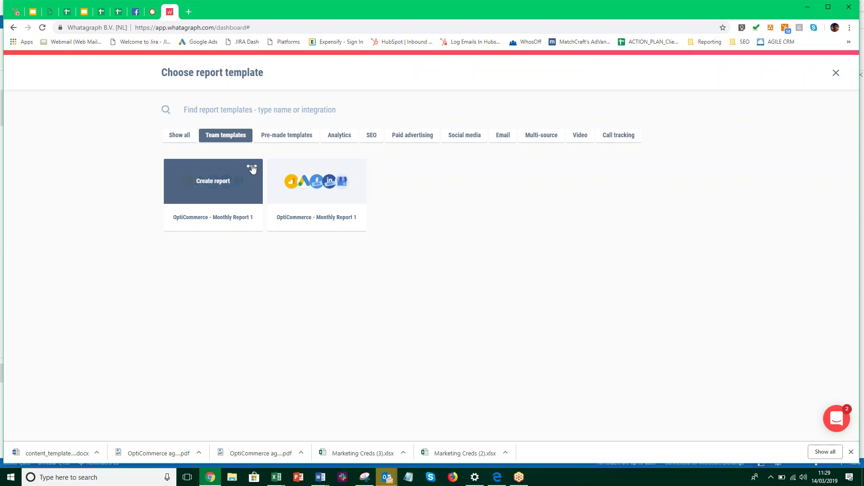
{"action": "left_click", "coordinate": [252, 167]}
{"action": "left_click", "coordinate": [252, 168]}
{"action": "left_click", "coordinate": [252, 167]}
{"action": "left_click", "coordinate": [230, 186]}
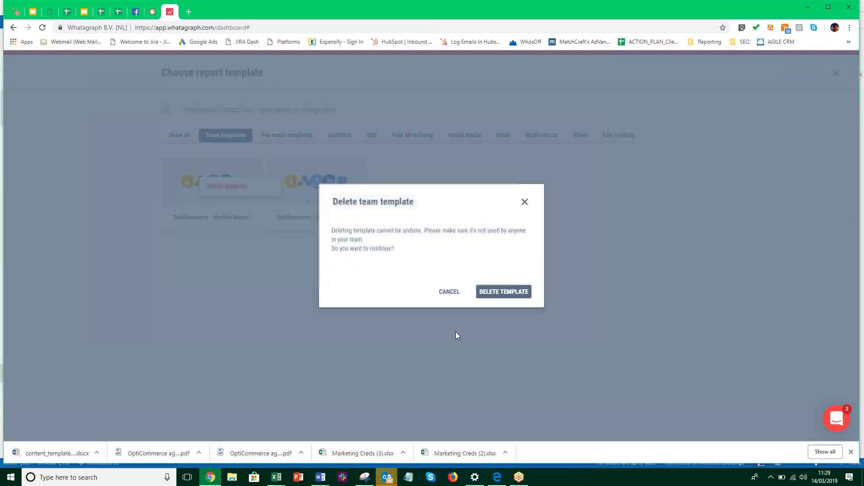
{"action": "left_click", "coordinate": [511, 292]}
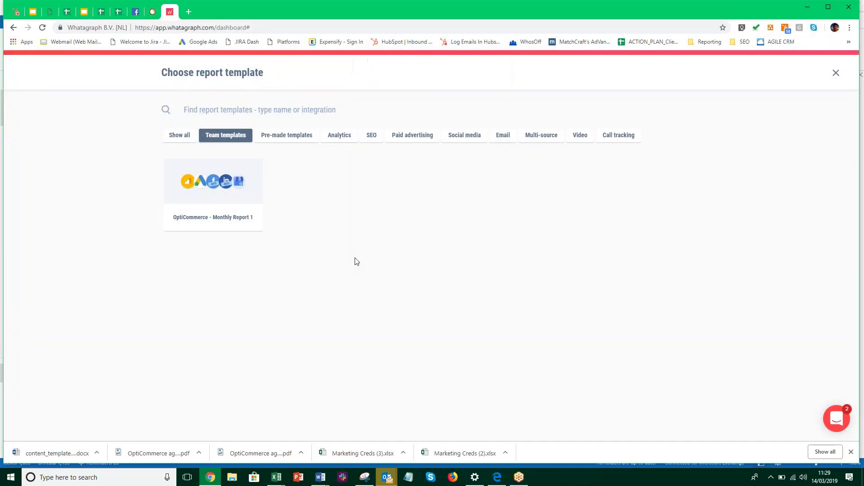
{"action": "mouse_move", "coordinate": [226, 189]}
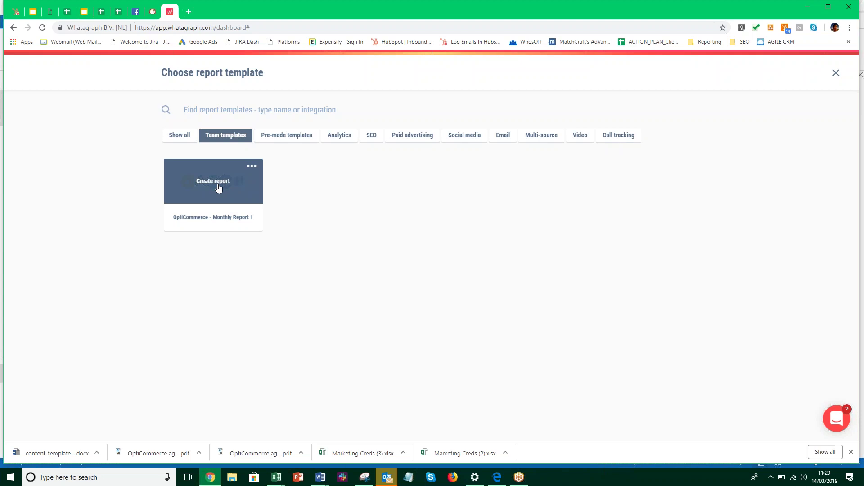
Create a report from the 'OptiCommerce - Monthly Report 1' template and go back to My first client
{"action": "left_click", "coordinate": [218, 190]}
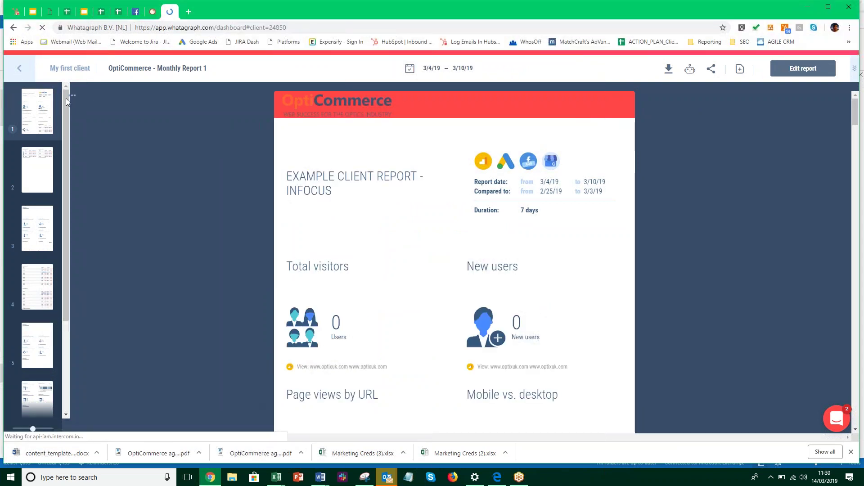
{"action": "left_click", "coordinate": [70, 68]}
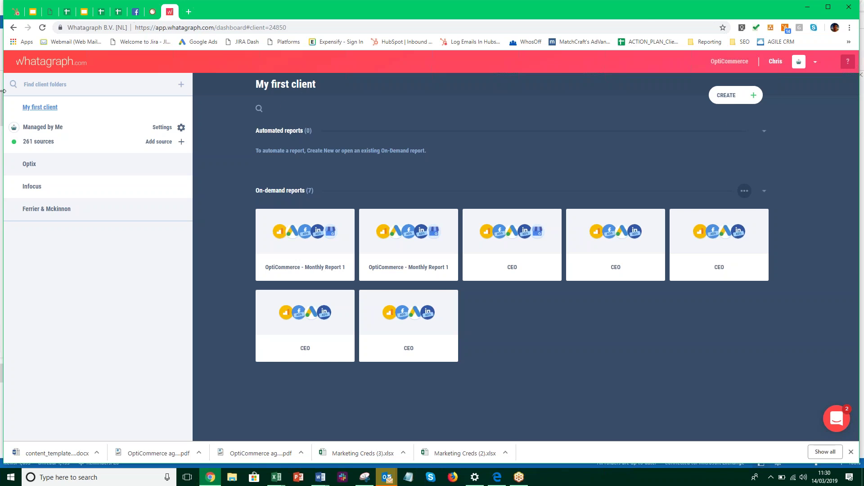
Browse the Optix and Ferrier & Mckinnon client folders, then return to Infocus's seven on-demand reports
{"action": "left_click", "coordinate": [48, 66]}
{"action": "left_click", "coordinate": [112, 93]}
{"action": "left_click", "coordinate": [37, 189]}
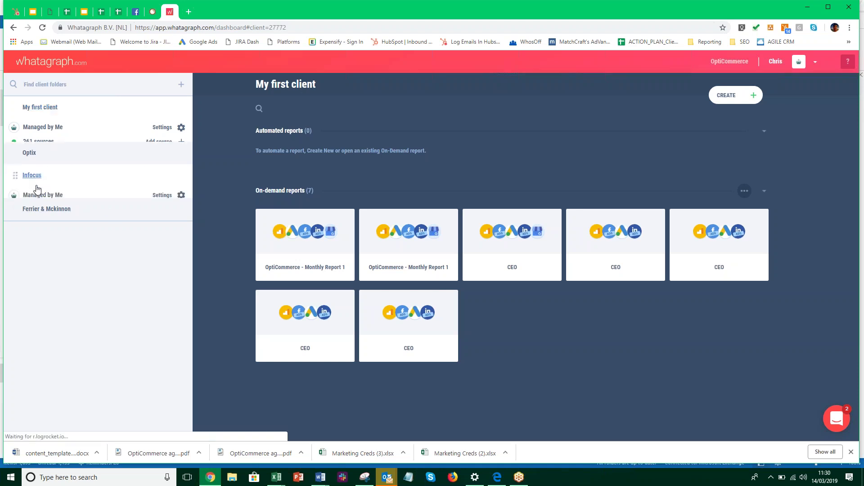
{"action": "left_click", "coordinate": [41, 132]}
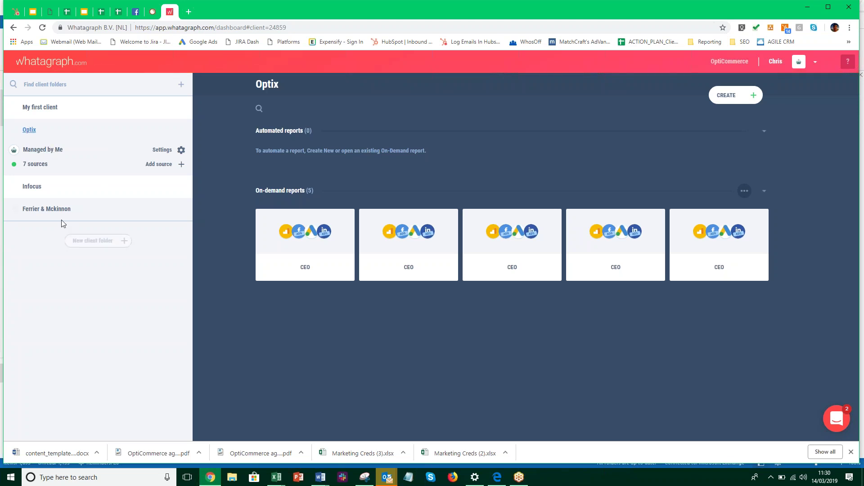
{"action": "left_click", "coordinate": [54, 210]}
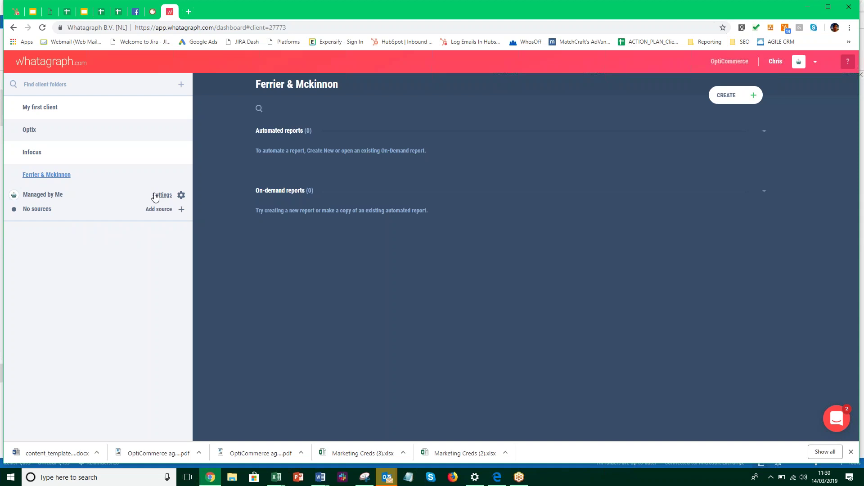
{"action": "left_click", "coordinate": [32, 152]}
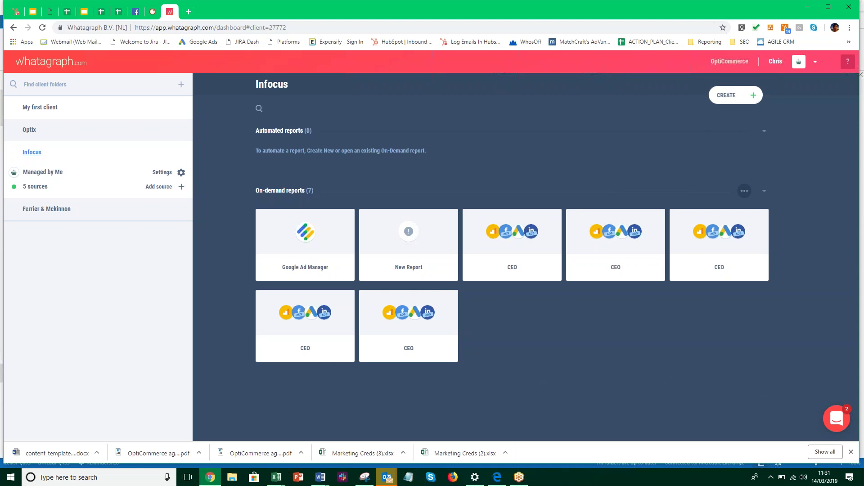
Start a new Infocus report from the 'OptiCommerce - Monthly Report 1' team template
{"action": "left_click", "coordinate": [726, 95]}
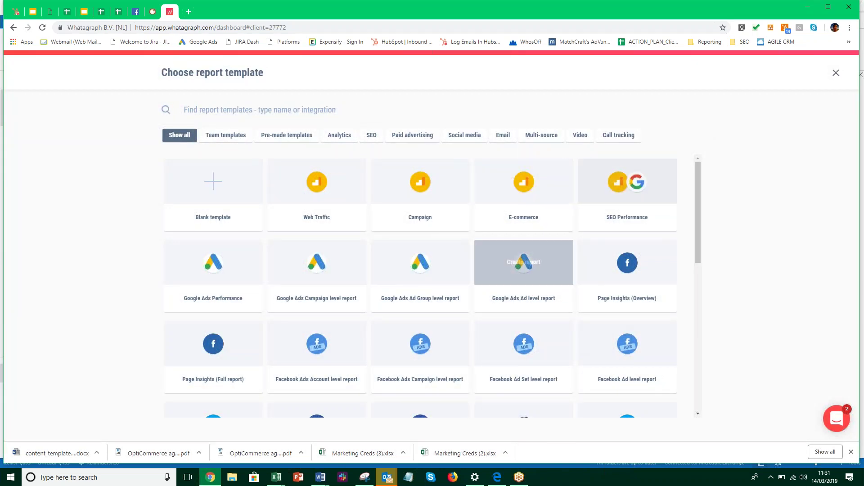
{"action": "left_click", "coordinate": [227, 136]}
{"action": "mouse_move", "coordinate": [225, 202]}
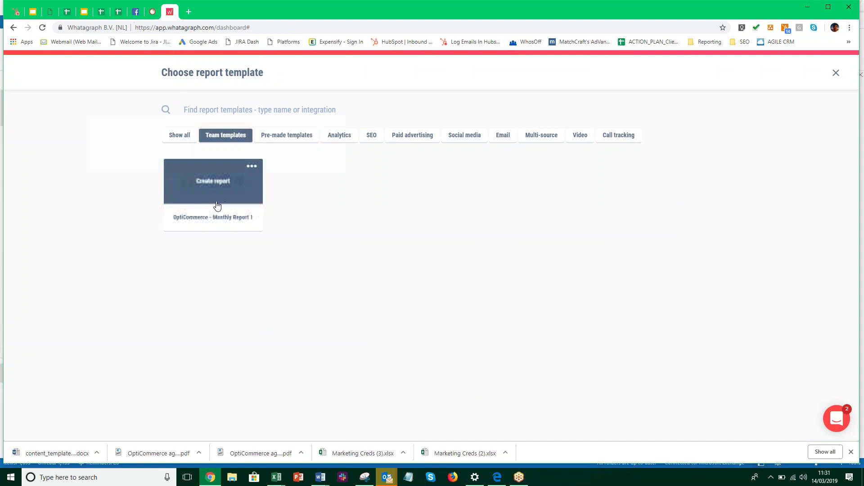
{"action": "left_click", "coordinate": [225, 195]}
{"action": "left_click", "coordinate": [252, 166]}
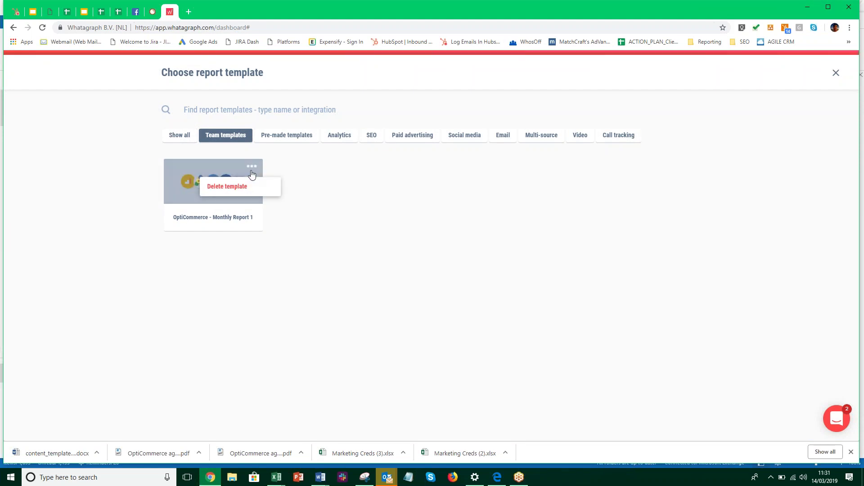
{"action": "left_click", "coordinate": [186, 193]}
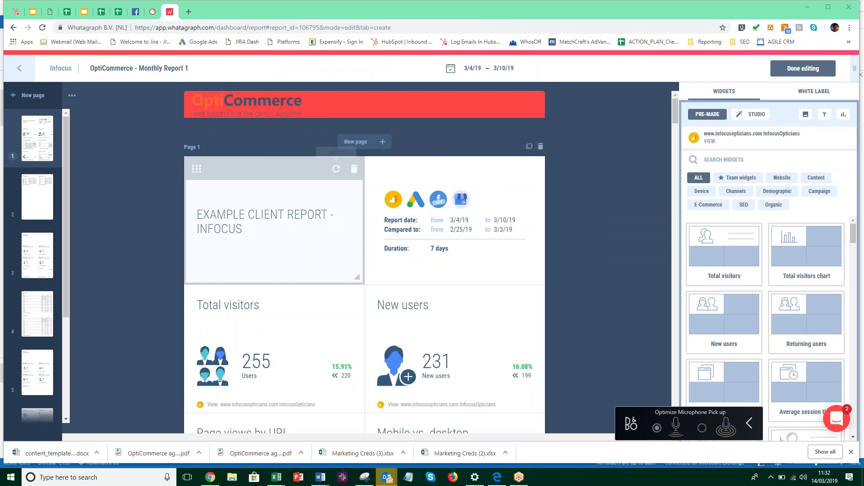
{"action": "scroll", "coordinate": [362, 241], "scroll_direction": "down", "scroll_amount": 2}
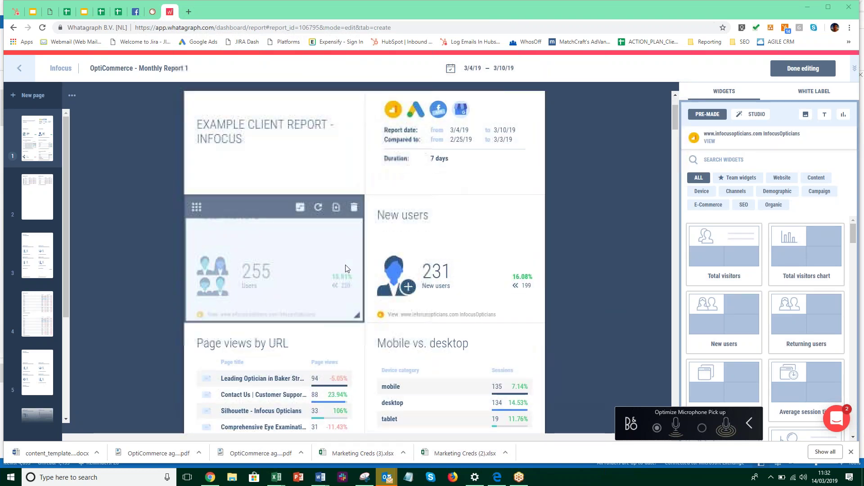
{"action": "scroll", "coordinate": [345, 269], "scroll_direction": "down", "scroll_amount": 2}
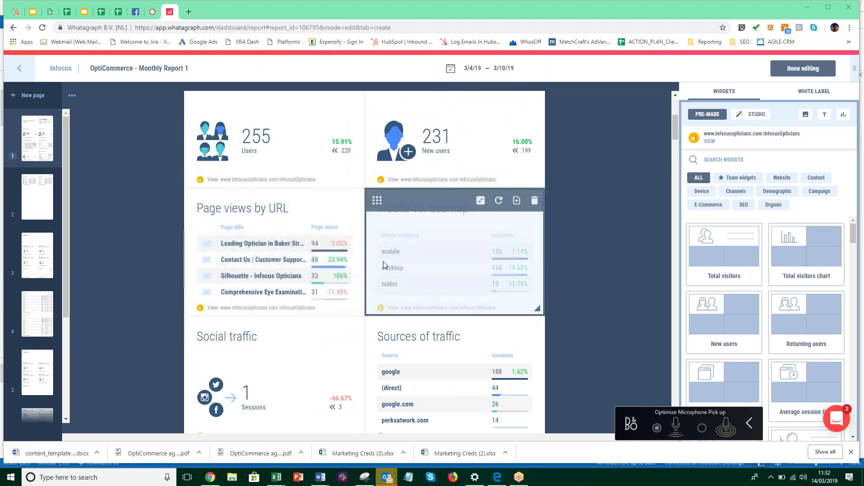
{"action": "scroll", "coordinate": [285, 257], "scroll_direction": "down", "scroll_amount": 1}
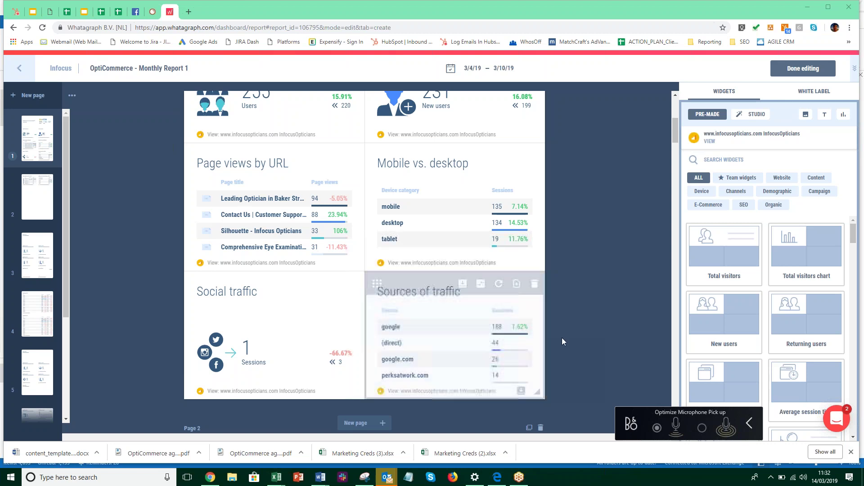
{"action": "scroll", "coordinate": [562, 338], "scroll_direction": "down", "scroll_amount": 4}
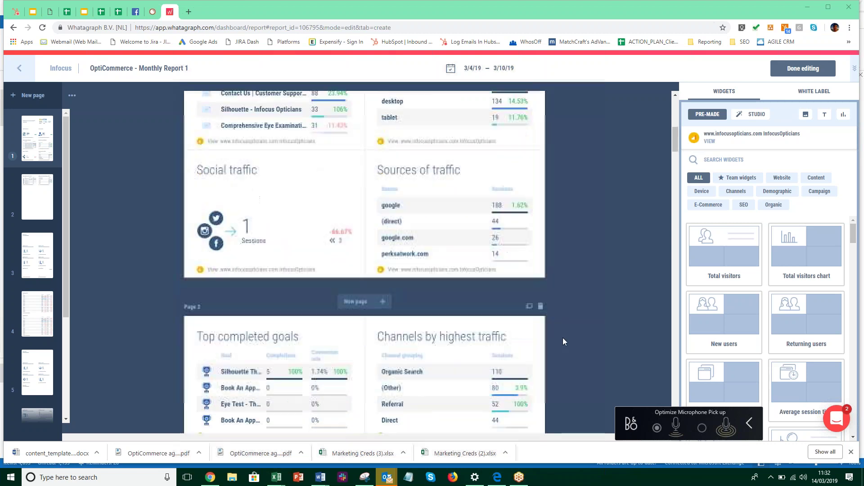
{"action": "scroll", "coordinate": [563, 339], "scroll_direction": "down", "scroll_amount": 2}
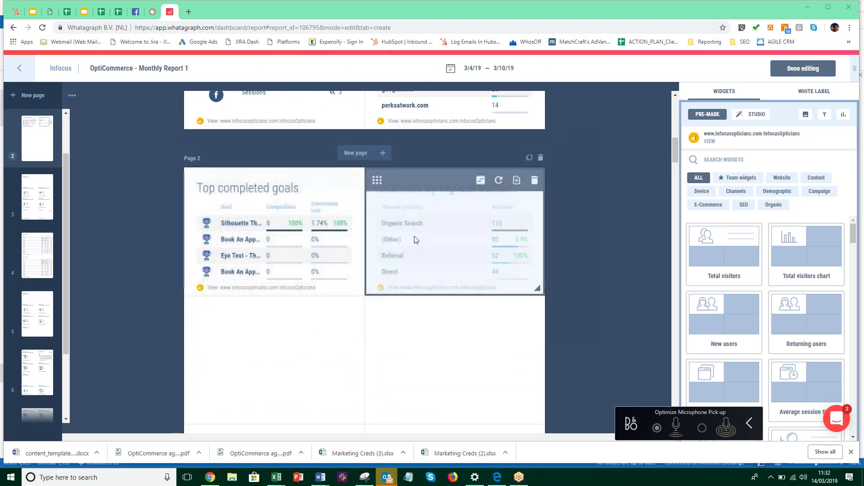
{"action": "scroll", "coordinate": [598, 322], "scroll_direction": "down", "scroll_amount": 1}
{"action": "scroll", "coordinate": [601, 324], "scroll_direction": "down", "scroll_amount": 10}
{"action": "scroll", "coordinate": [601, 321], "scroll_direction": "down", "scroll_amount": 2}
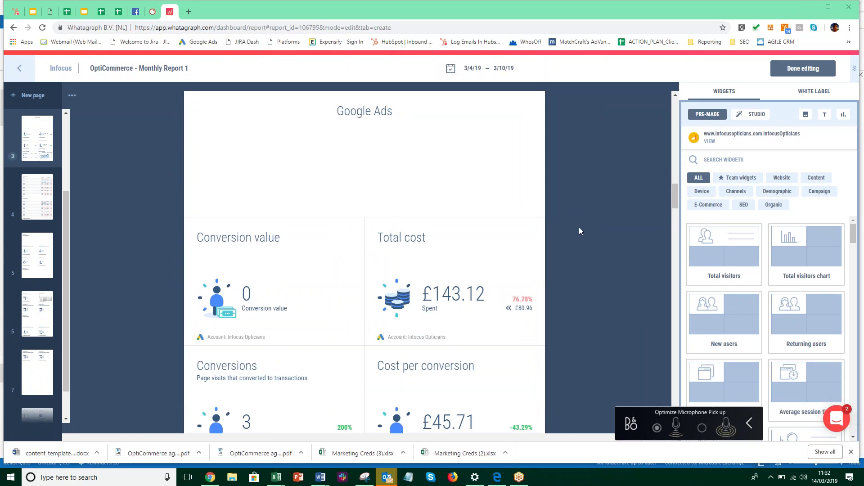
{"action": "scroll", "coordinate": [584, 243], "scroll_direction": "down", "scroll_amount": 3}
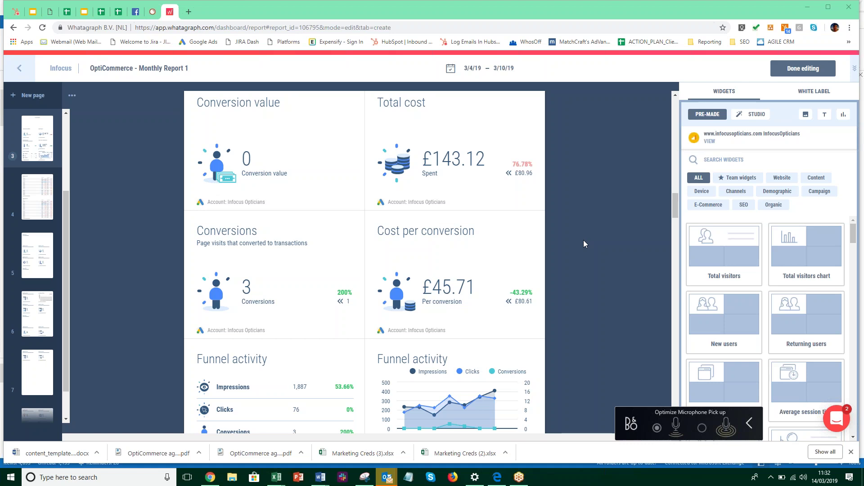
{"action": "scroll", "coordinate": [584, 244], "scroll_direction": "down", "scroll_amount": 2}
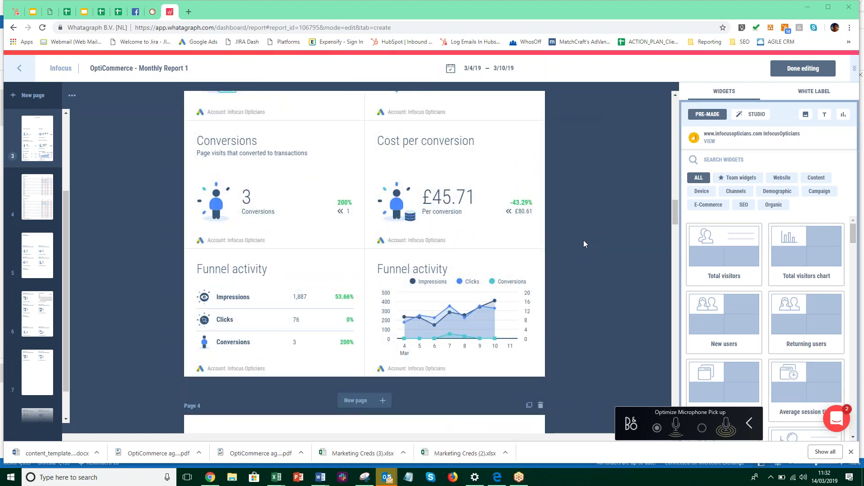
{"action": "scroll", "coordinate": [584, 244], "scroll_direction": "down", "scroll_amount": 1}
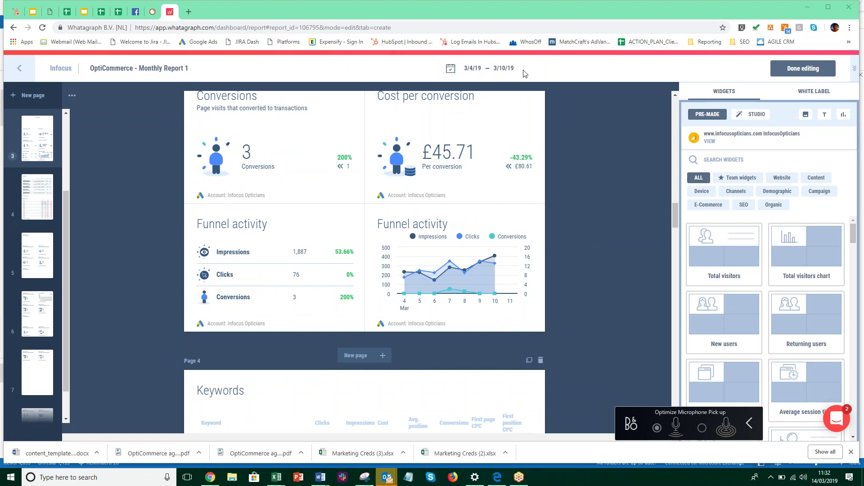
Set the report period to February 1–28, 2019
{"action": "left_click", "coordinate": [476, 71]}
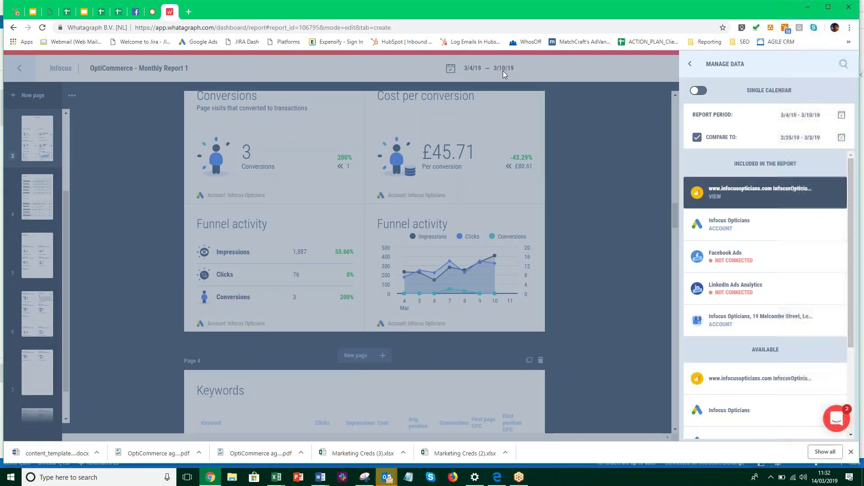
{"action": "left_click", "coordinate": [841, 115]}
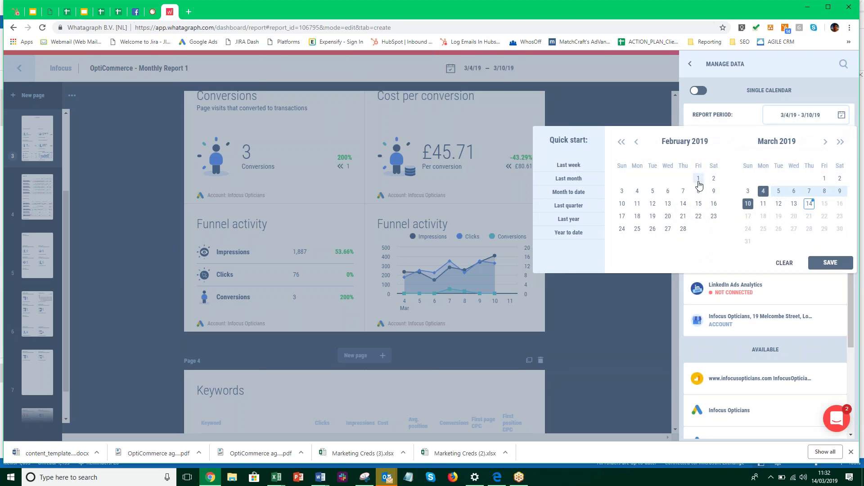
{"action": "left_click", "coordinate": [698, 178]}
{"action": "left_click", "coordinate": [684, 230]}
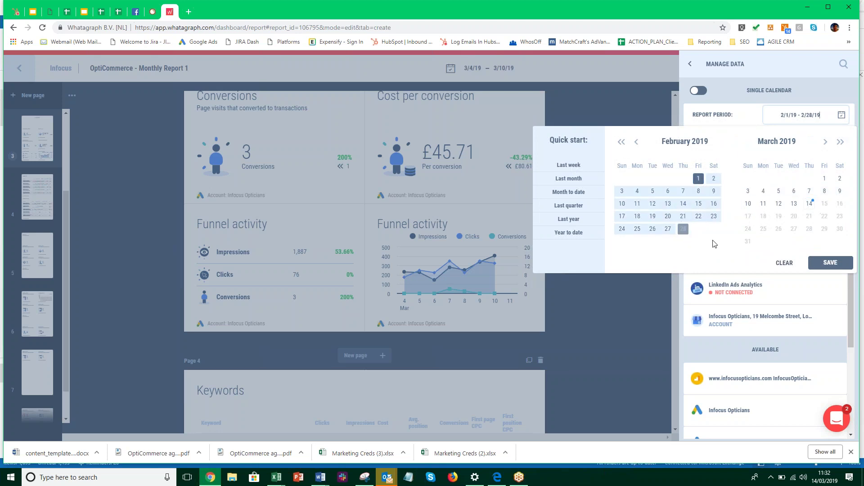
{"action": "left_click", "coordinate": [831, 263]}
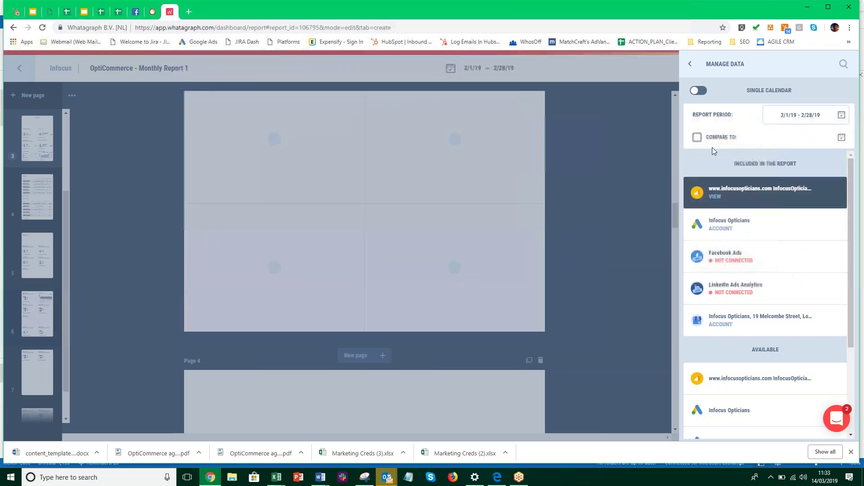
Turn on Compare To with January 1–31, 2019 as the comparison period
{"action": "left_click", "coordinate": [697, 138]}
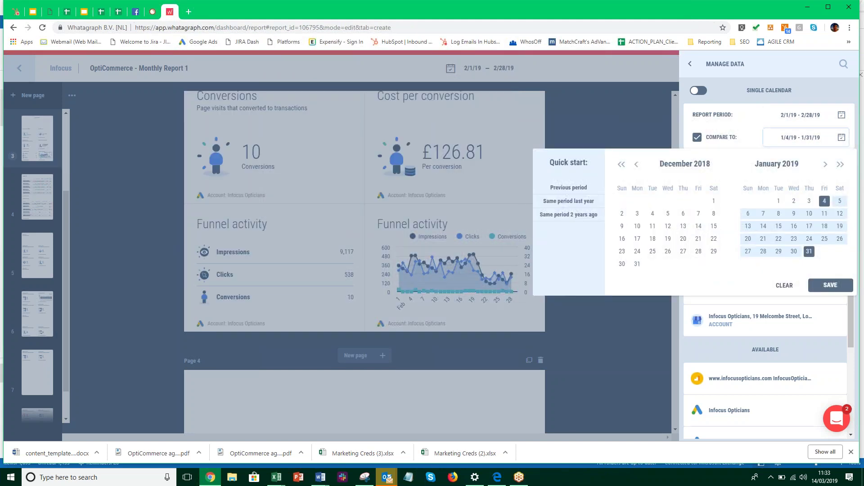
{"action": "left_click", "coordinate": [778, 201]}
{"action": "left_click", "coordinate": [809, 251]}
{"action": "left_click", "coordinate": [831, 286]}
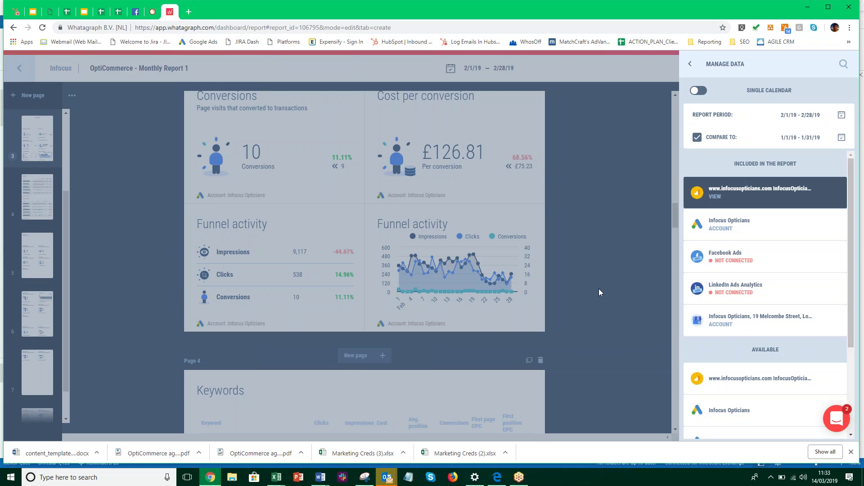
Leave Manage Data and review the report's February figures, e.g. 941 new users versus January's 934
{"action": "mouse_move", "coordinate": [719, 183]}
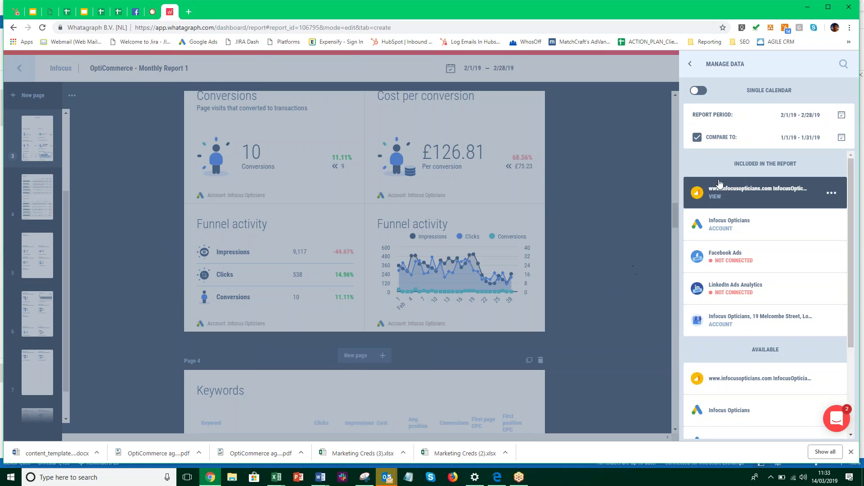
{"action": "left_click", "coordinate": [687, 66]}
{"action": "scroll", "coordinate": [596, 255], "scroll_direction": "up", "scroll_amount": 10}
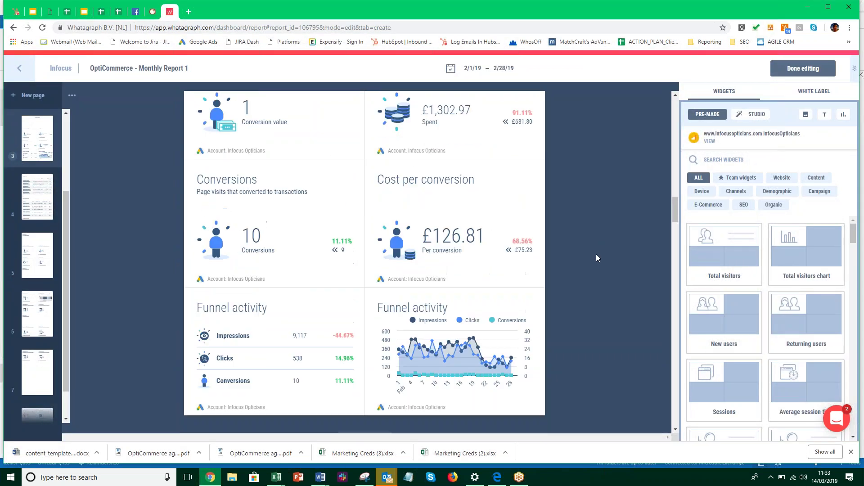
{"action": "scroll", "coordinate": [593, 261], "scroll_direction": "up", "scroll_amount": 10}
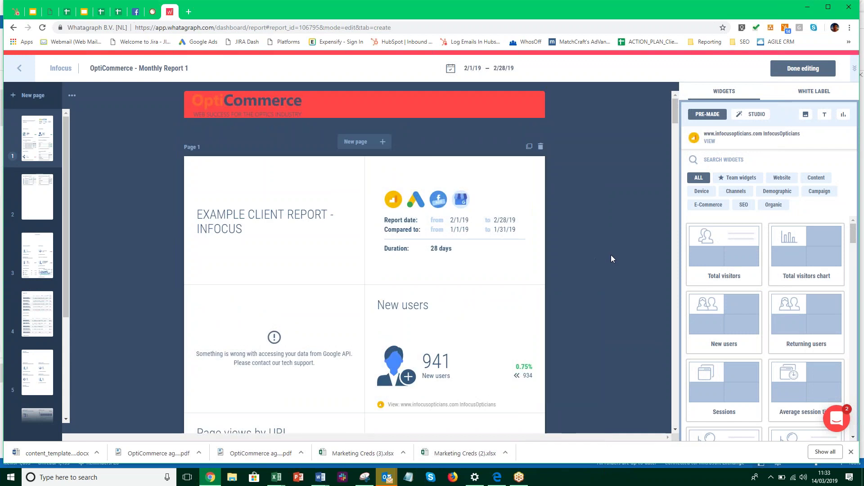
{"action": "scroll", "coordinate": [611, 255], "scroll_direction": "down", "scroll_amount": 4}
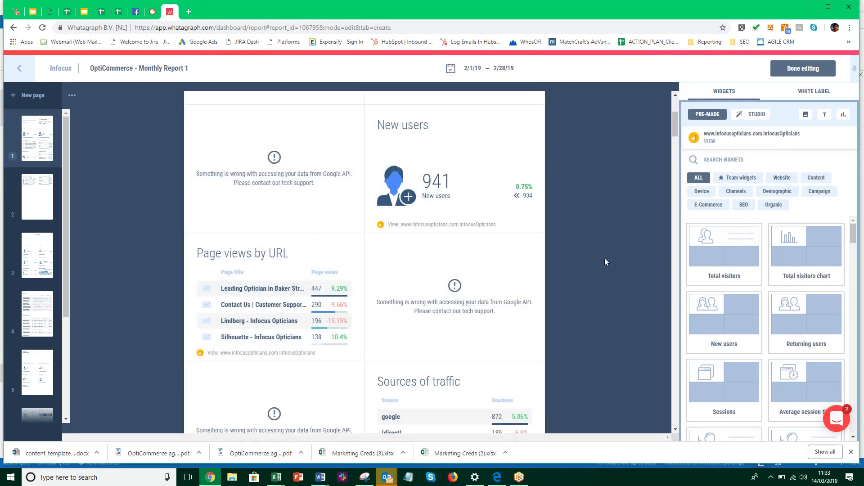
{"action": "scroll", "coordinate": [603, 259], "scroll_direction": "down", "scroll_amount": 2}
{"action": "scroll", "coordinate": [603, 259], "scroll_direction": "up", "scroll_amount": 1}
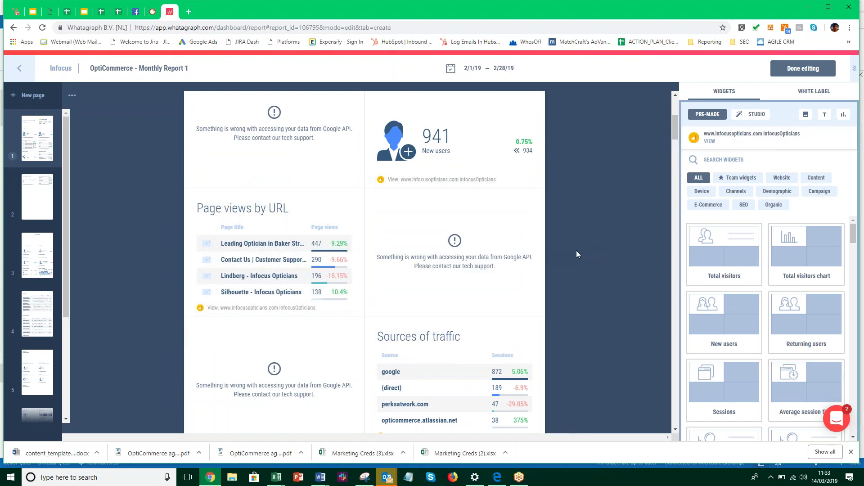
{"action": "scroll", "coordinate": [576, 250], "scroll_direction": "up", "scroll_amount": 5}
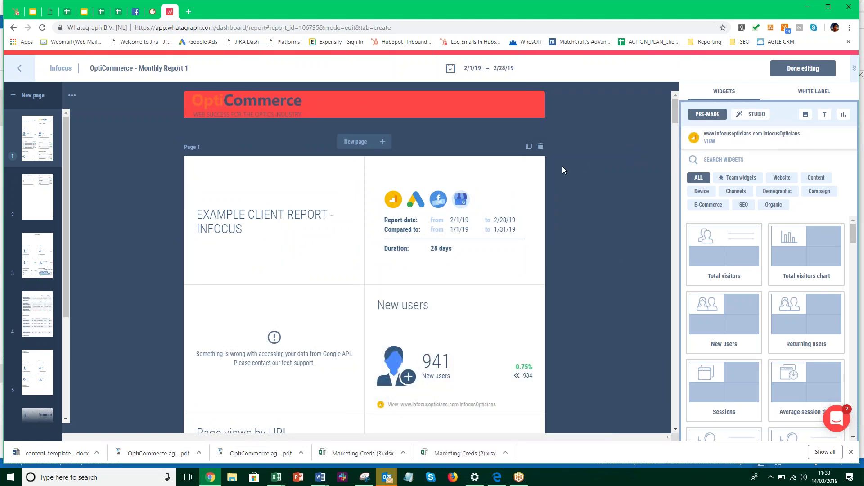
{"action": "scroll", "coordinate": [583, 272], "scroll_direction": "down", "scroll_amount": 4}
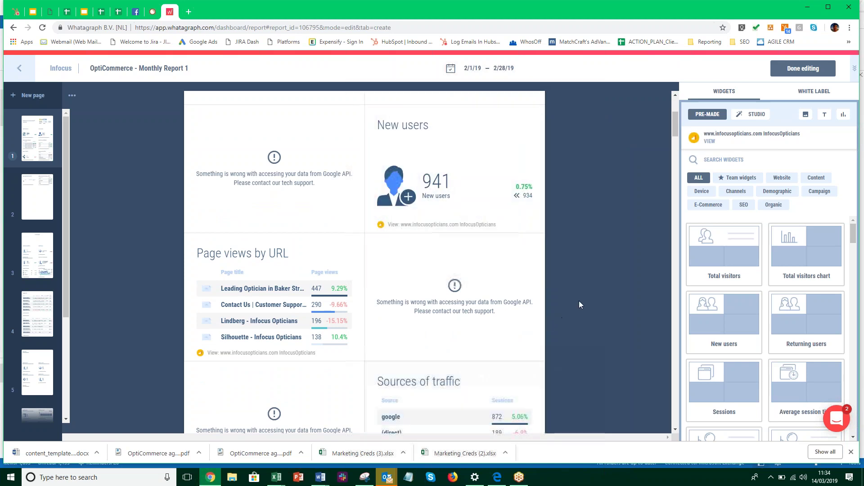
{"action": "scroll", "coordinate": [598, 319], "scroll_direction": "up", "scroll_amount": 3}
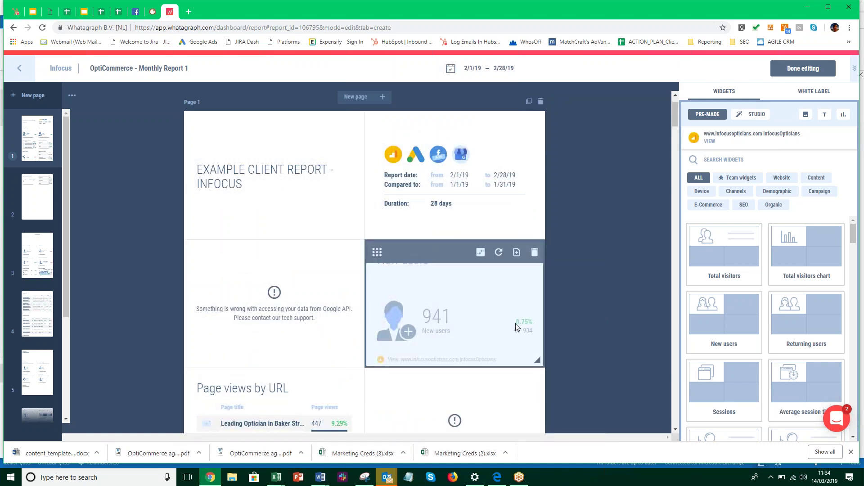
{"action": "scroll", "coordinate": [565, 332], "scroll_direction": "down", "scroll_amount": 3}
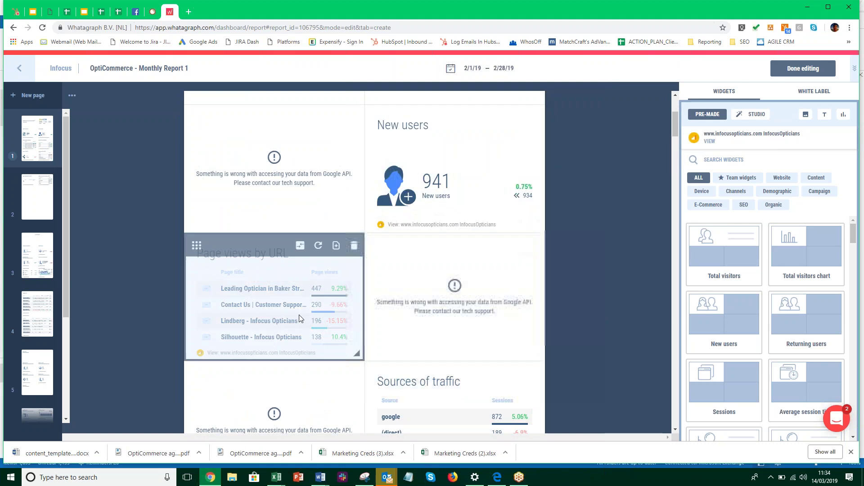
{"action": "scroll", "coordinate": [310, 342], "scroll_direction": "down", "scroll_amount": 1}
{"action": "scroll", "coordinate": [317, 336], "scroll_direction": "down", "scroll_amount": 1}
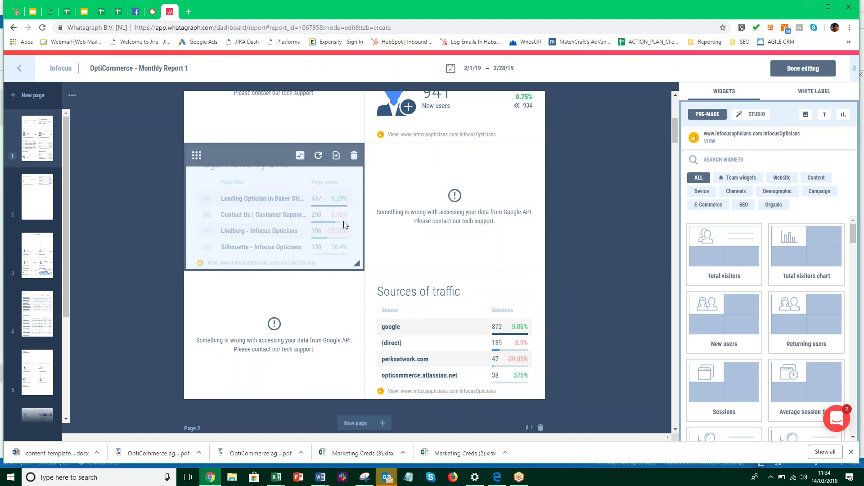
{"action": "scroll", "coordinate": [573, 352], "scroll_direction": "down", "scroll_amount": 5}
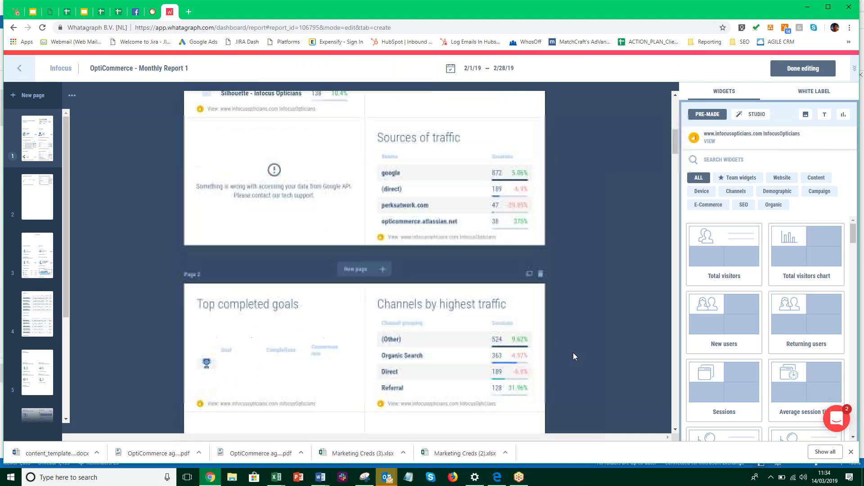
{"action": "scroll", "coordinate": [573, 352], "scroll_direction": "down", "scroll_amount": 4}
{"action": "scroll", "coordinate": [572, 352], "scroll_direction": "up", "scroll_amount": 10}
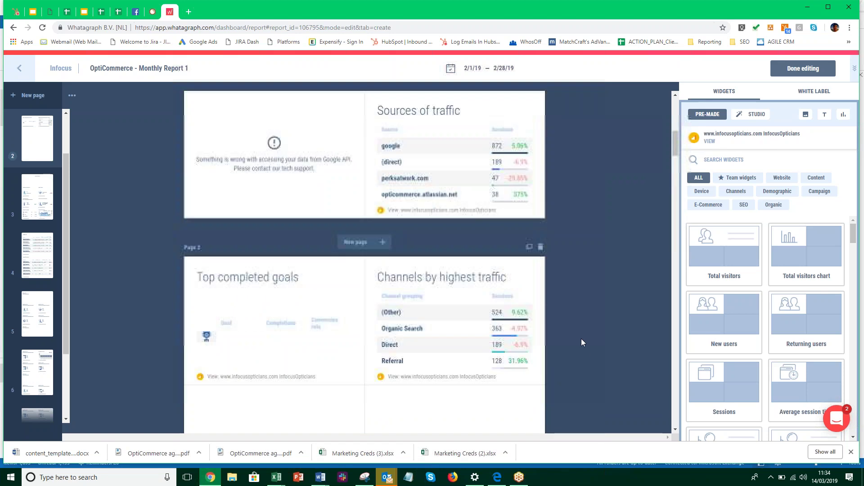
{"action": "scroll", "coordinate": [587, 338], "scroll_direction": "up", "scroll_amount": 3}
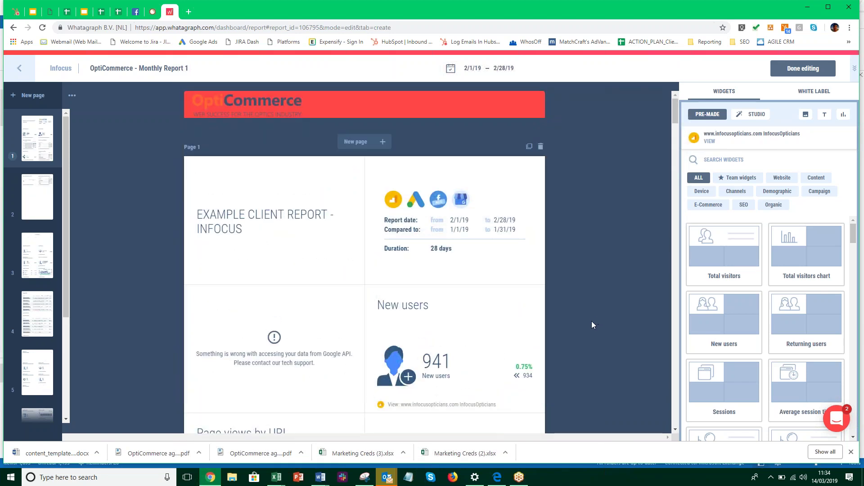
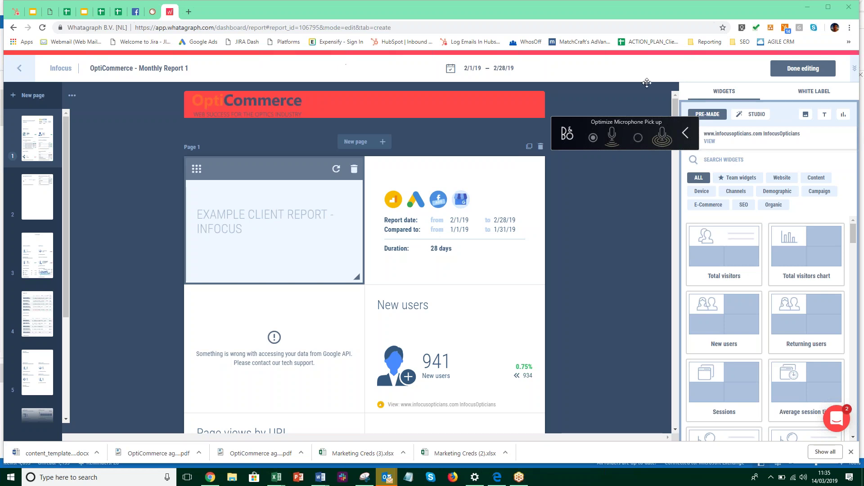
Add a blank four-cell page 3 after page 2 of the OptiCommerce report
{"action": "left_click", "coordinate": [611, 104]}
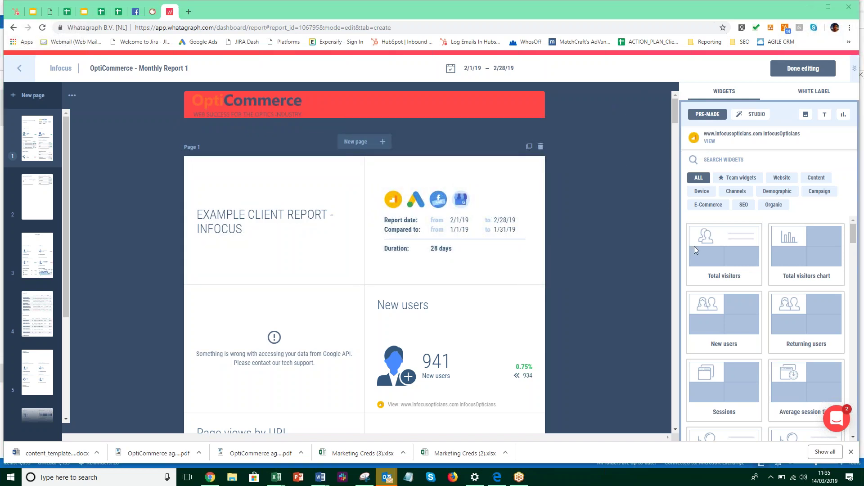
{"action": "scroll", "coordinate": [555, 350], "scroll_direction": "down", "scroll_amount": 15}
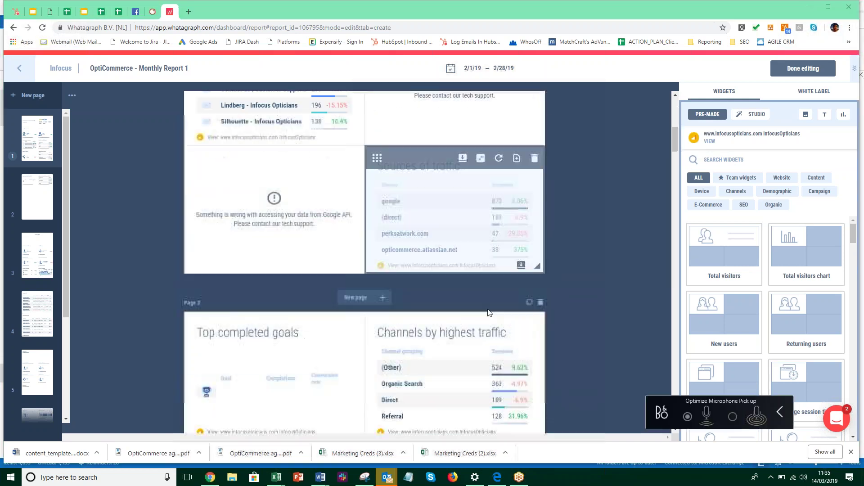
{"action": "scroll", "coordinate": [478, 315], "scroll_direction": "down", "scroll_amount": 10}
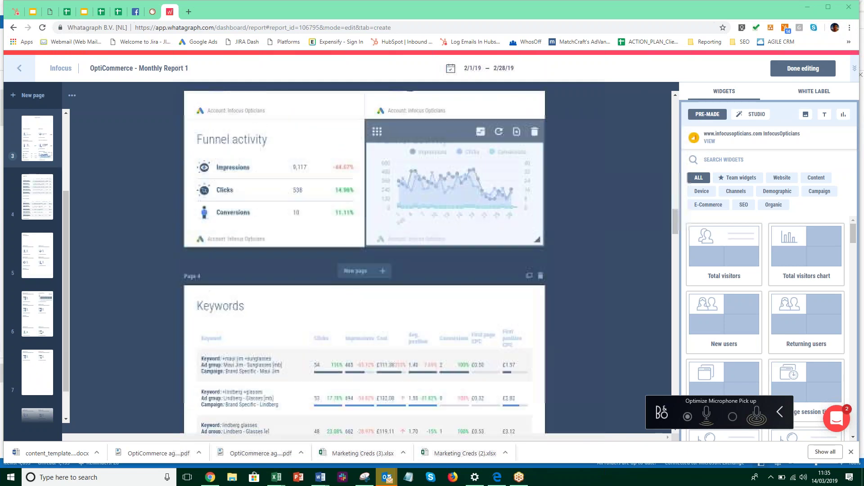
{"action": "scroll", "coordinate": [451, 313], "scroll_direction": "up", "scroll_amount": 10}
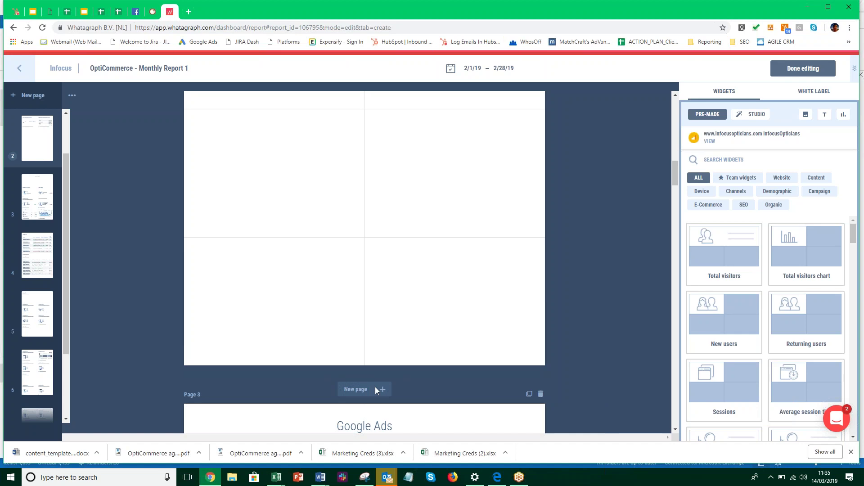
{"action": "left_click", "coordinate": [382, 390]}
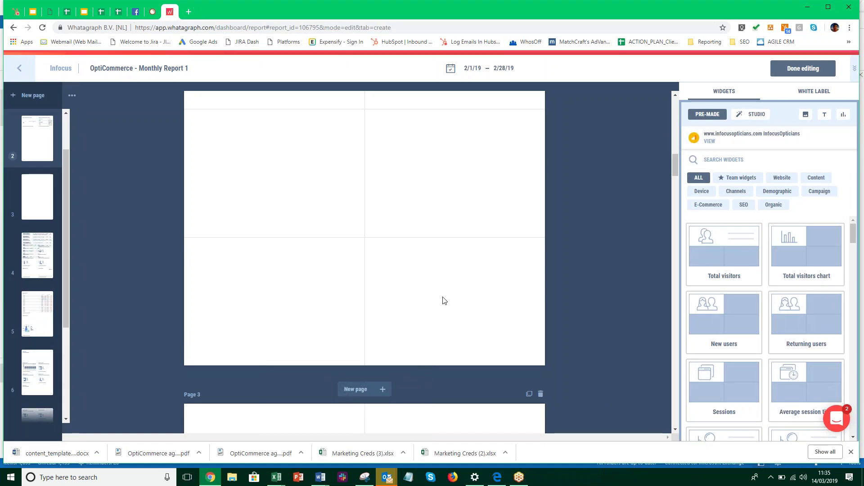
{"action": "scroll", "coordinate": [442, 304], "scroll_direction": "down", "scroll_amount": 4}
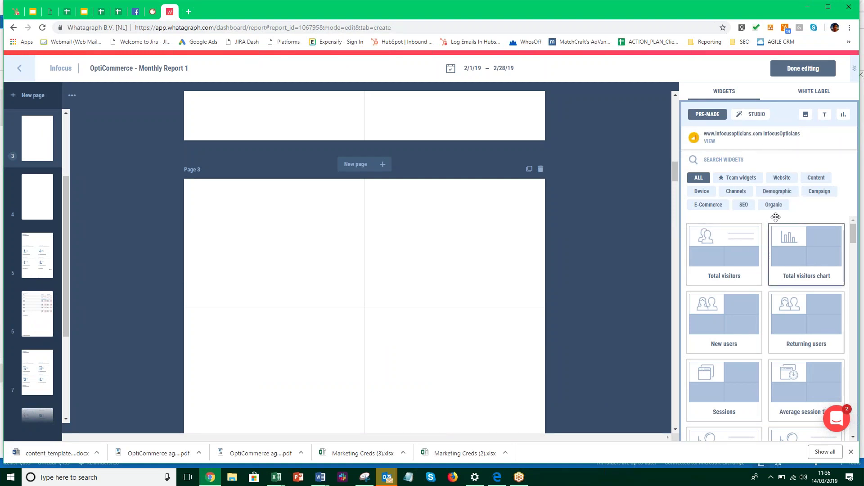
{"action": "left_click", "coordinate": [736, 191]}
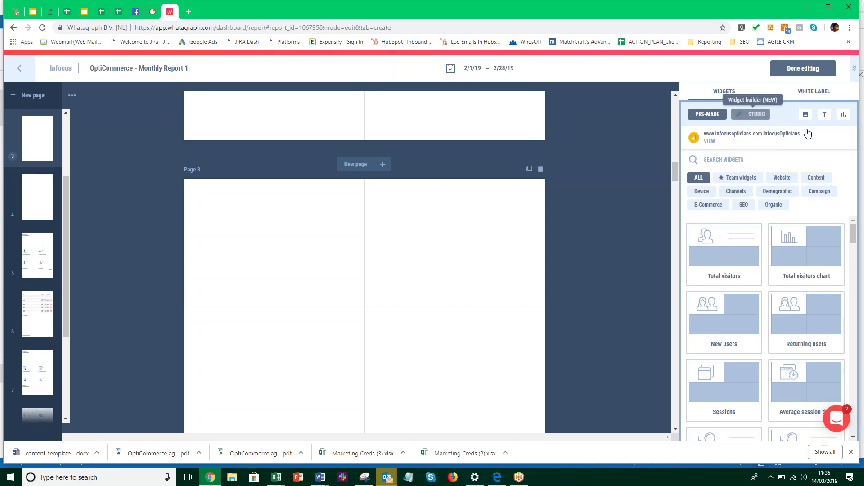
Drop a custom single-value widget (200000 Impressions vs 150000) onto page 3 and exit editing
{"action": "left_click", "coordinate": [845, 117]}
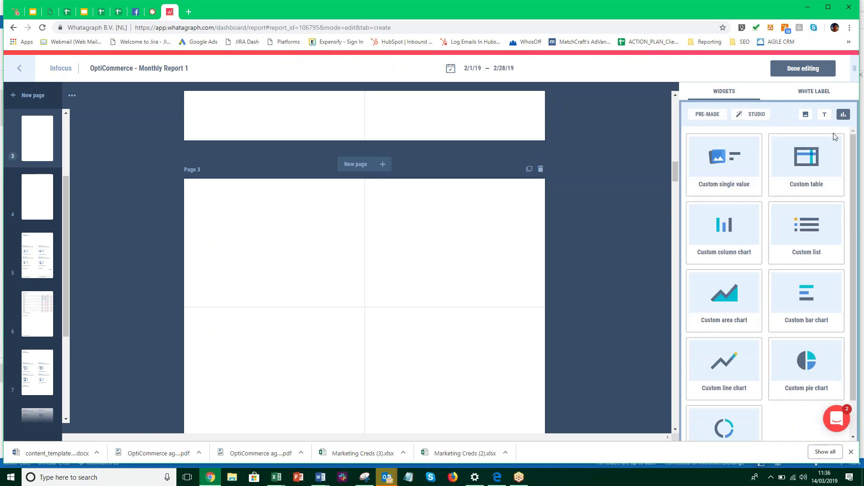
{"action": "left_click_drag", "start_coordinate": [743, 178], "coordinate": [293, 245]}
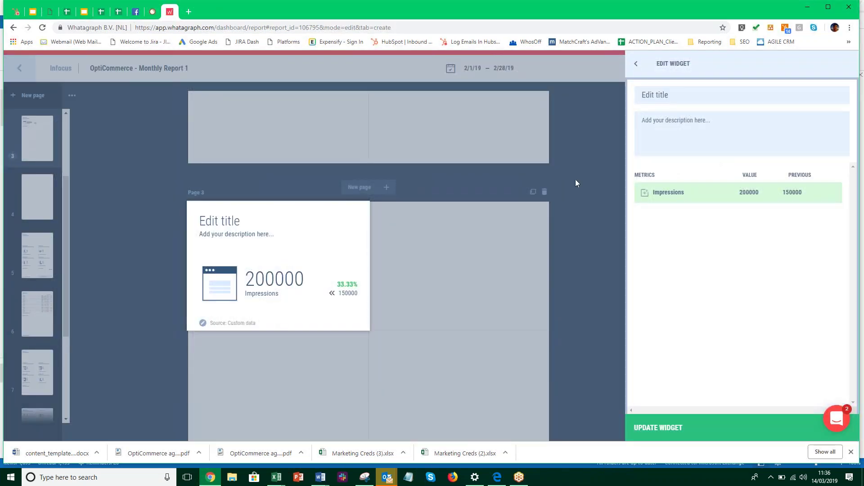
{"action": "left_click", "coordinate": [374, 236]}
{"action": "left_click", "coordinate": [803, 68]}
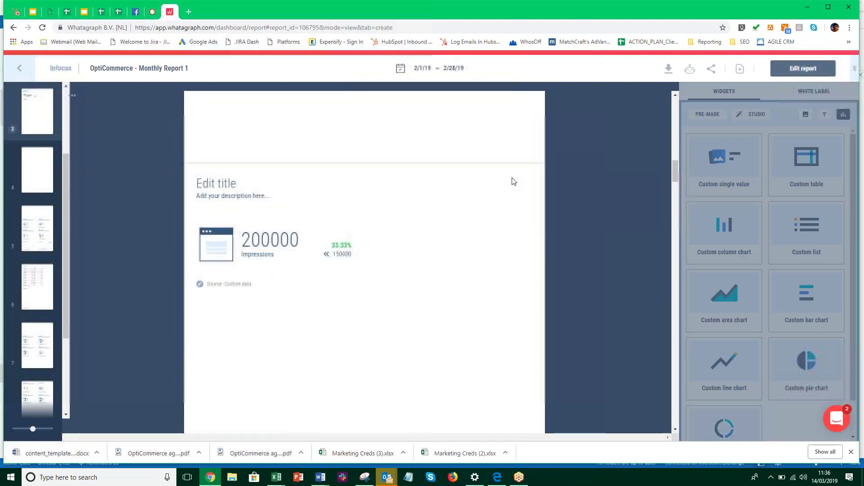